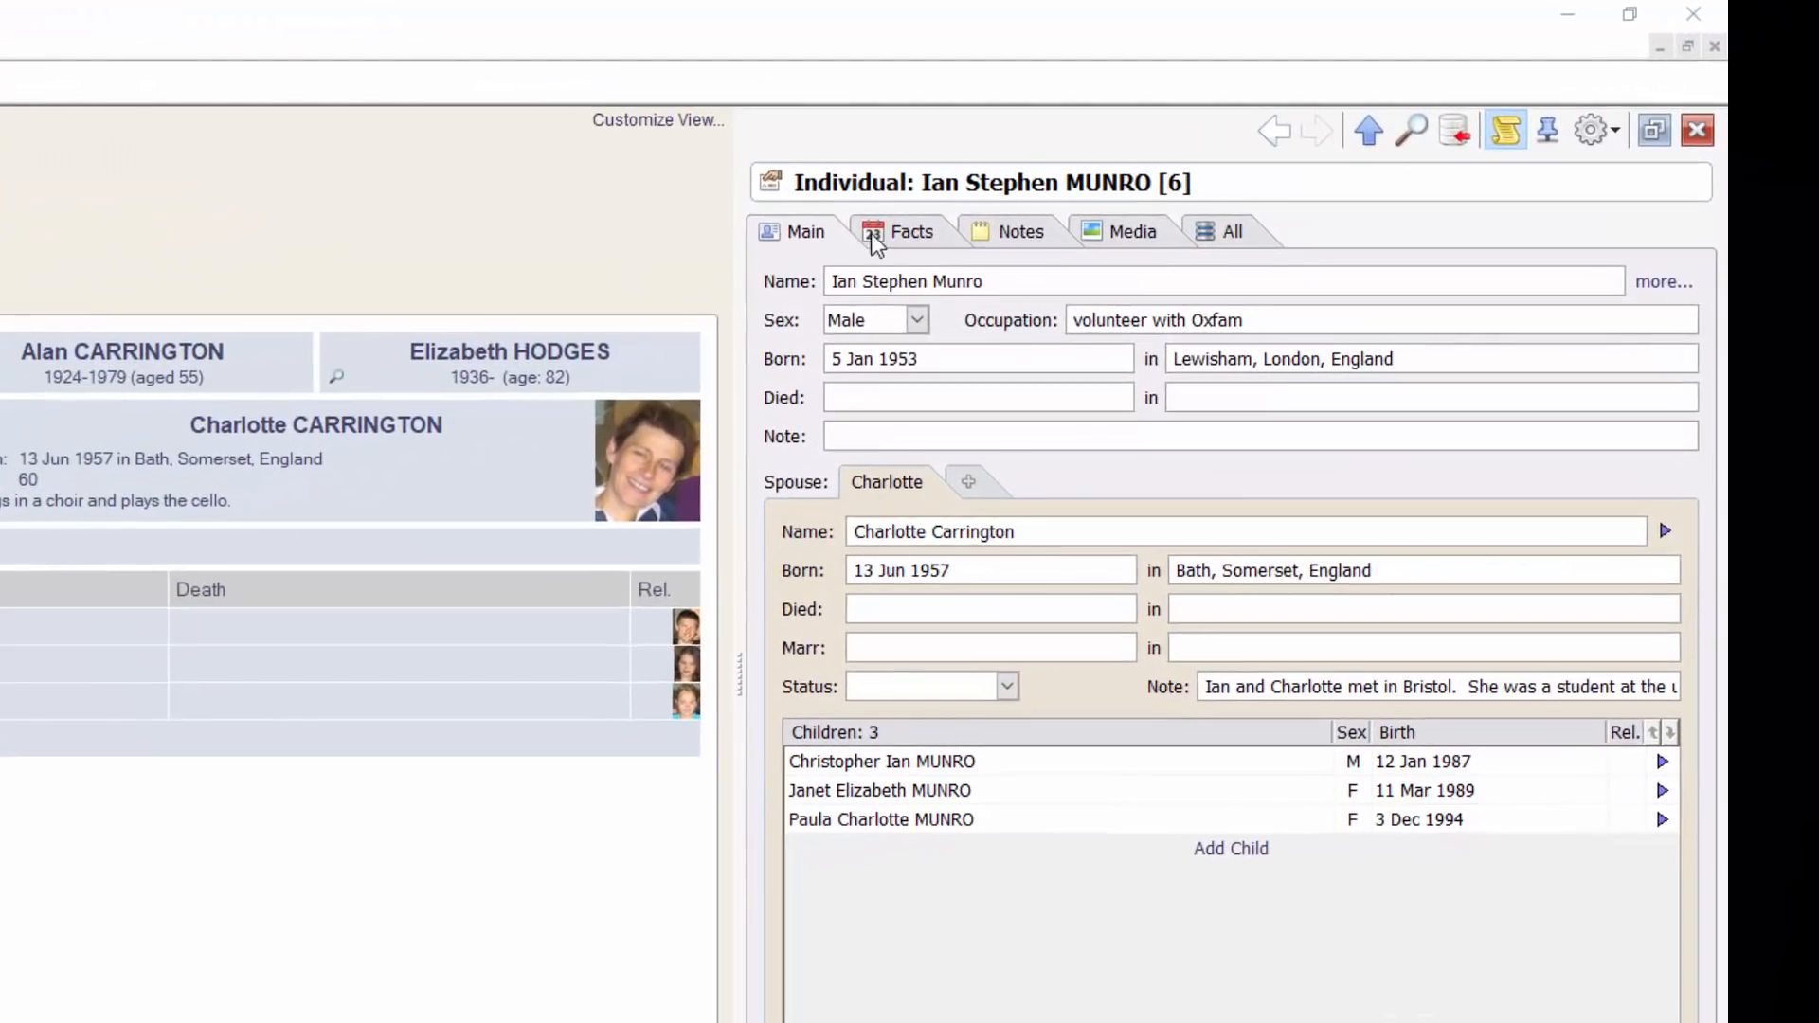
Show the groom's Facts tab, listing his dated facts including the 1990 Farmborough Residence
click(908, 228)
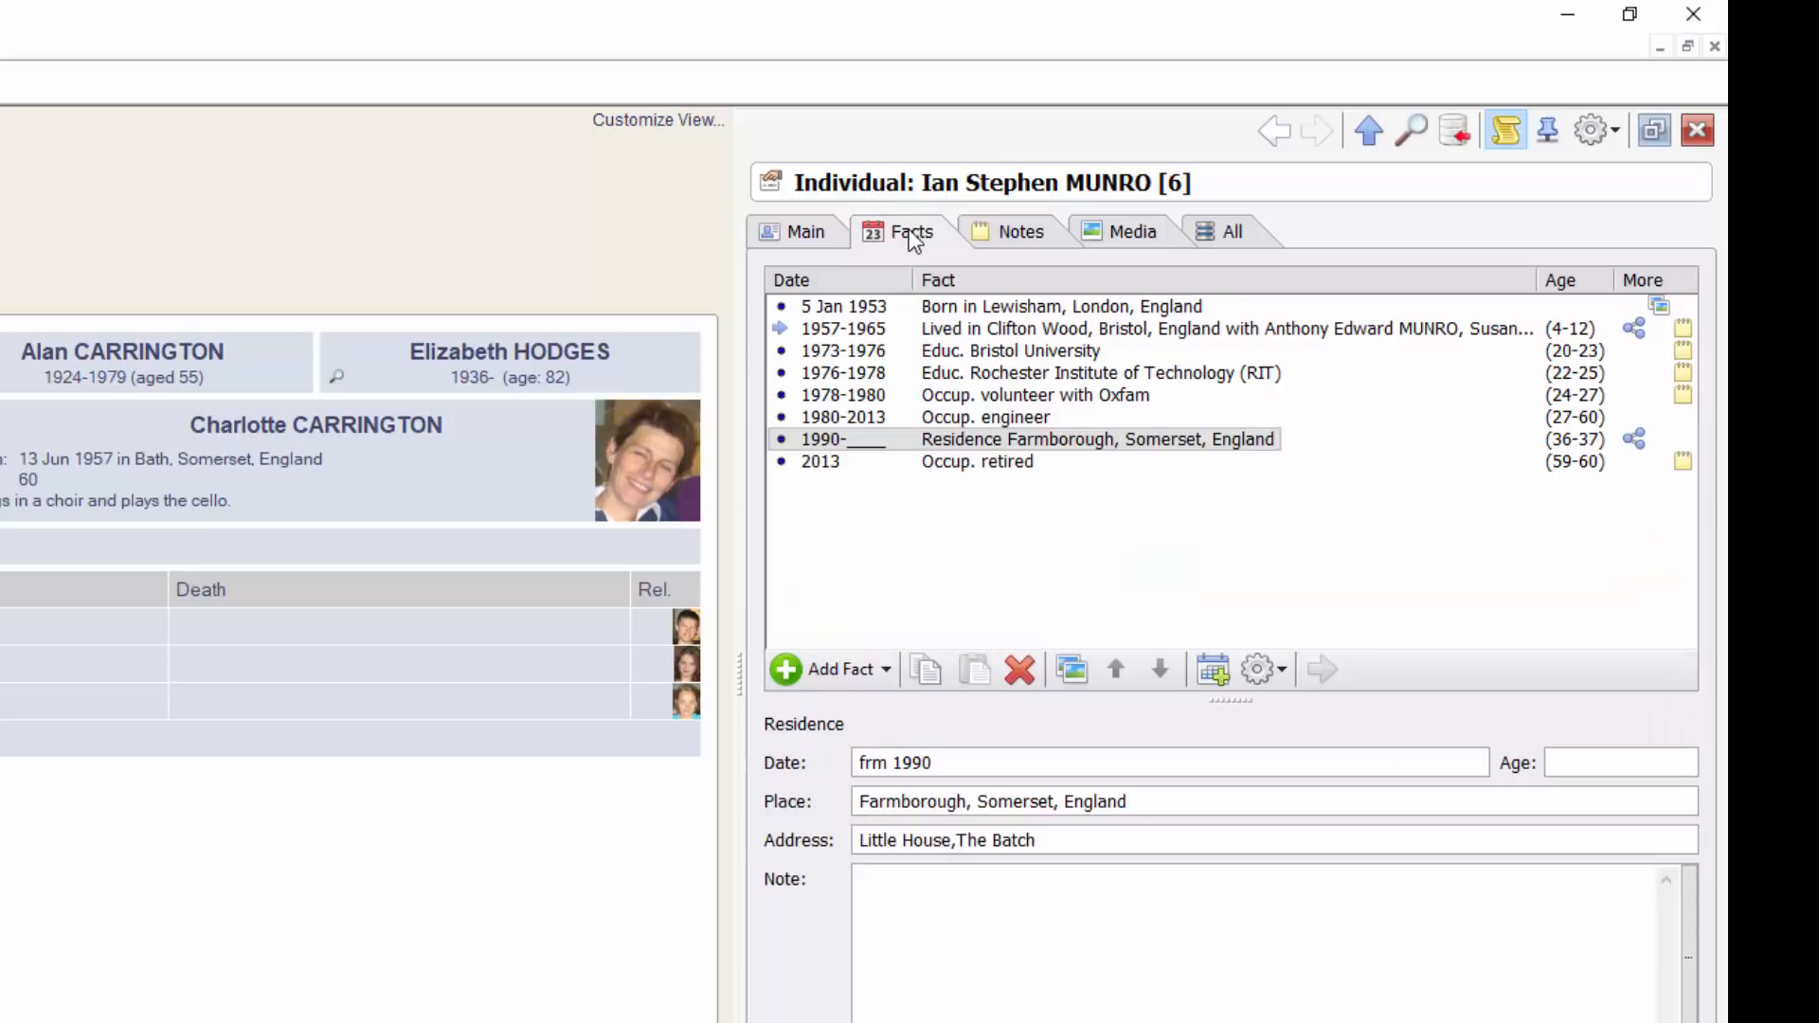
Add a Marriage fact for him with his bride's record chosen as spouse
click(857, 674)
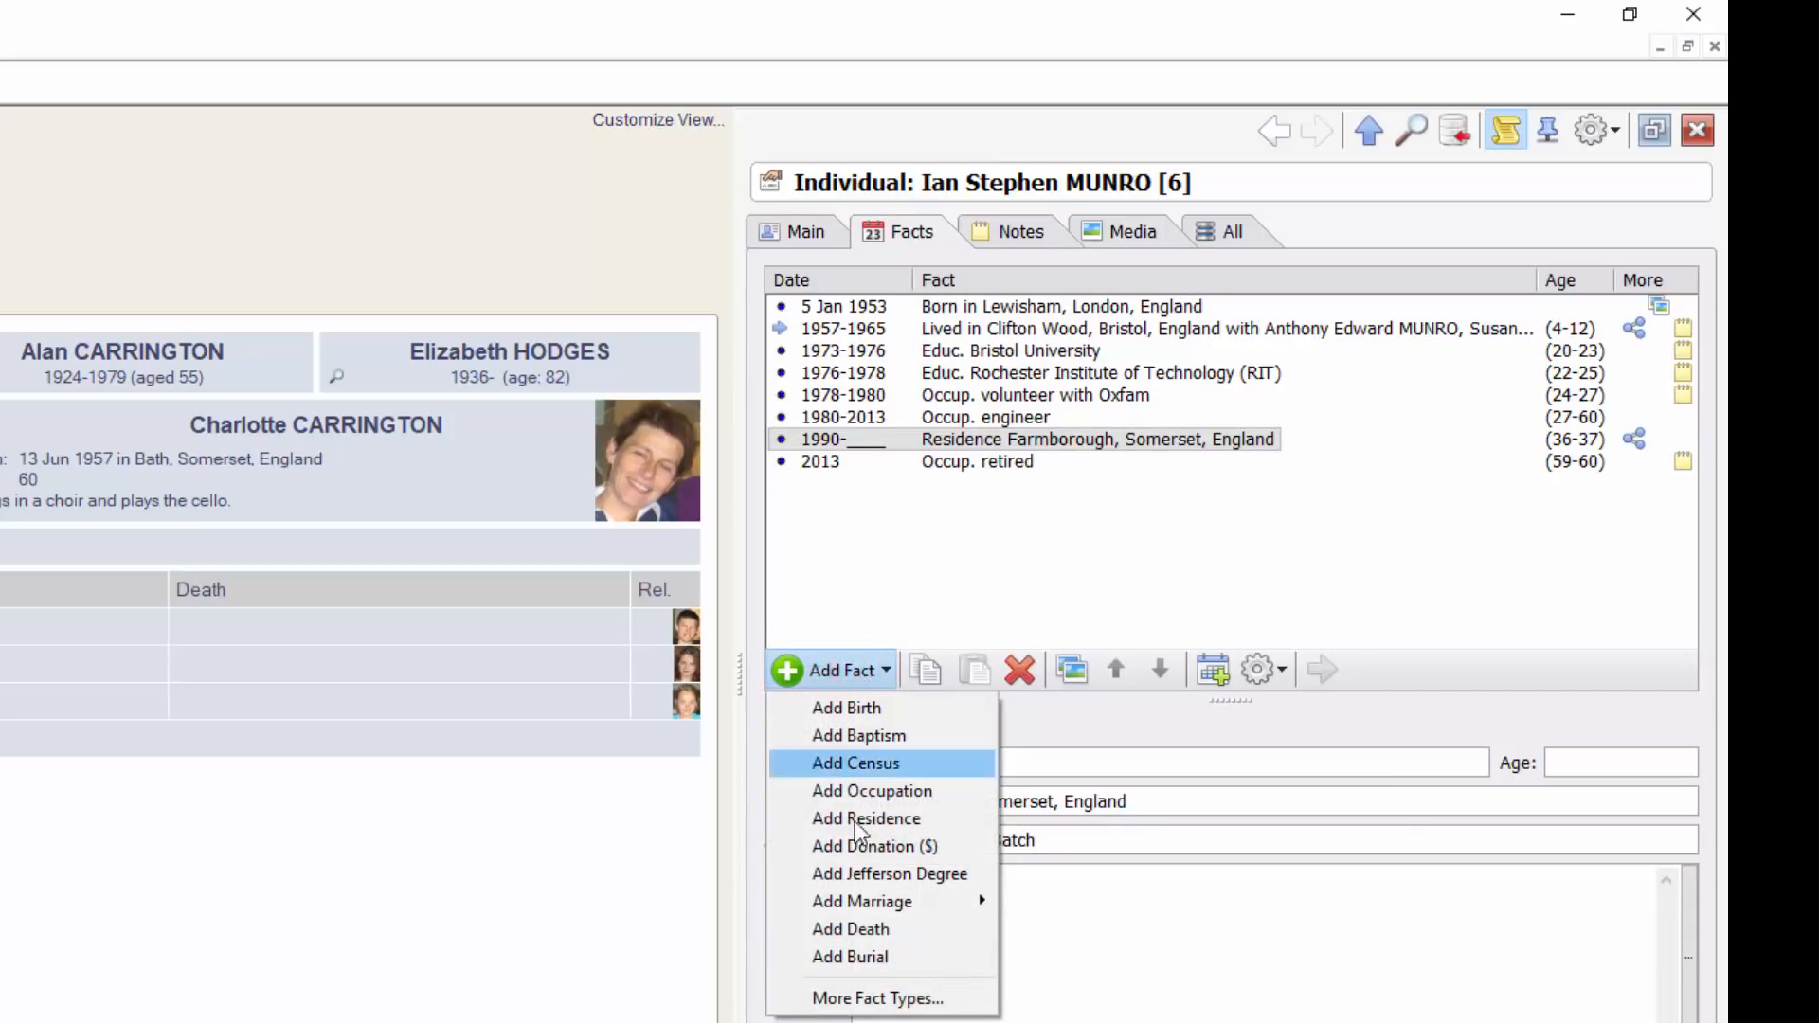
click(894, 903)
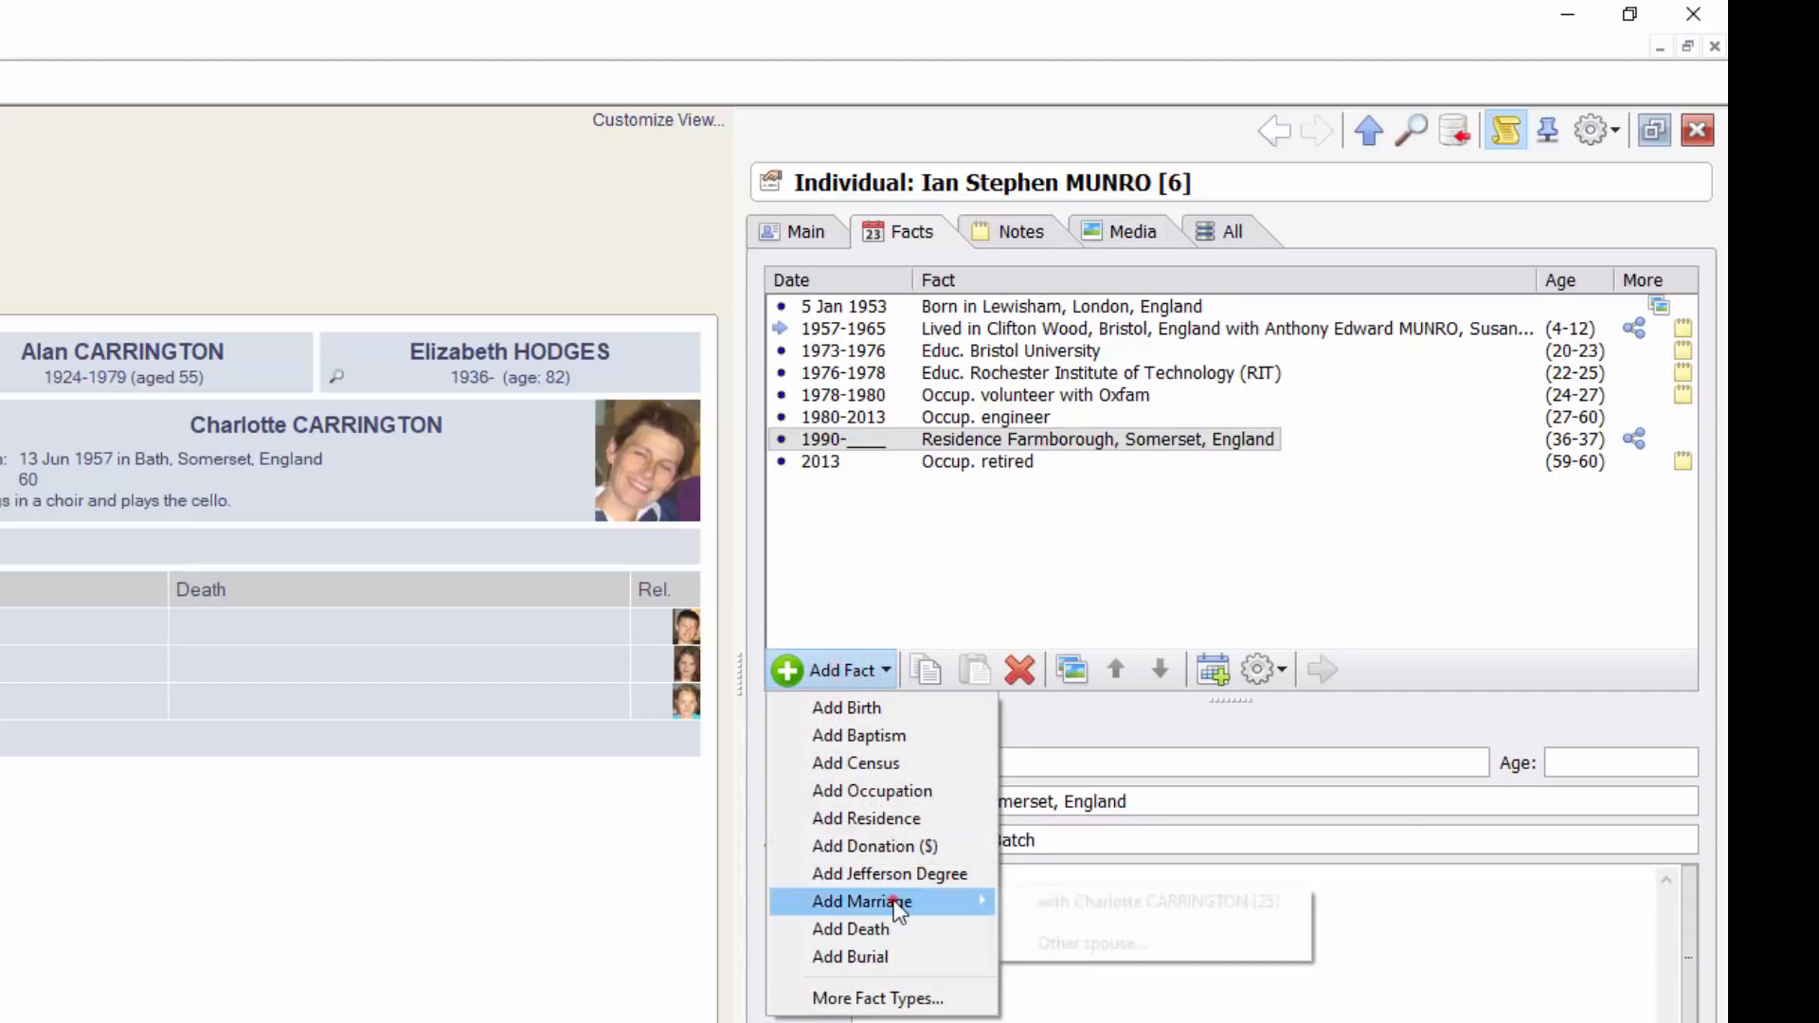
click(1067, 898)
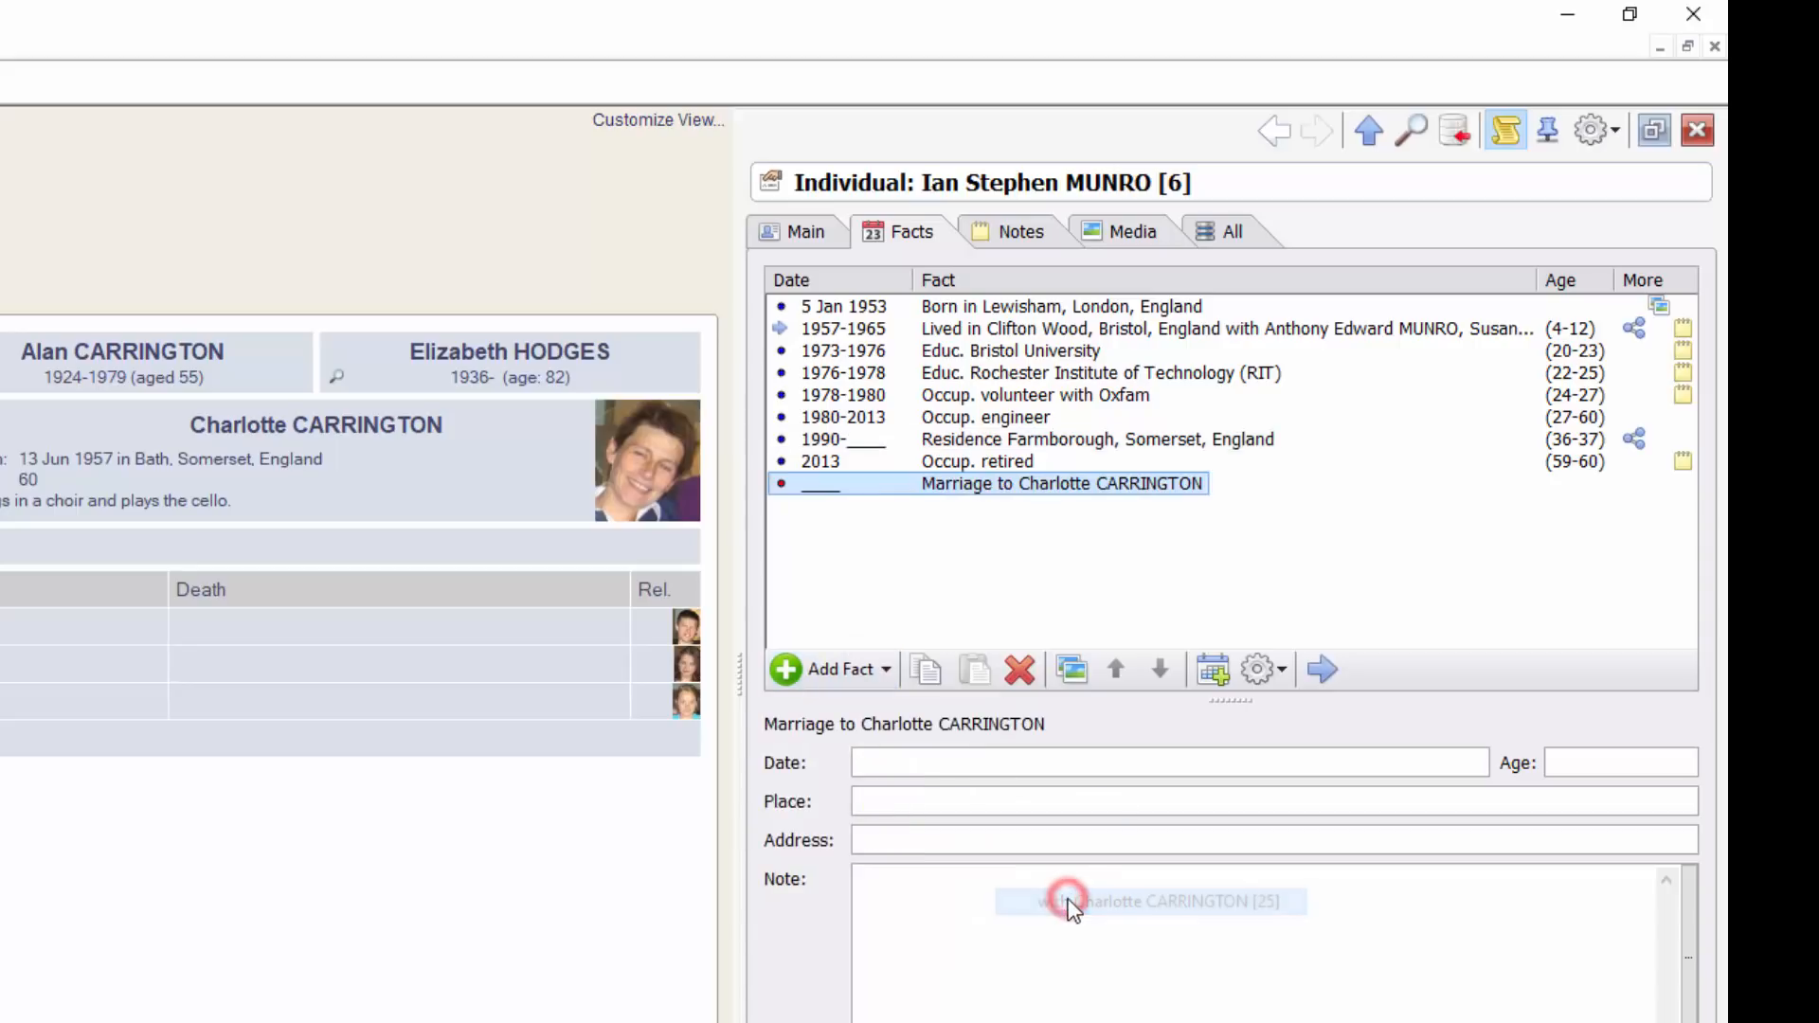
Enter marriage date 12 Jan 1986, place Midsomer Norton, and address Church of St John the Baptist
click(905, 760)
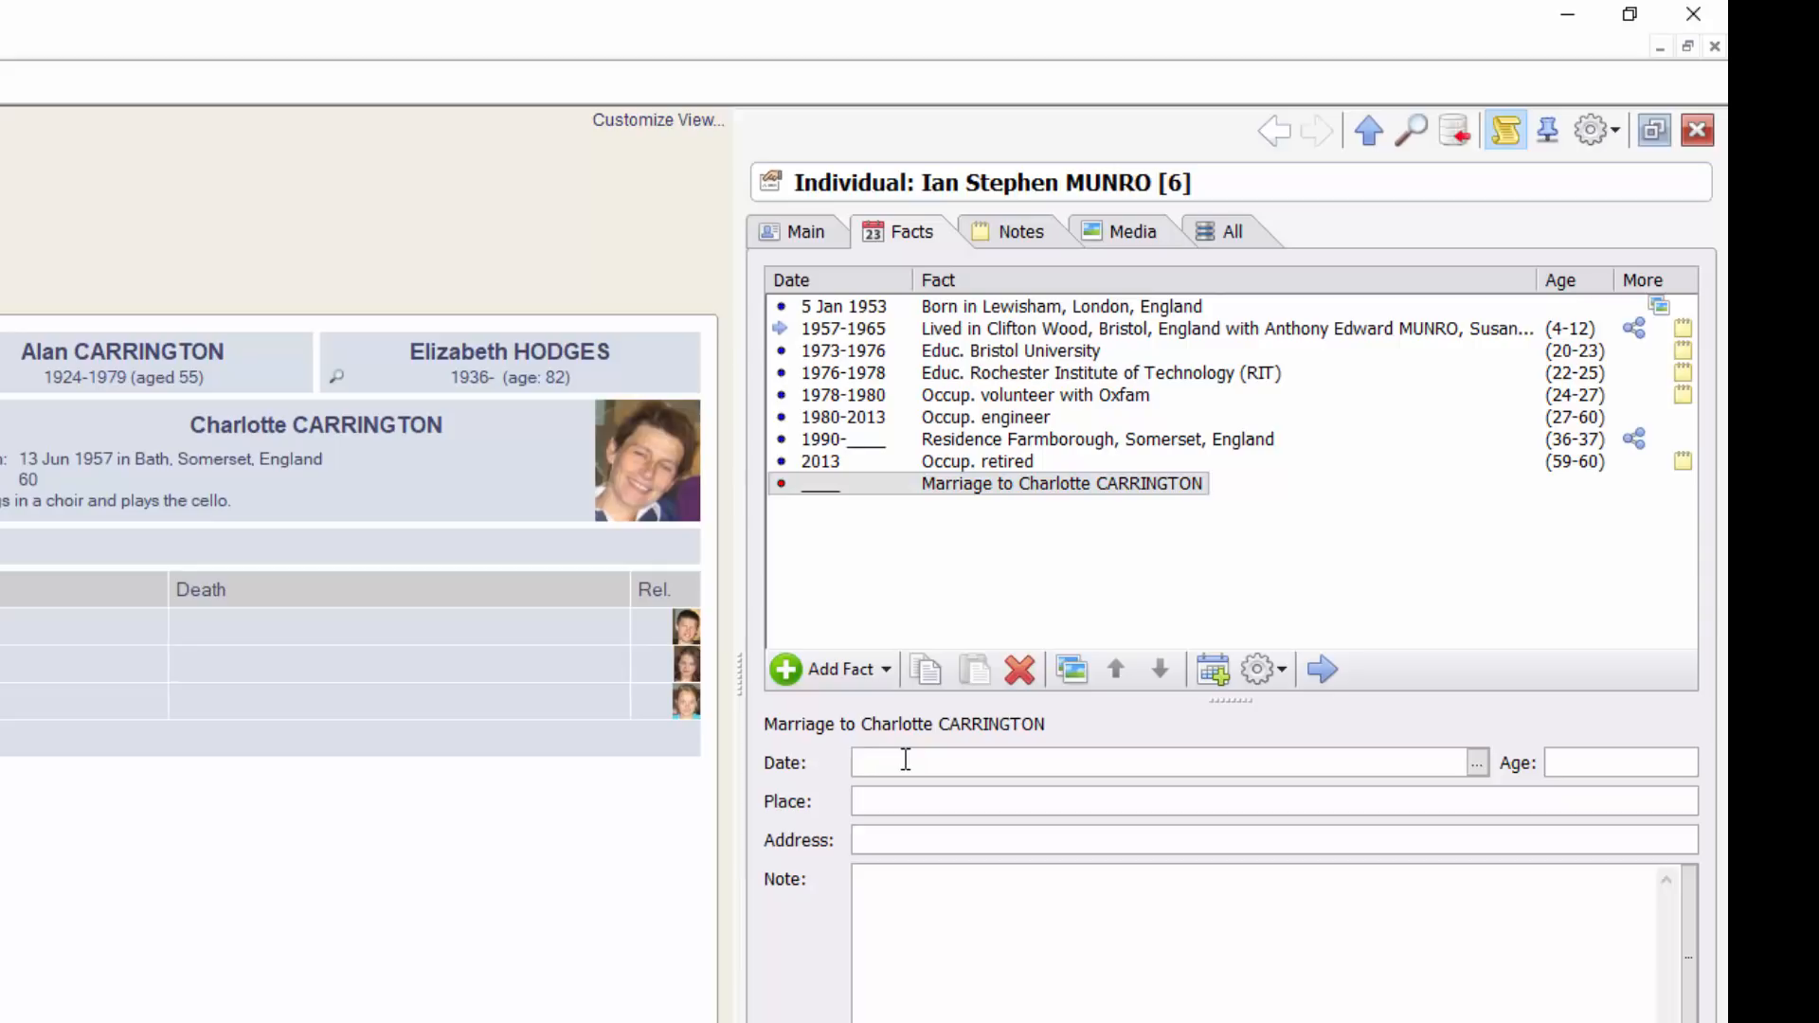
text(12 Jan 1986)
key(Tab)
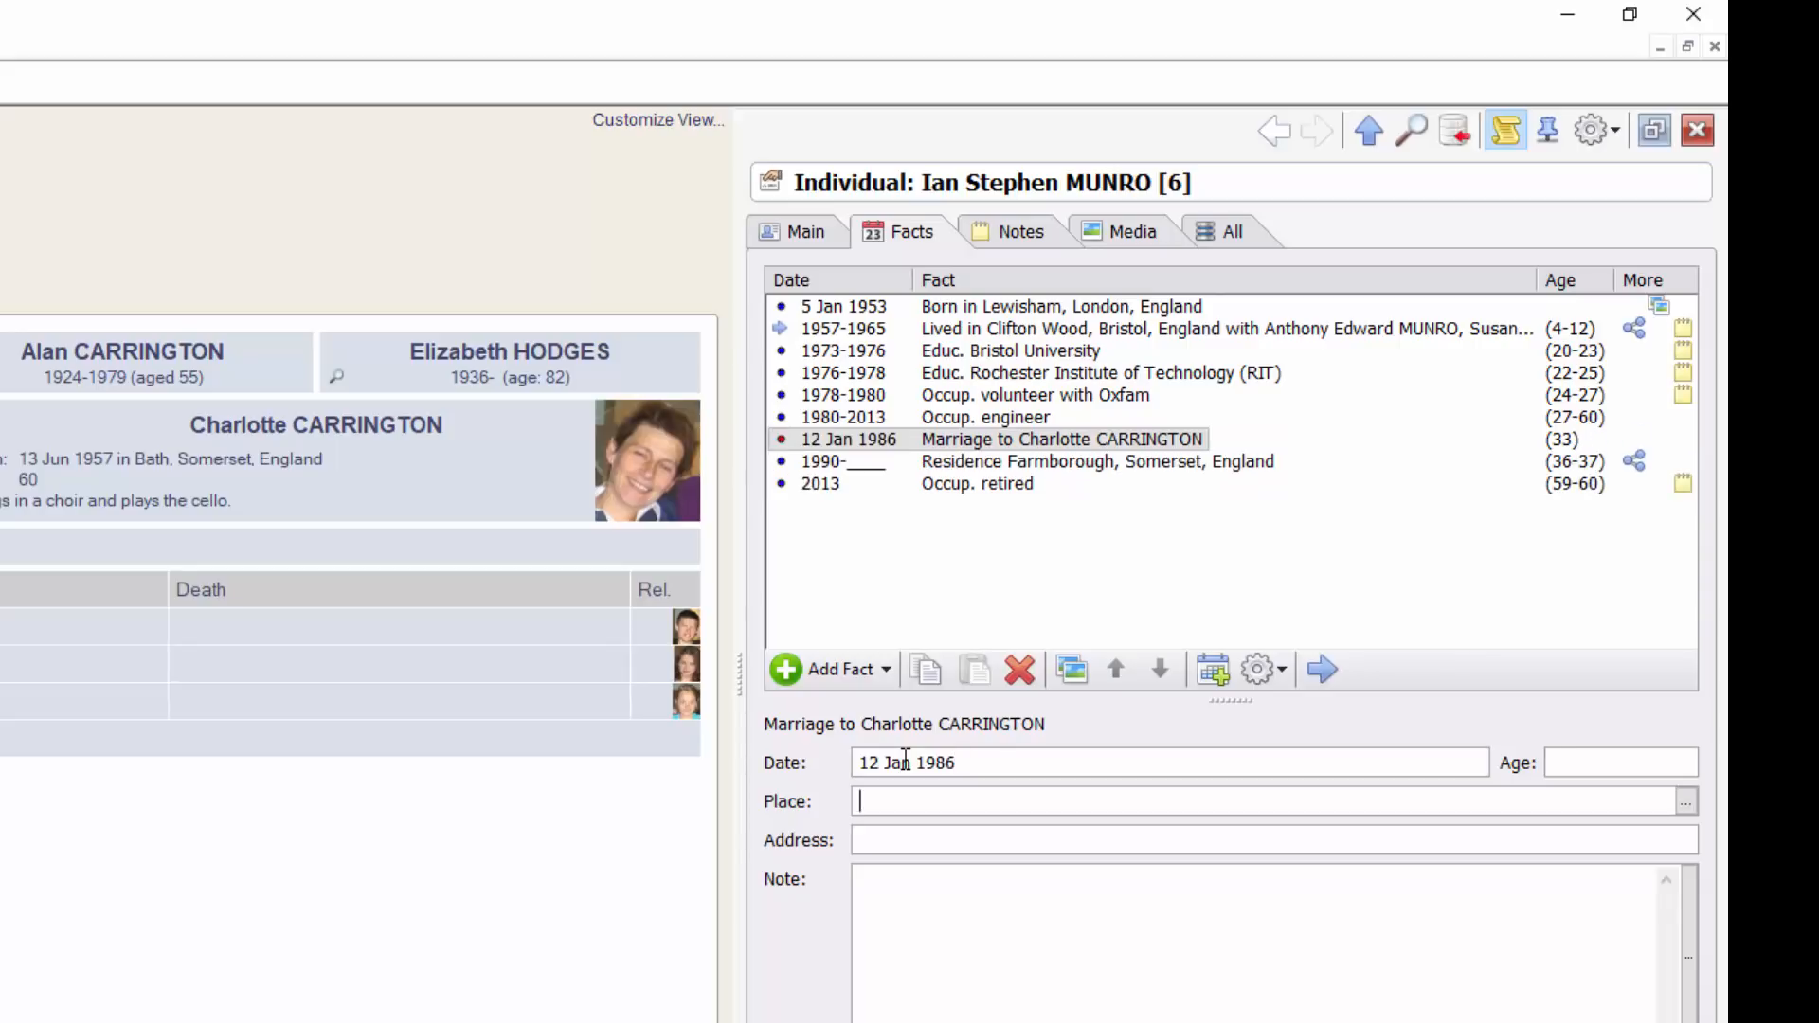
text(M)
key(Tab)
key(Tab)
key(Tab)
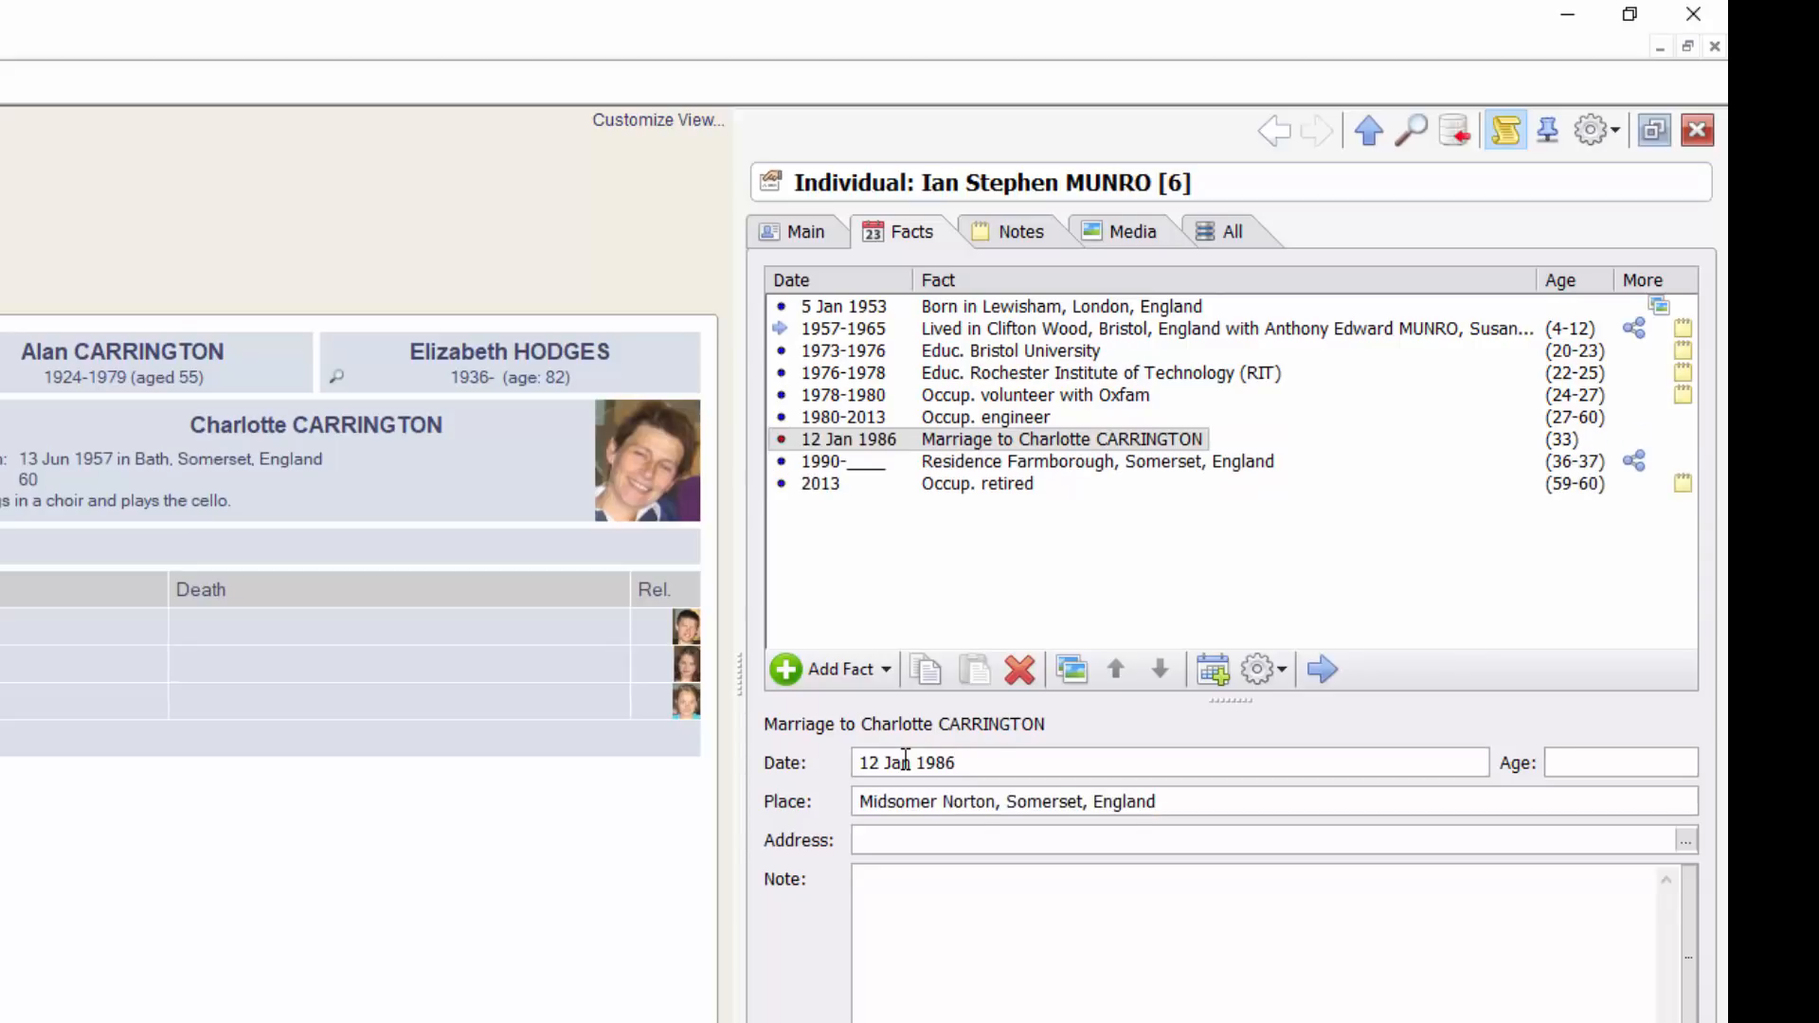
key(Tab)
text(C)
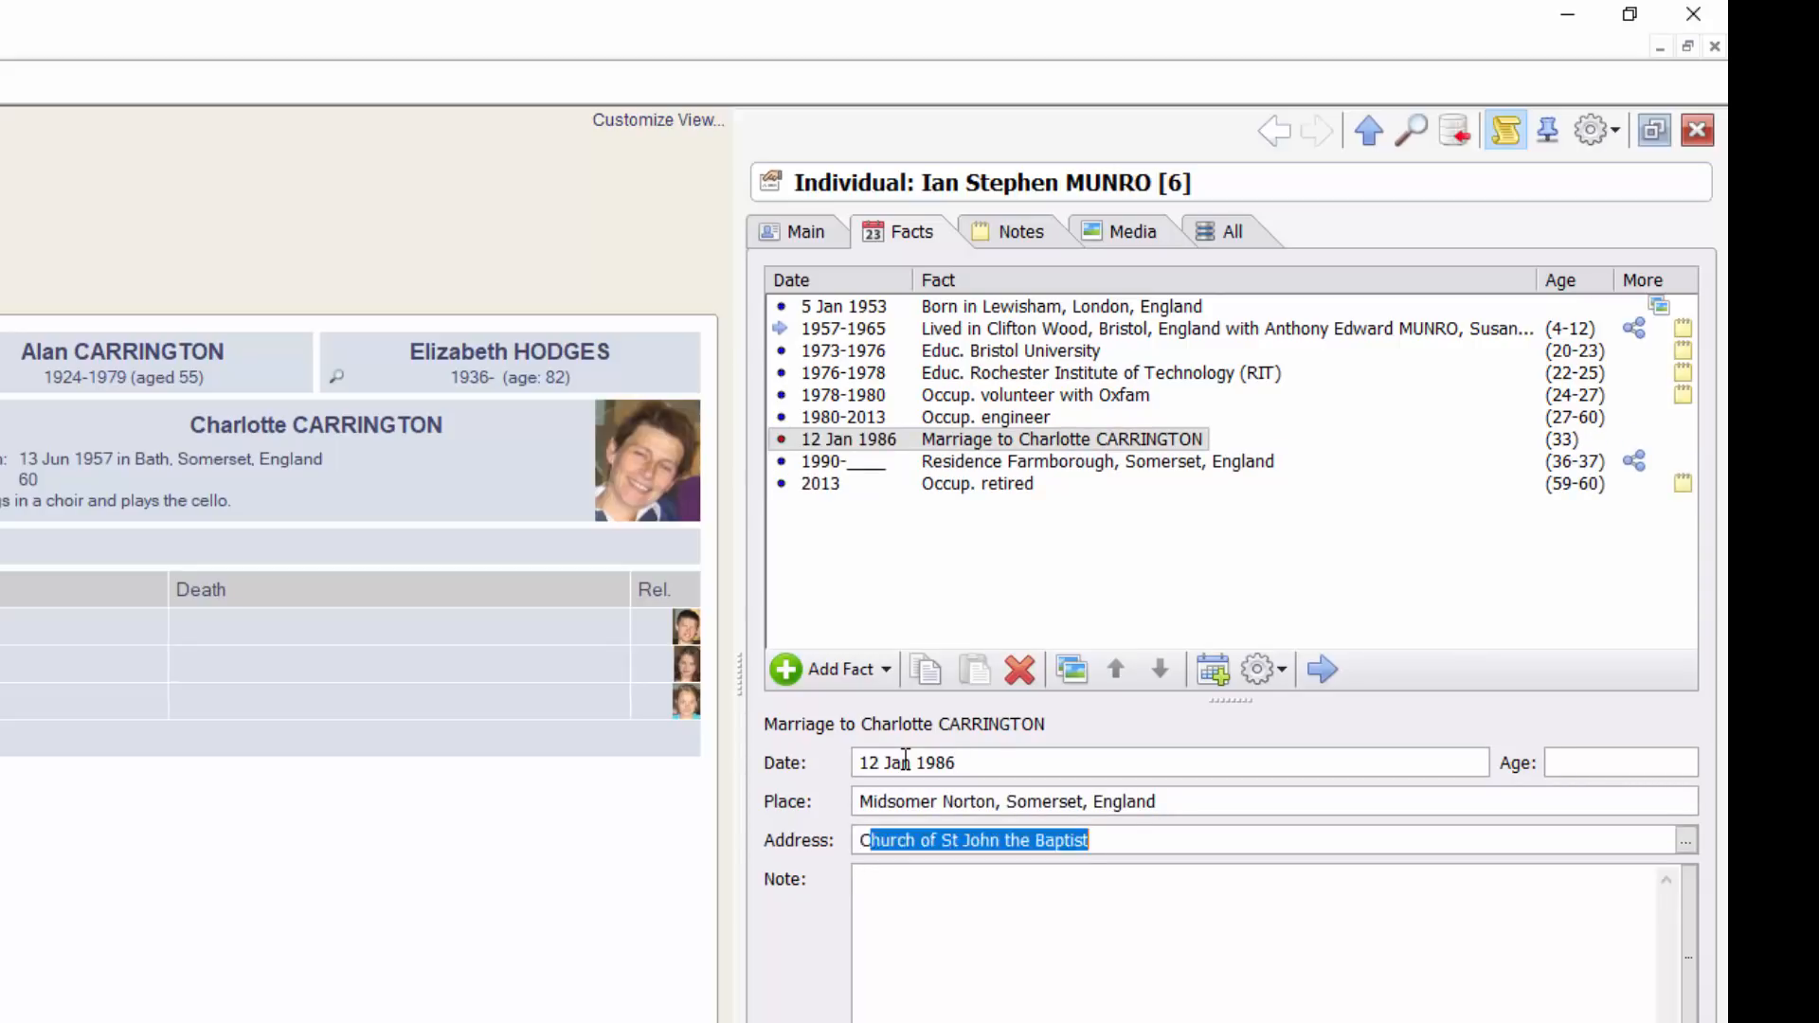
key(Tab)
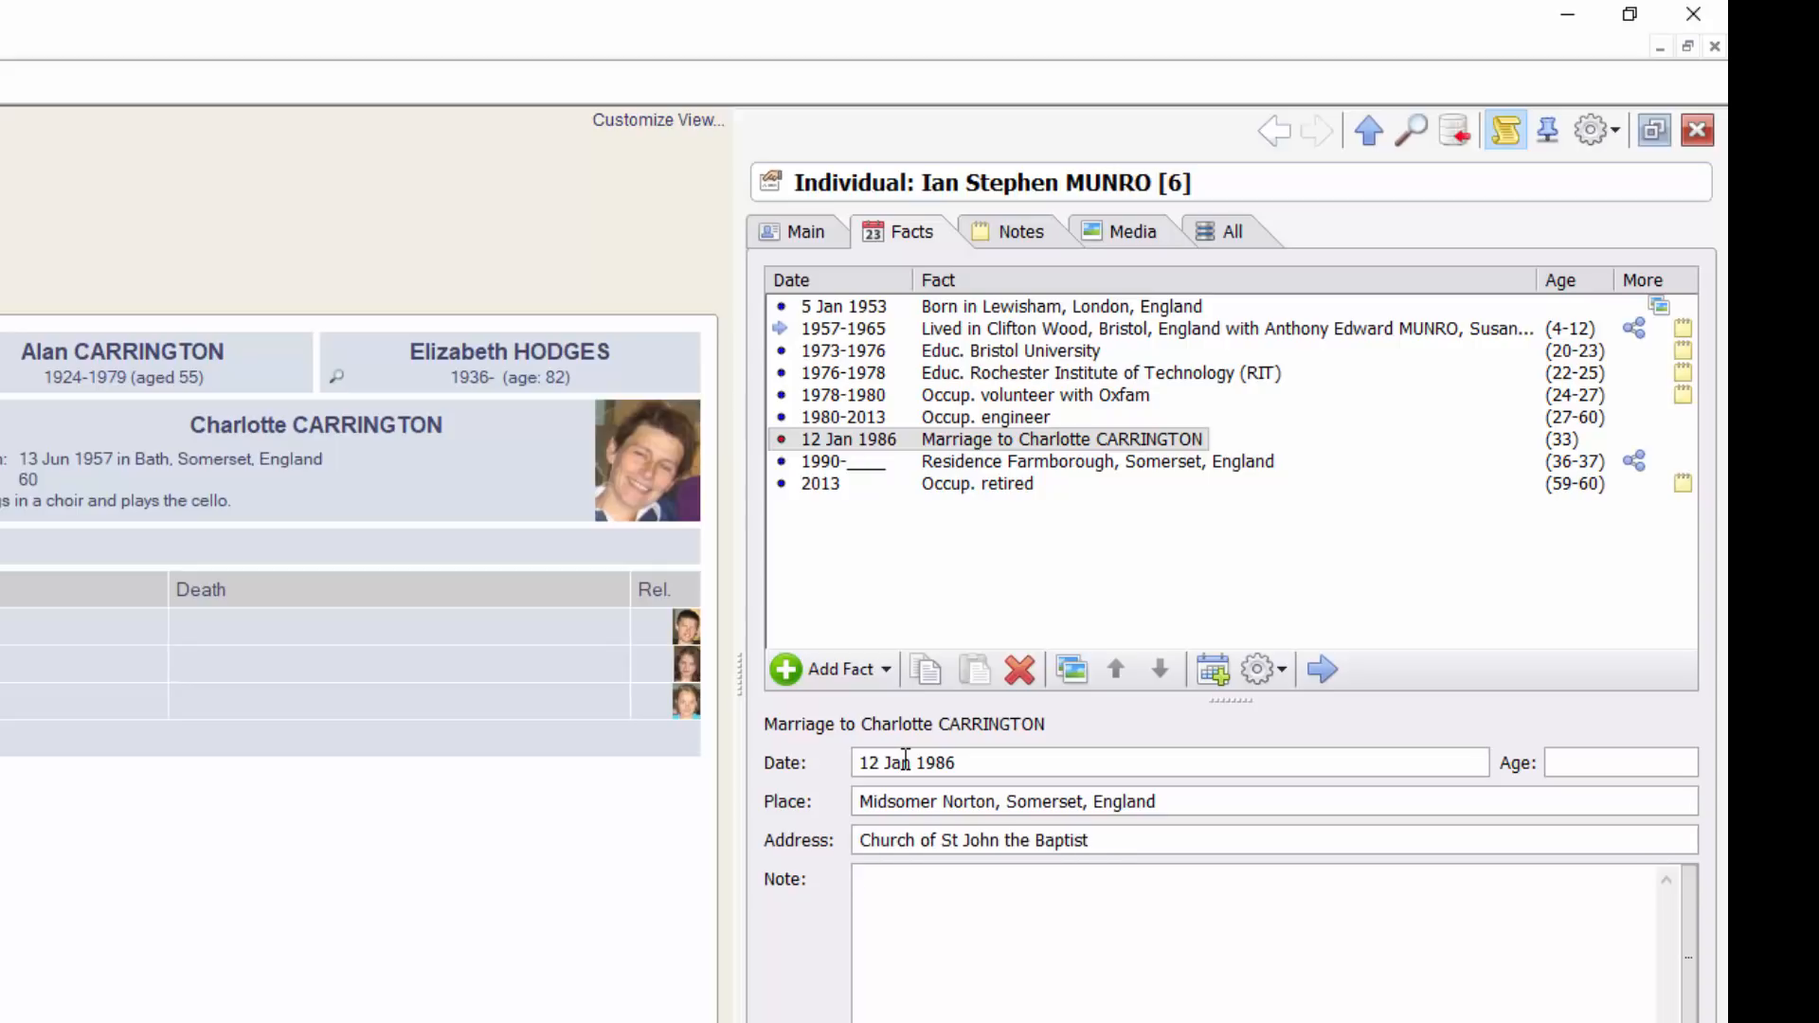
click(1039, 441)
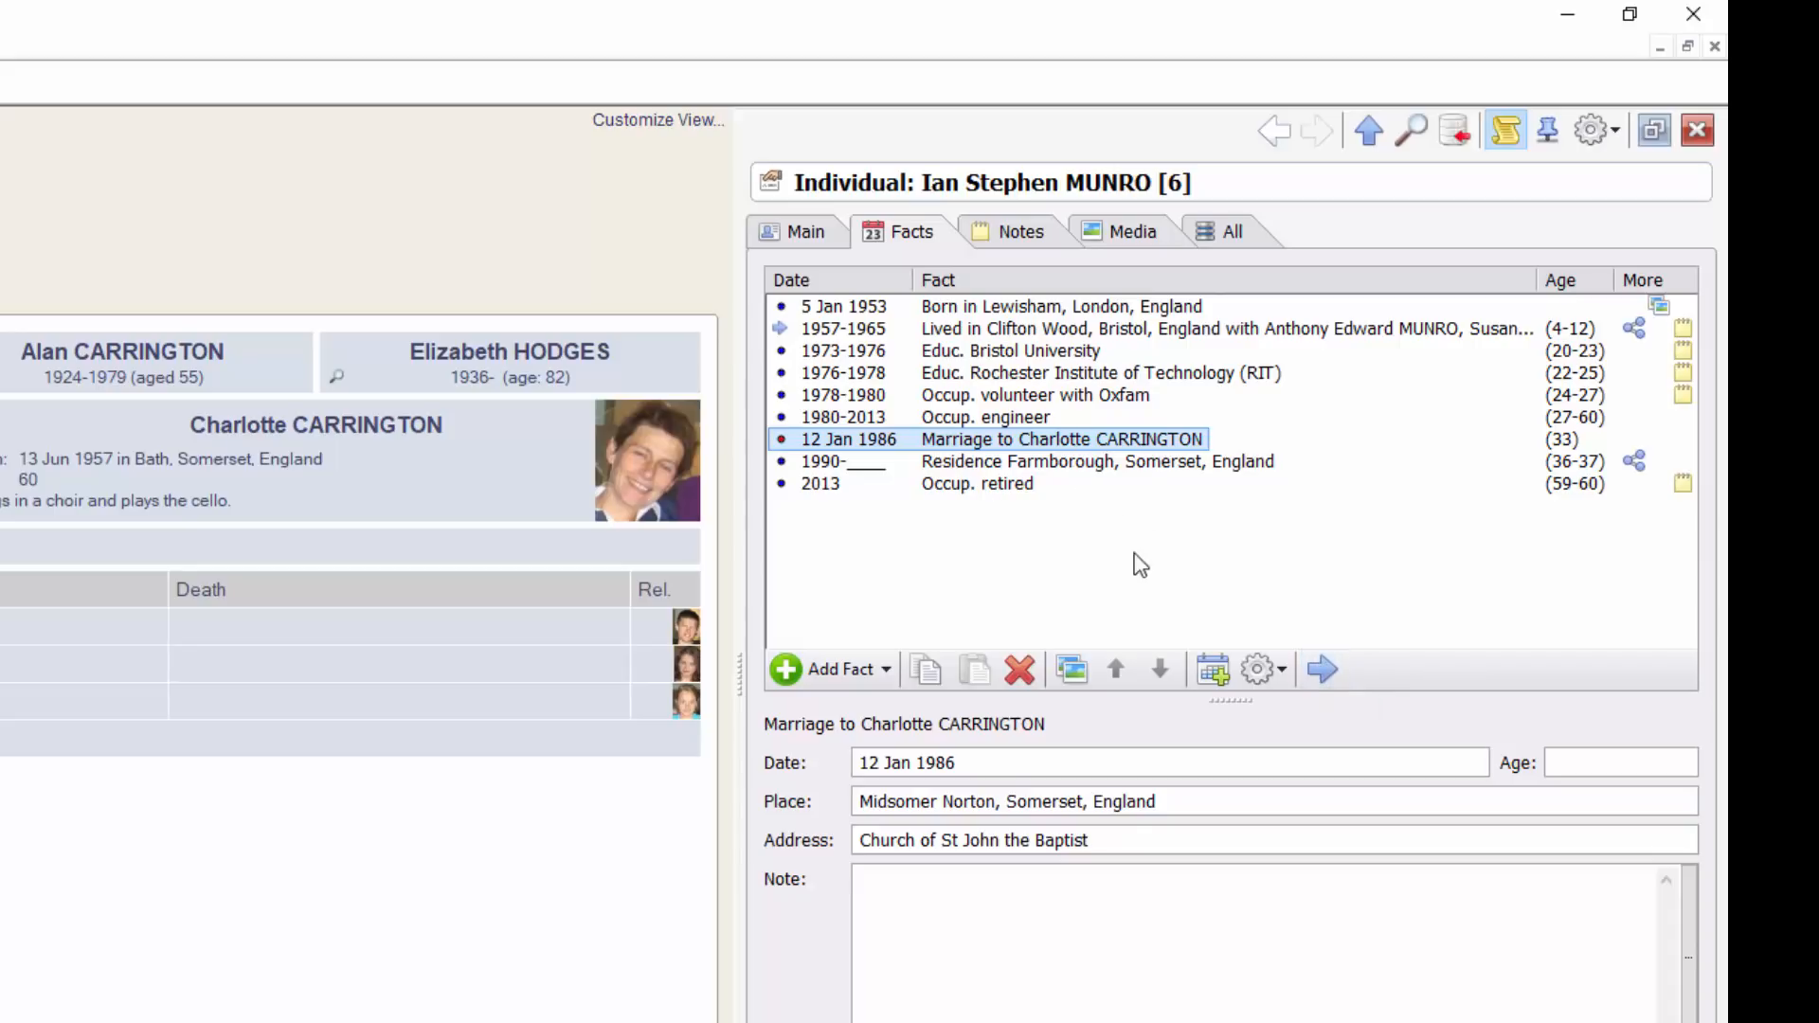
Record the groom's age at marriage as 33 yrs
click(1324, 671)
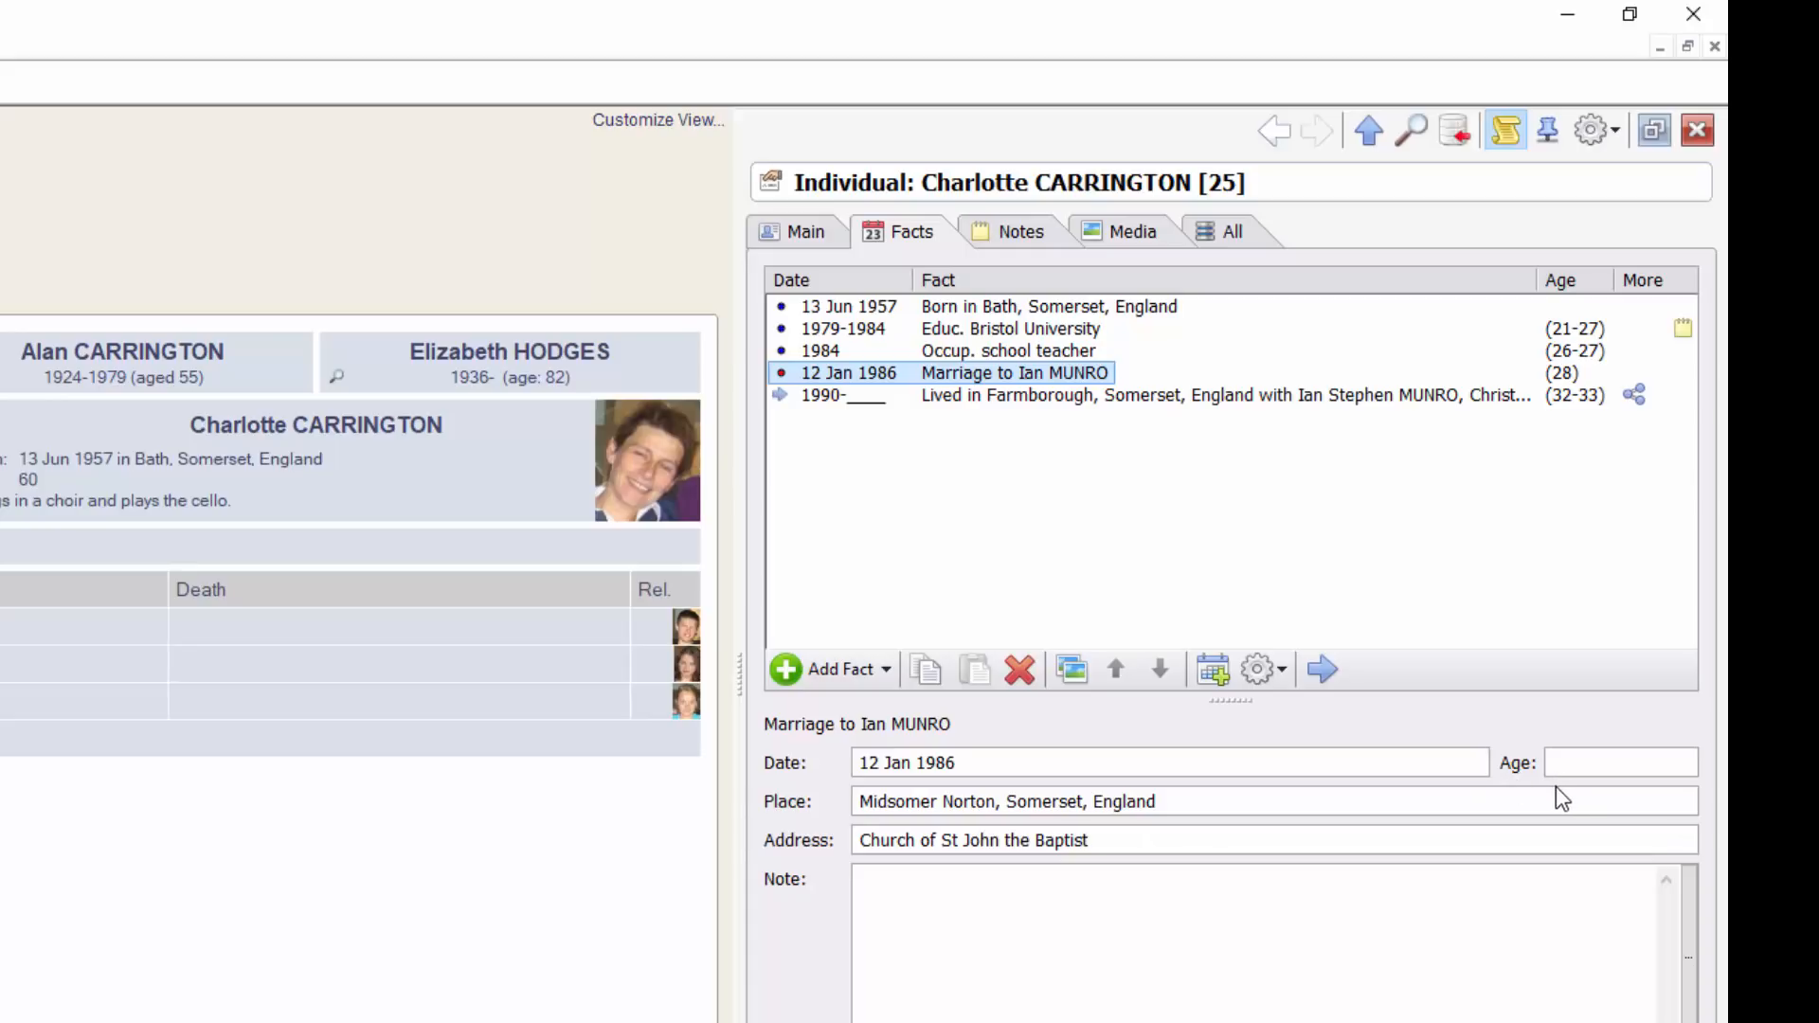
click(1319, 668)
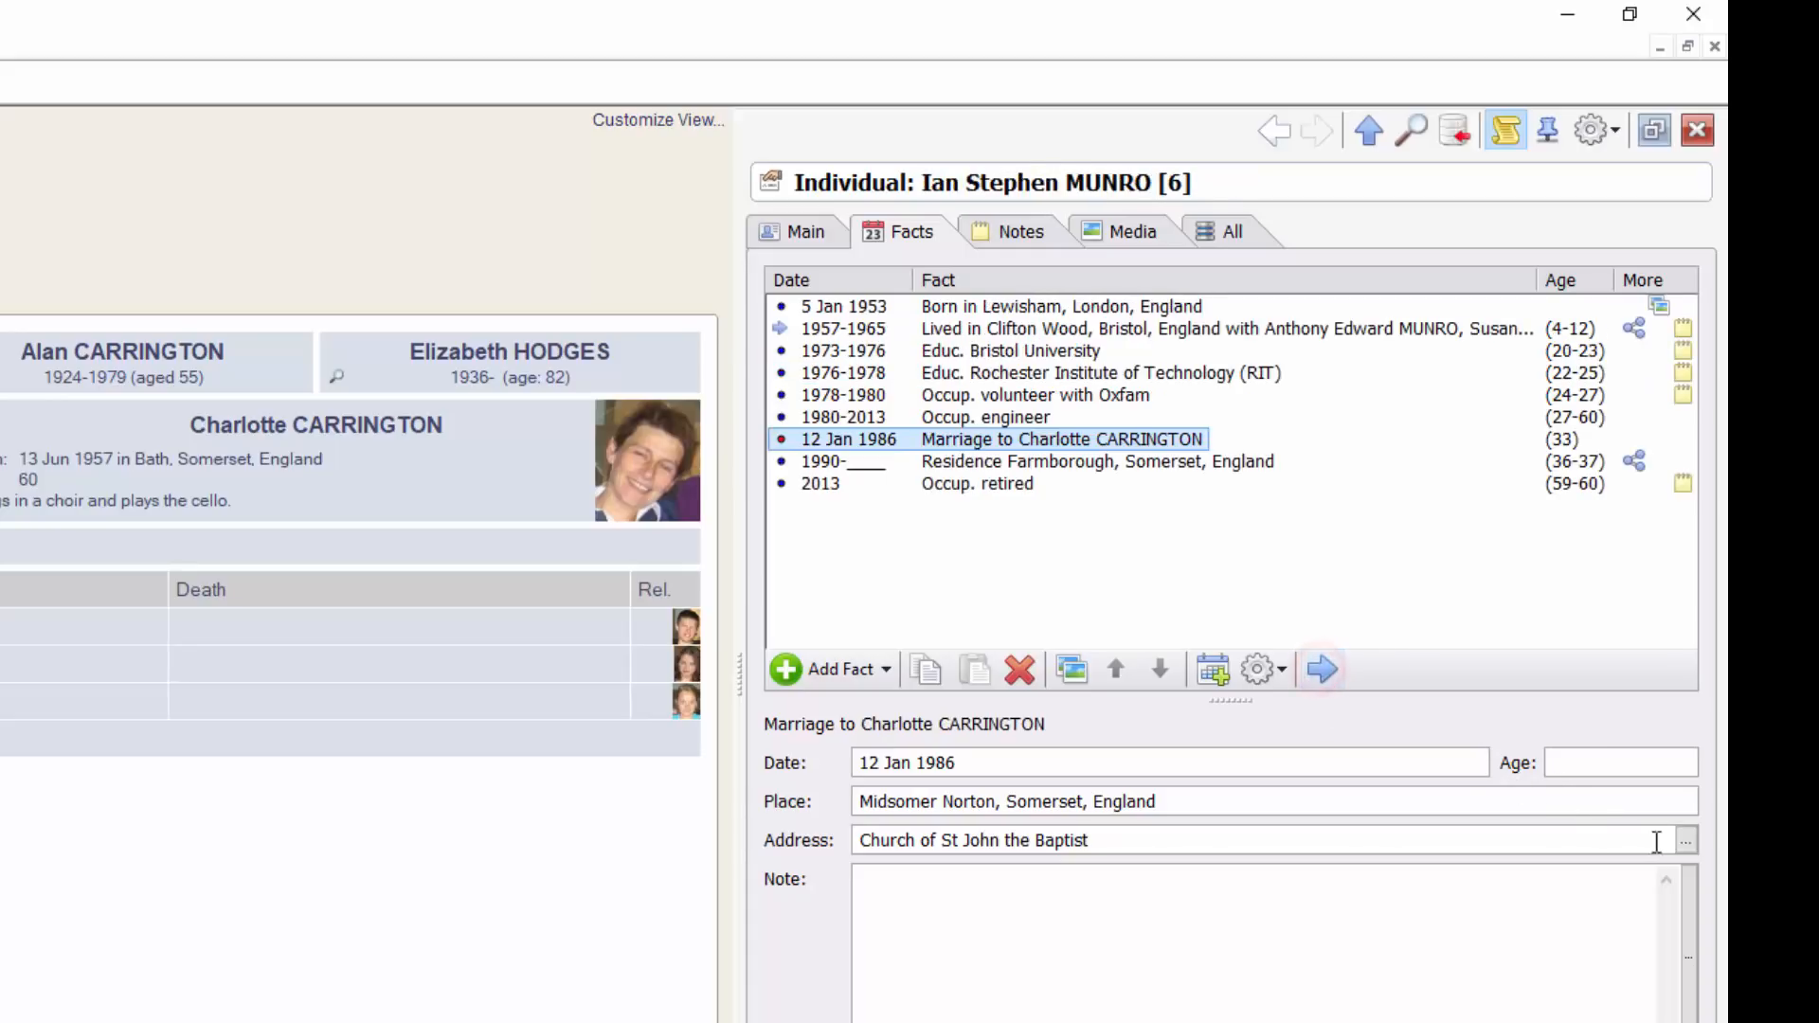
click(1595, 763)
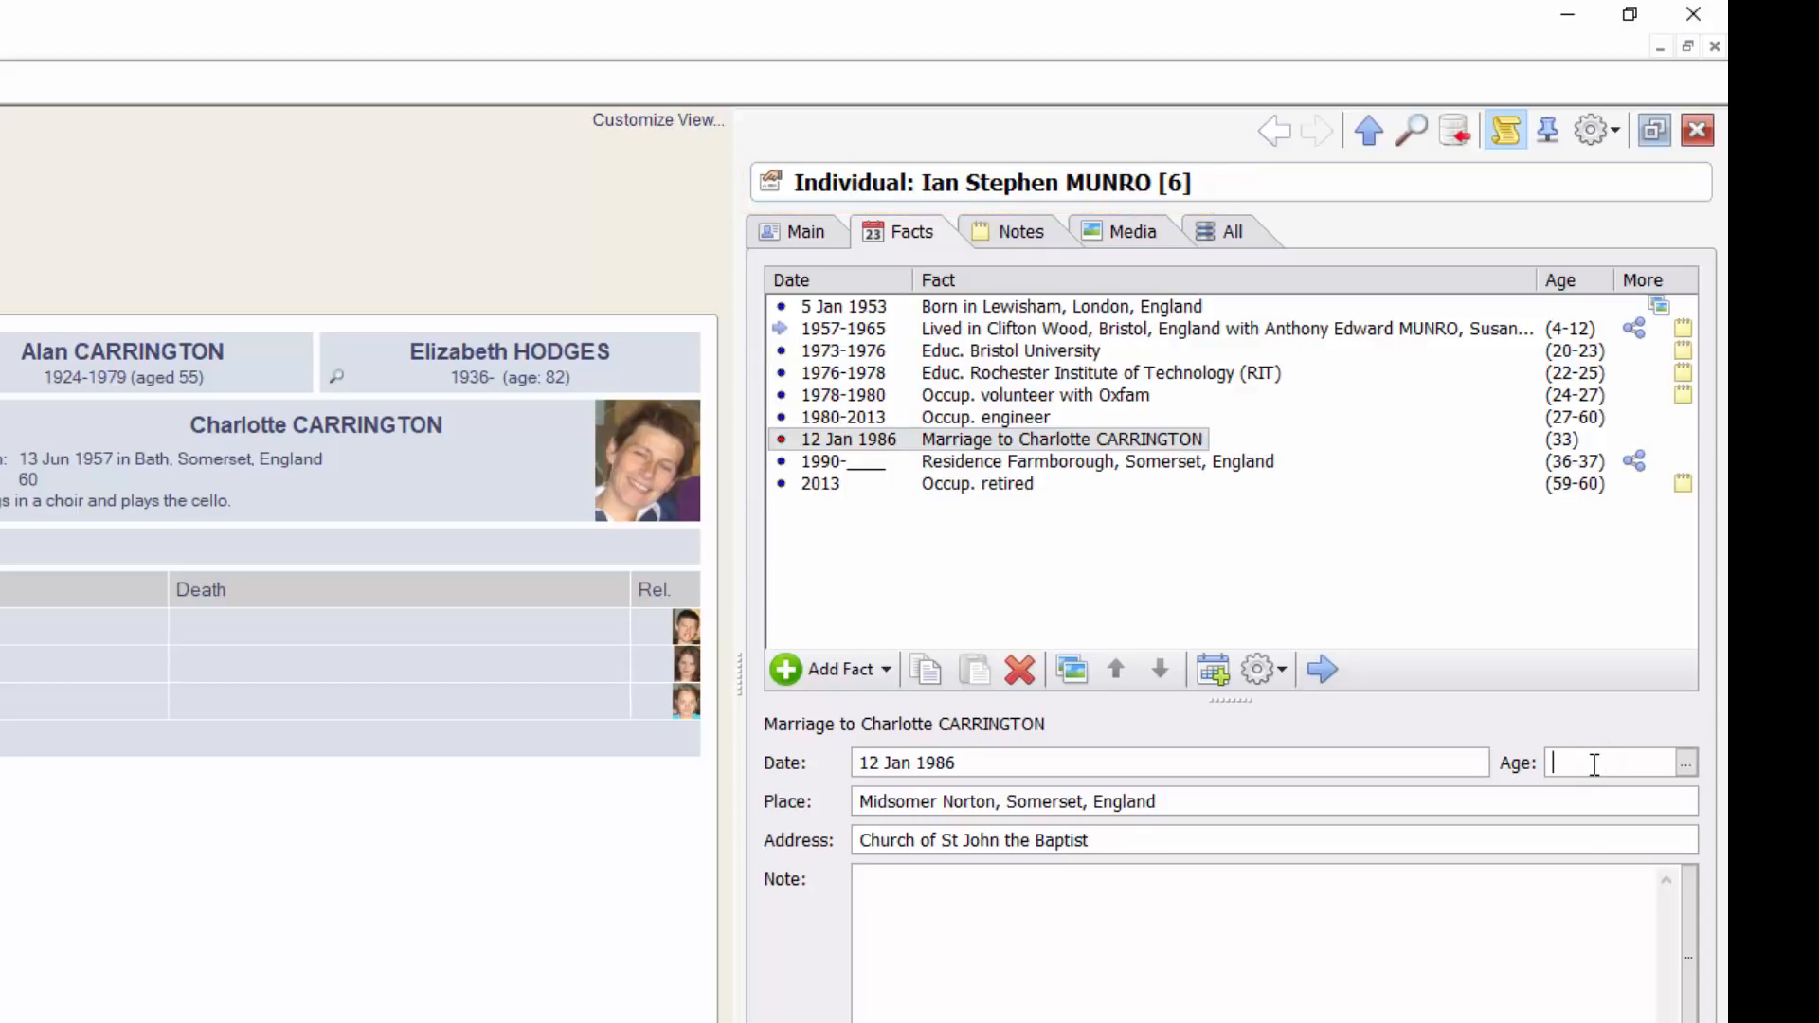
text(33)
key(Tab)
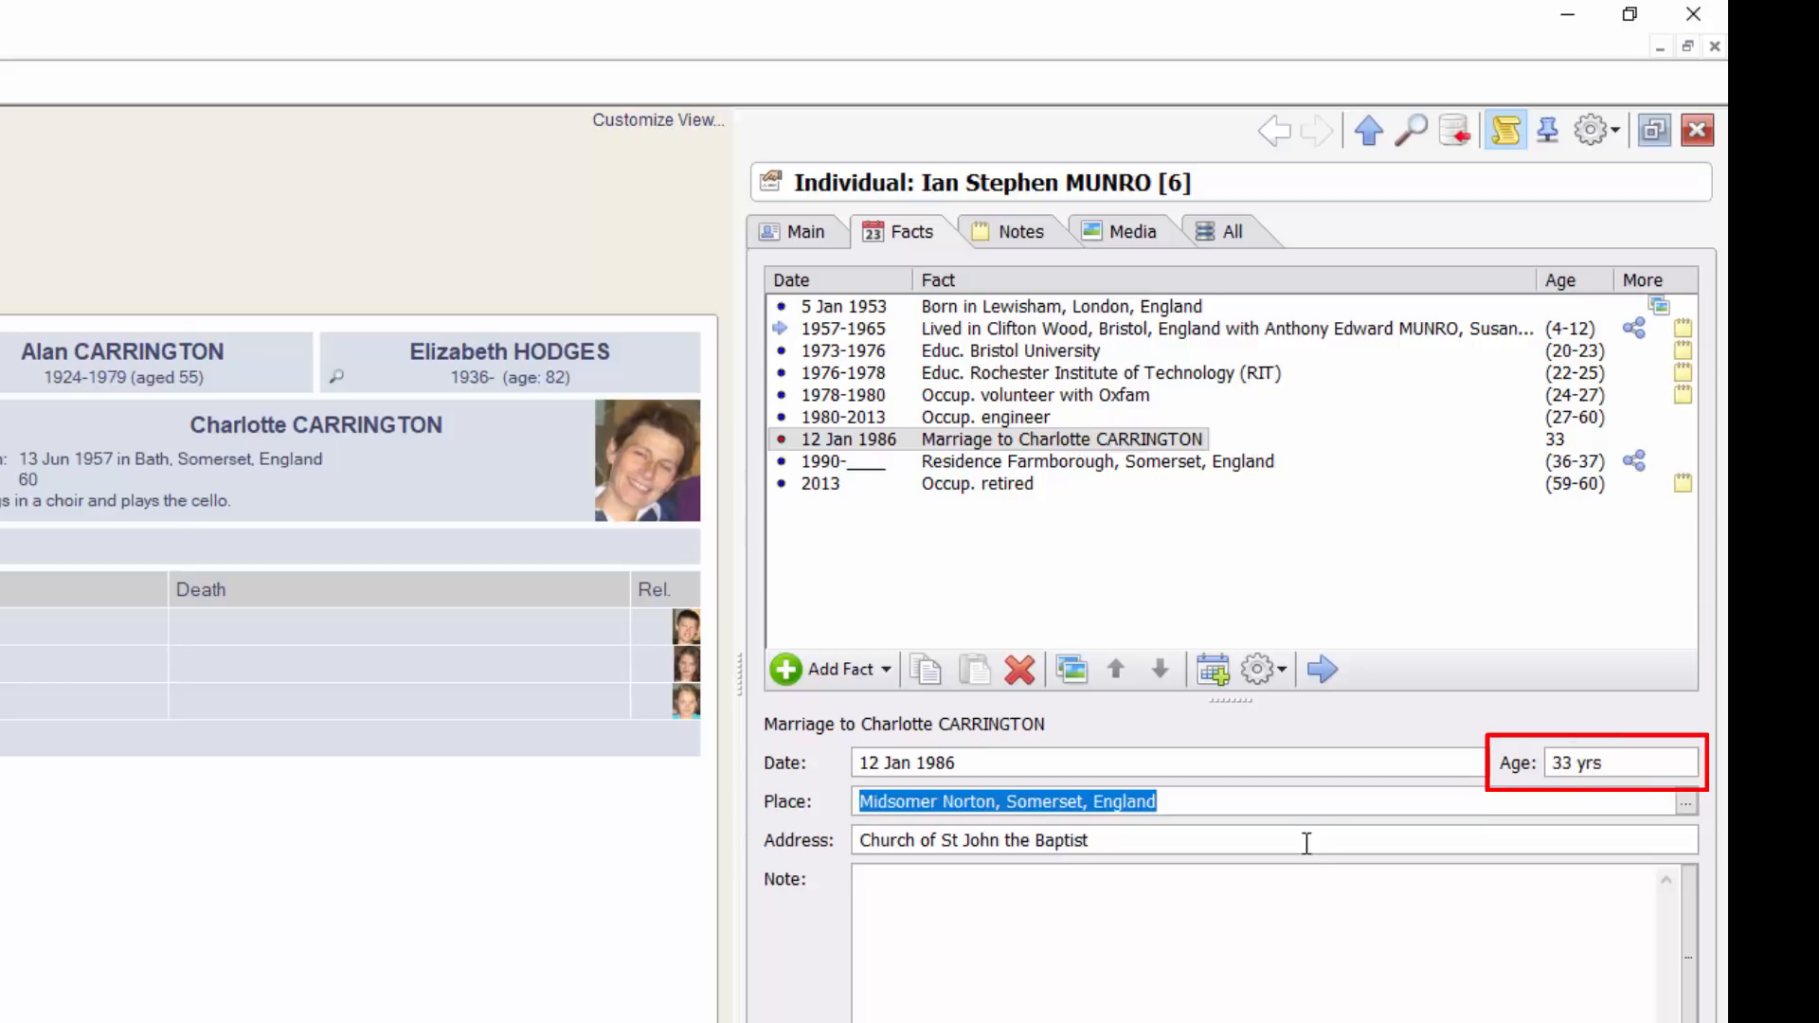
click(1214, 808)
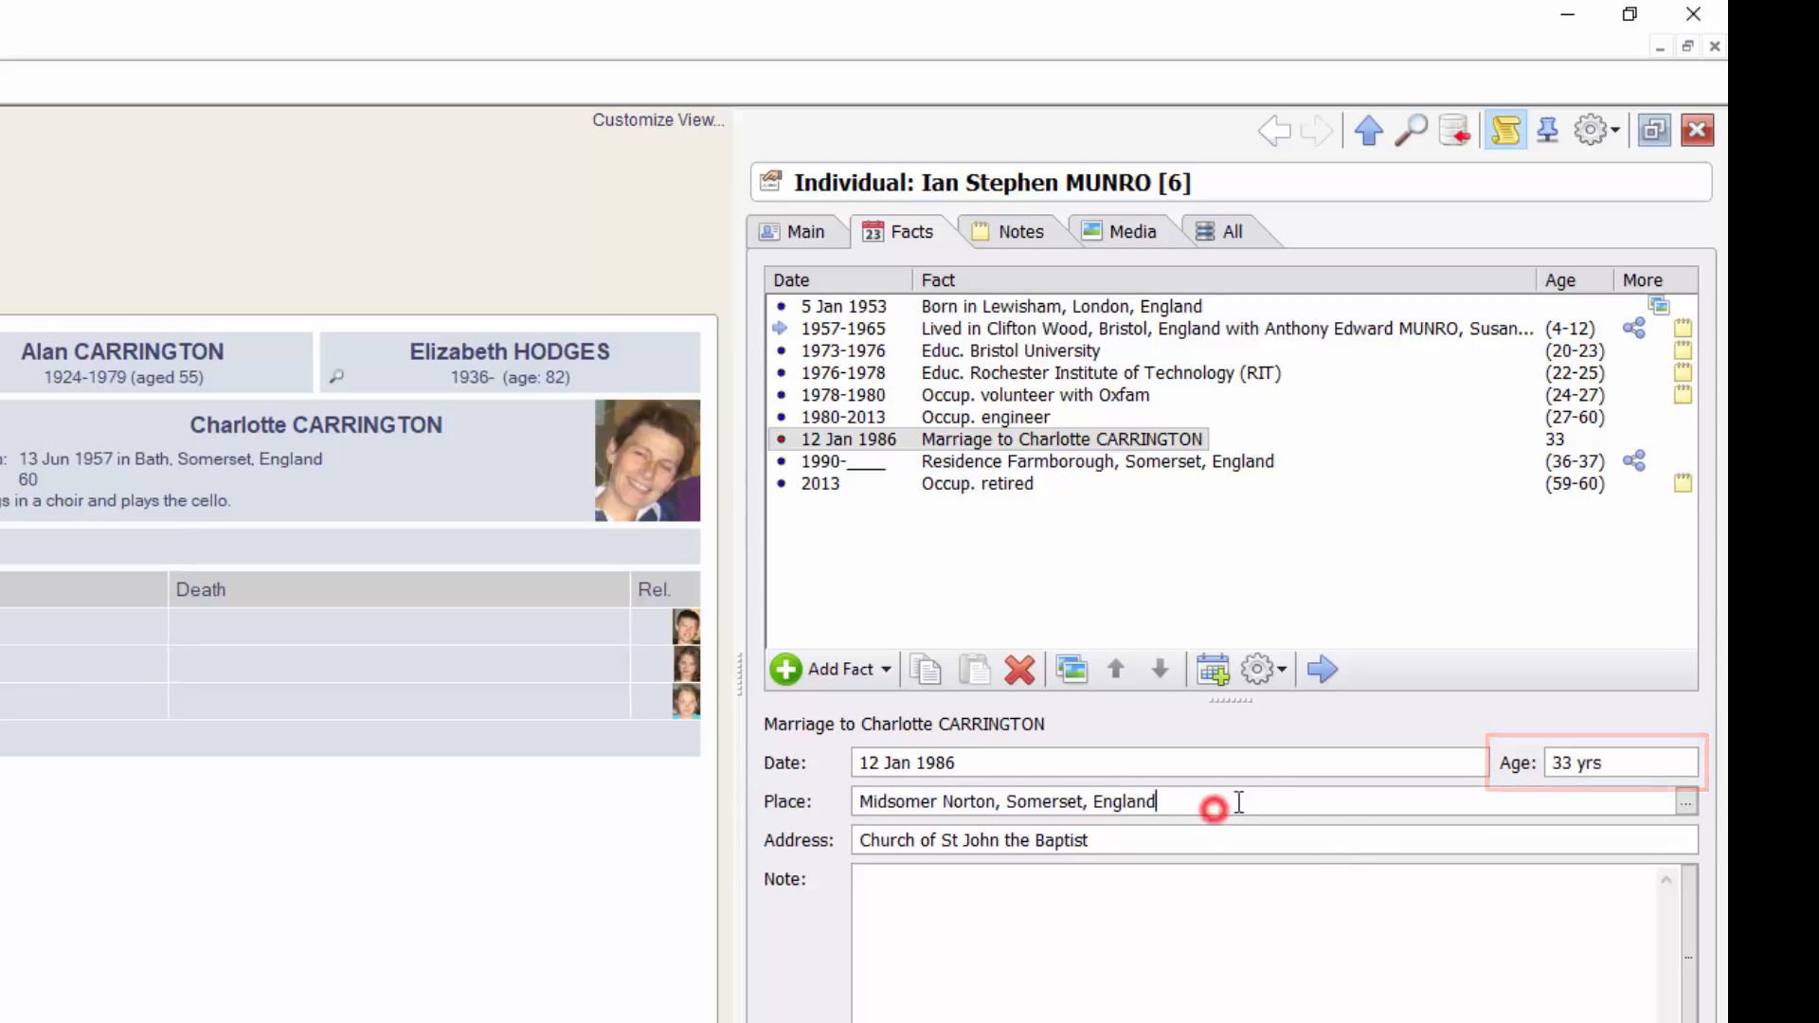
Record the bride's age at marriage as 28 yrs, returning to the groom's marriage fact
click(1323, 671)
click(1568, 763)
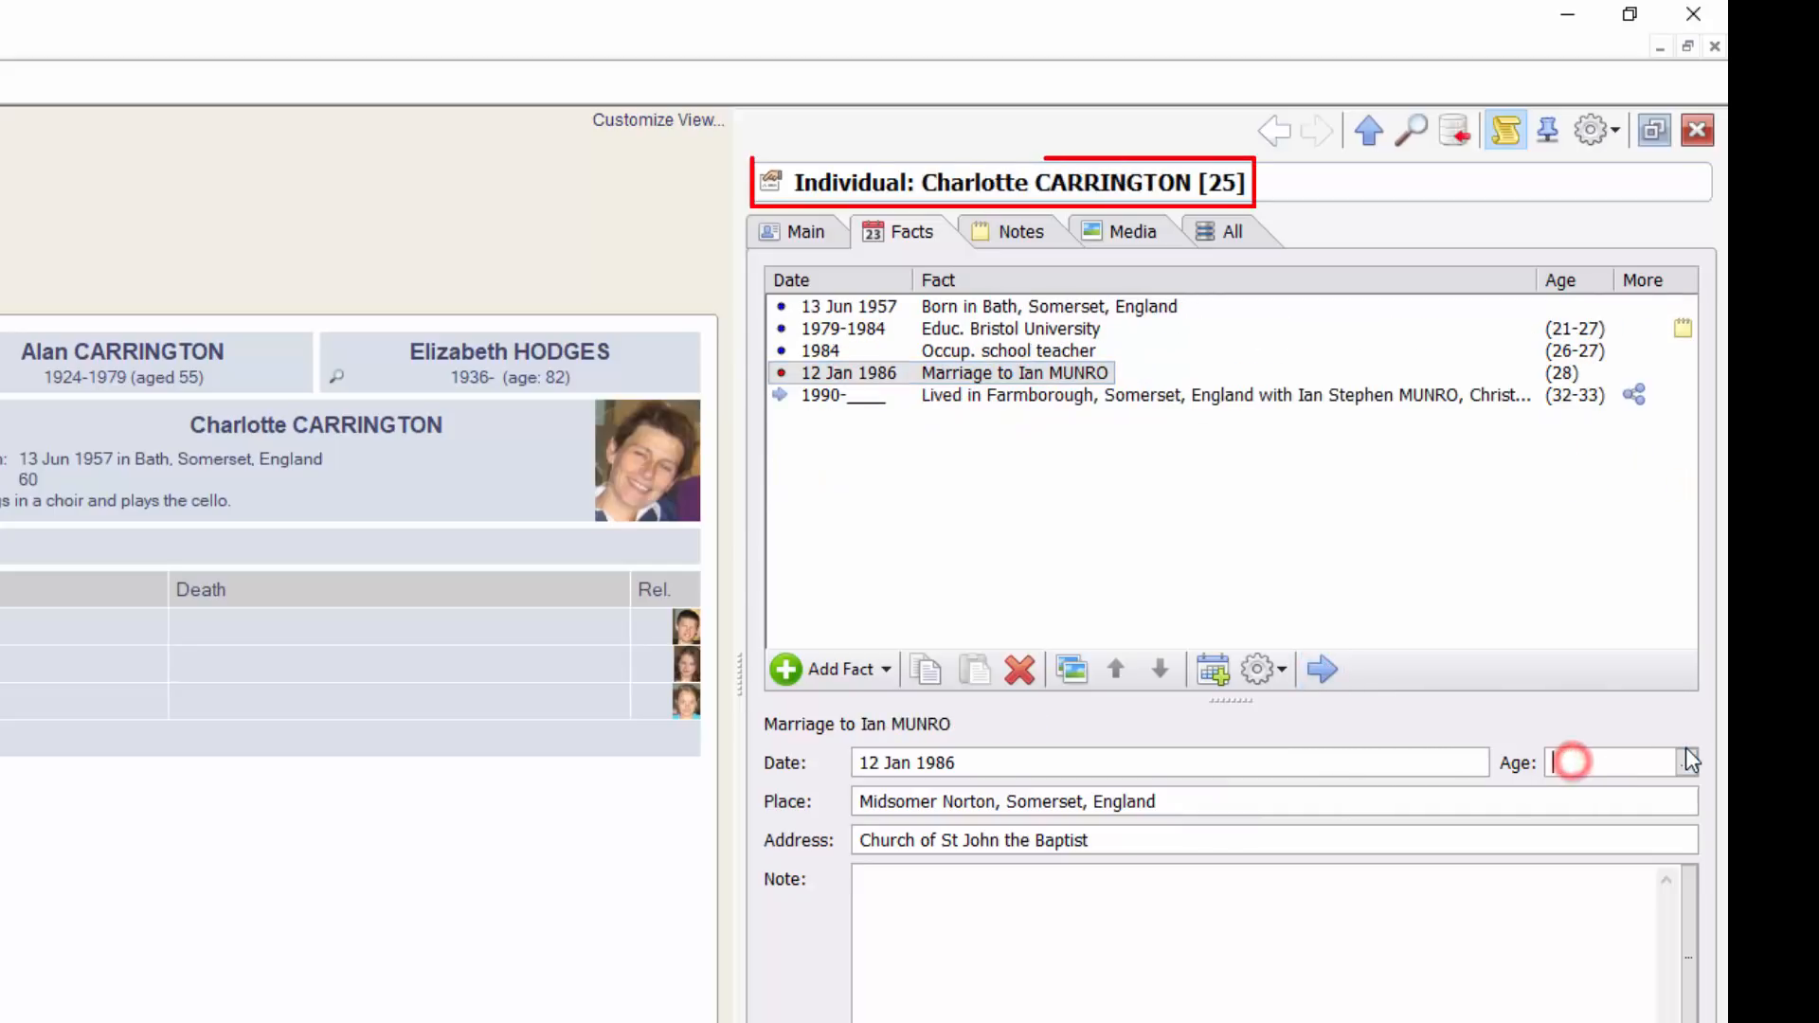
text(28)
key(Tab)
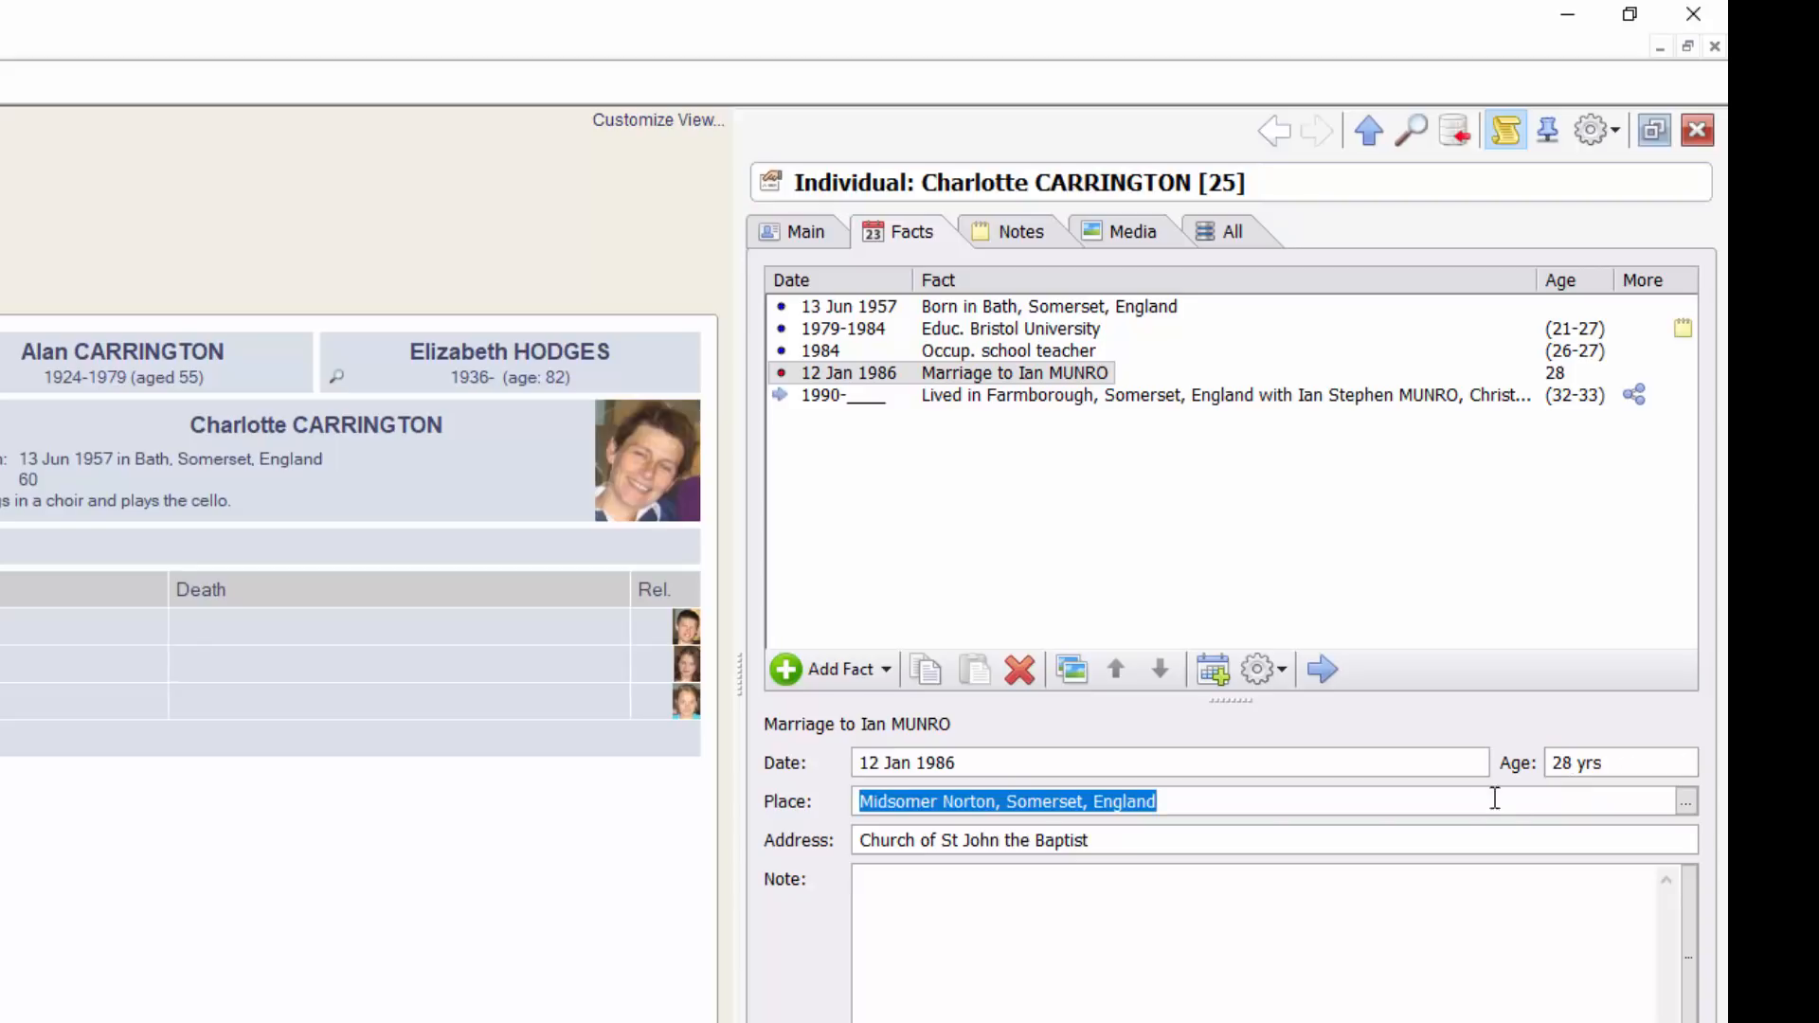
click(1322, 670)
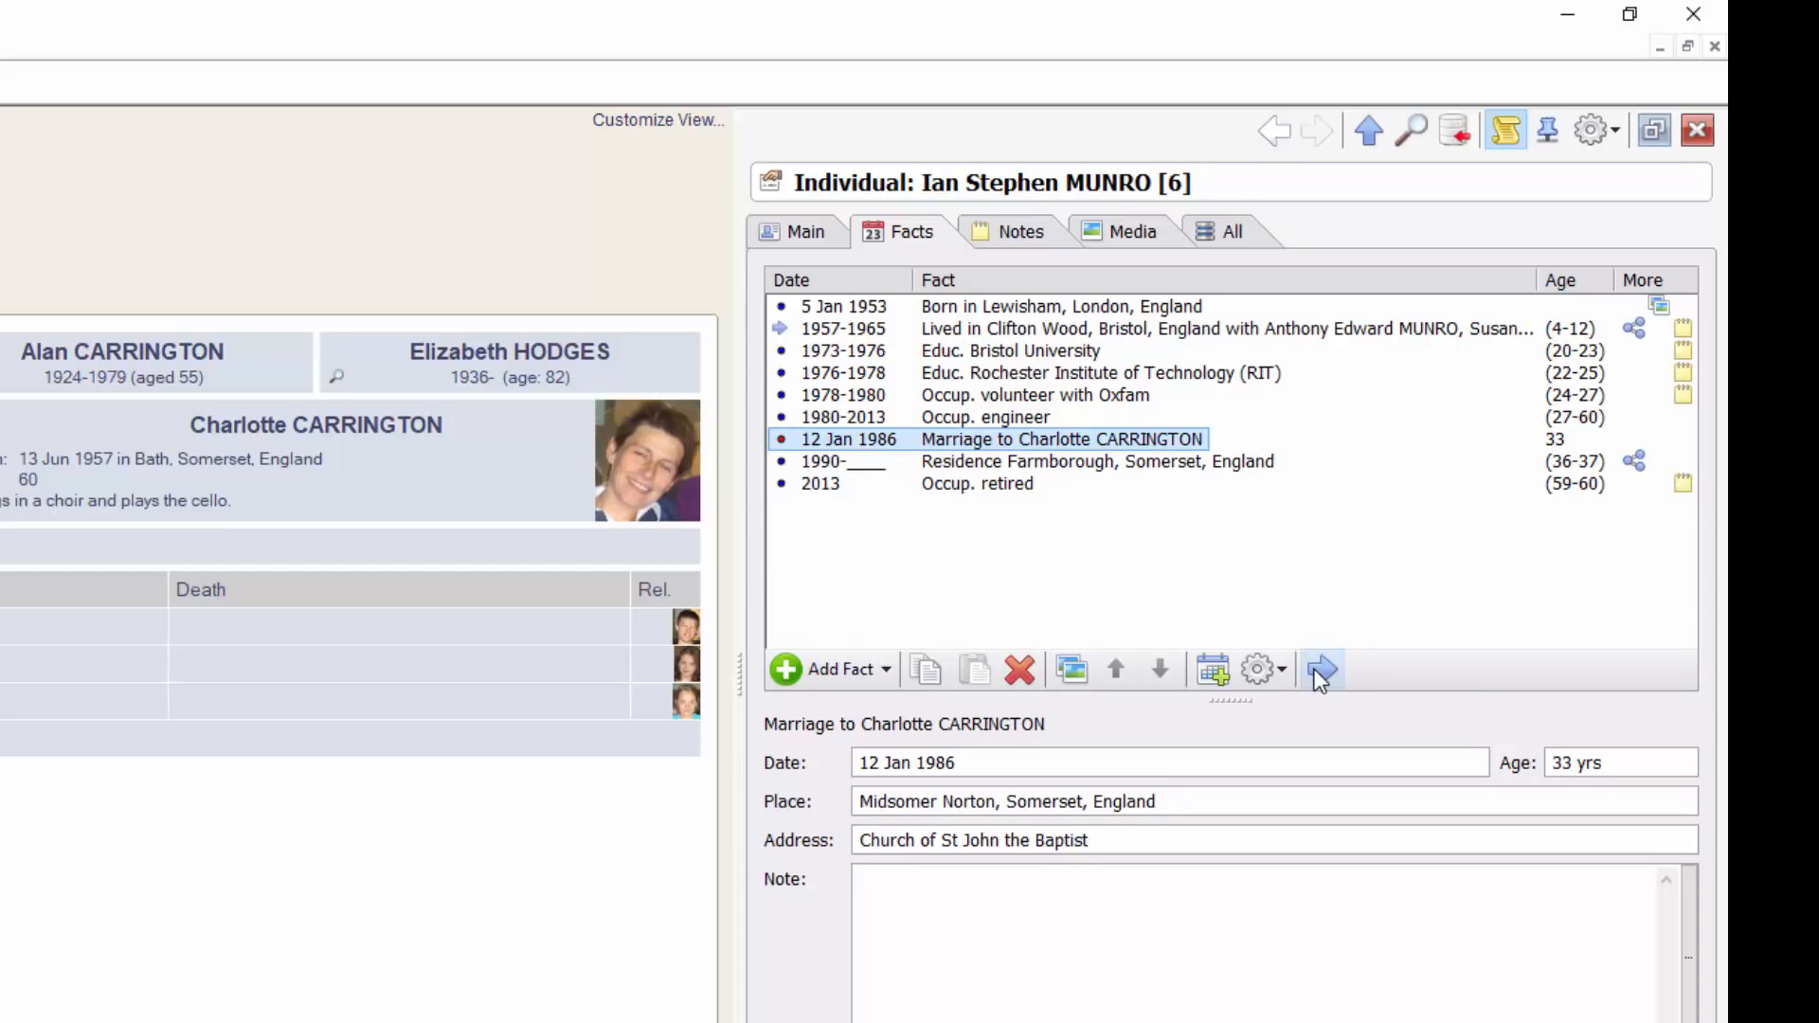
Open the Witnesses window for the 12 Jan 1986 marriage and enlarge it
click(1260, 670)
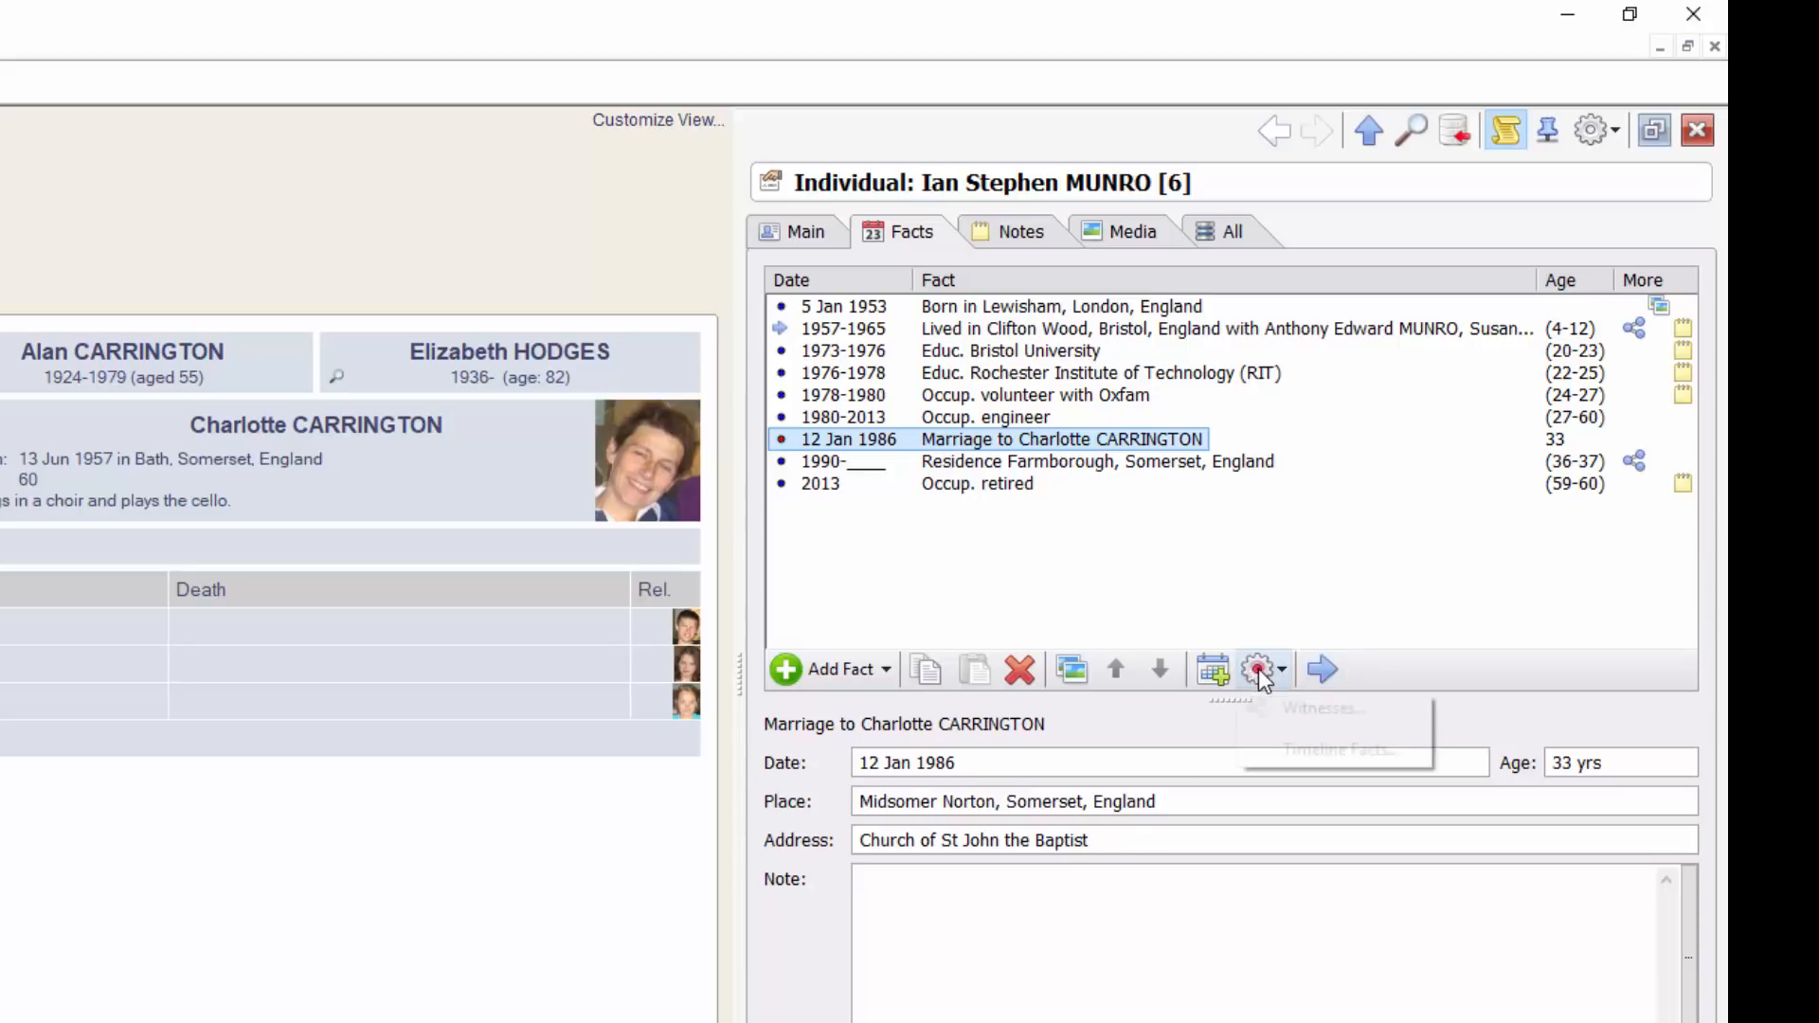
click(1384, 708)
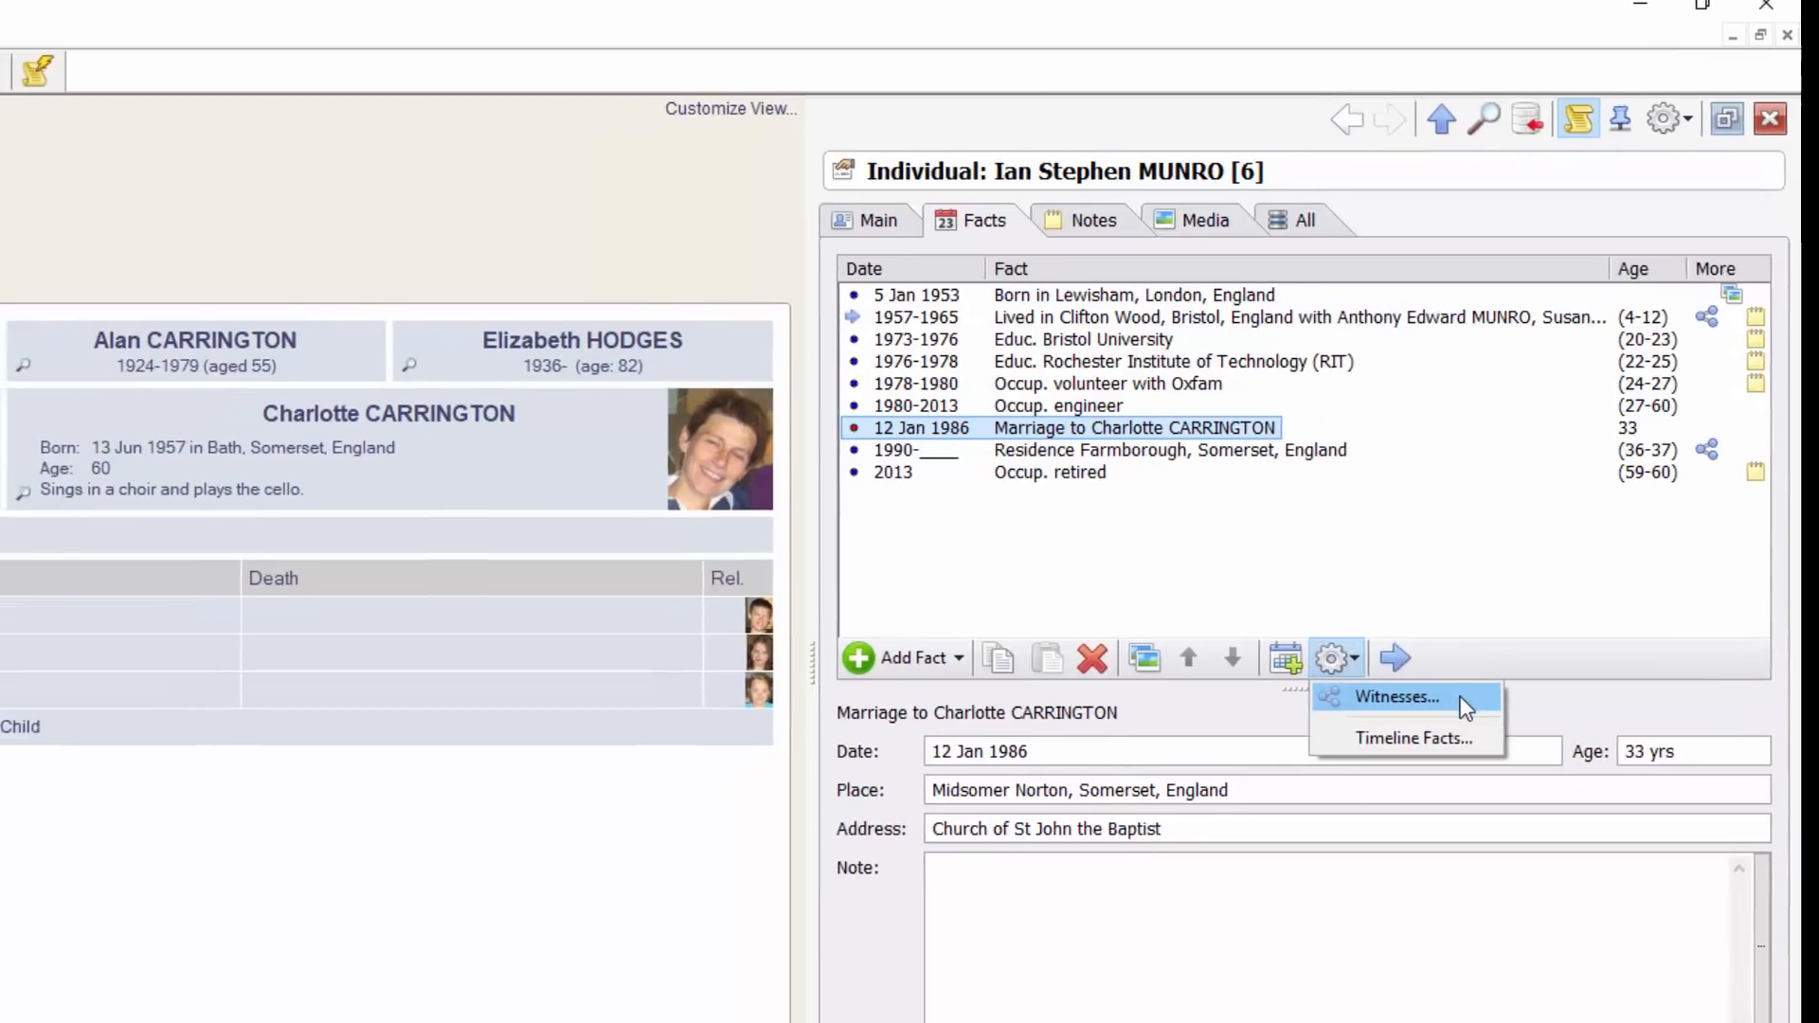
mouse_move(656, 476)
mouse_down()
mouse_move(654, 504)
mouse_move(642, 478)
mouse_up()
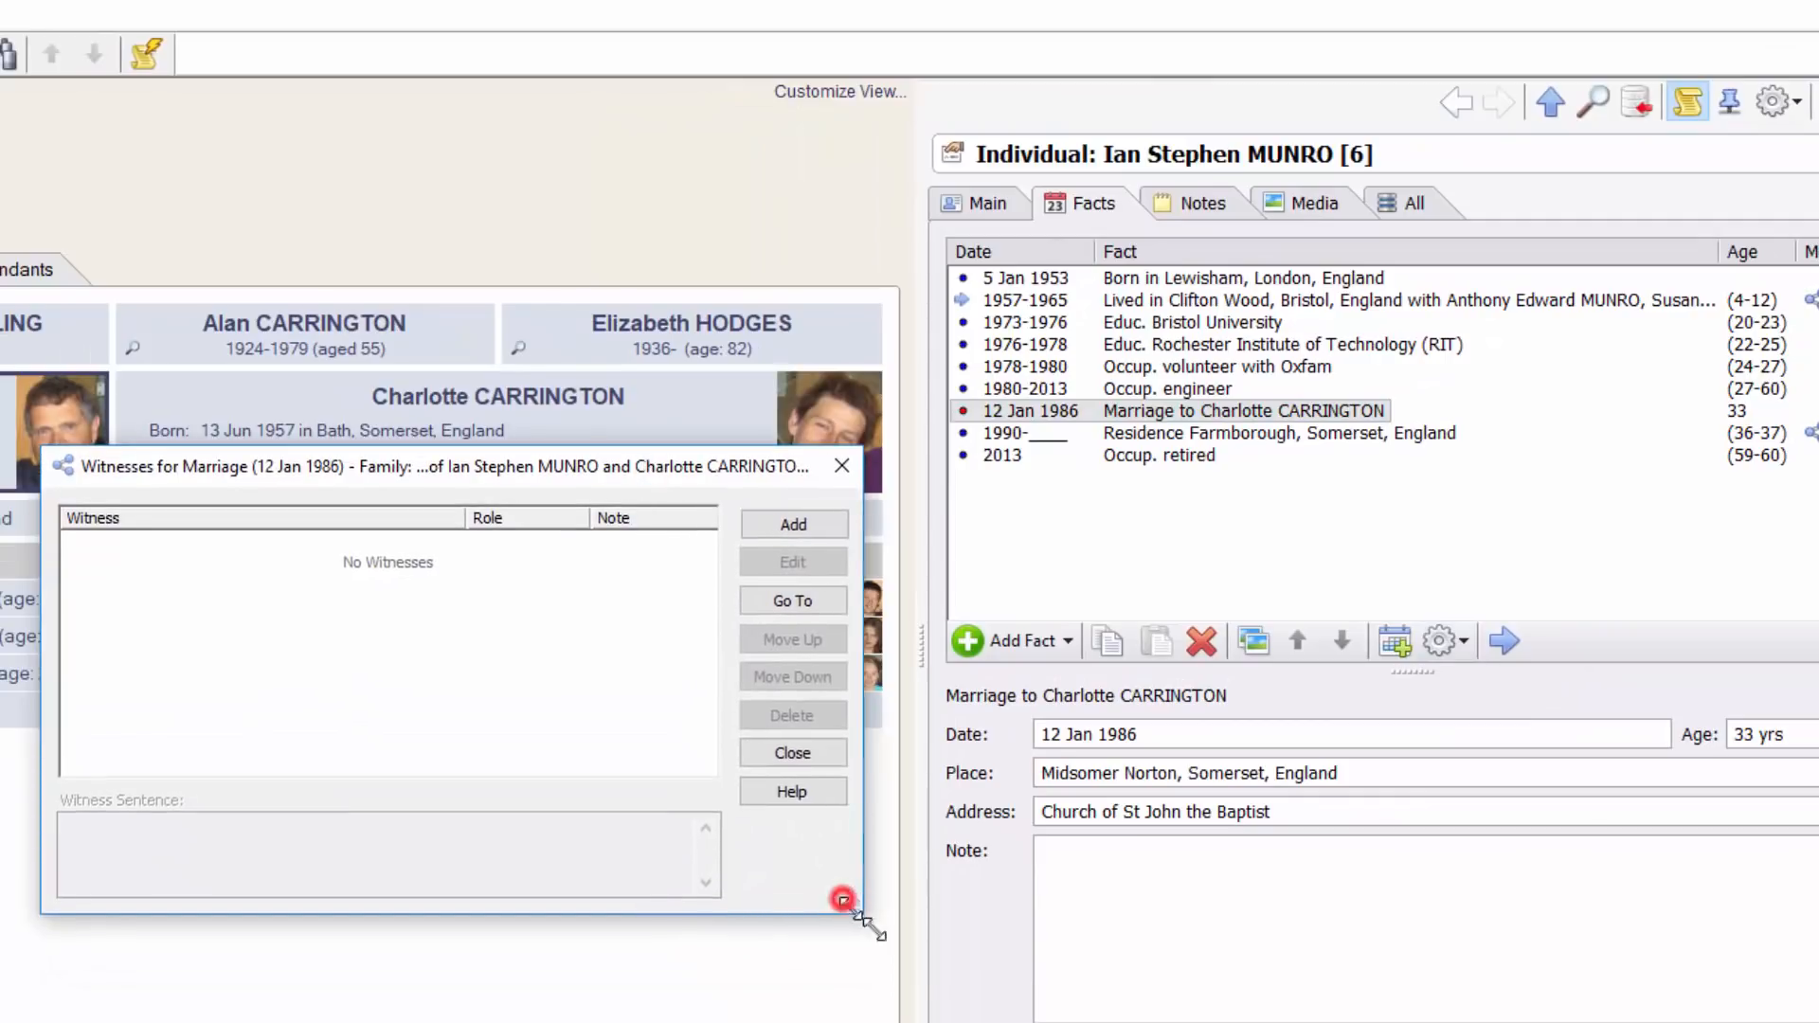
drag(856, 911, 921, 976)
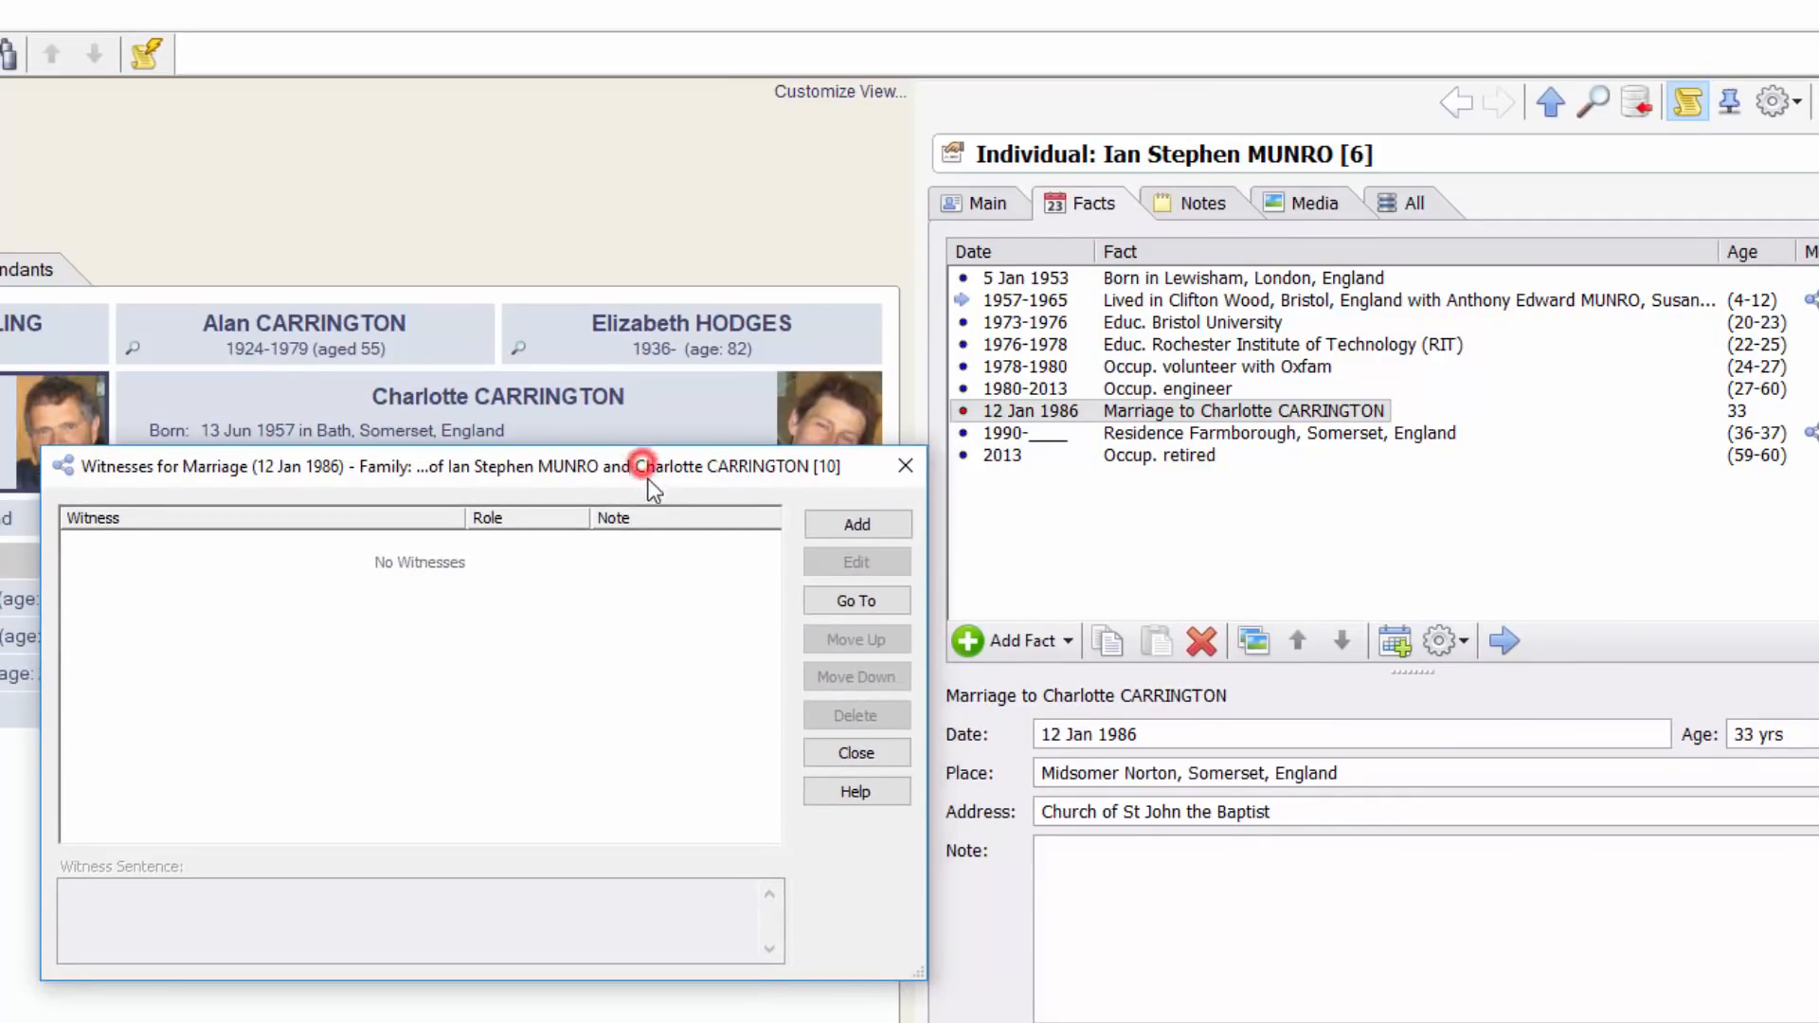
drag(643, 471, 635, 494)
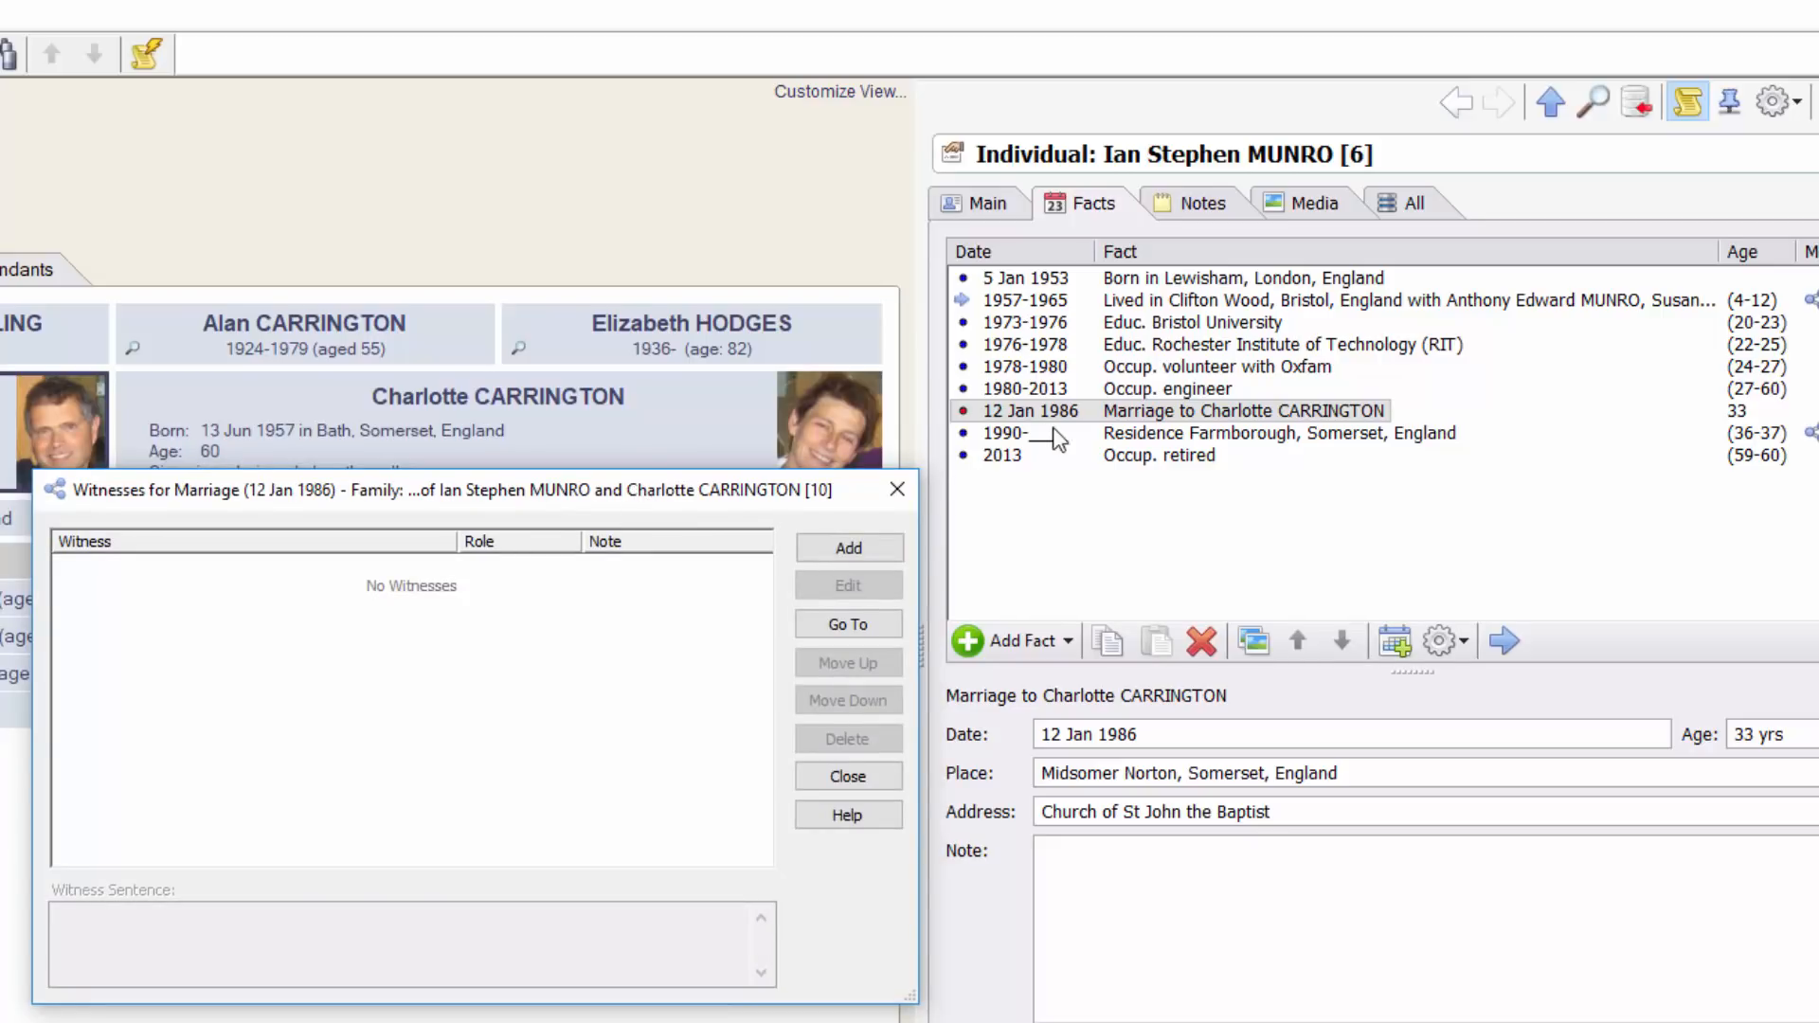
Browse witnesses of his other facts, then go back to the marriage's empty witness list to add one
click(1158, 388)
click(1160, 367)
click(1160, 344)
click(1166, 367)
click(1701, 301)
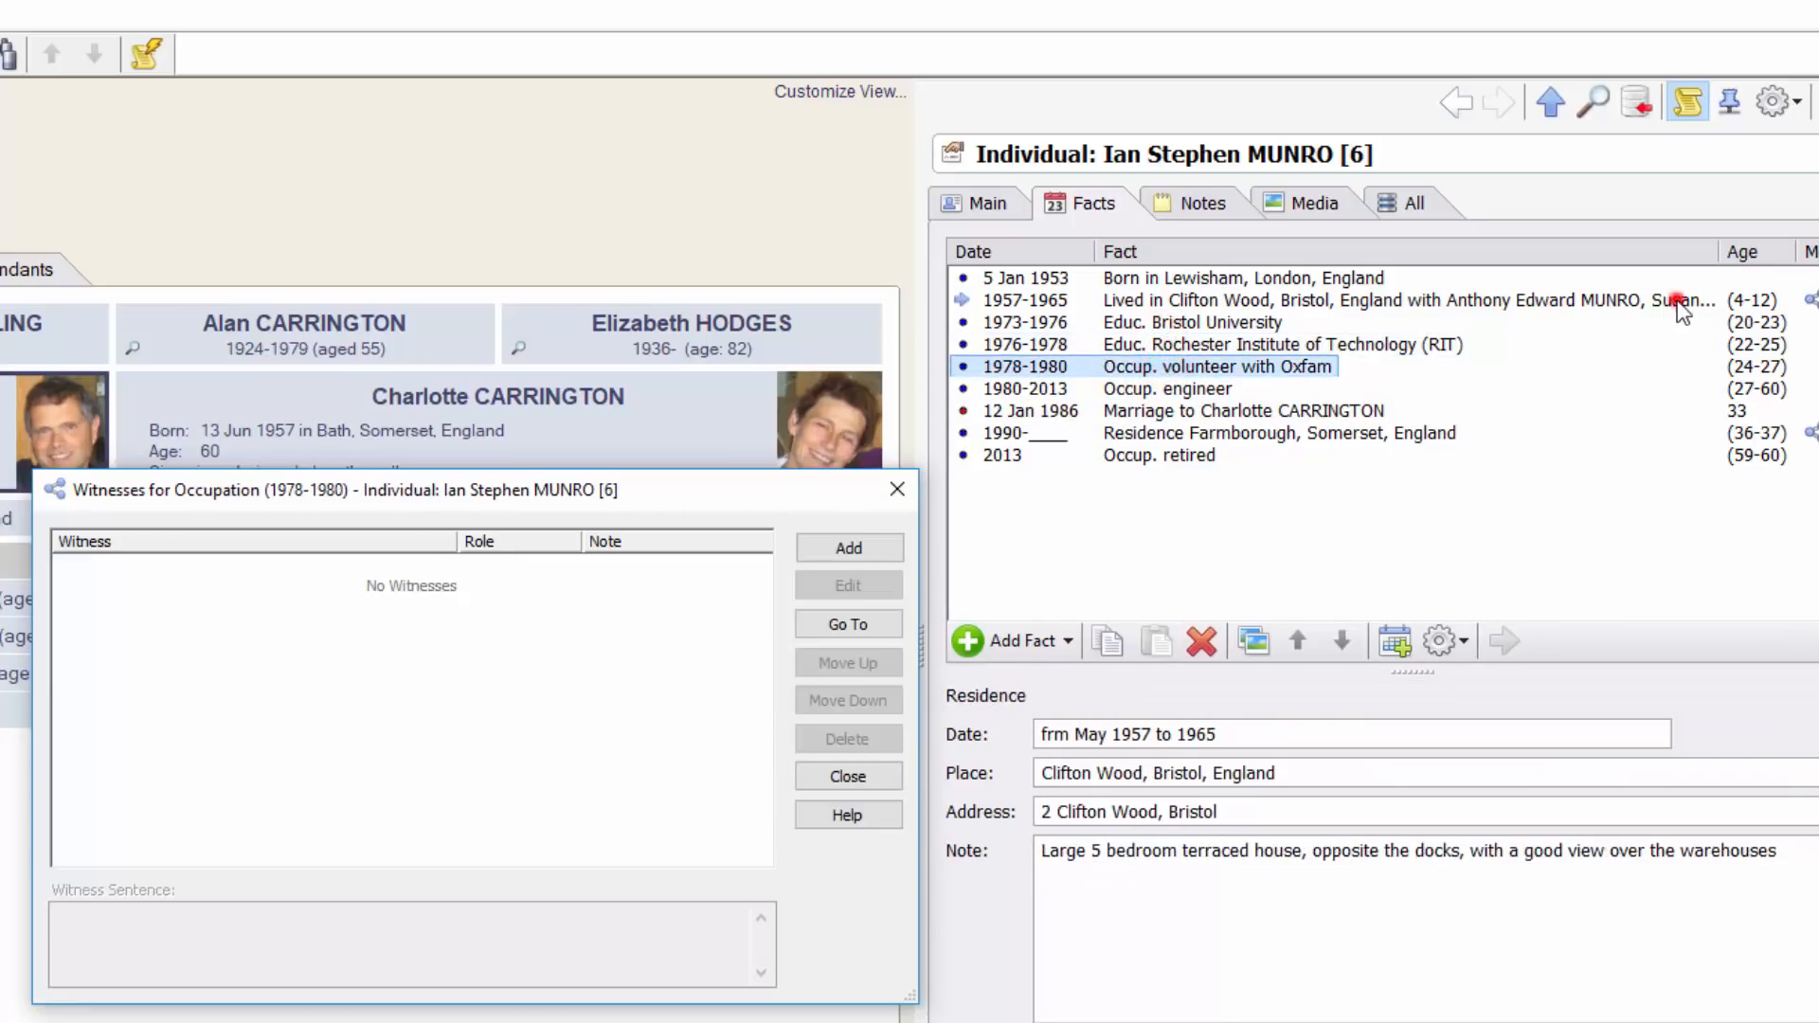
click(1260, 324)
click(1260, 345)
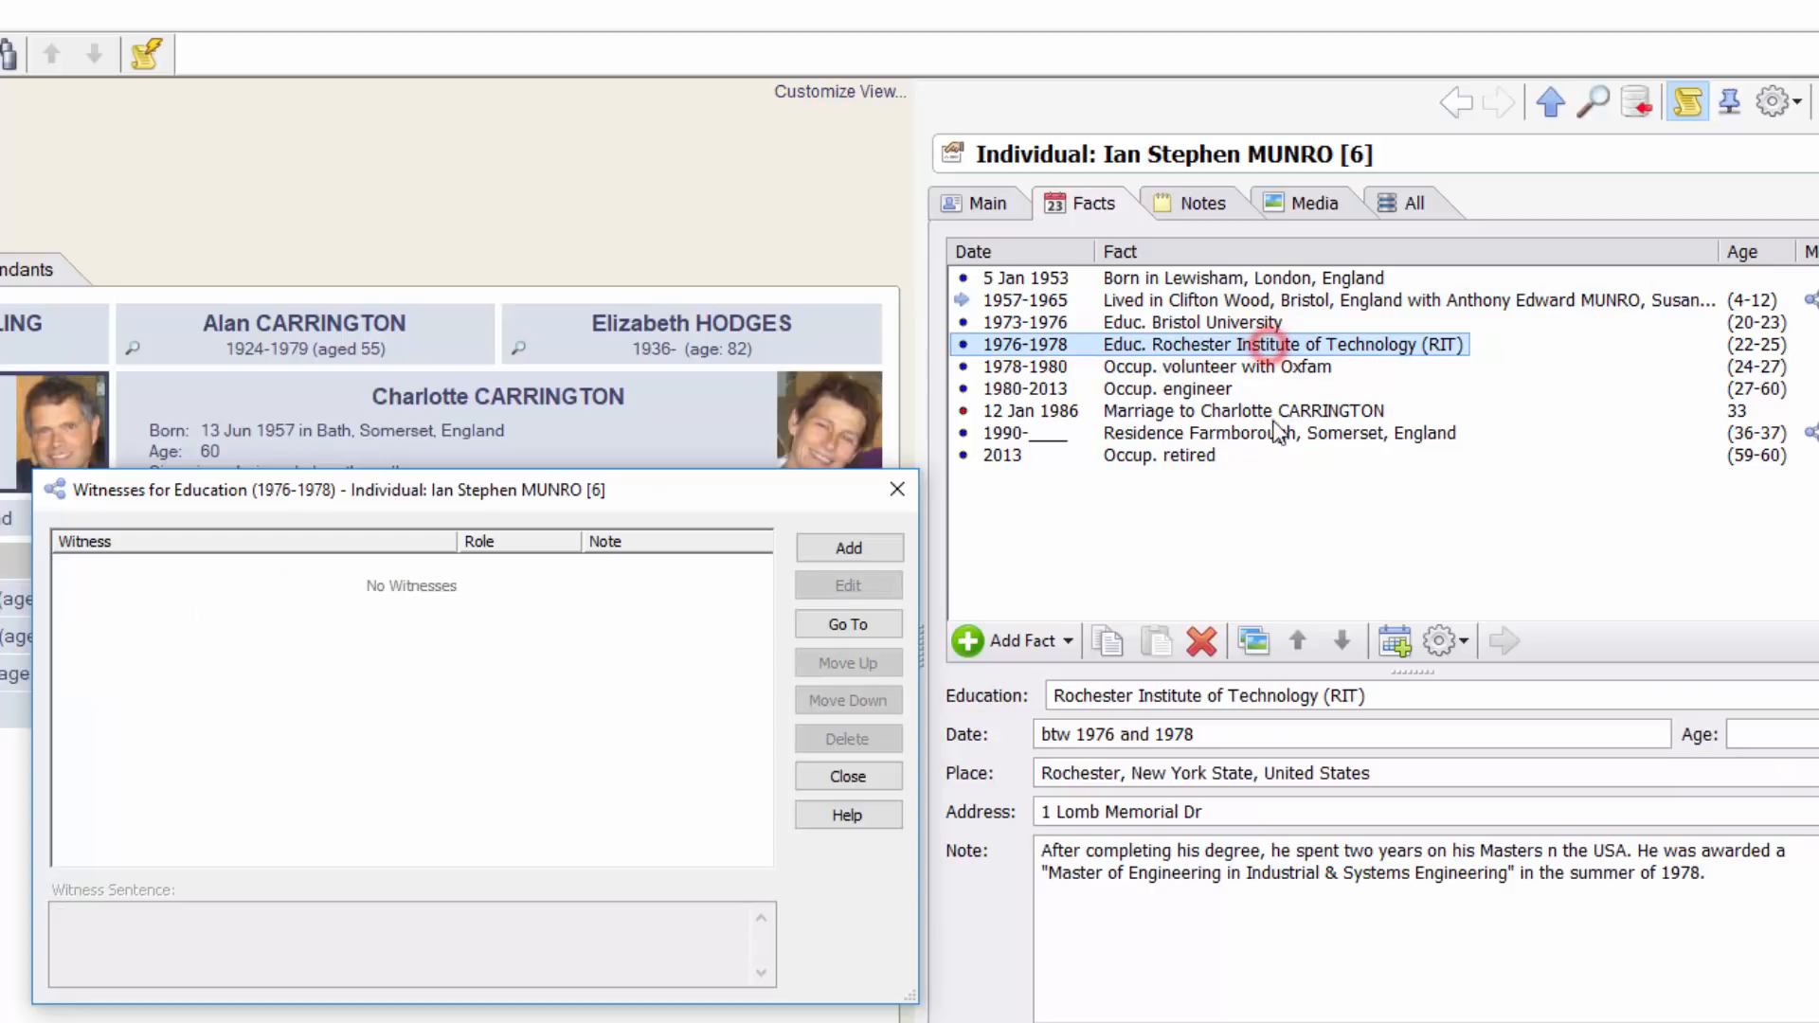
click(1242, 410)
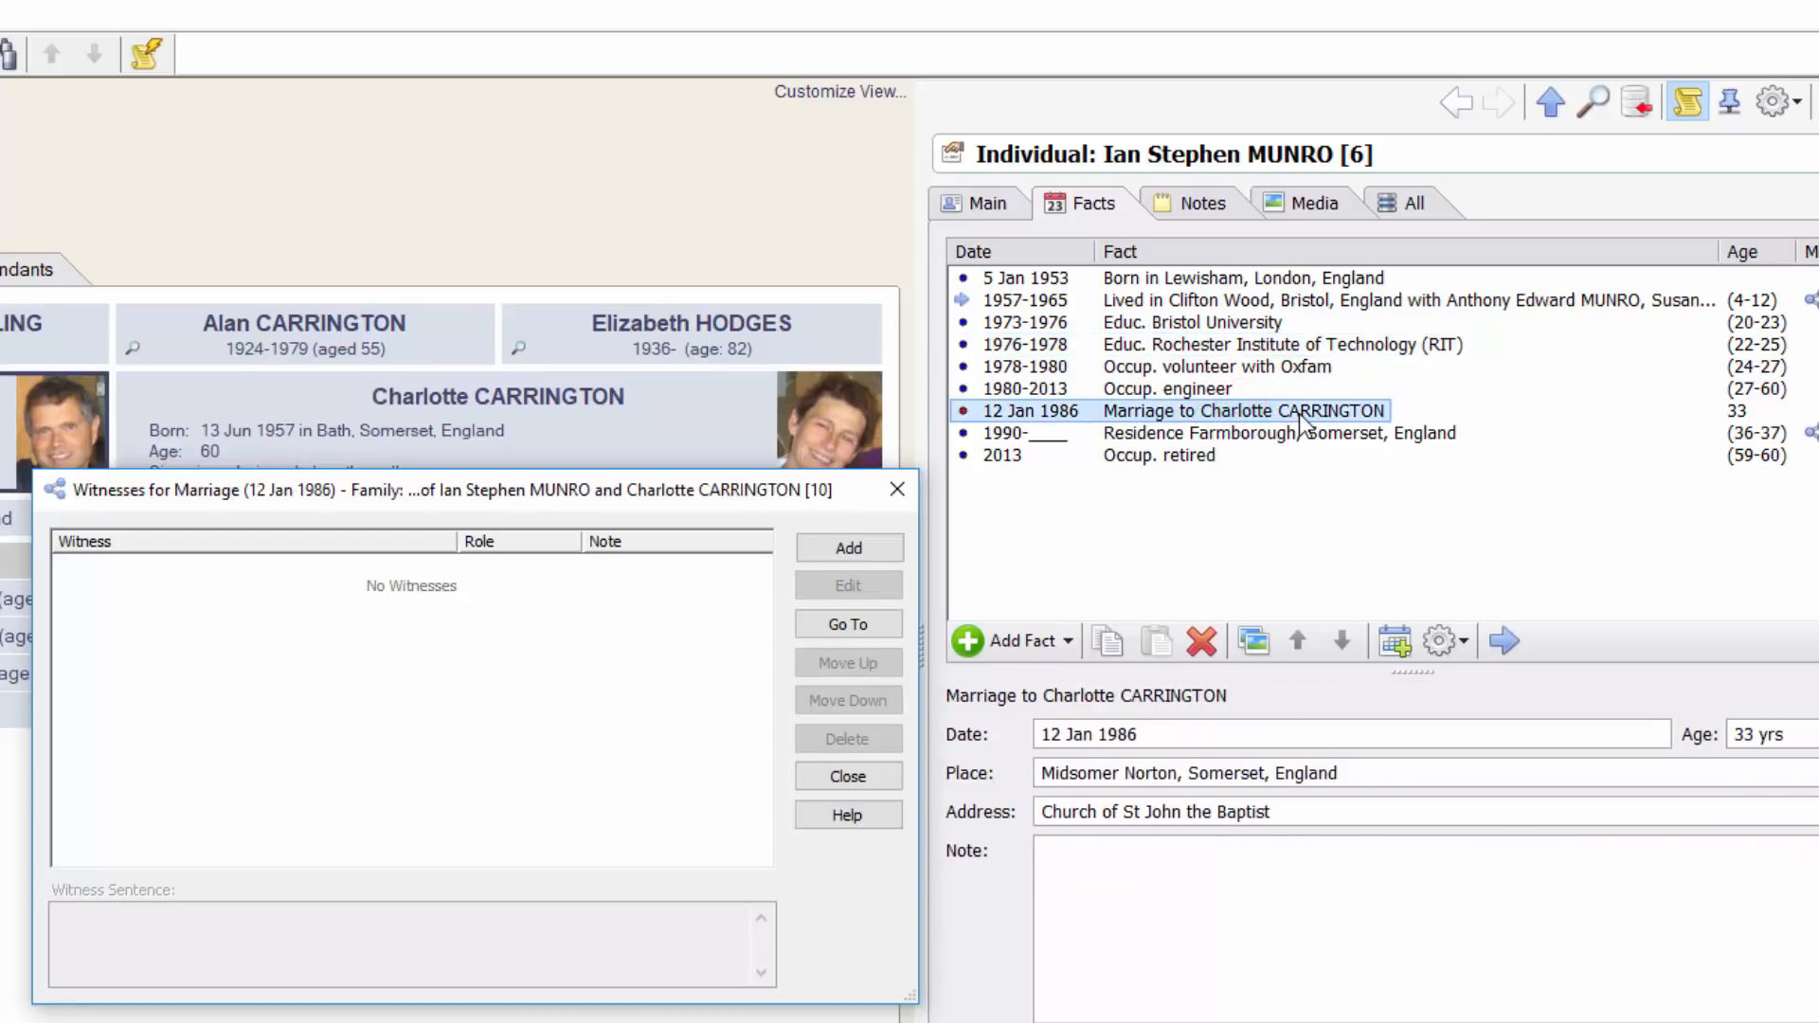
click(858, 551)
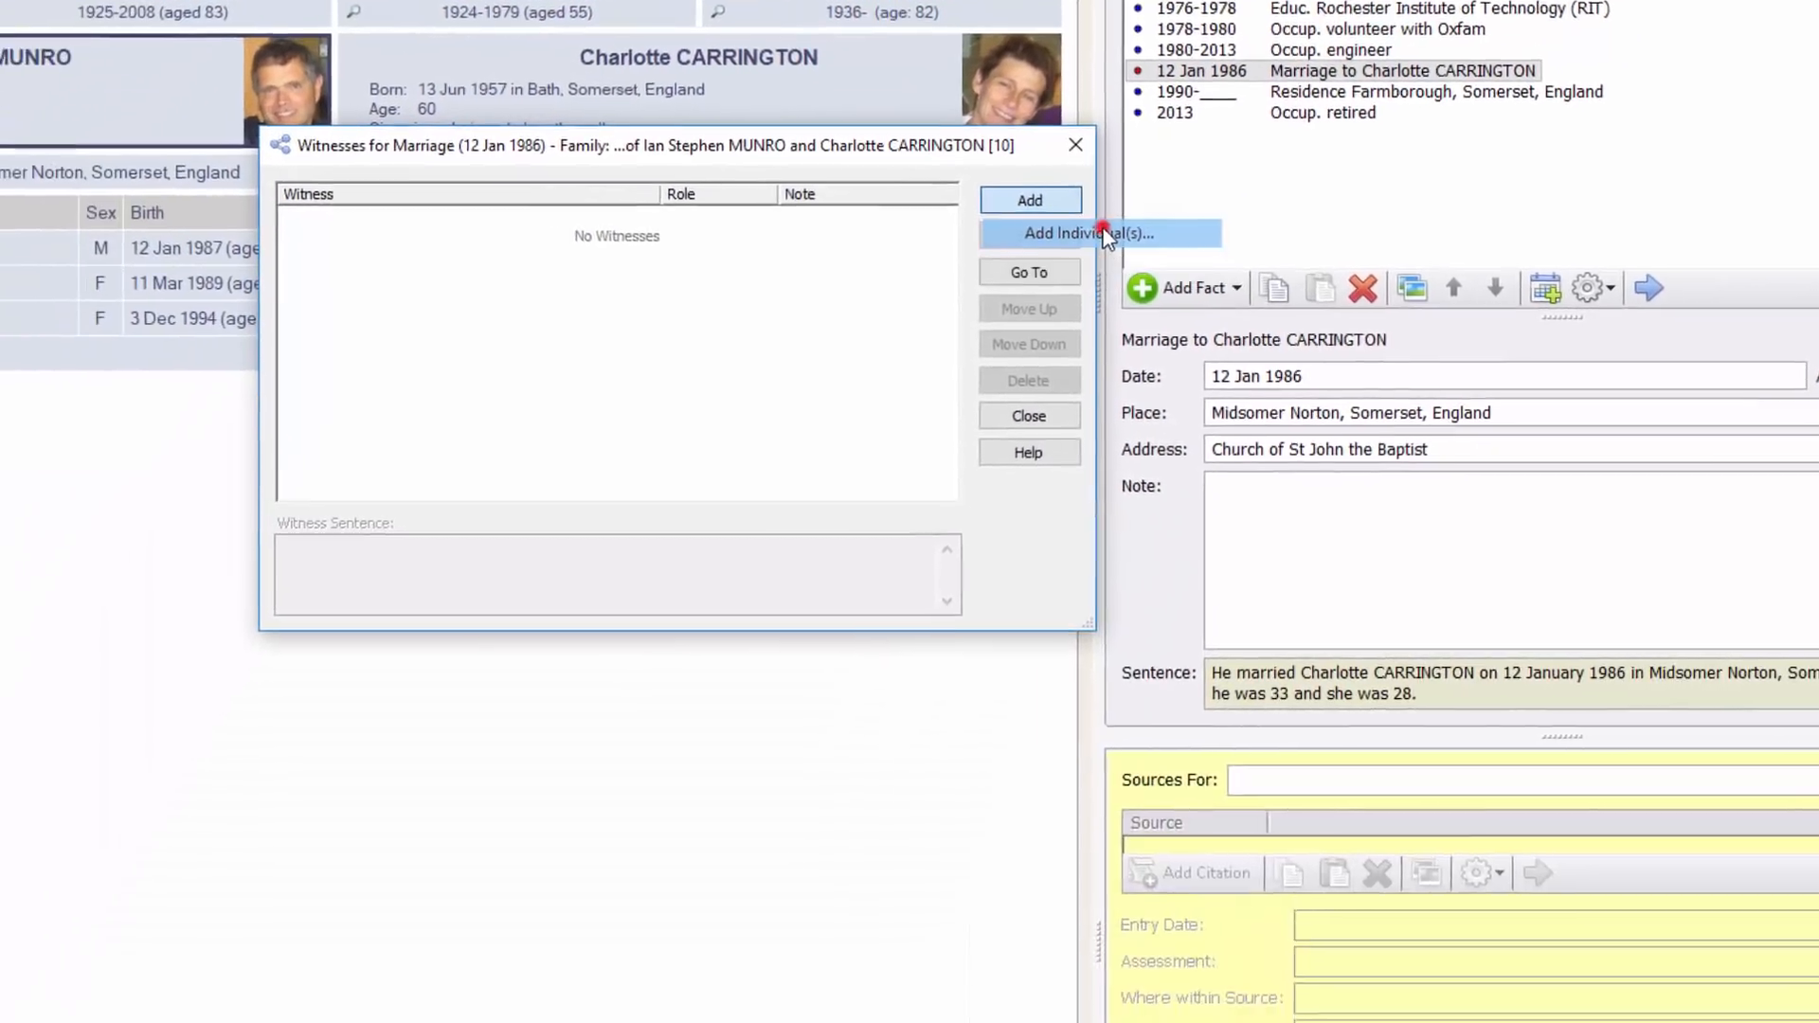
Pick an individual from the records list and add him as a marriage witness with the Best man role
click(989, 457)
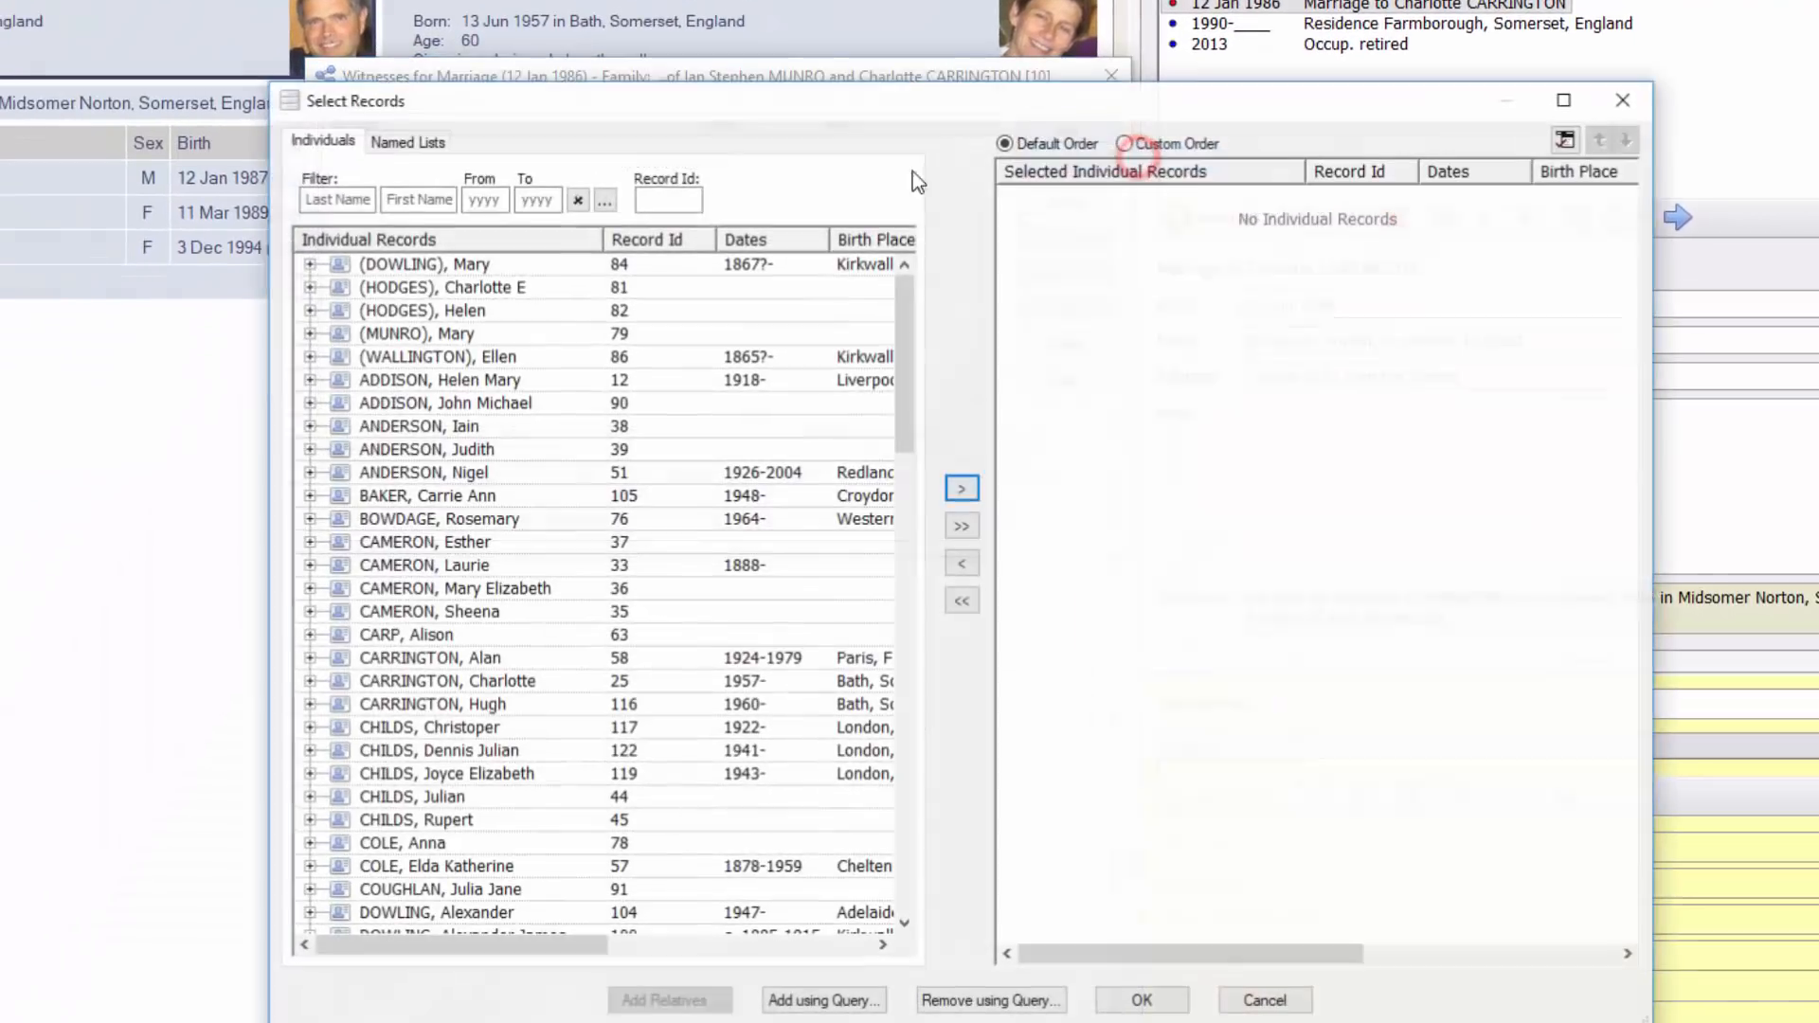
click(420, 384)
scroll(420, 384, down, 14)
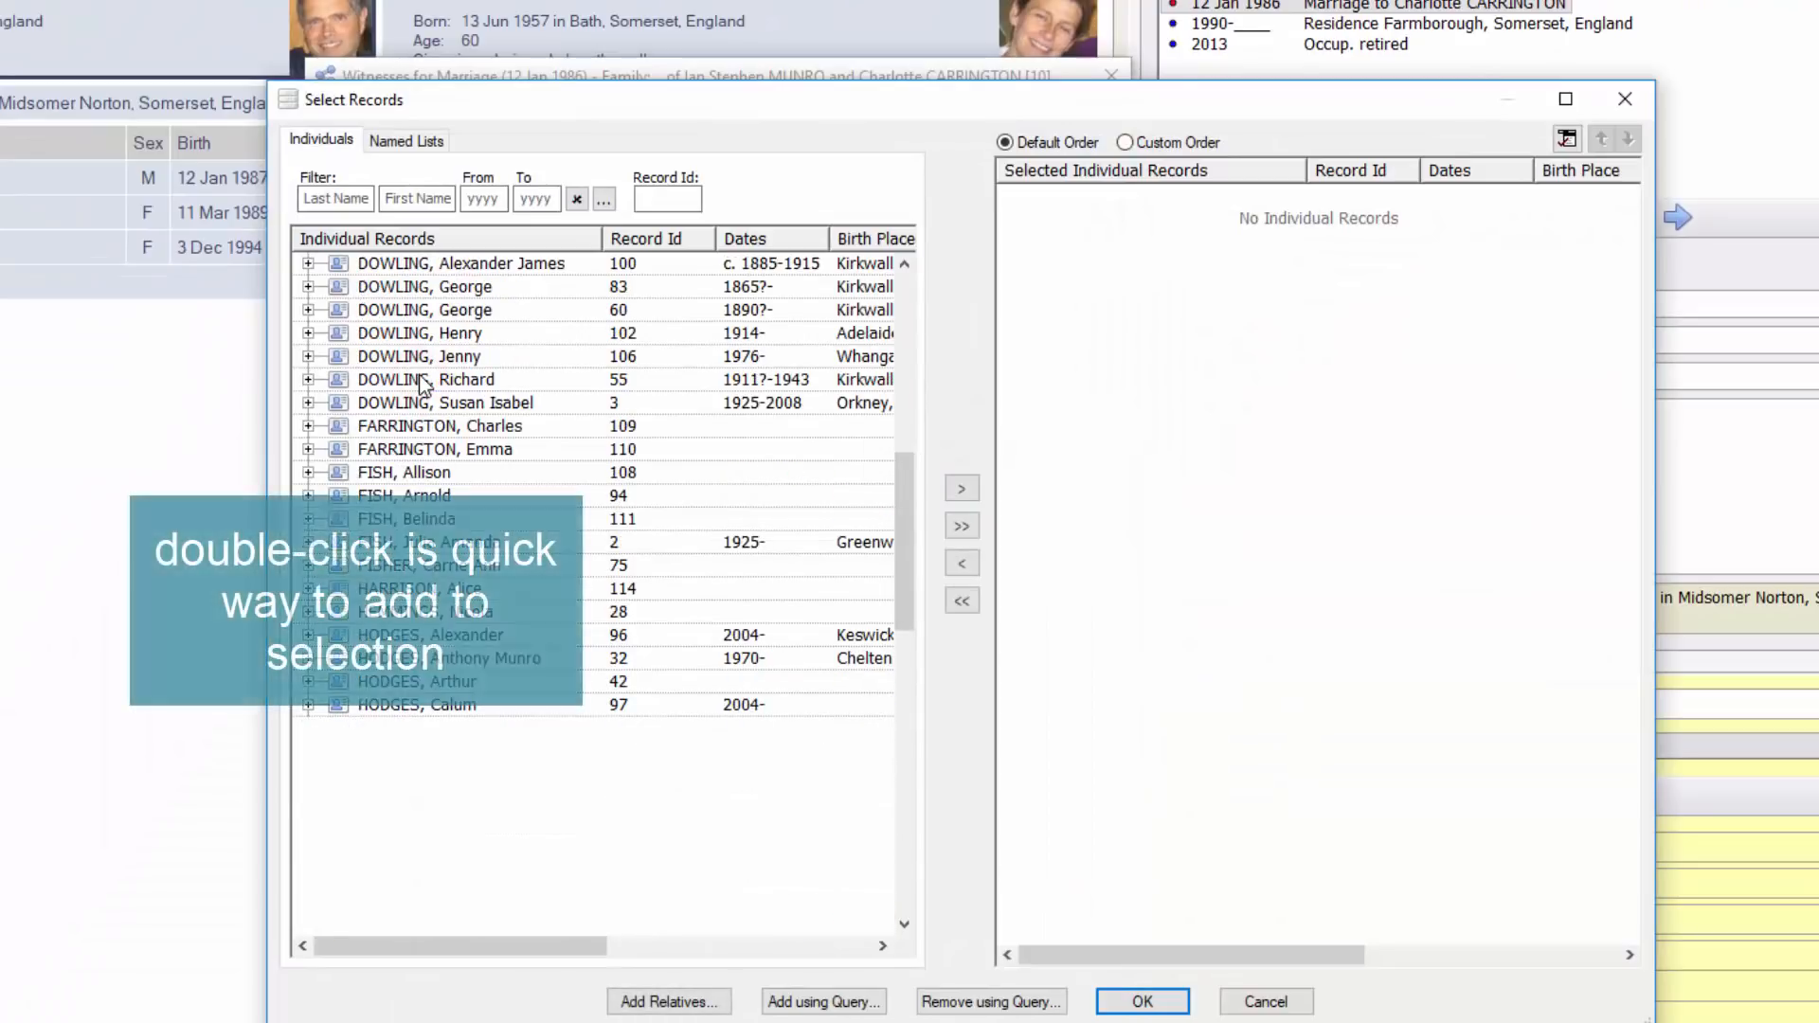
scroll(423, 383, down, 6)
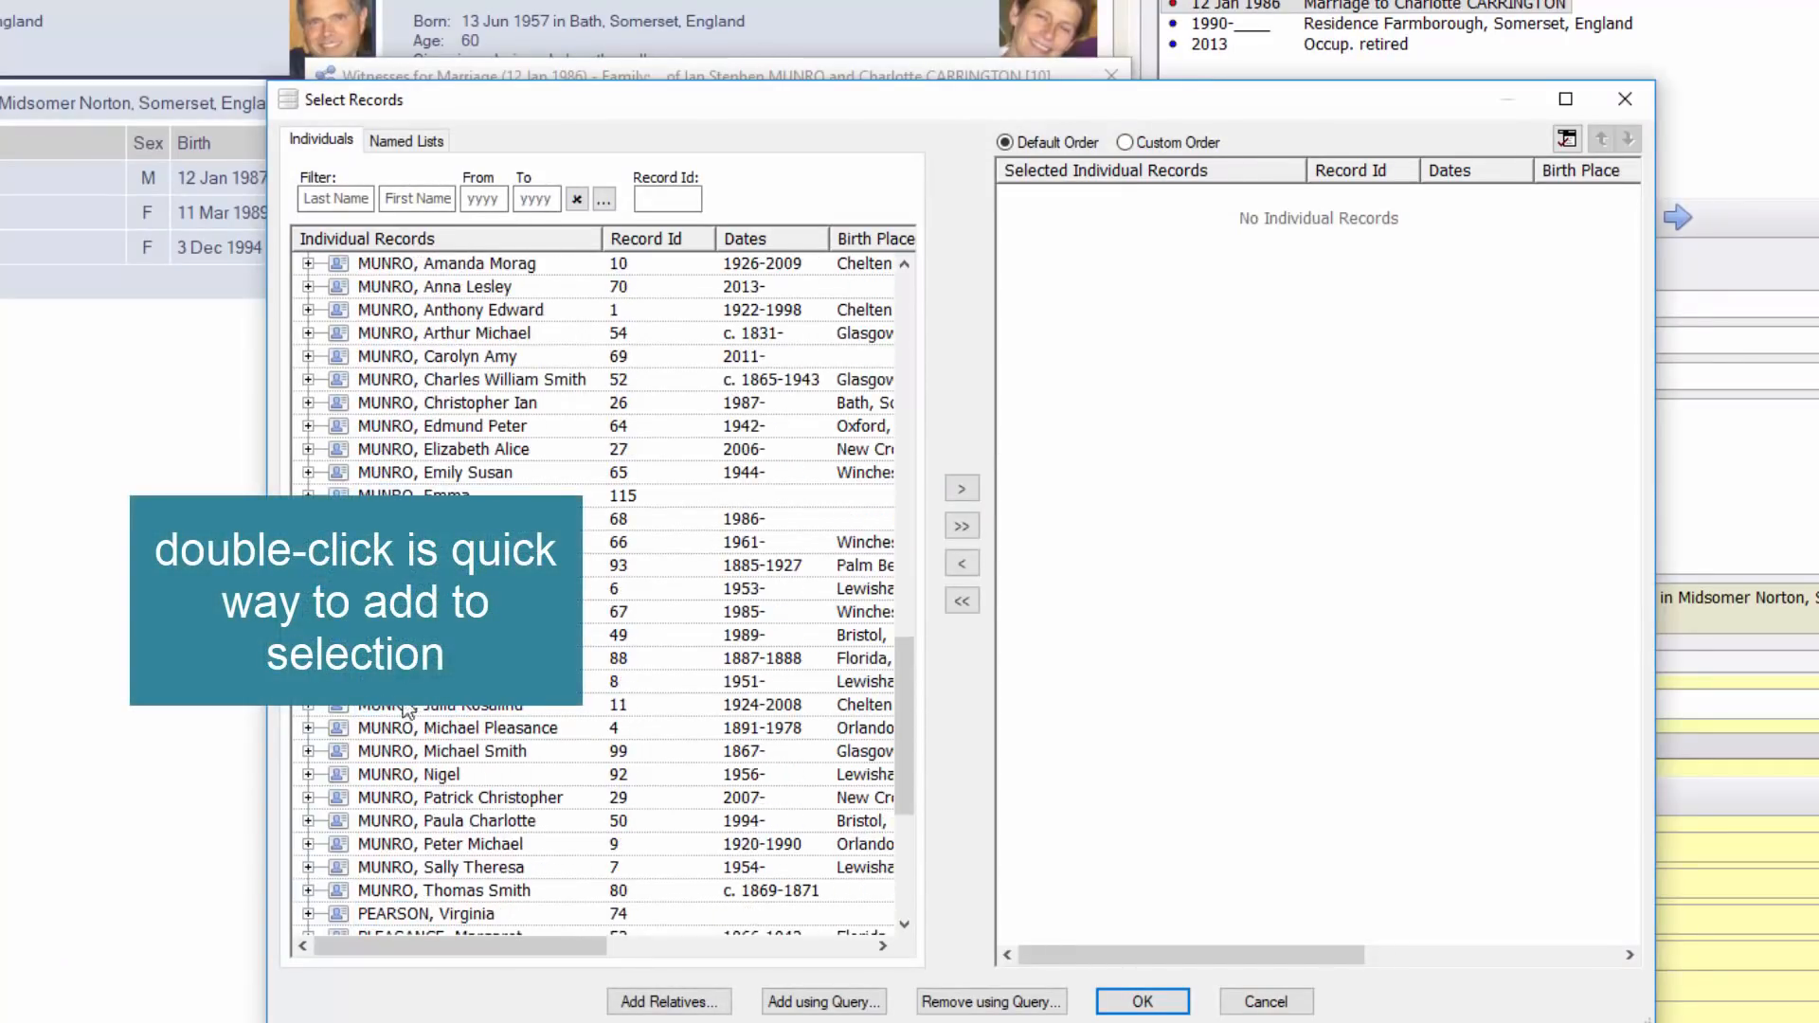
double_click(396, 777)
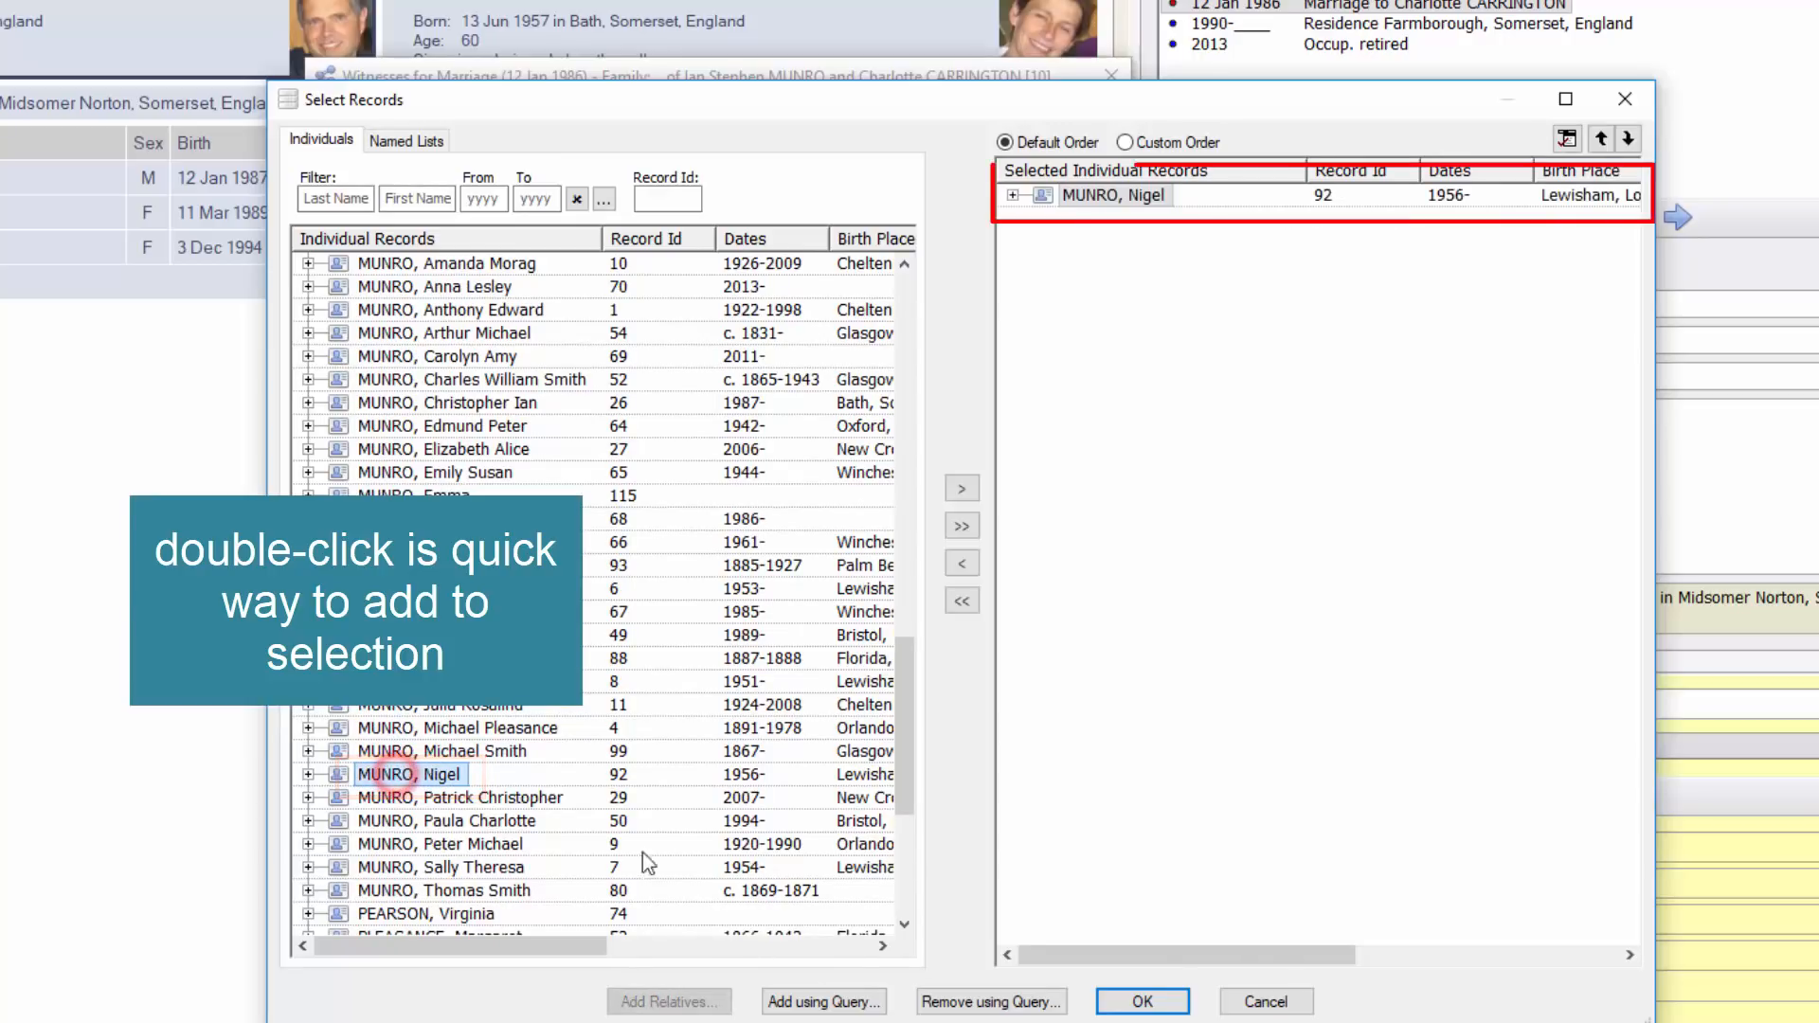
click(1143, 1001)
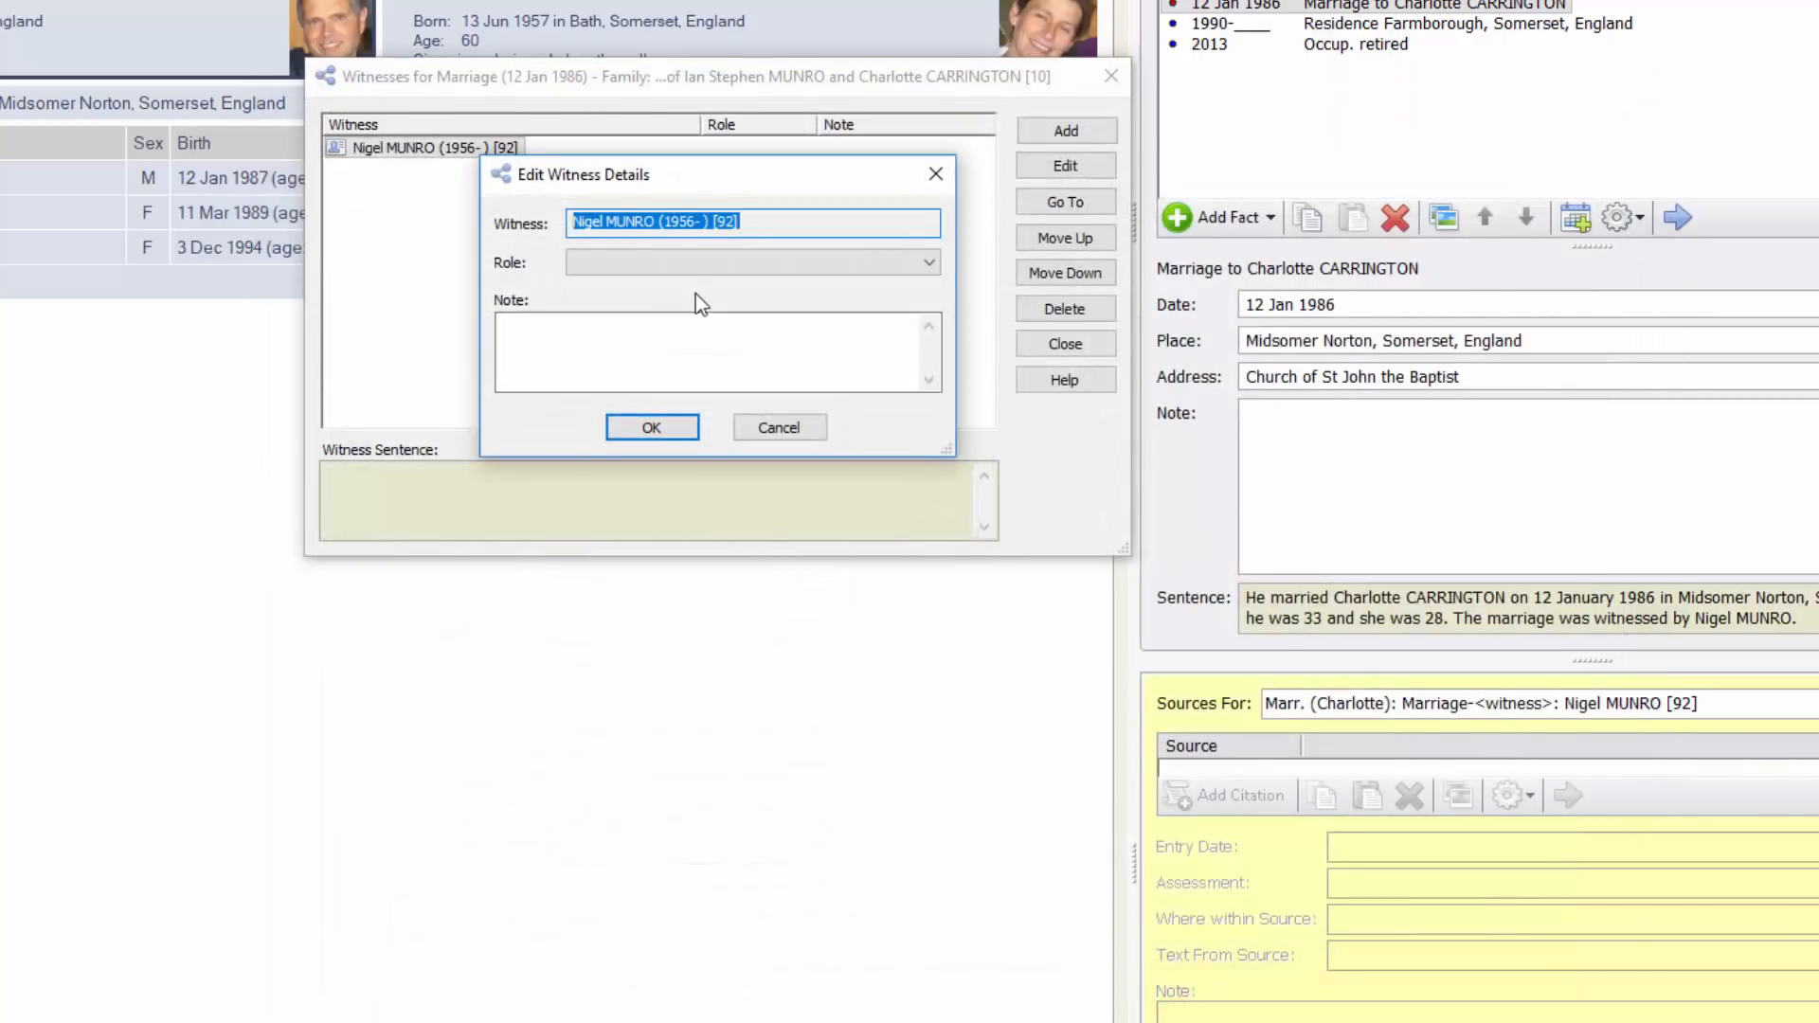
click(660, 259)
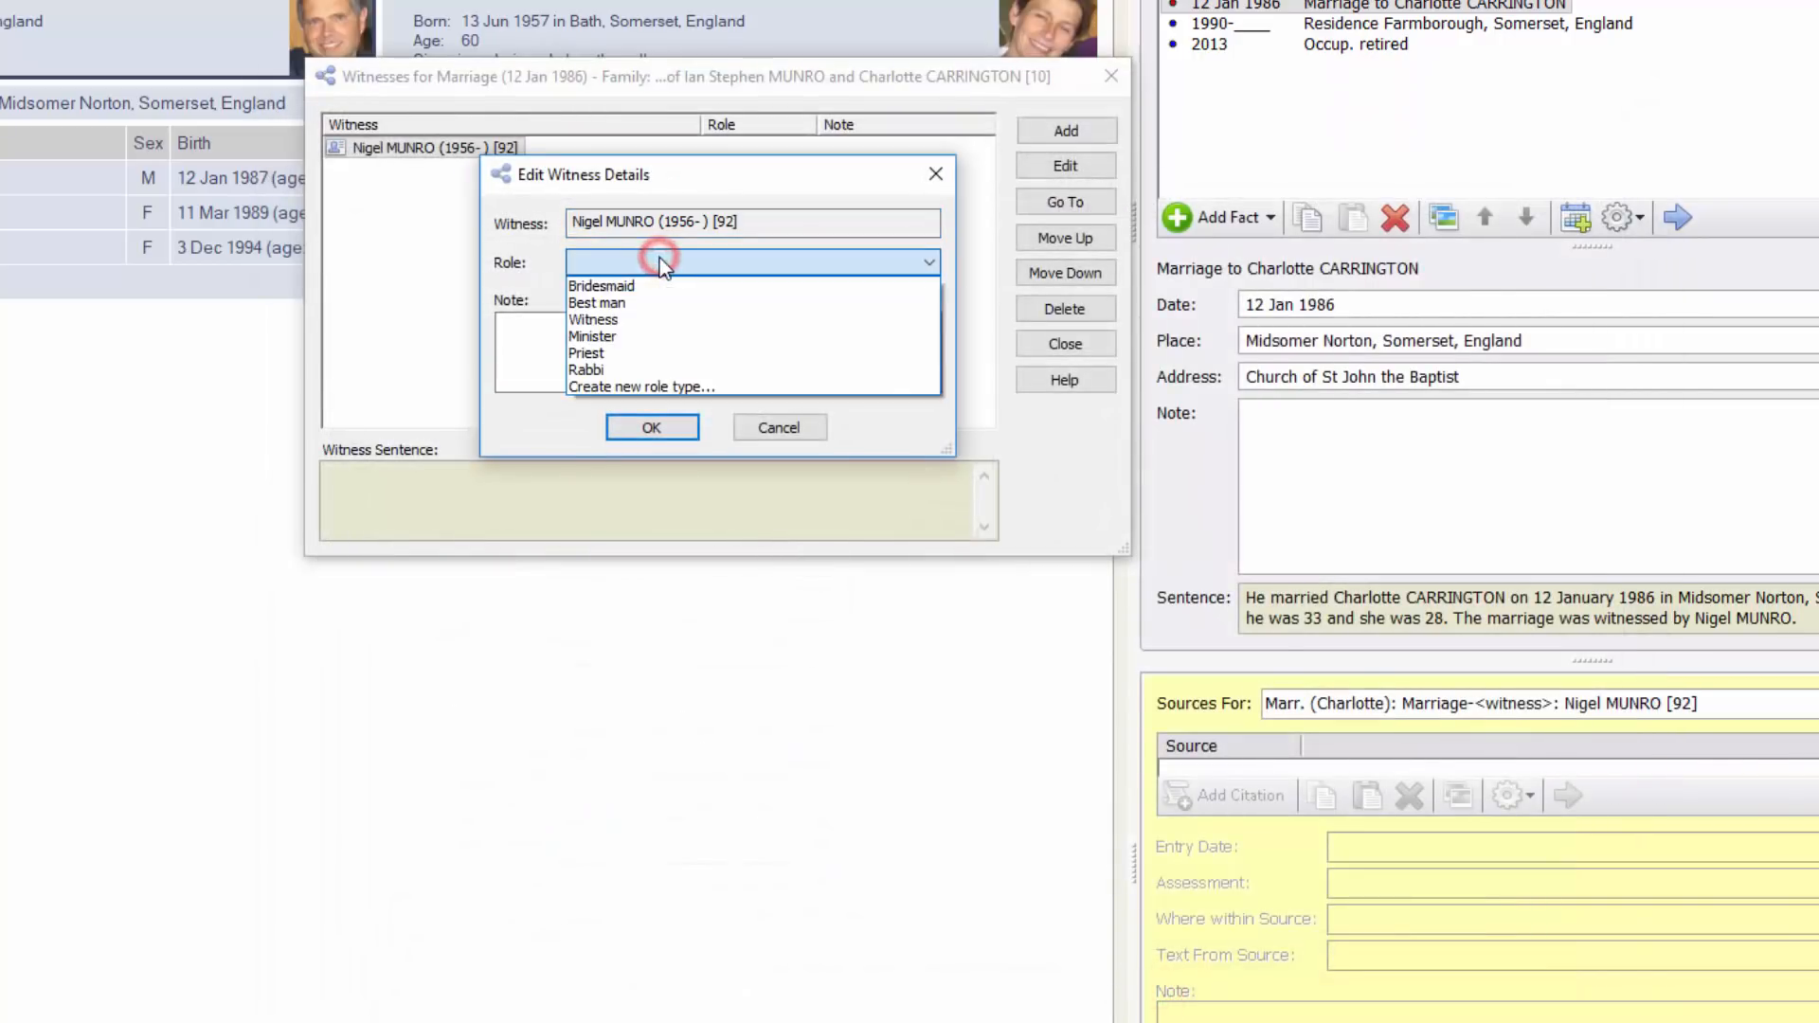
click(641, 303)
click(629, 428)
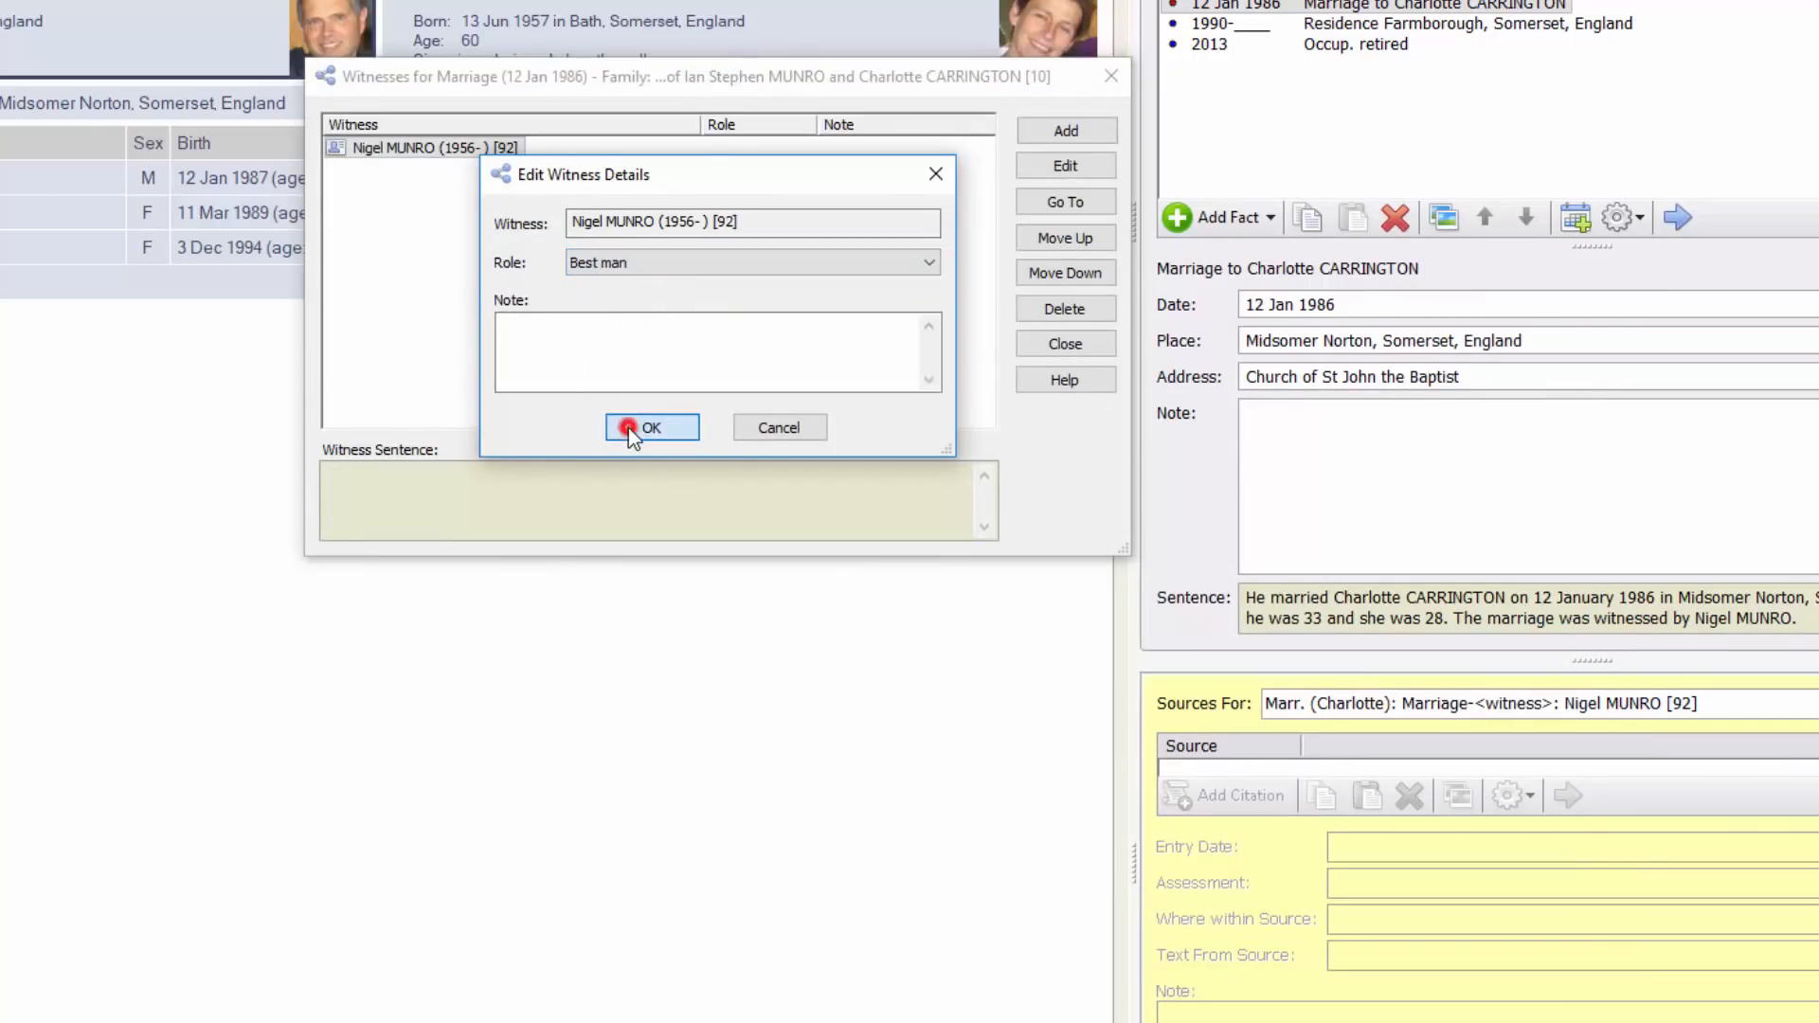
click(1084, 129)
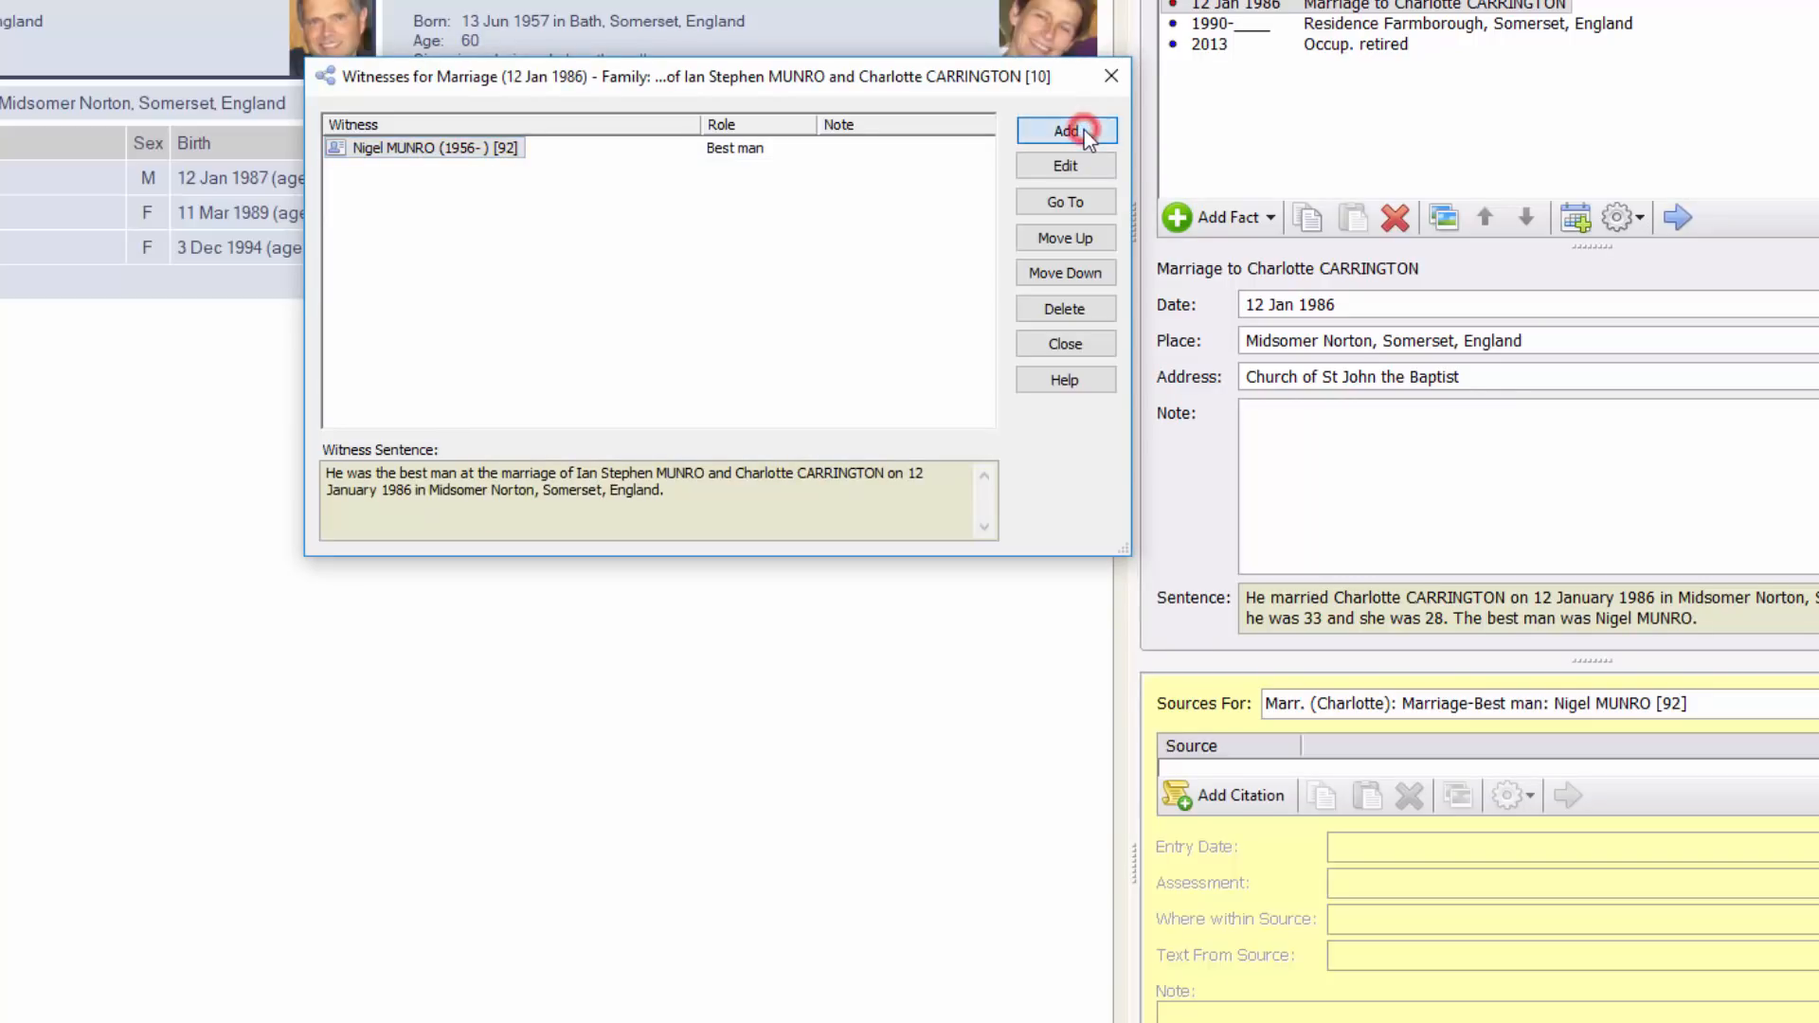
Select two more individuals from the records list as marriage witnesses
click(1196, 161)
click(410, 380)
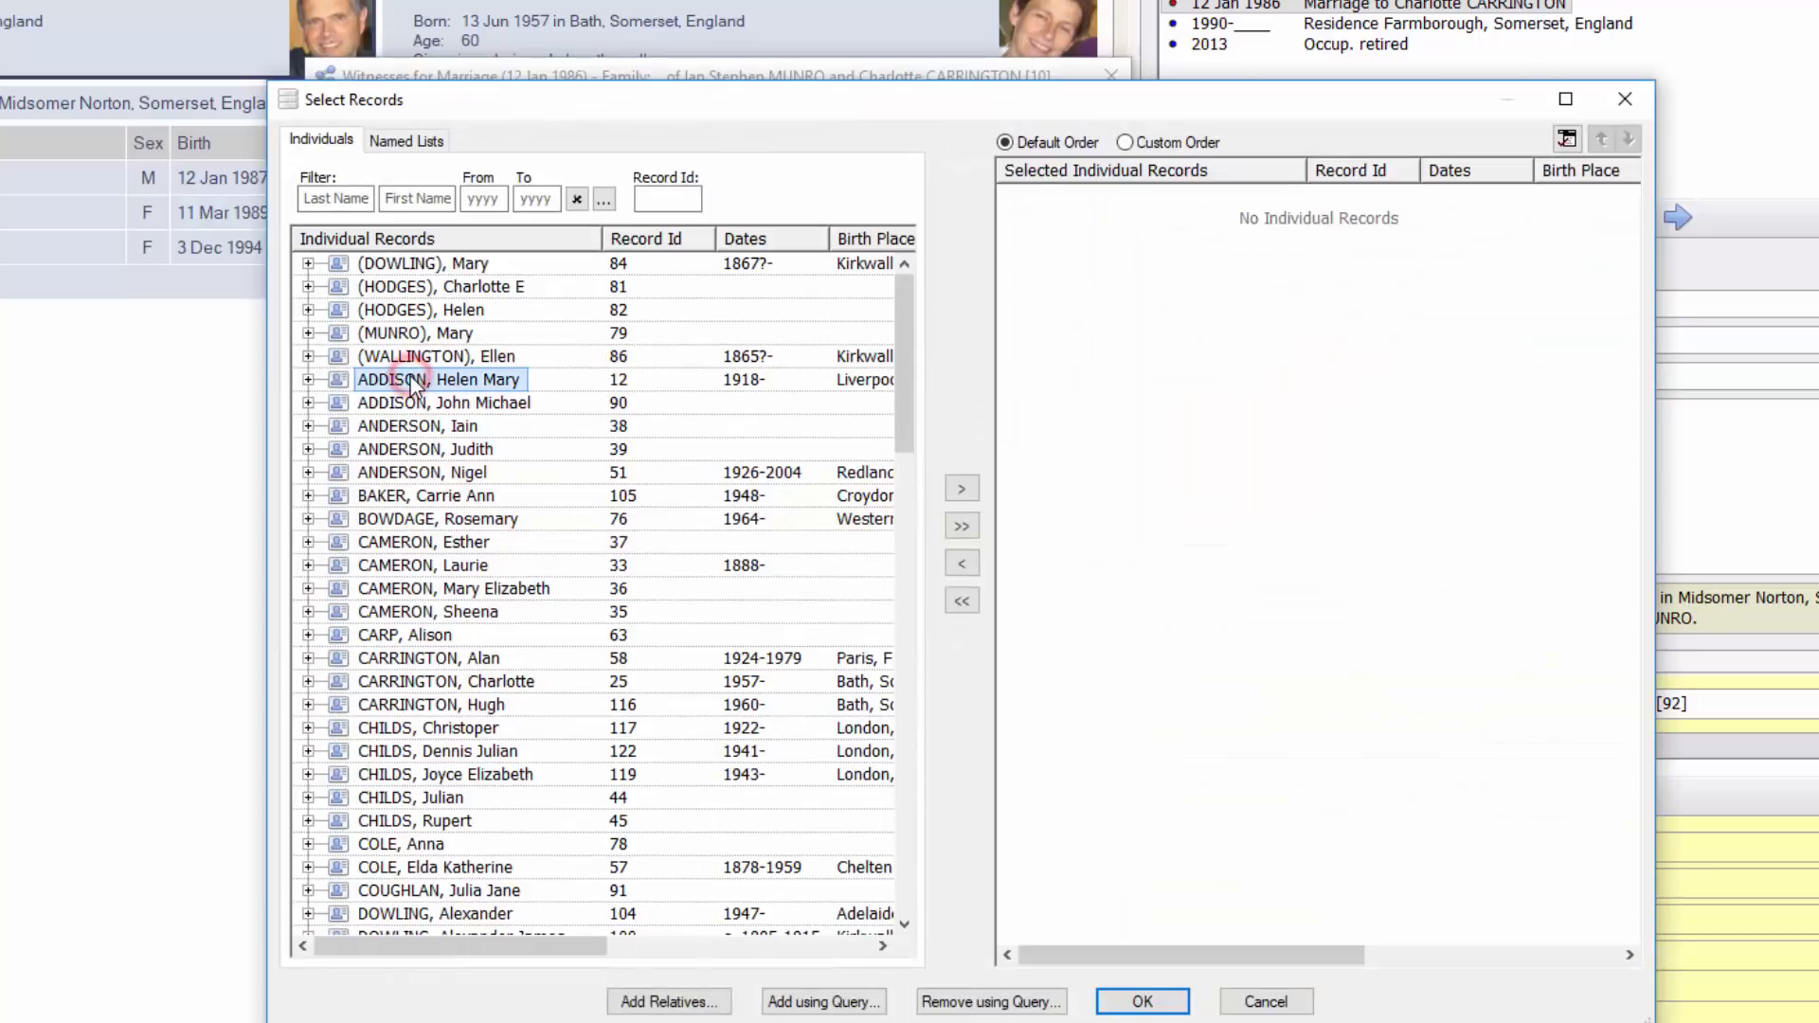
key(h)
scroll(426, 387, down, 6)
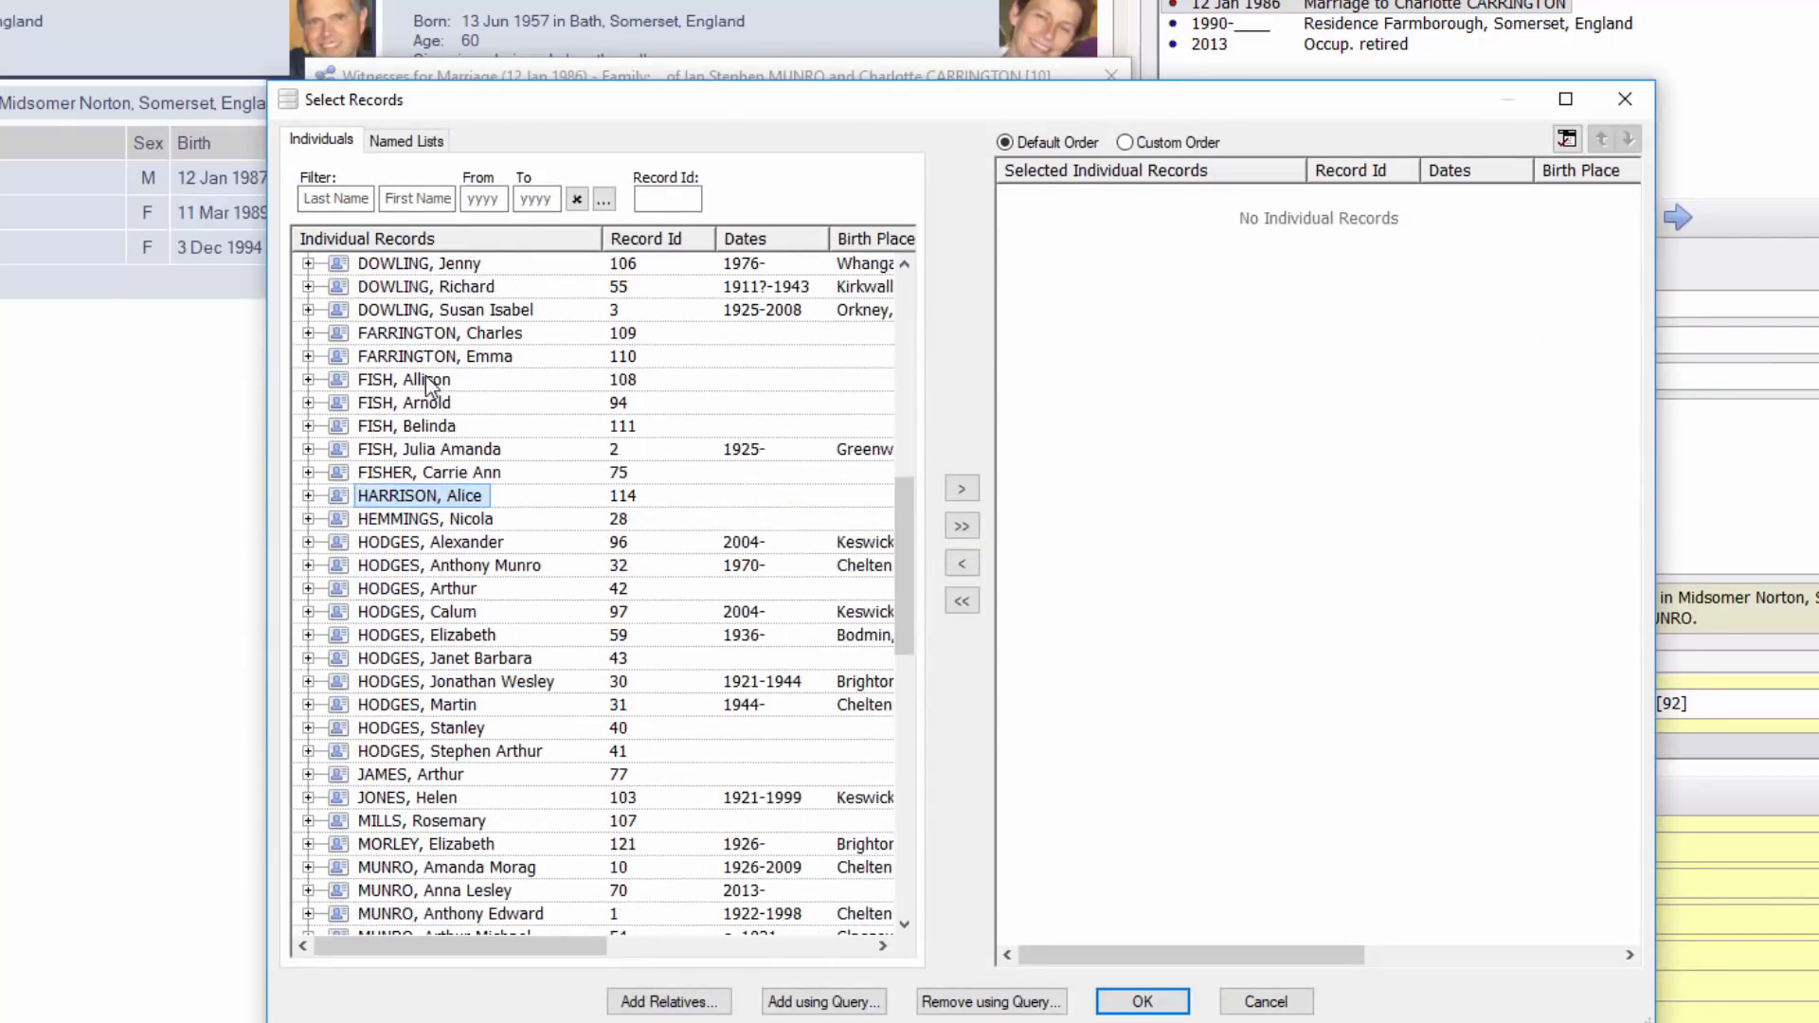
double_click(435, 489)
key(m)
scroll(441, 483, down, 5)
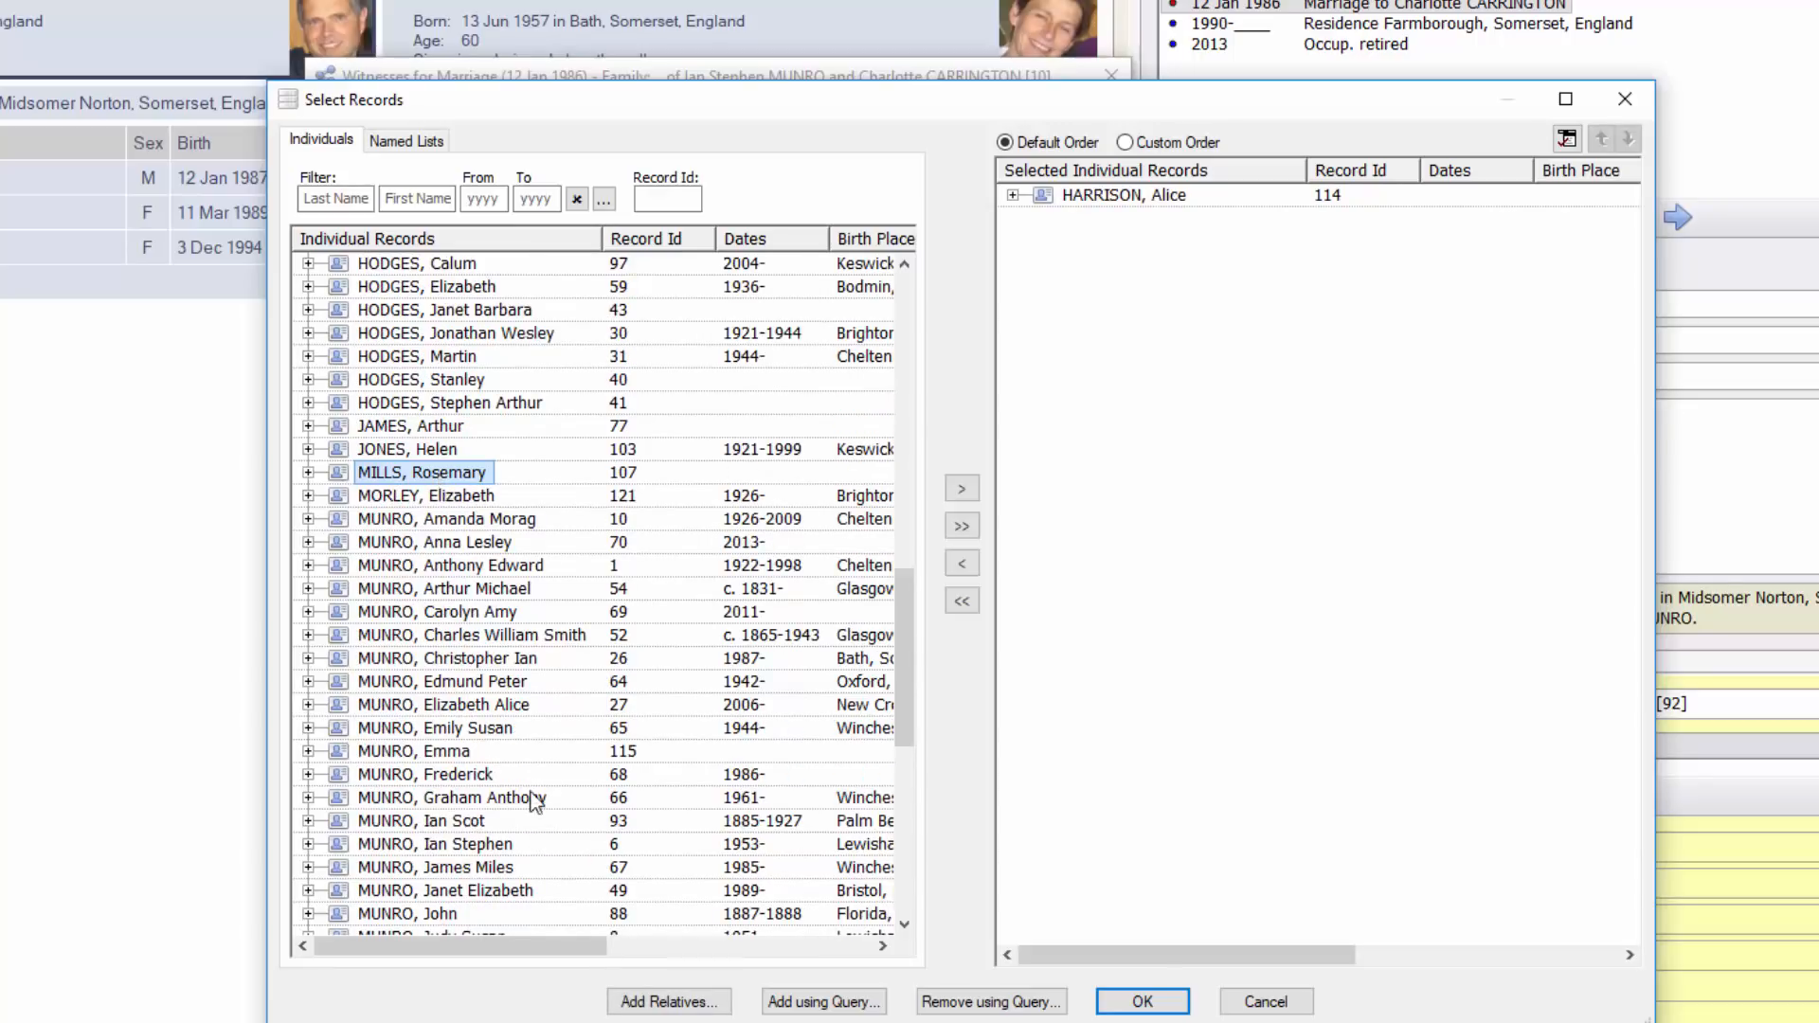
double_click(414, 751)
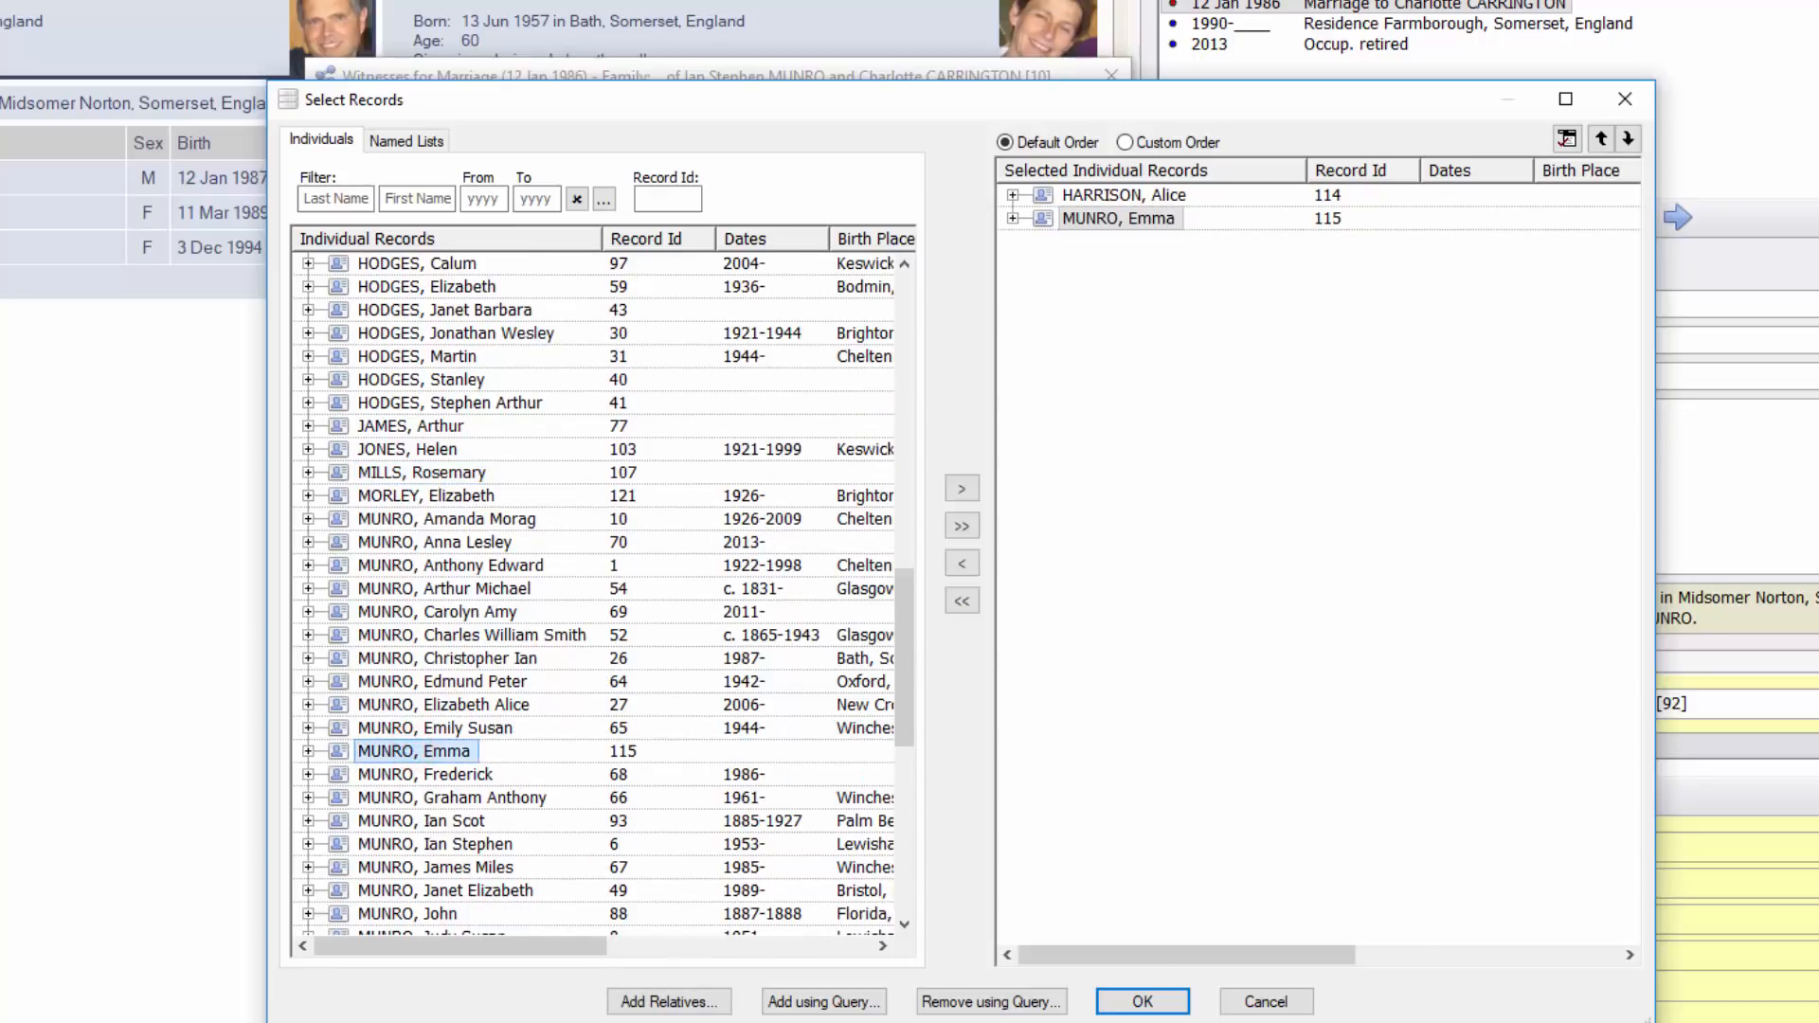
click(1144, 1001)
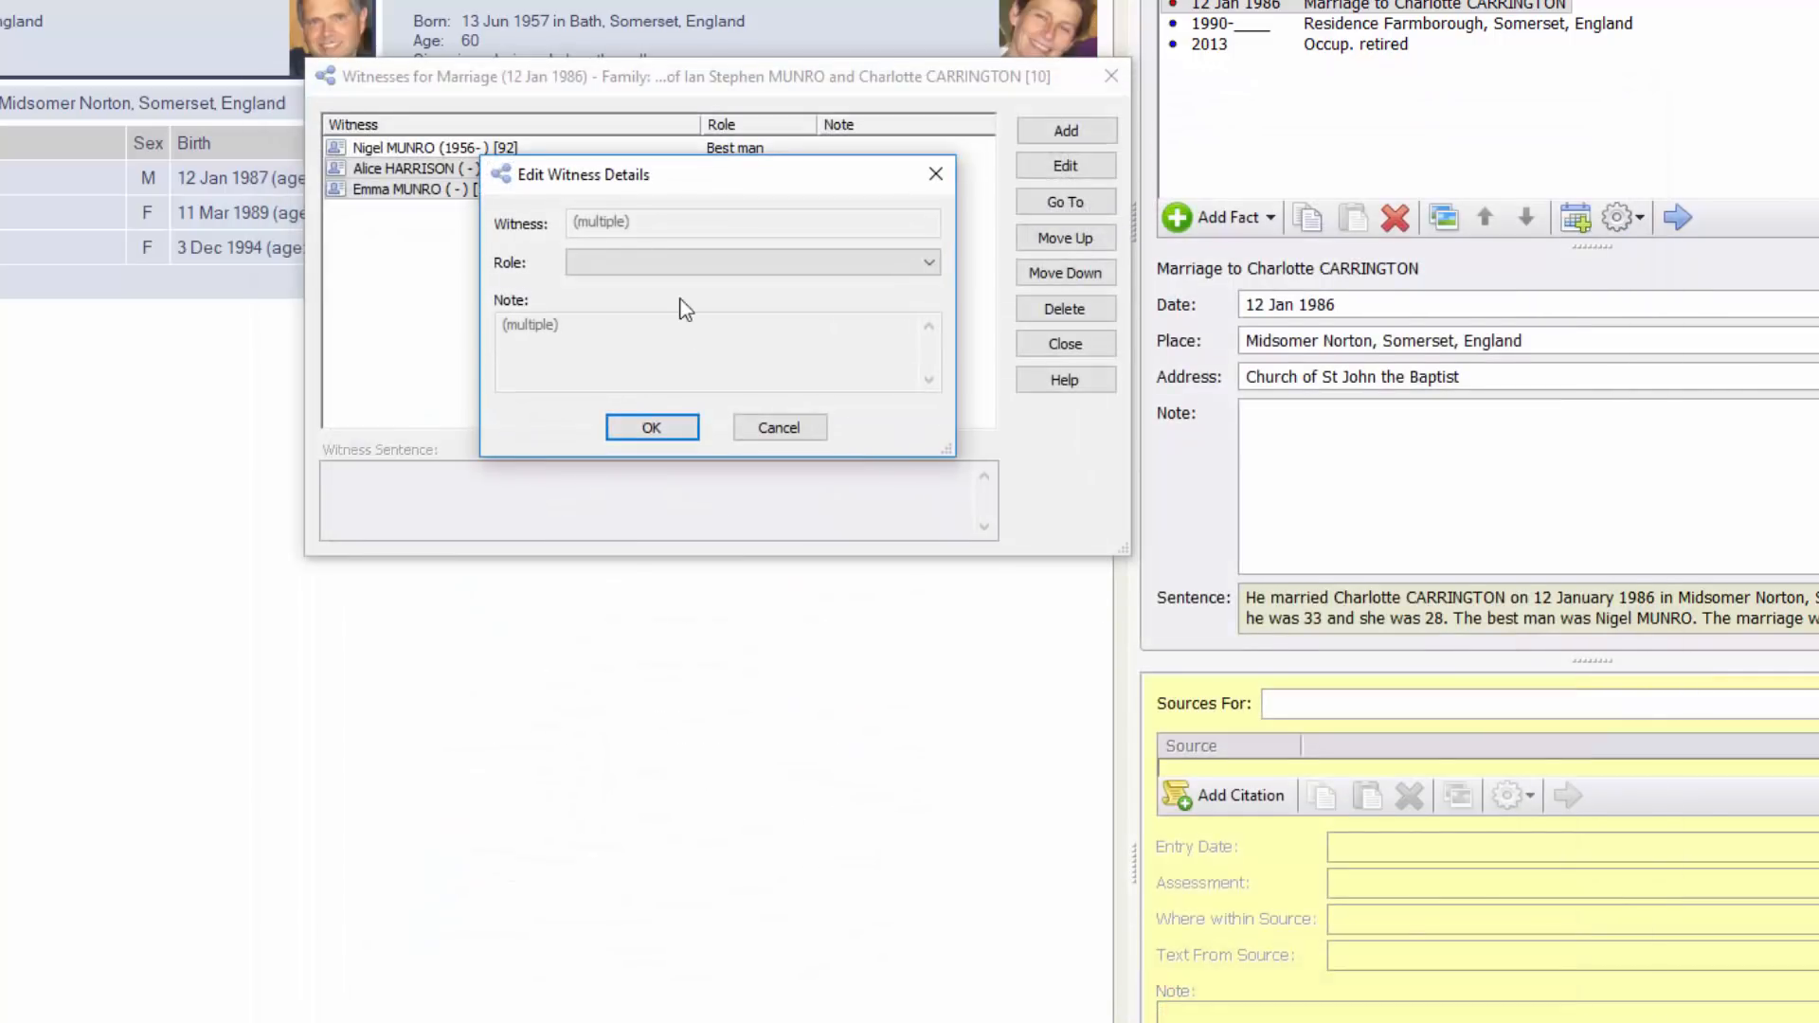
Give both new witnesses the Bridesmaid role
click(679, 265)
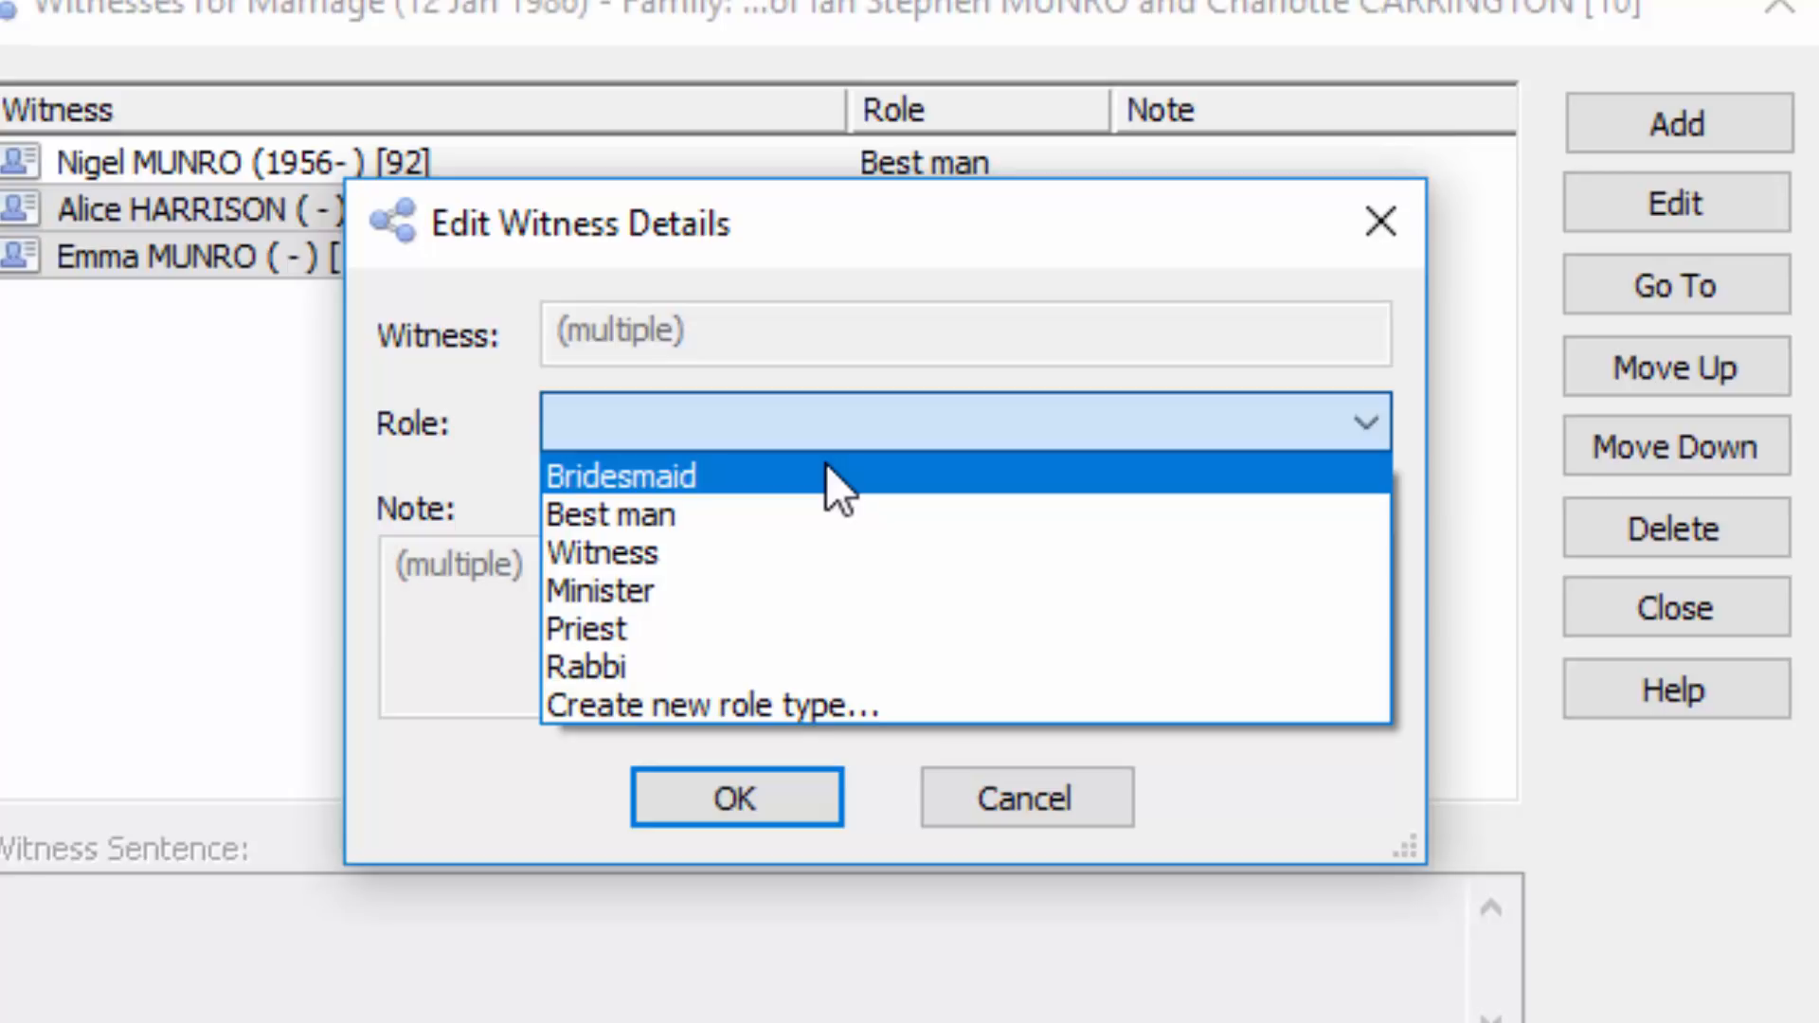
click(826, 474)
click(782, 799)
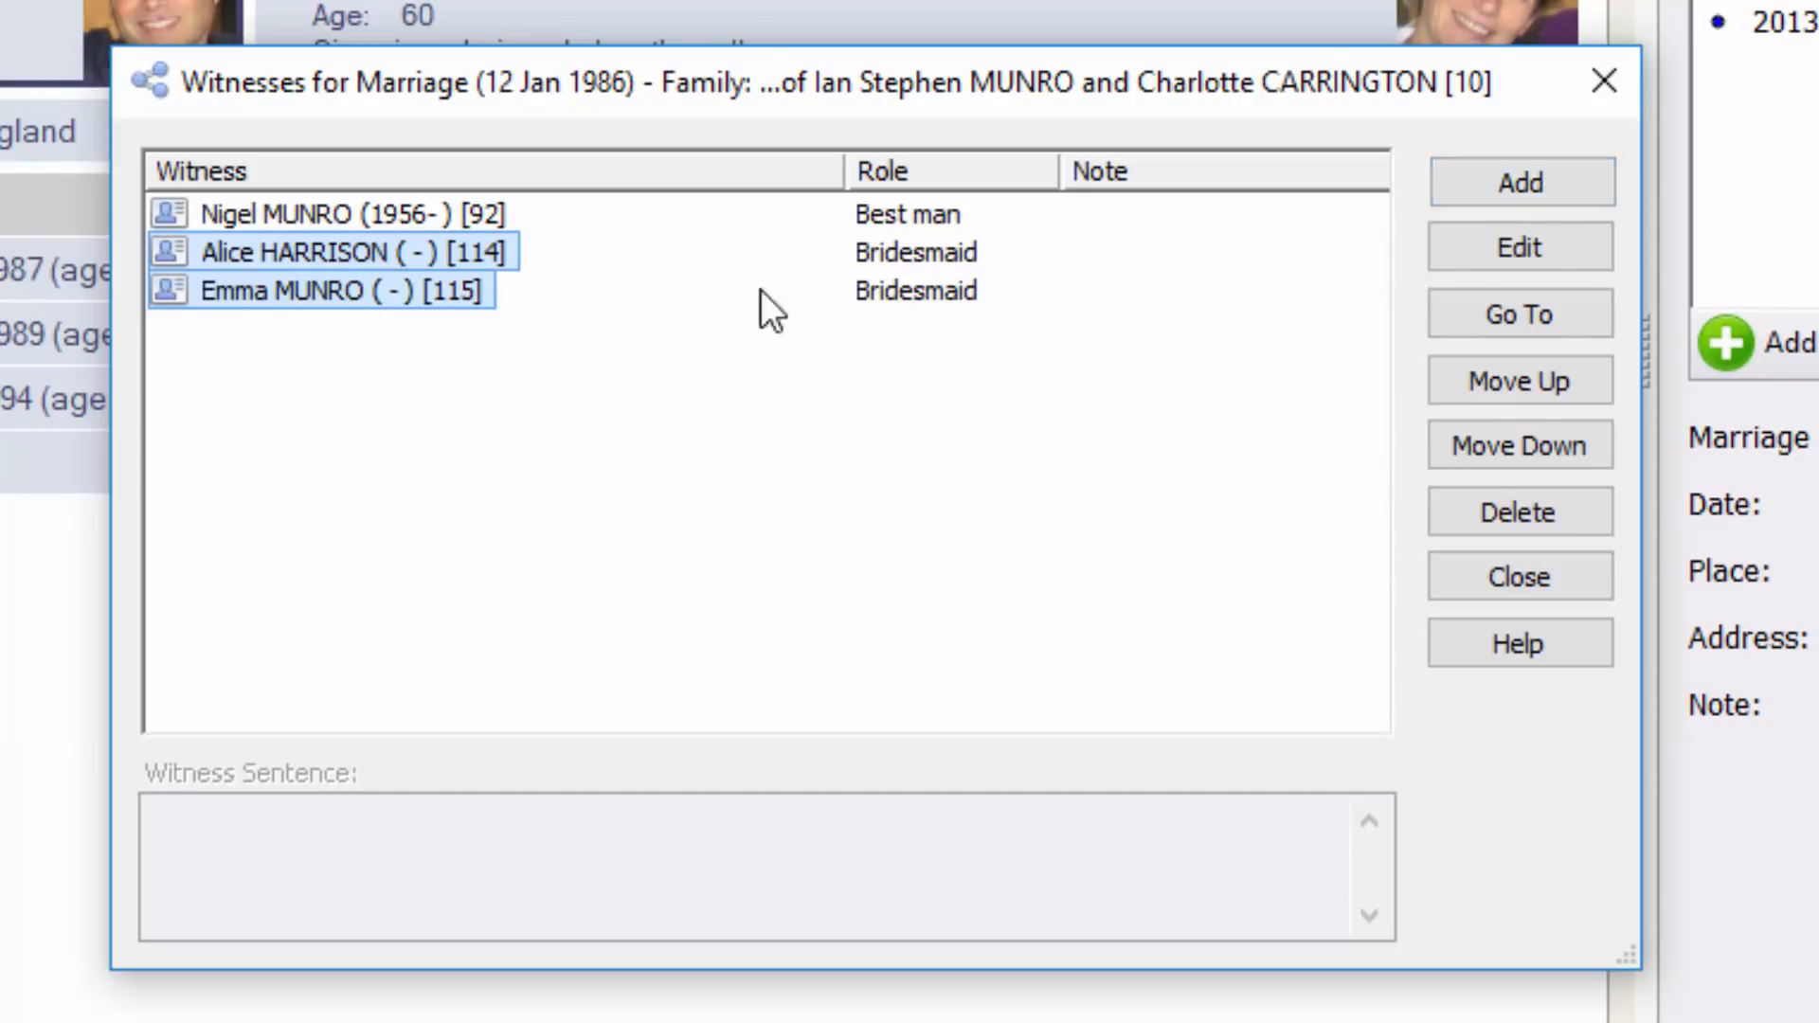
click(1539, 178)
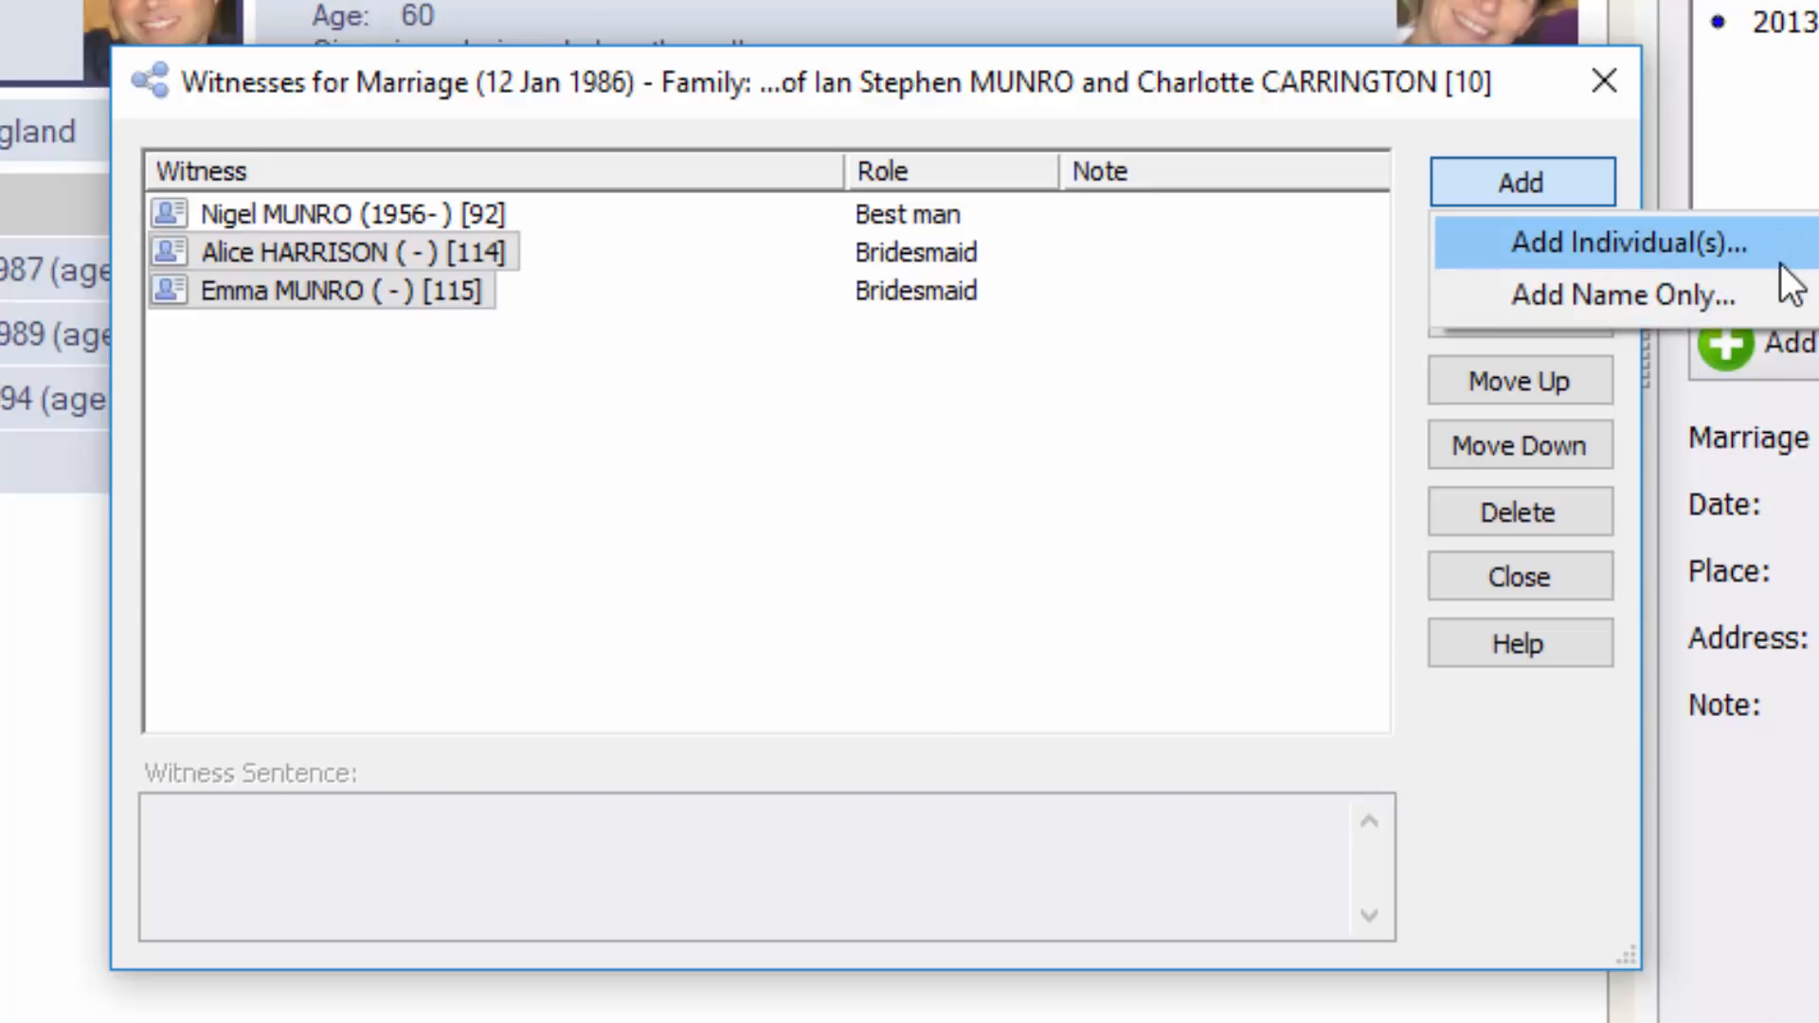
Add a name-only witness with the minister's name, role Minister and note 'Friend of the family'
click(1623, 297)
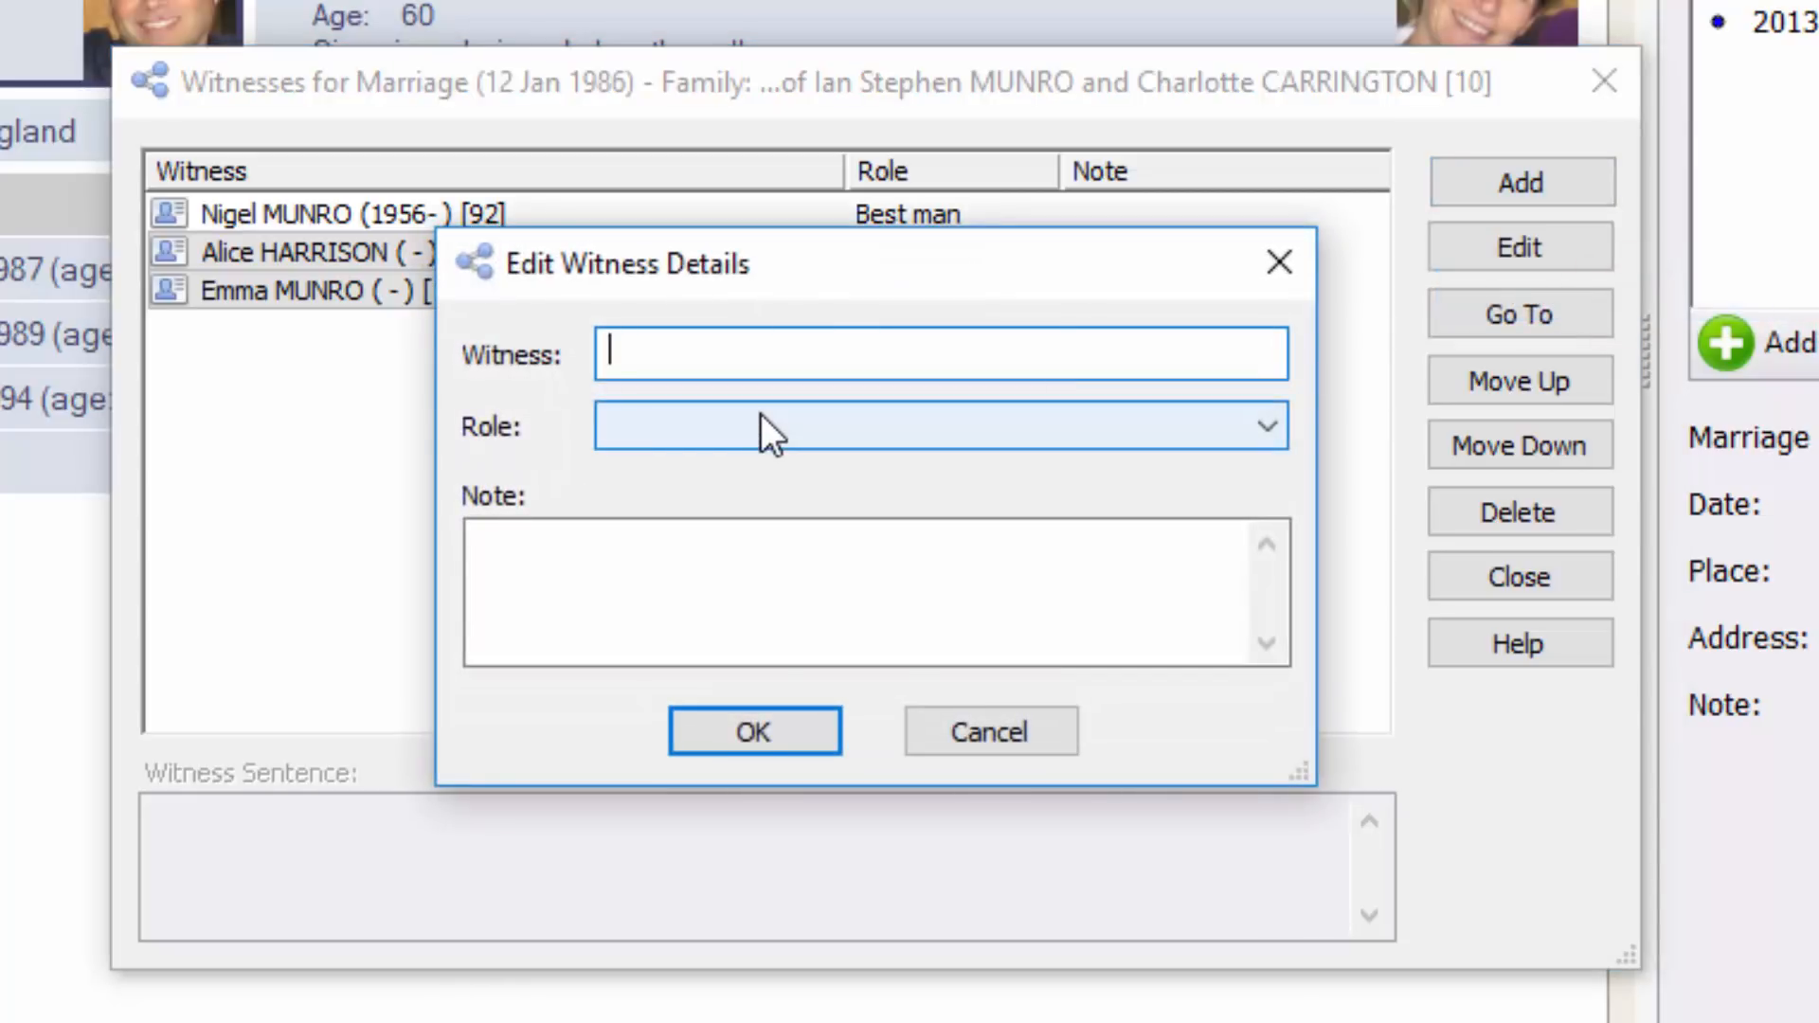
key(Tab)
click(674, 428)
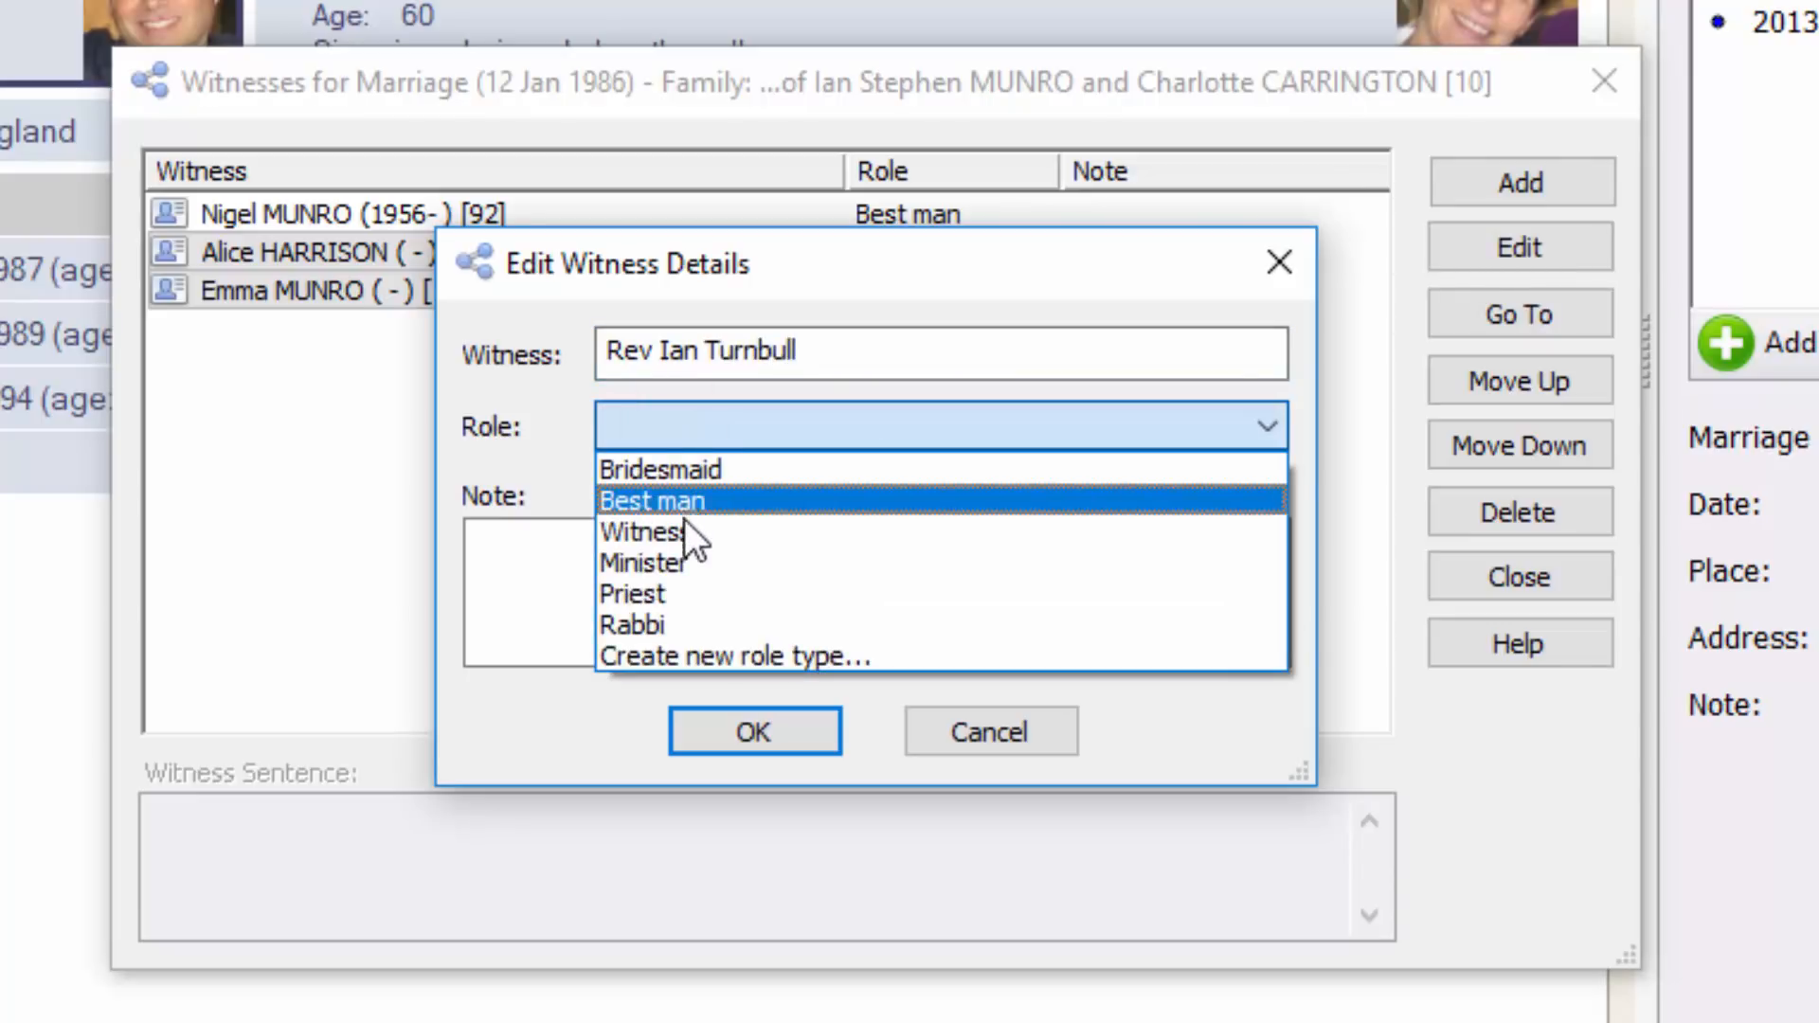
click(706, 549)
click(701, 572)
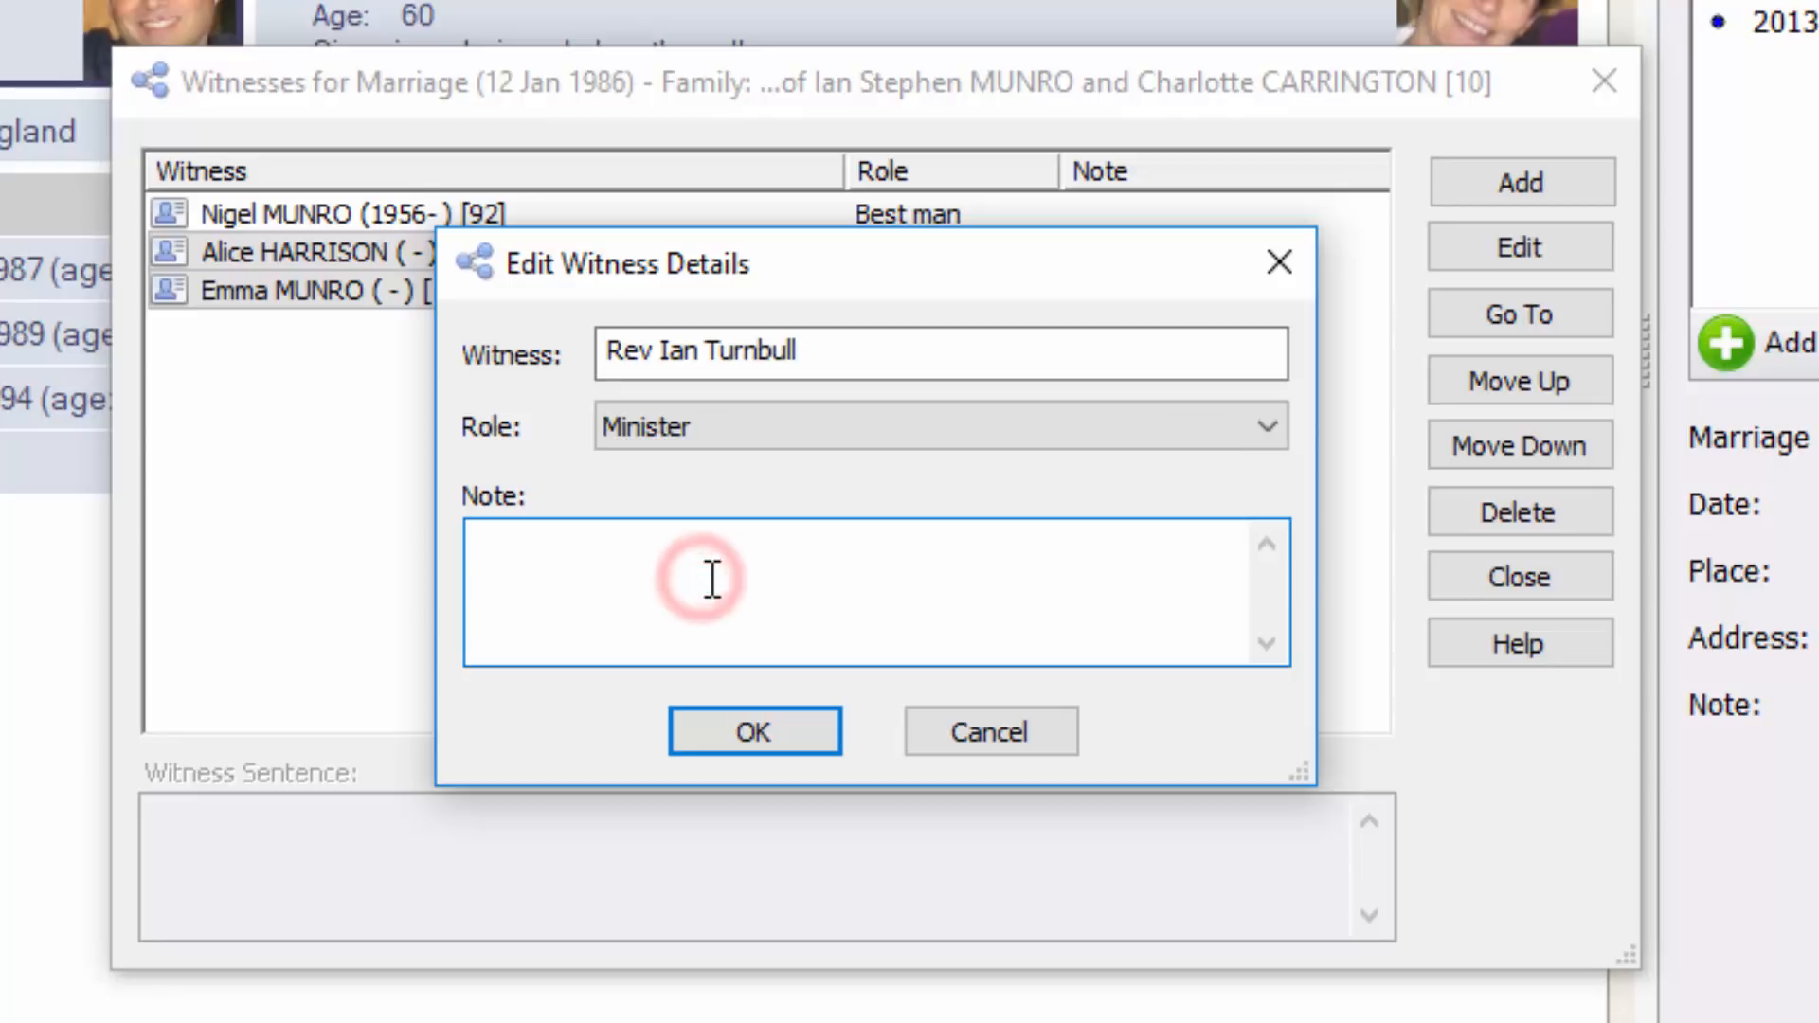
text(Friend o)
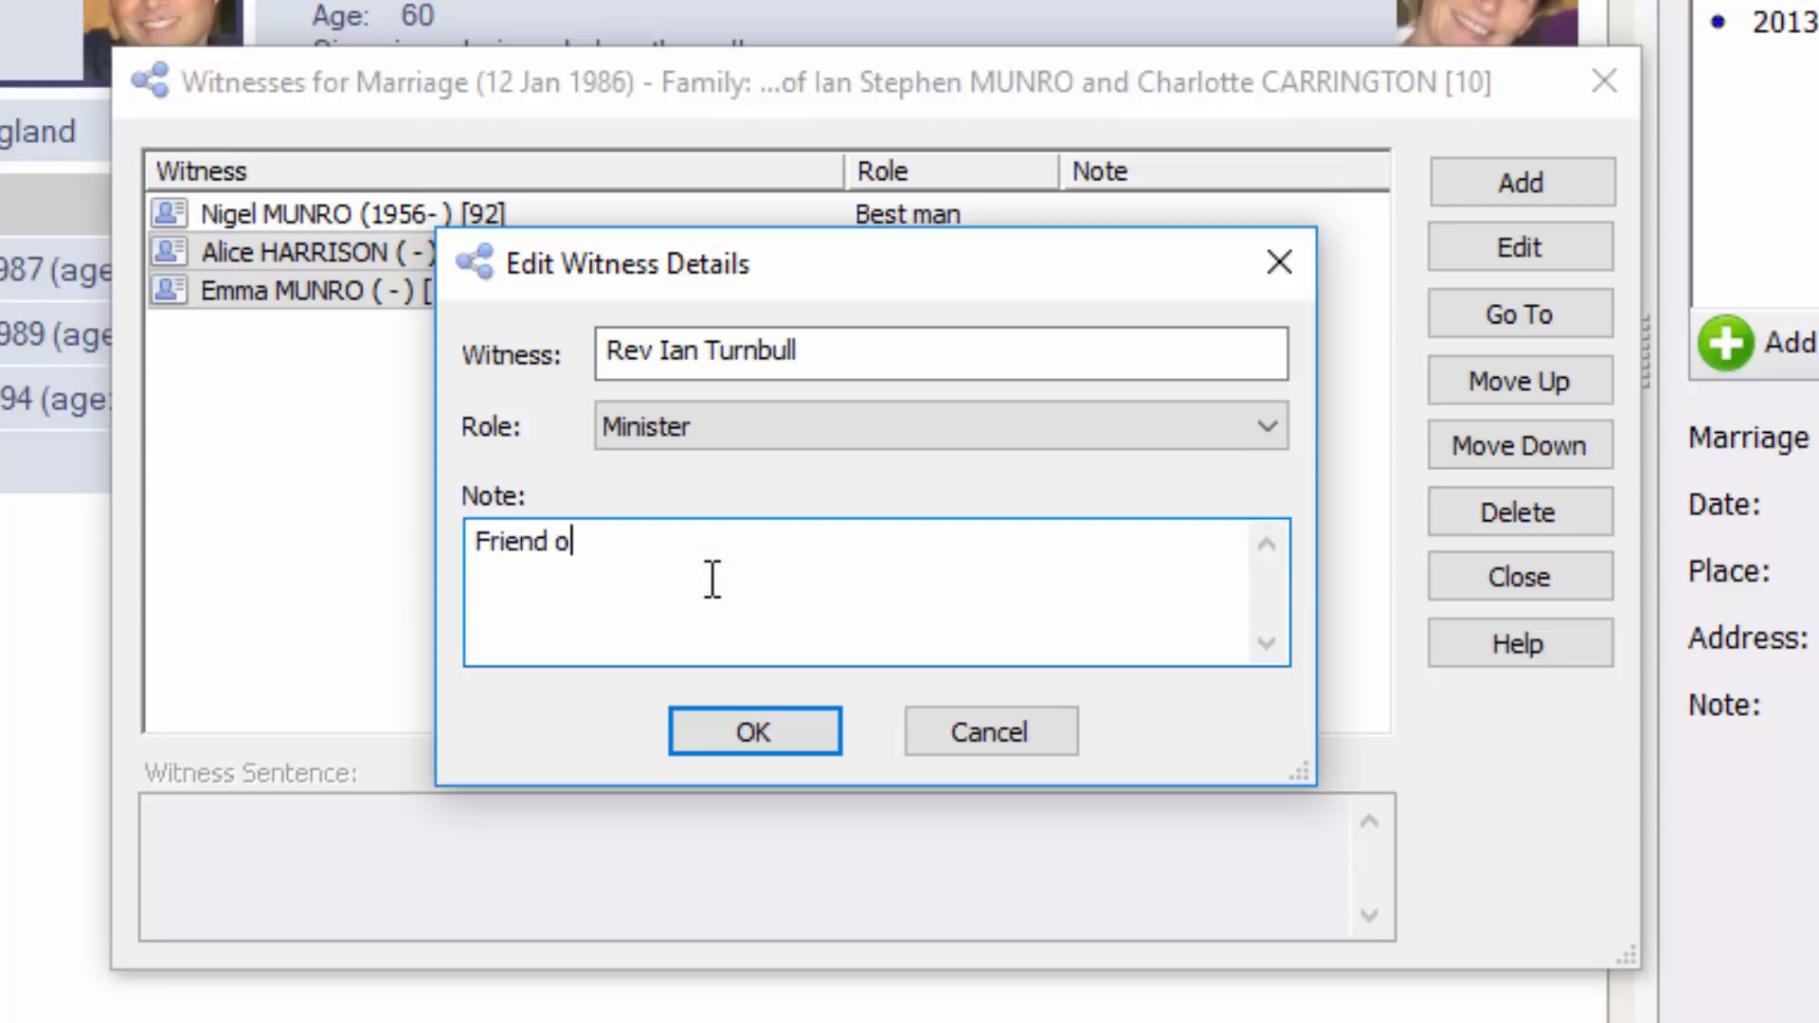
text(f the family)
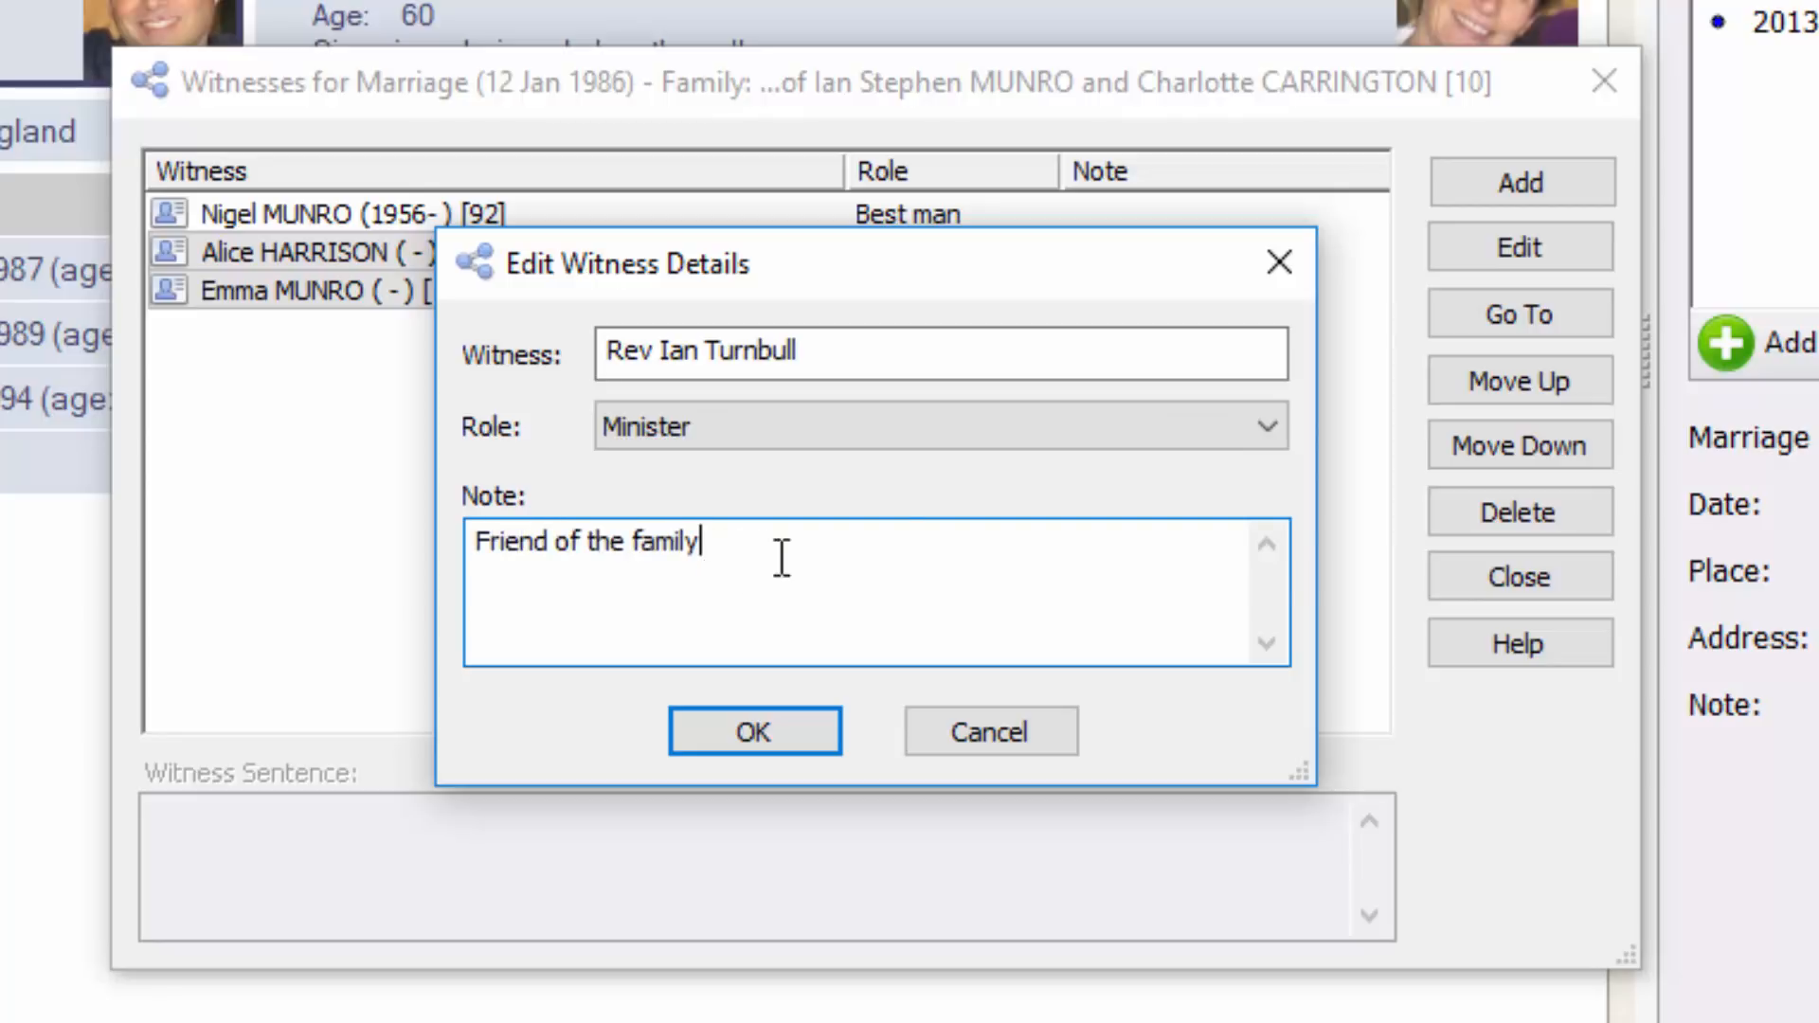
click(758, 732)
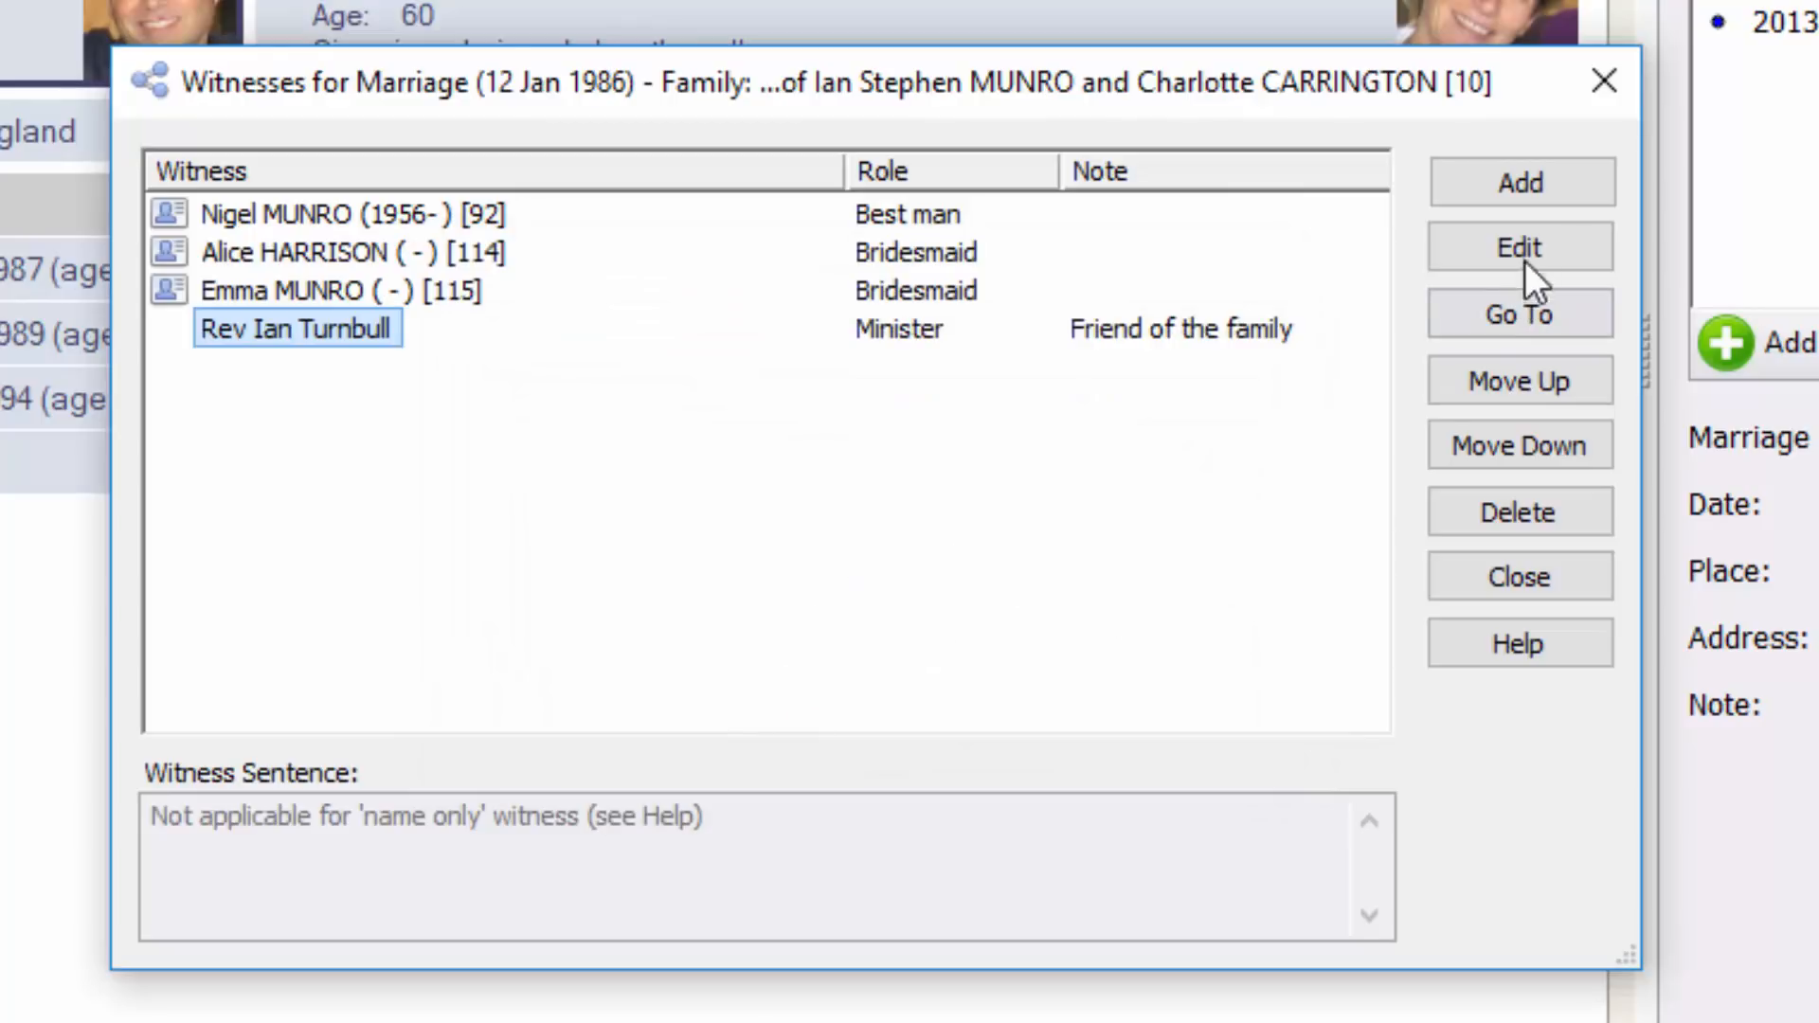
Add two more individuals from the records list as marriage witnesses
click(1533, 180)
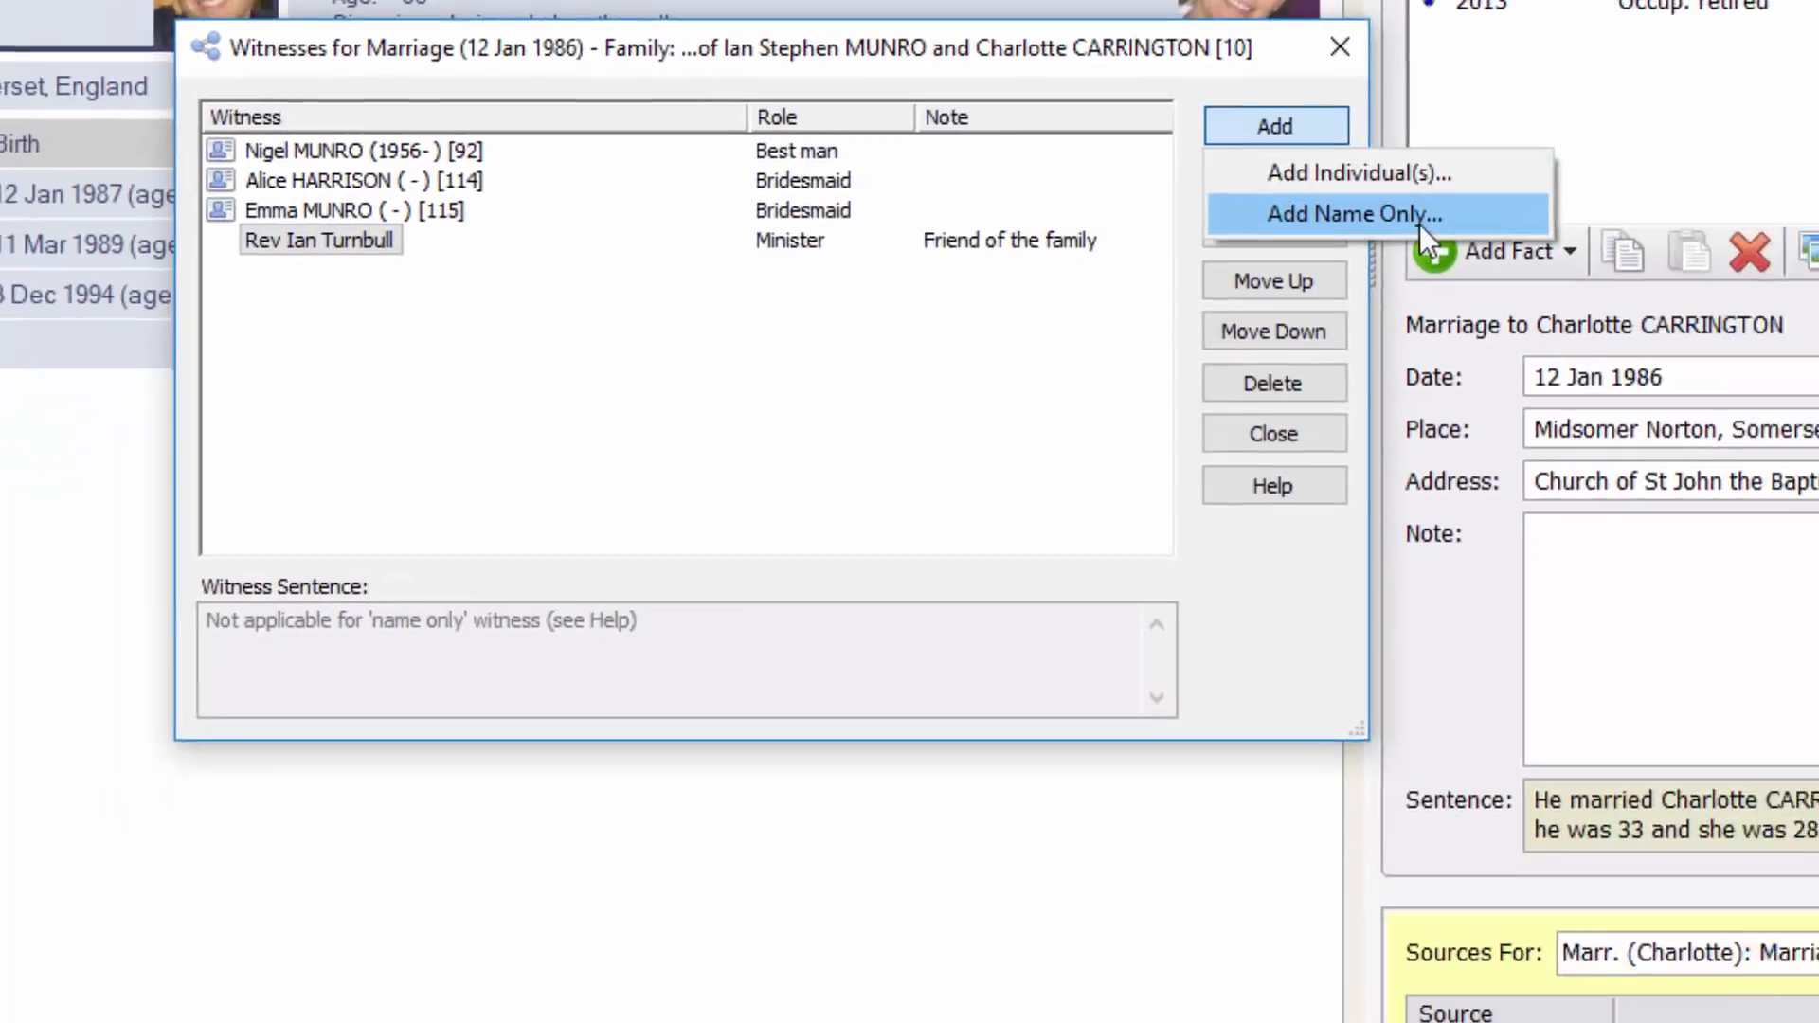
click(1118, 107)
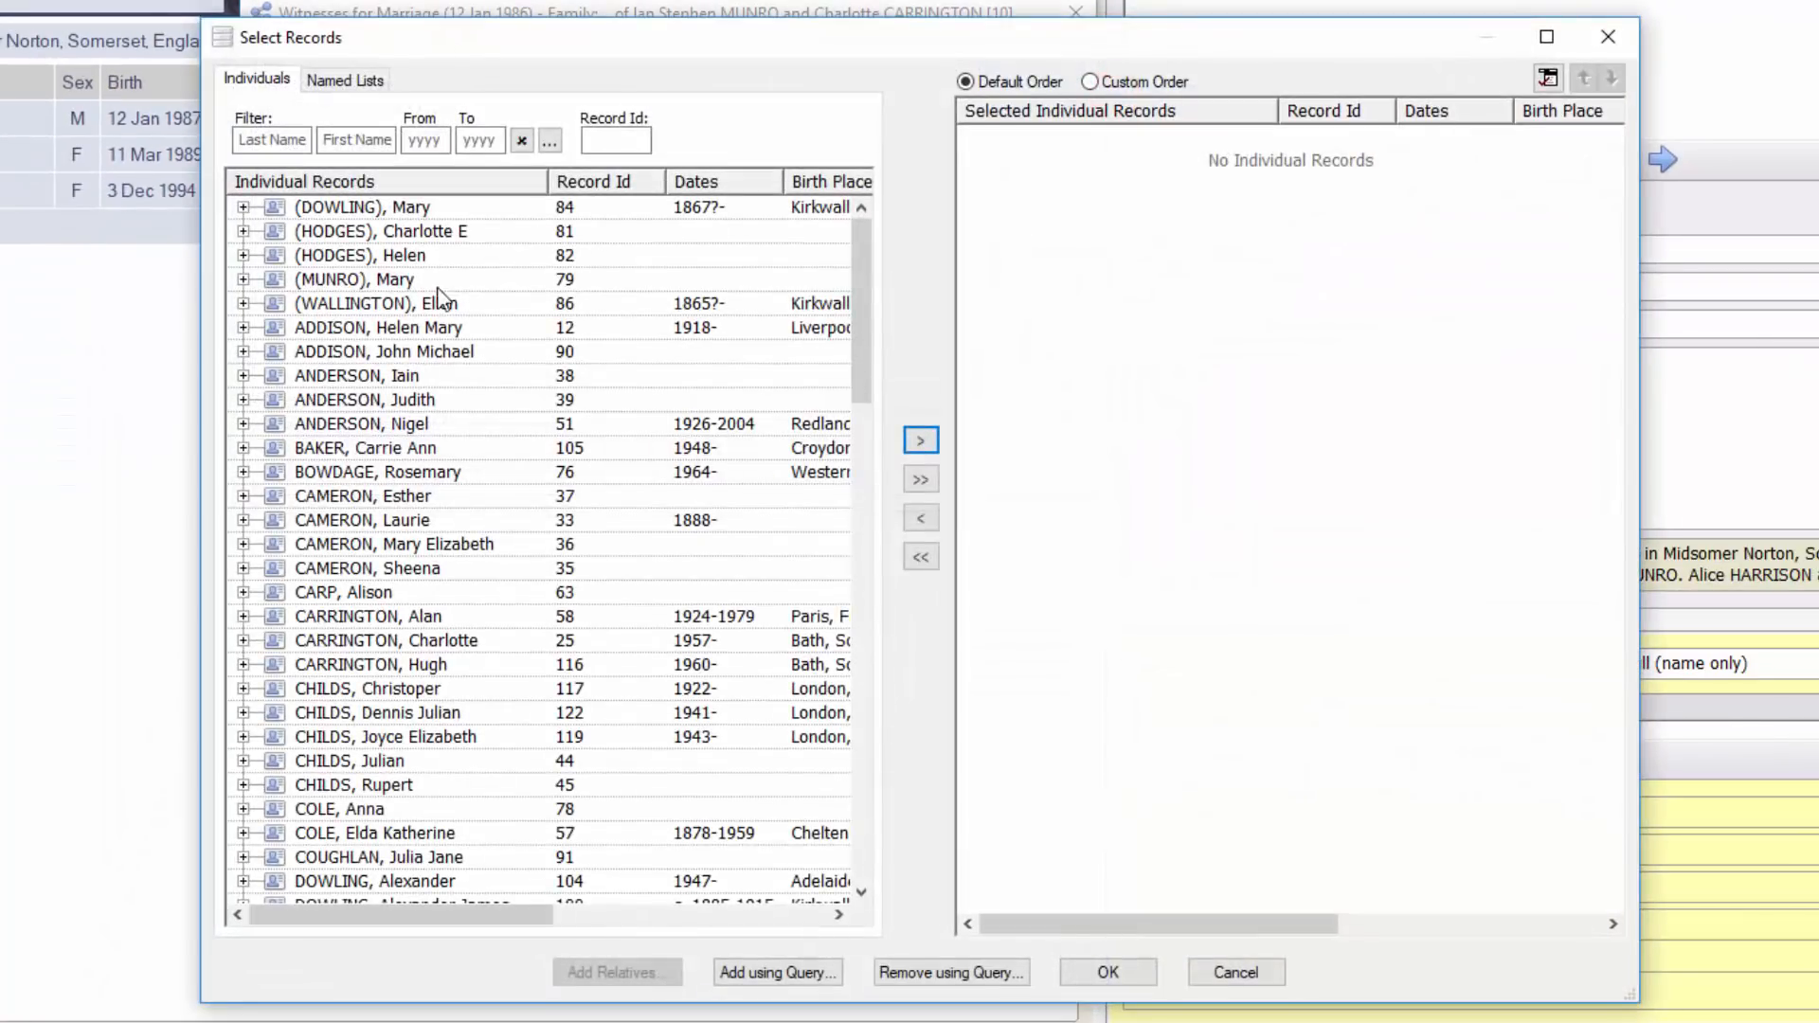
click(326, 375)
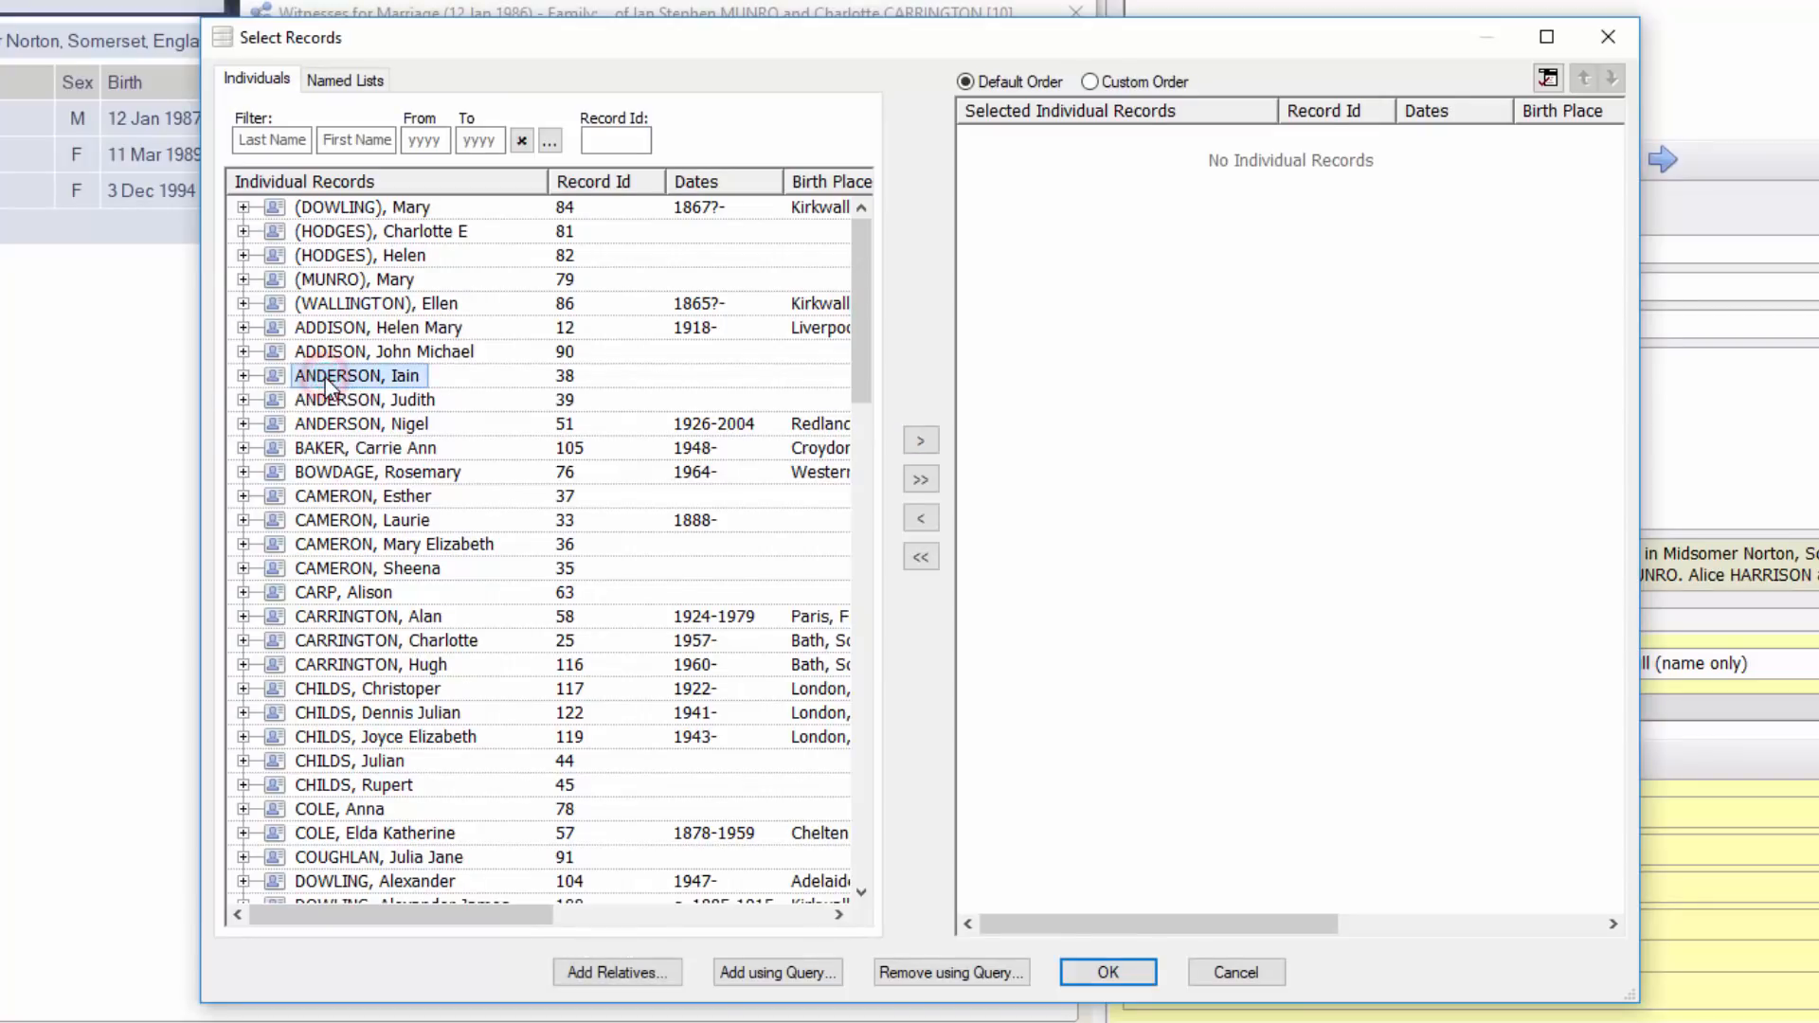
scroll(332, 379, down, 10)
scroll(332, 379, down, 4)
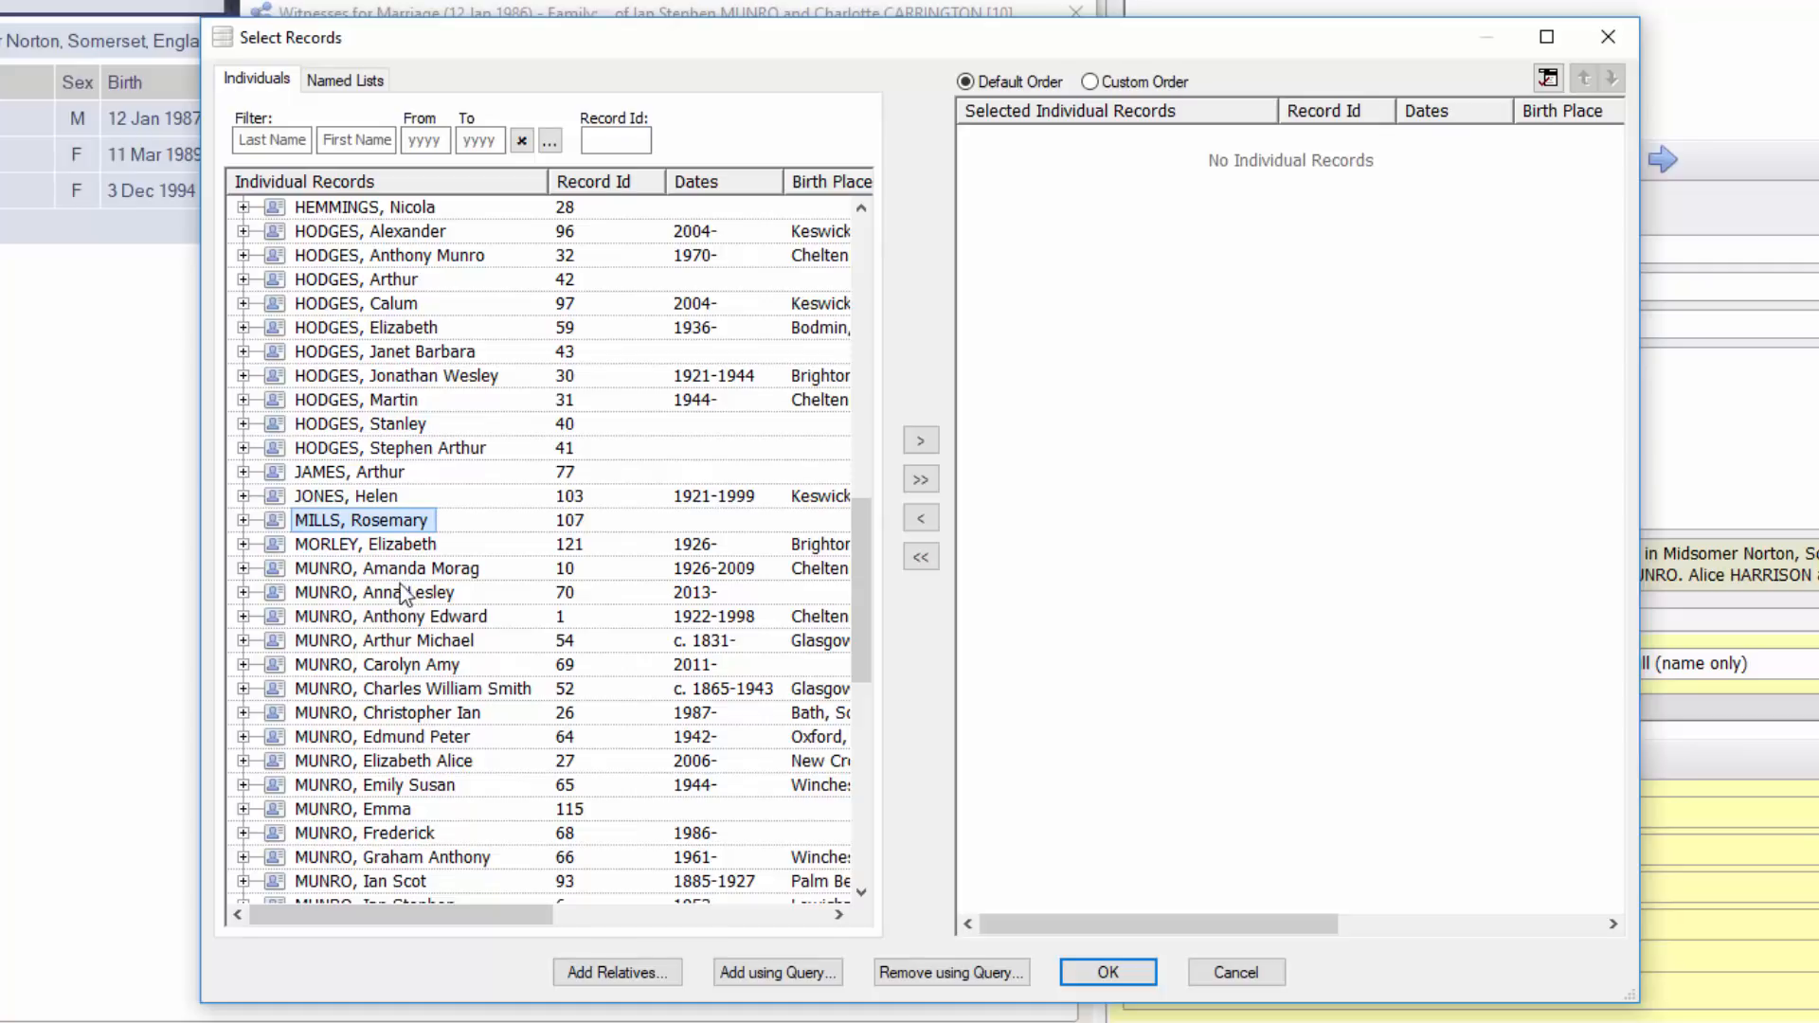
double_click(436, 614)
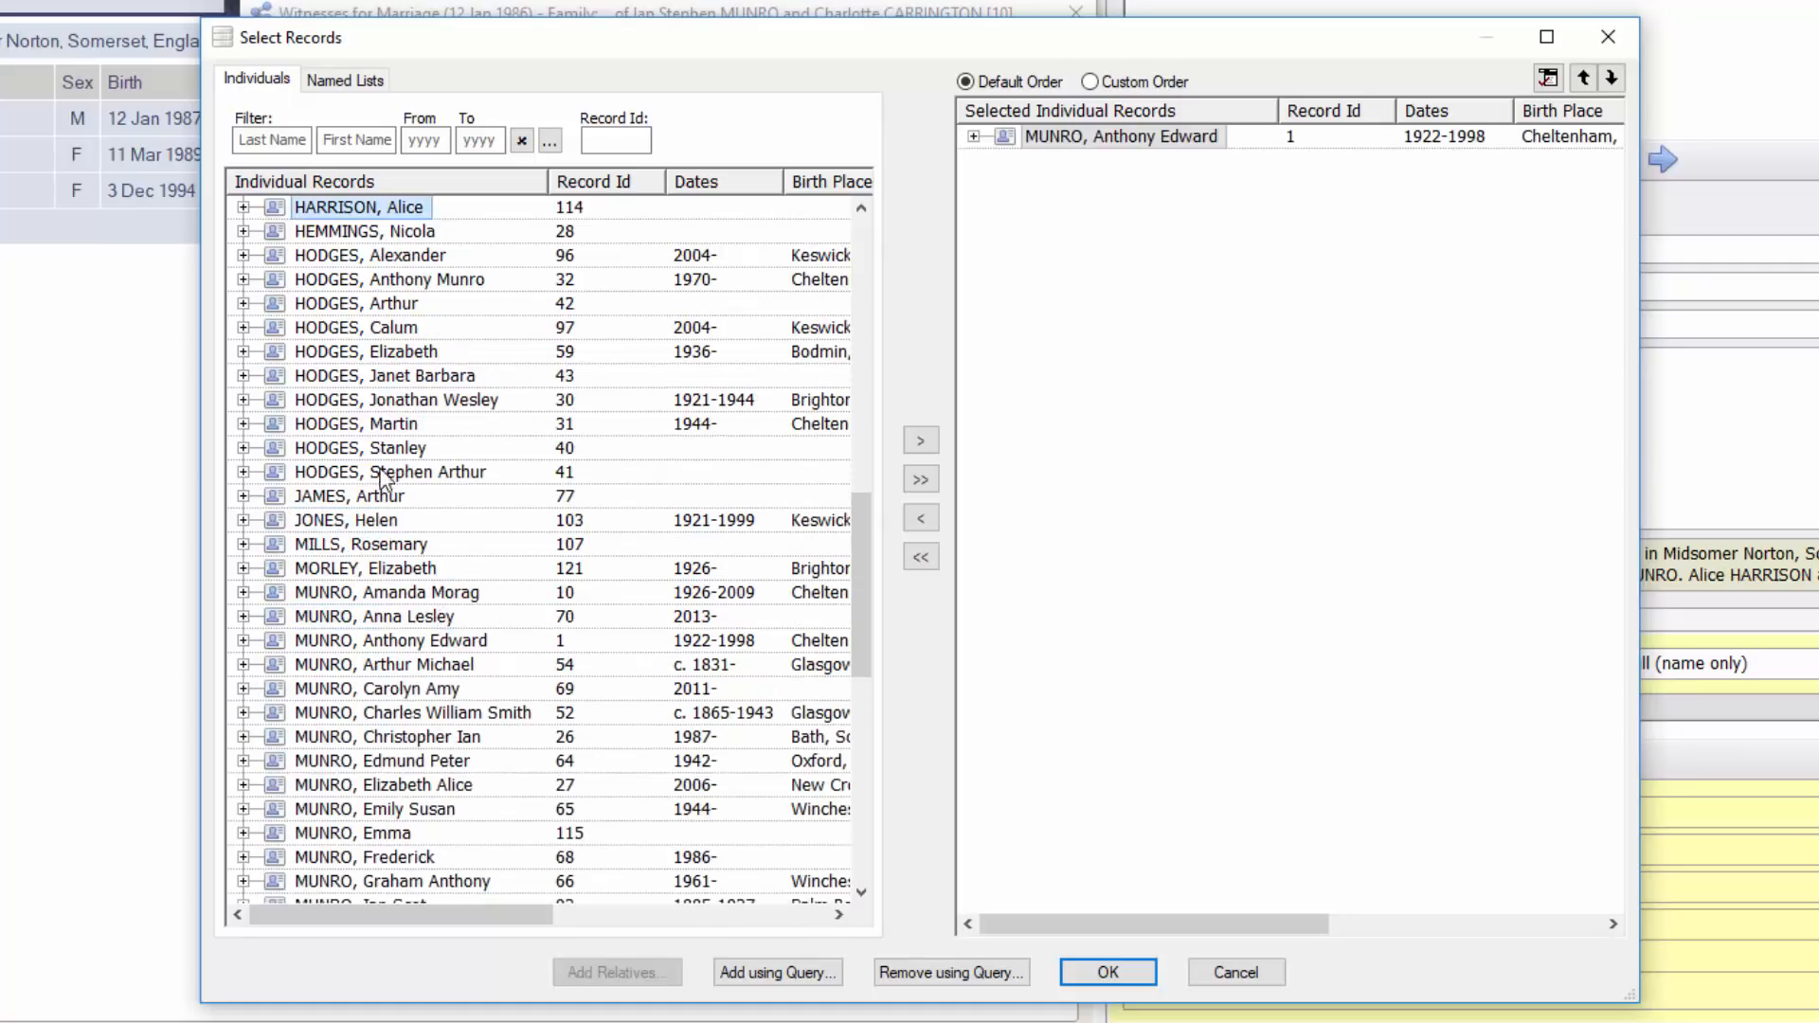
double_click(384, 353)
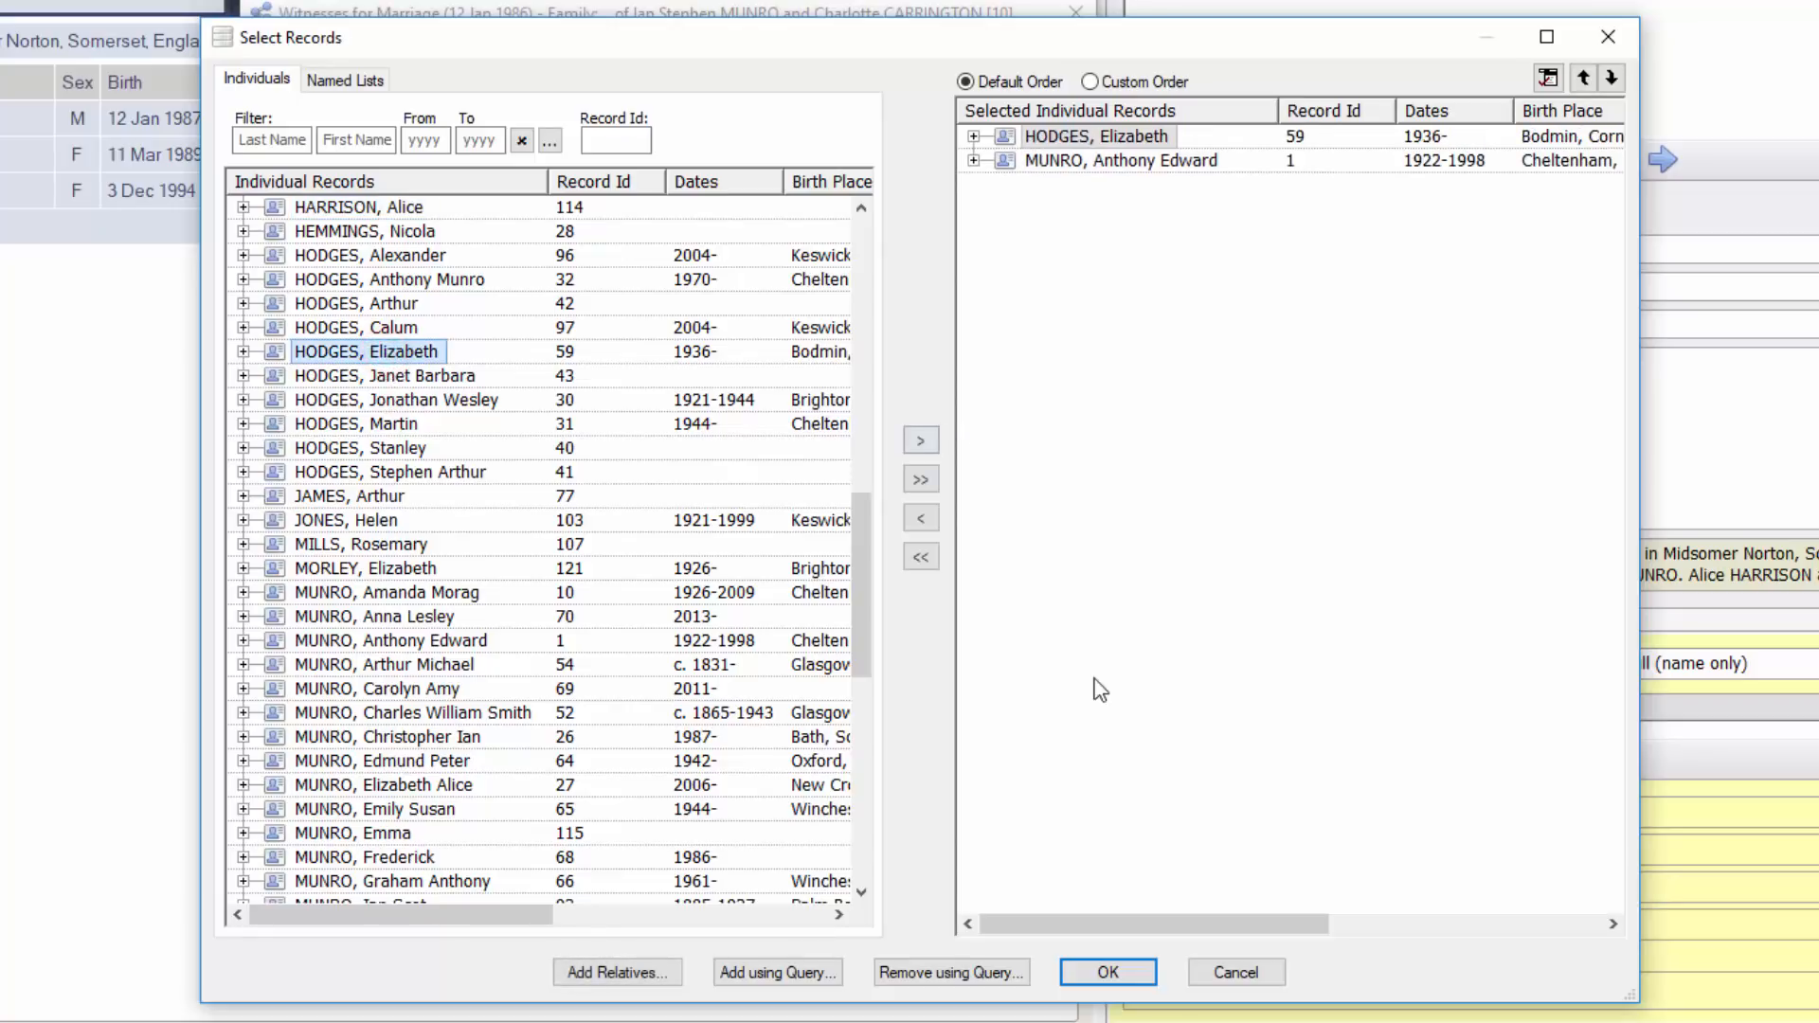
click(1107, 972)
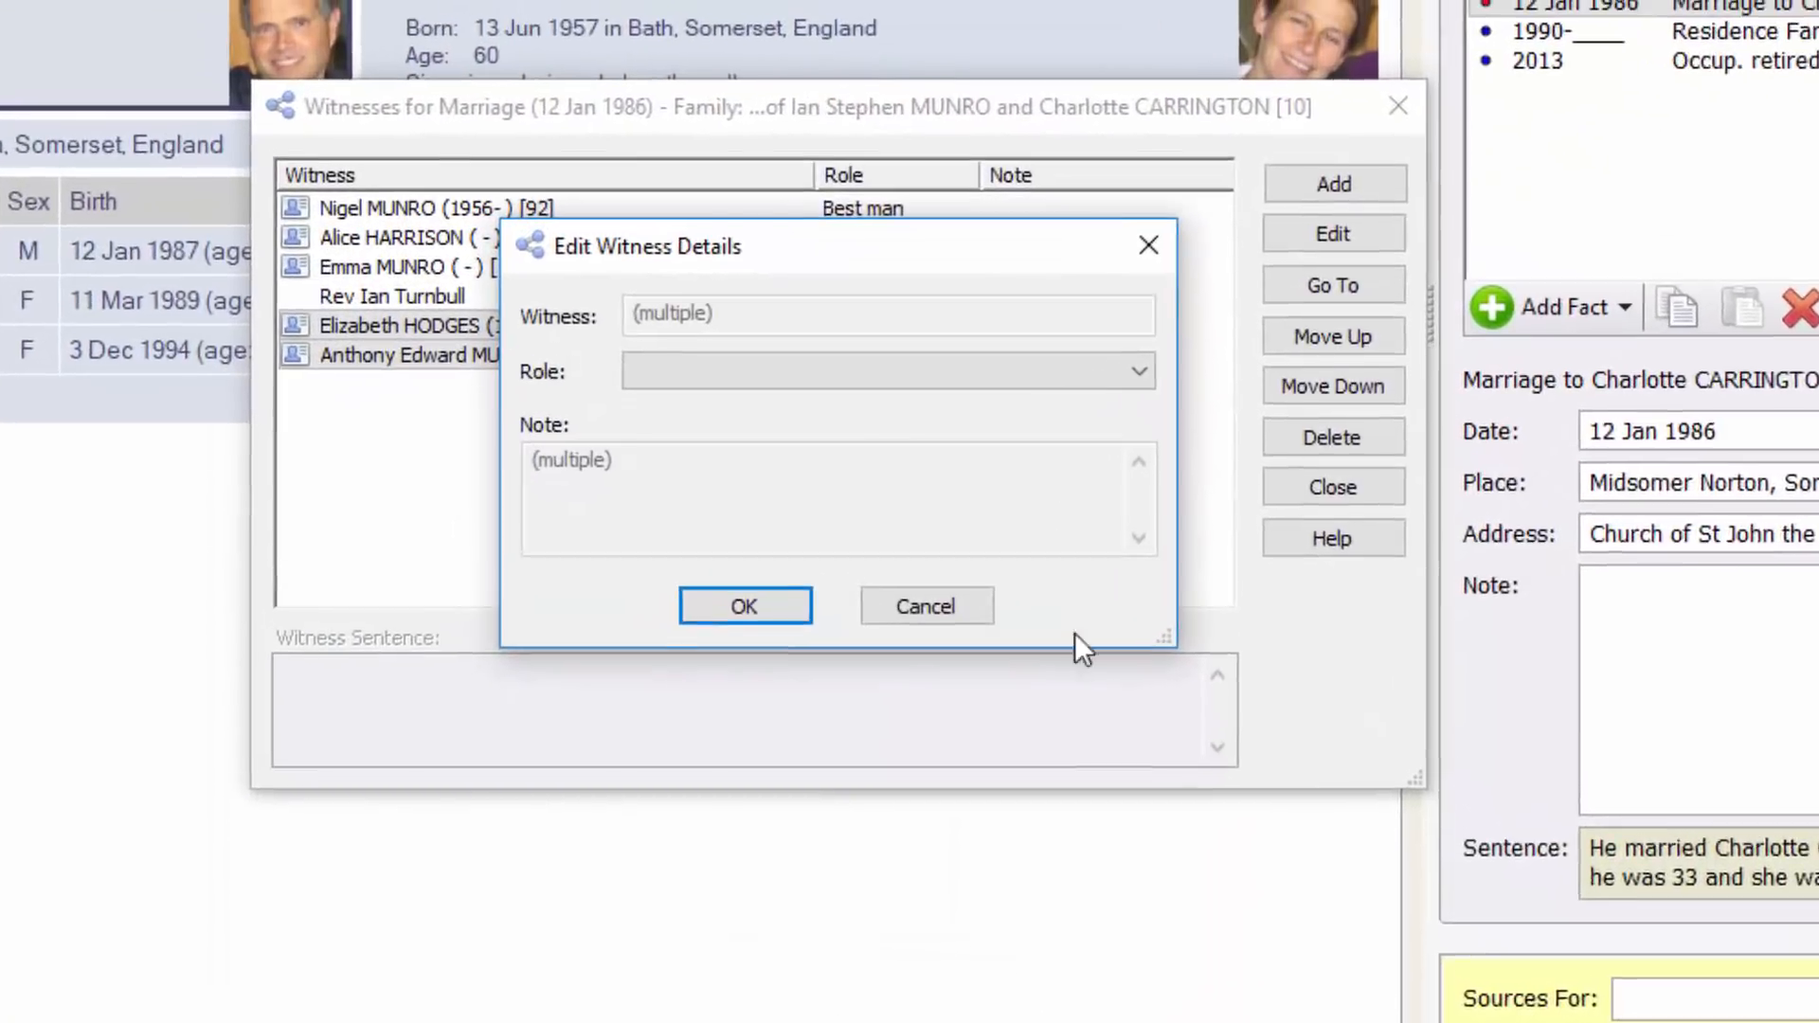
Assign both new witnesses the Witness role
click(609, 205)
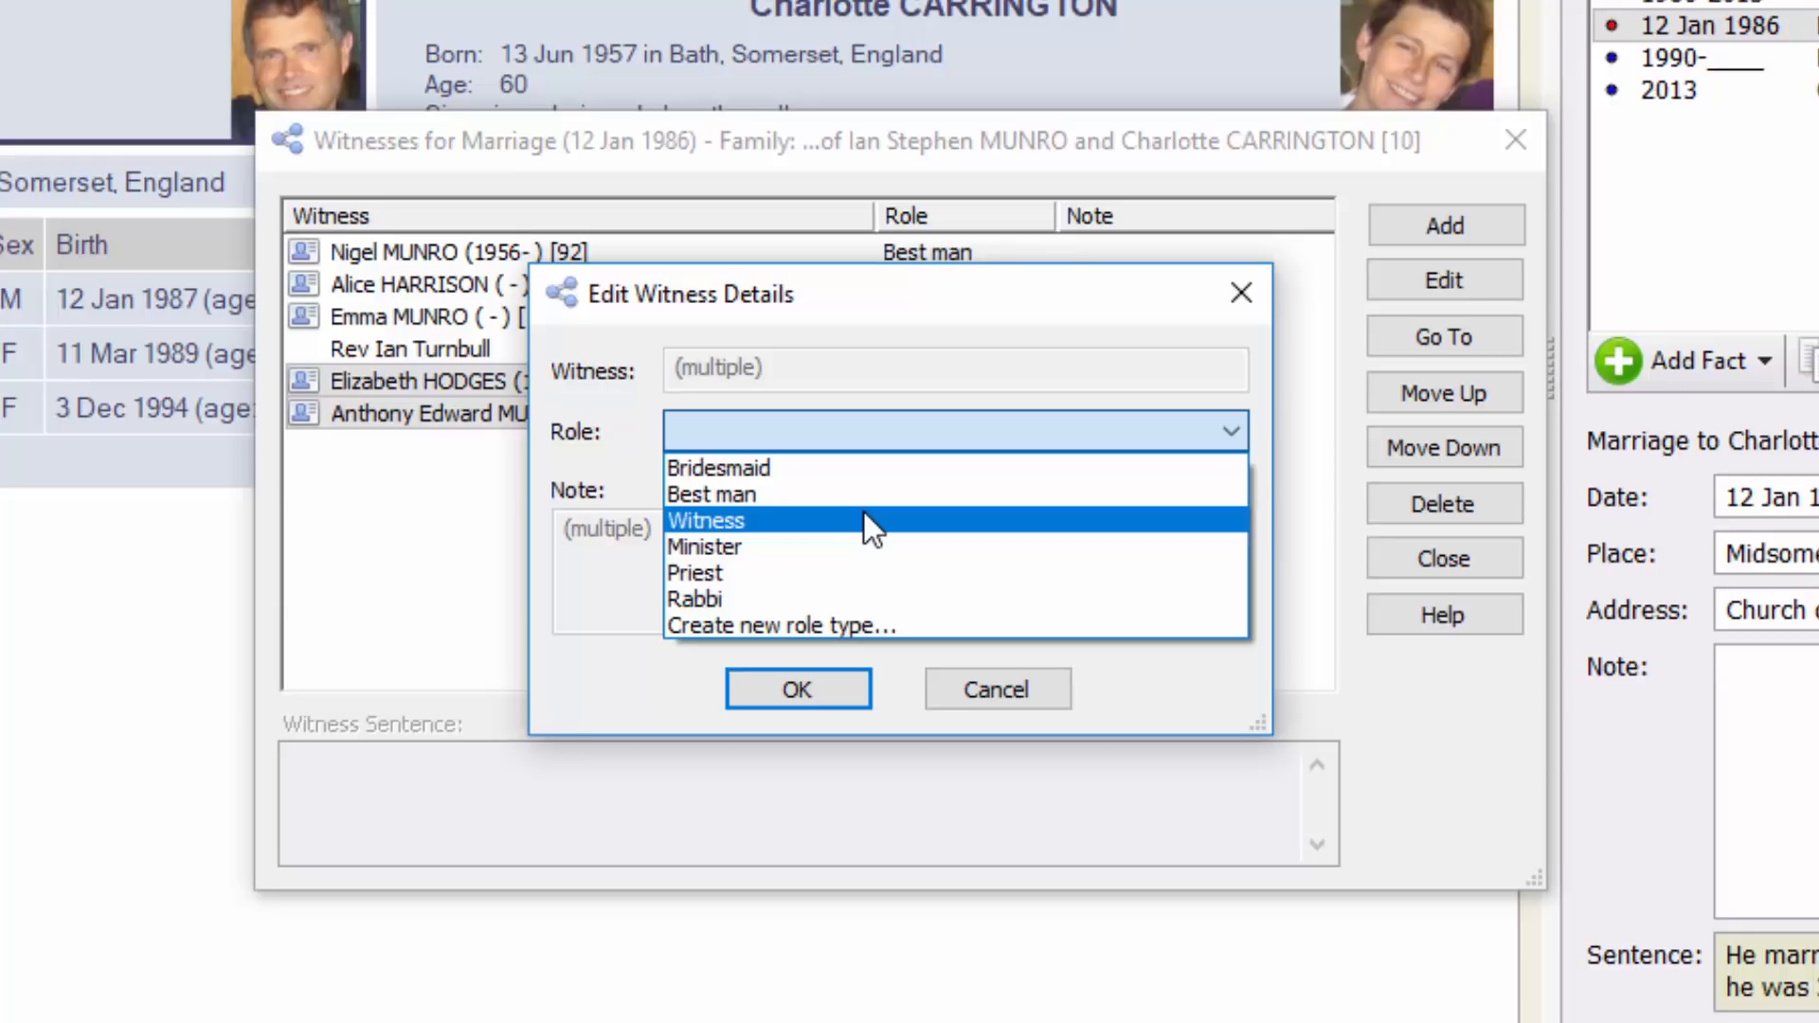
click(864, 519)
click(796, 689)
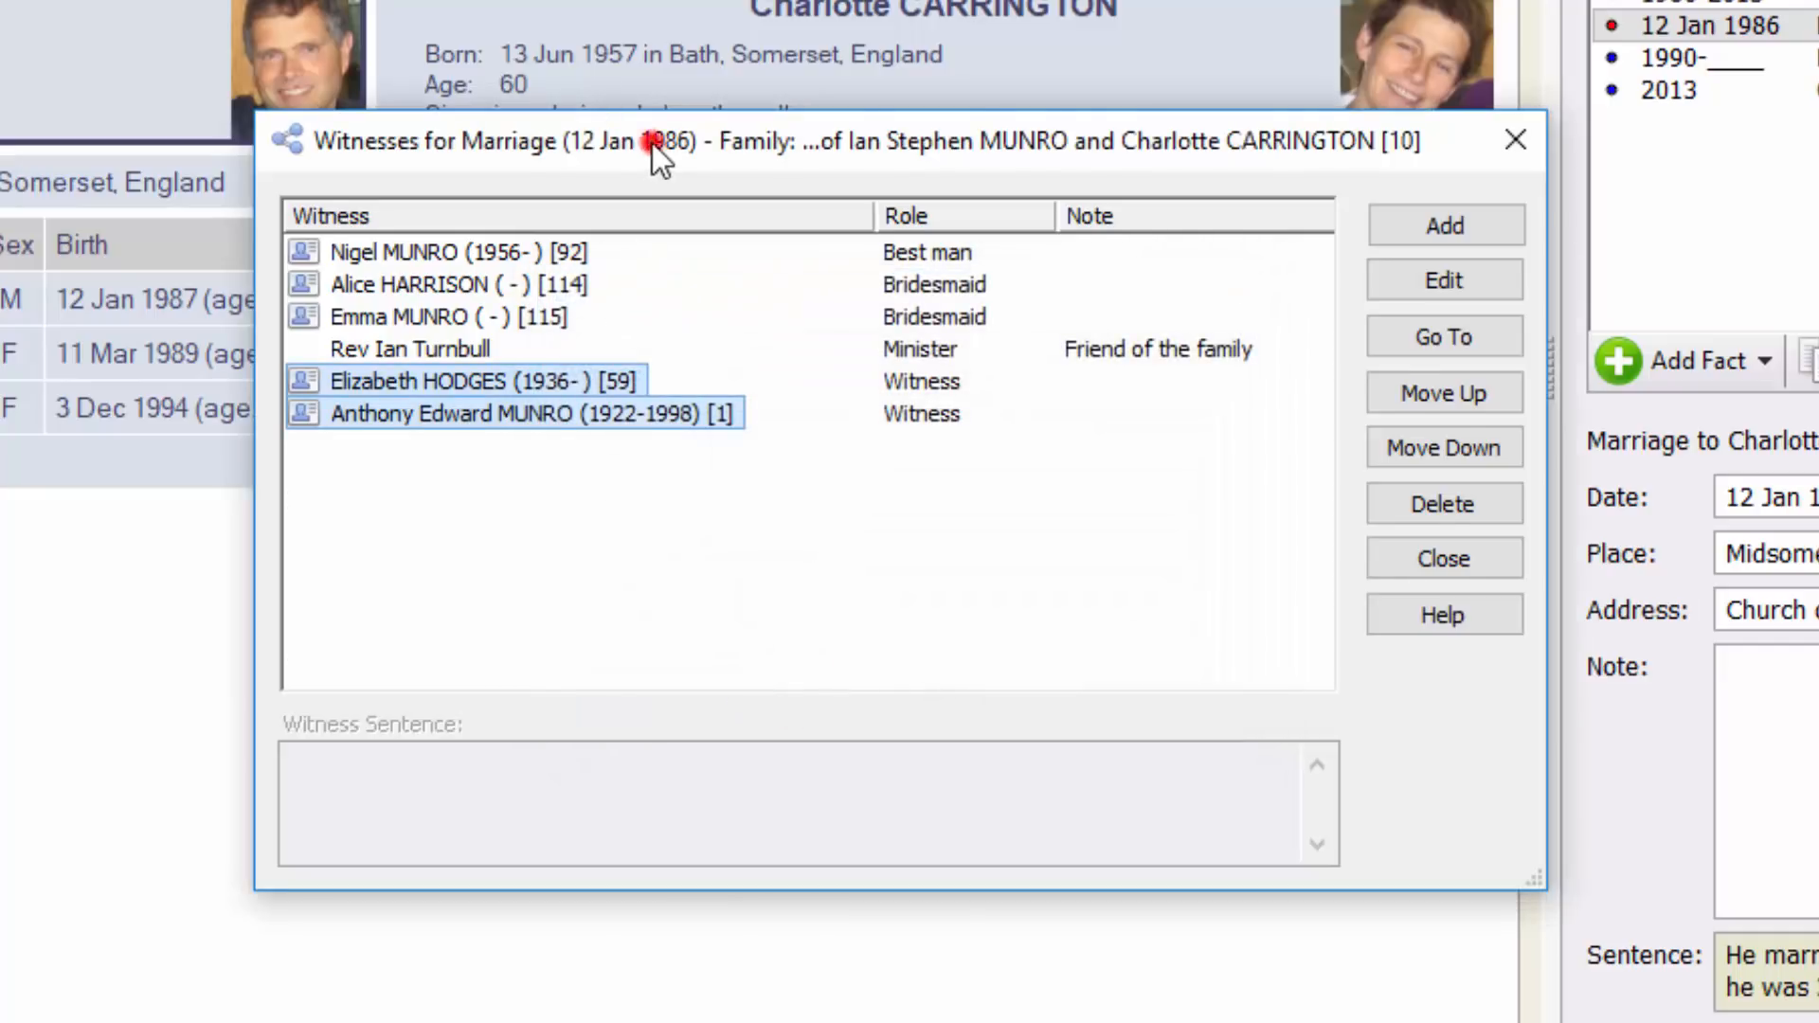
drag(652, 144, 623, 78)
drag(813, 76, 758, 29)
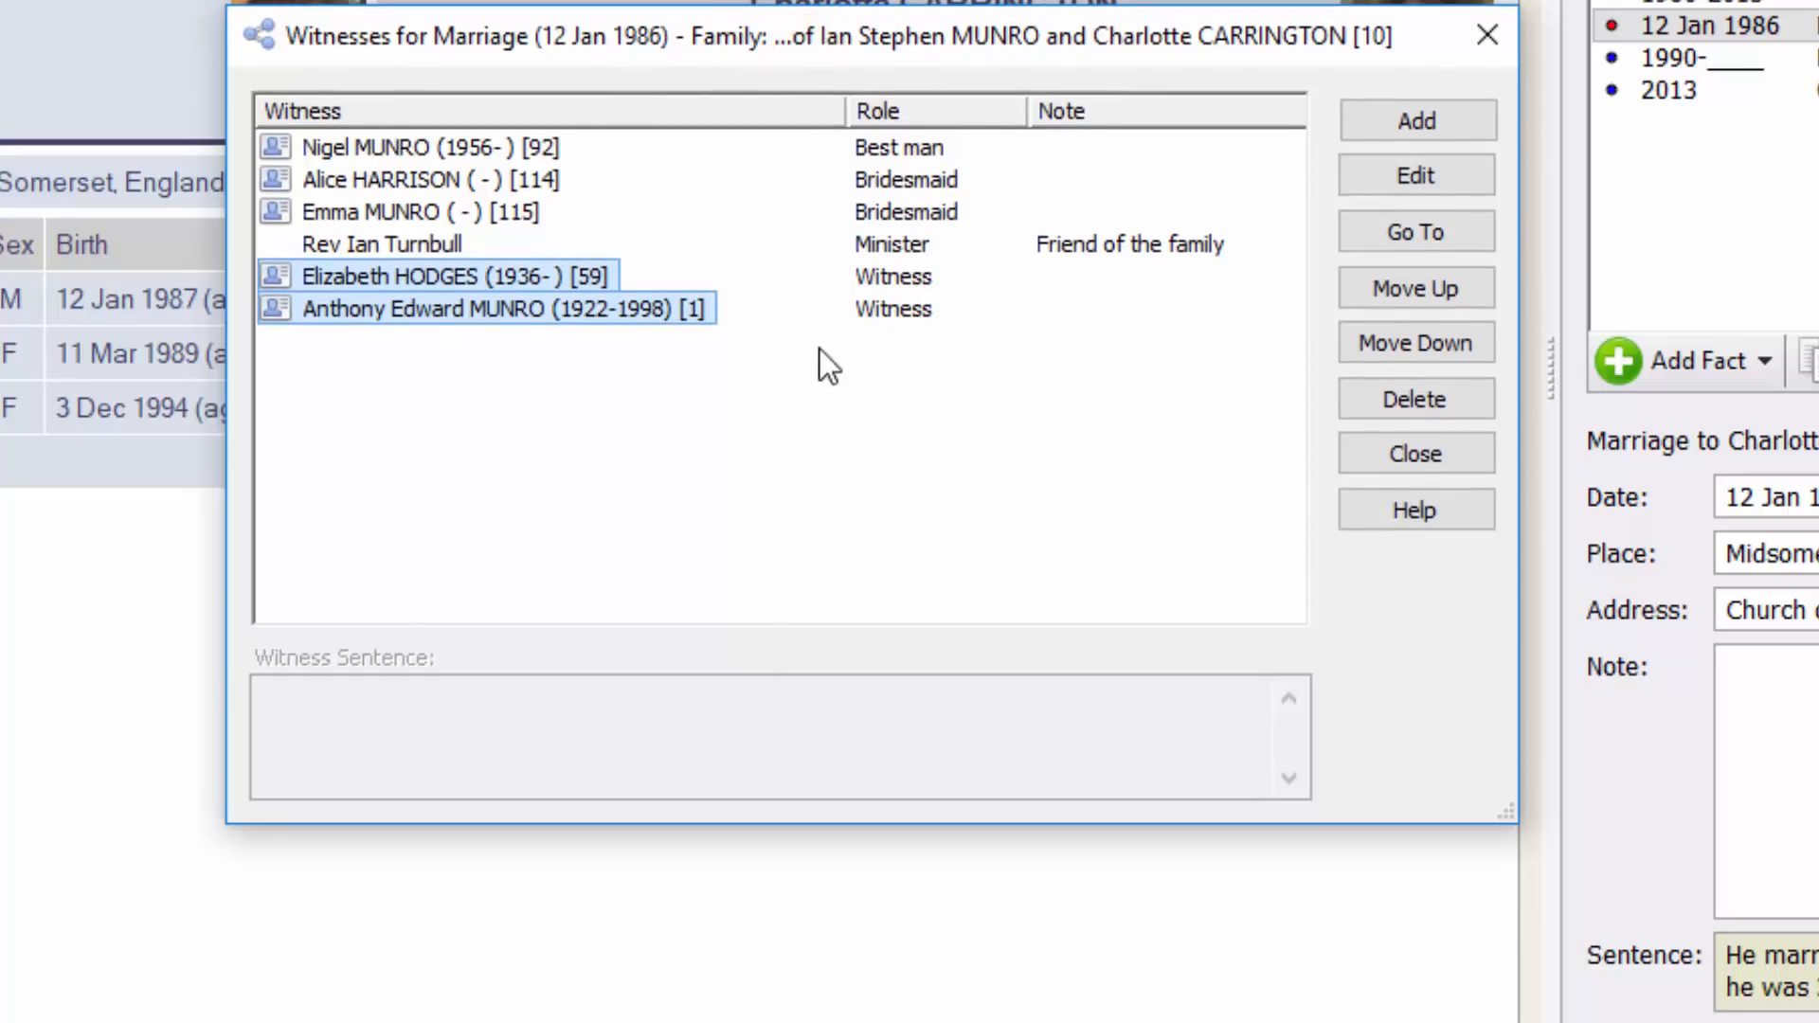
click(430, 208)
click(424, 248)
click(467, 309)
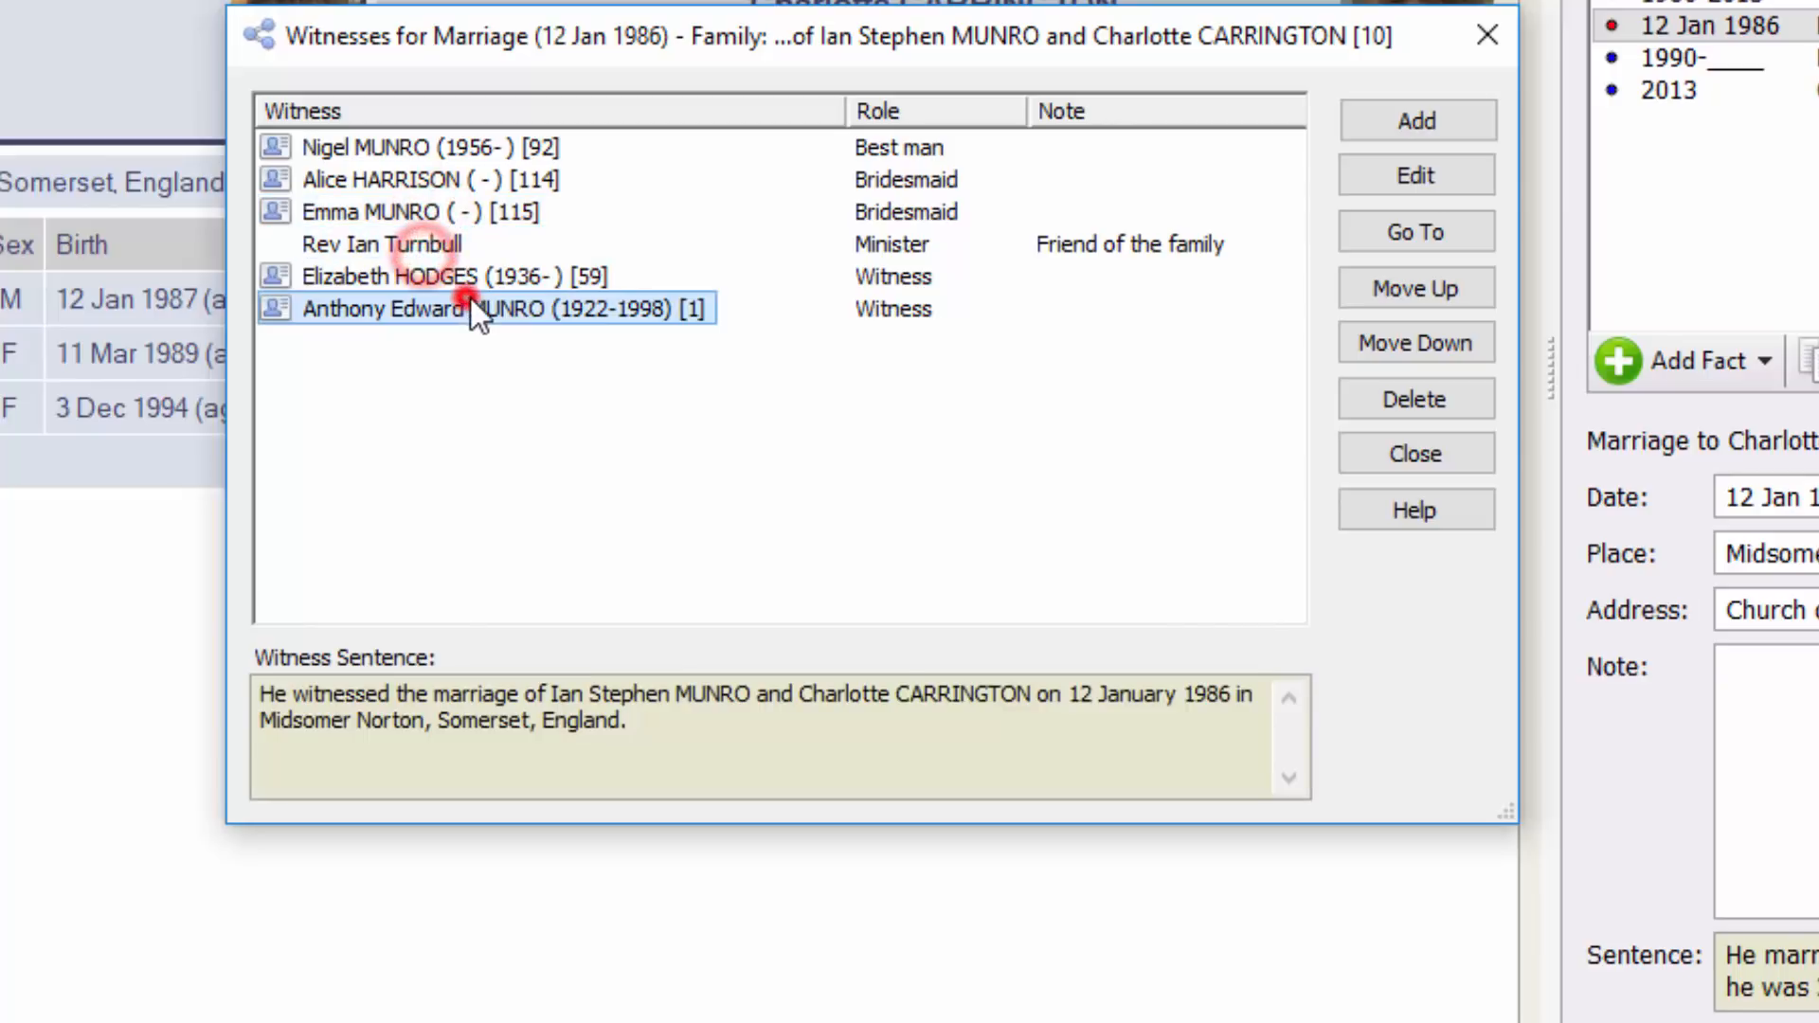
click(516, 275)
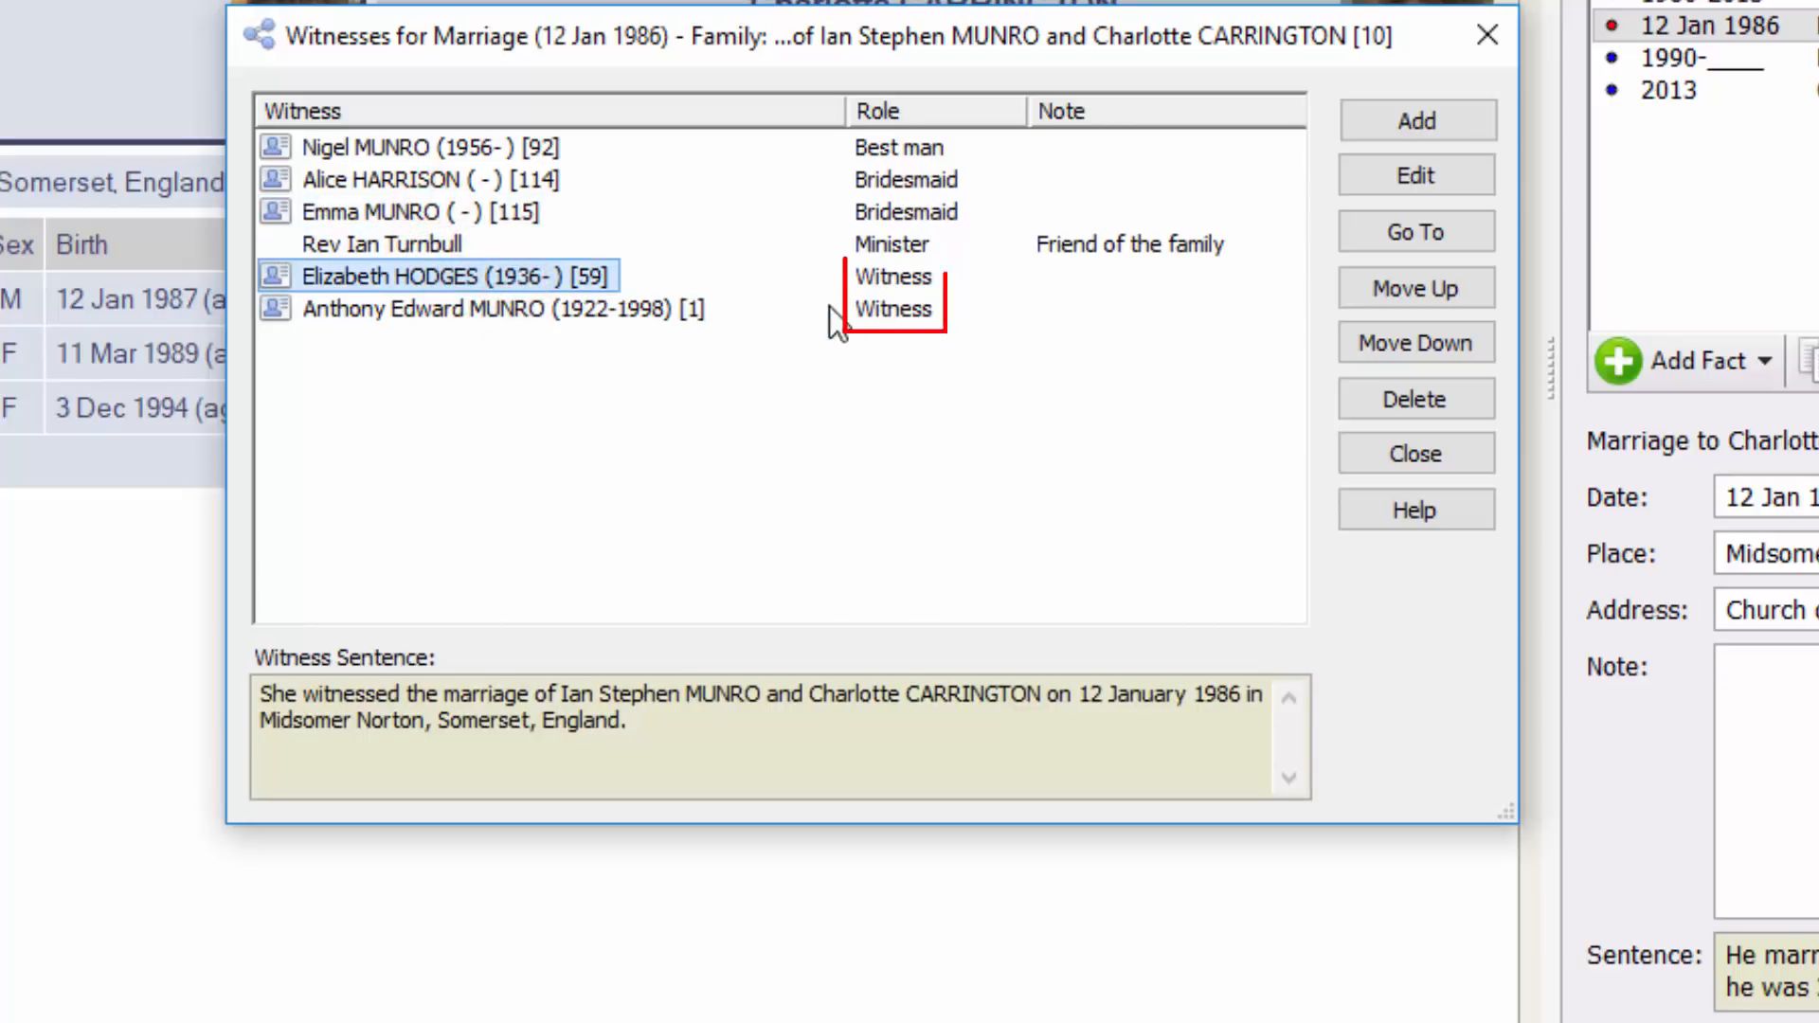
click(550, 309)
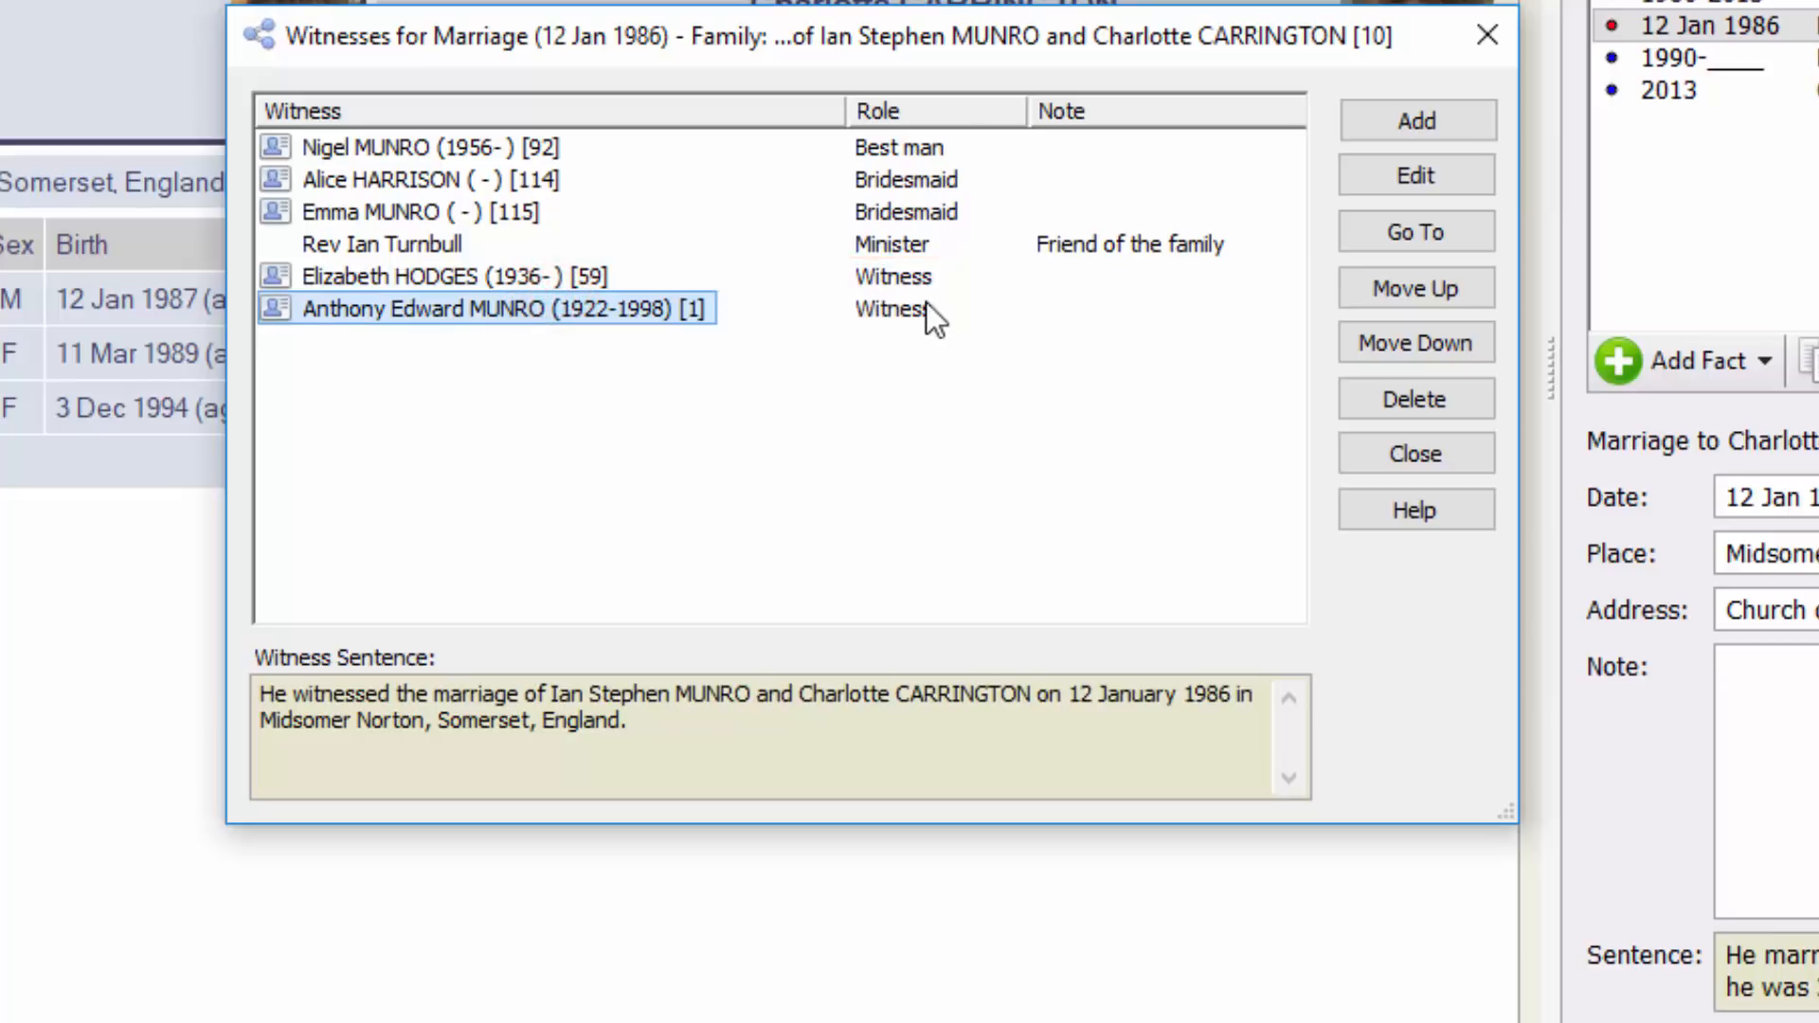
click(412, 277)
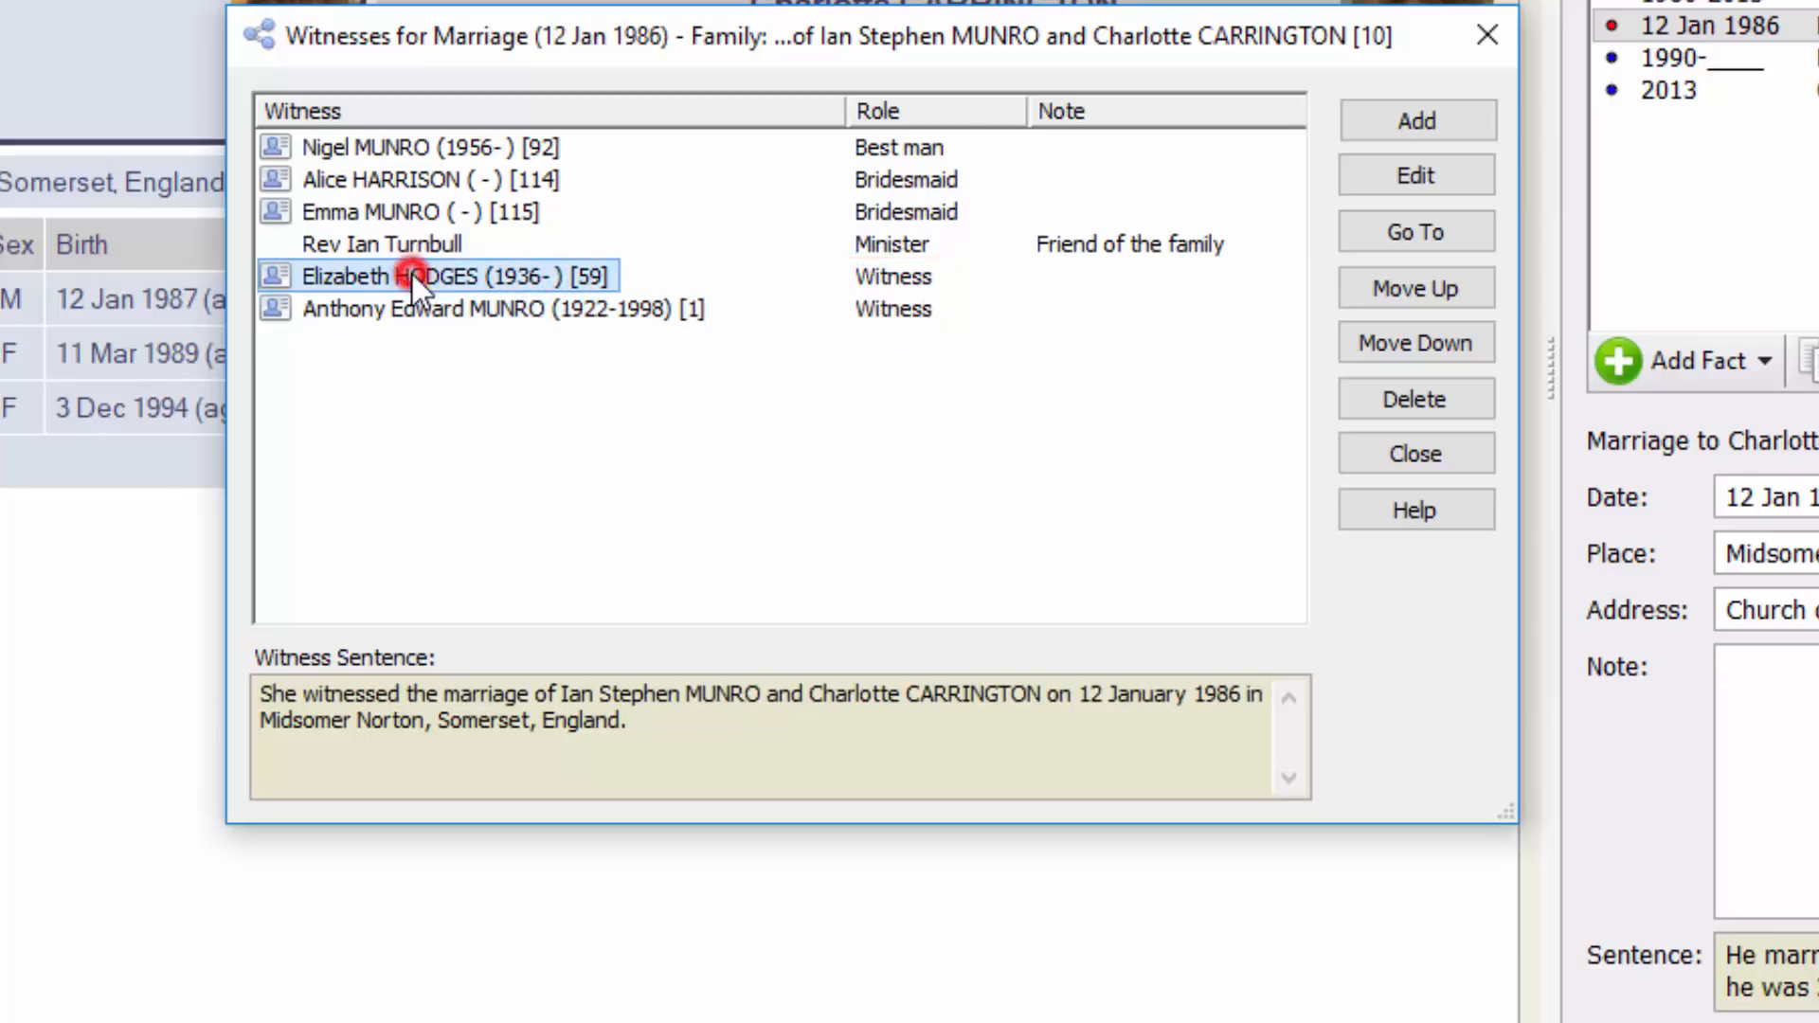
drag(500, 43, 351, 92)
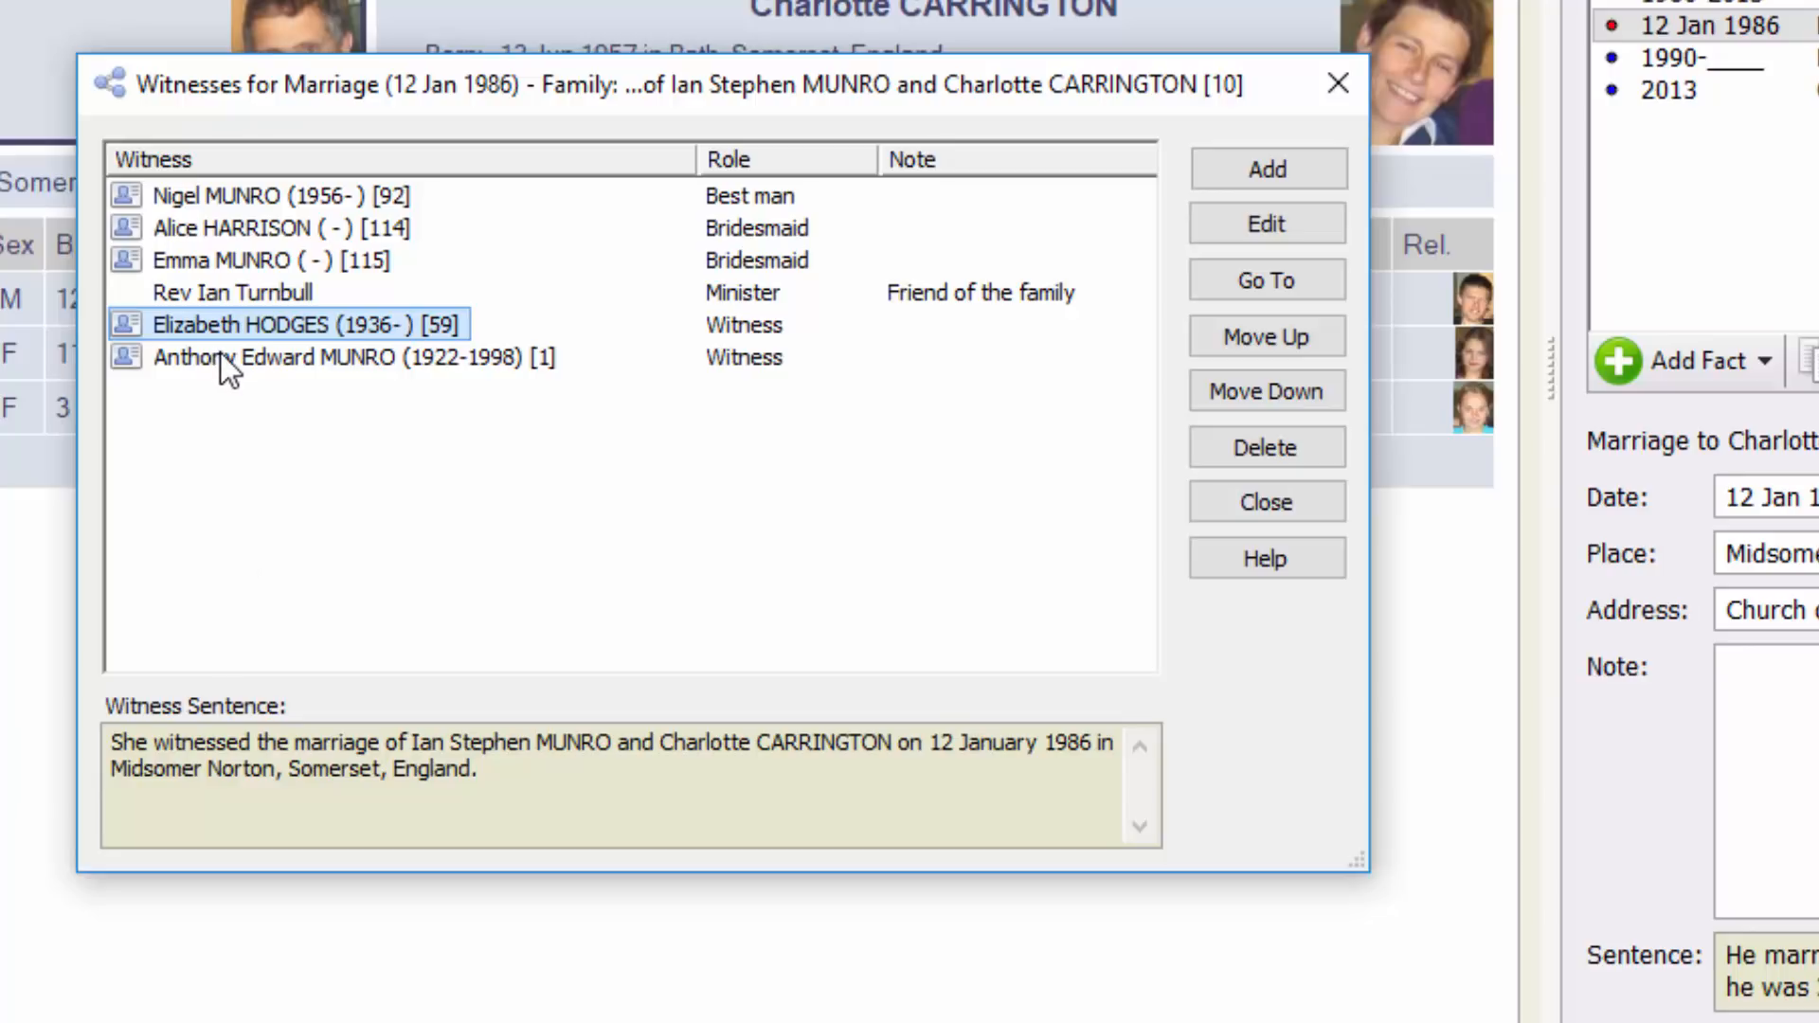
click(214, 291)
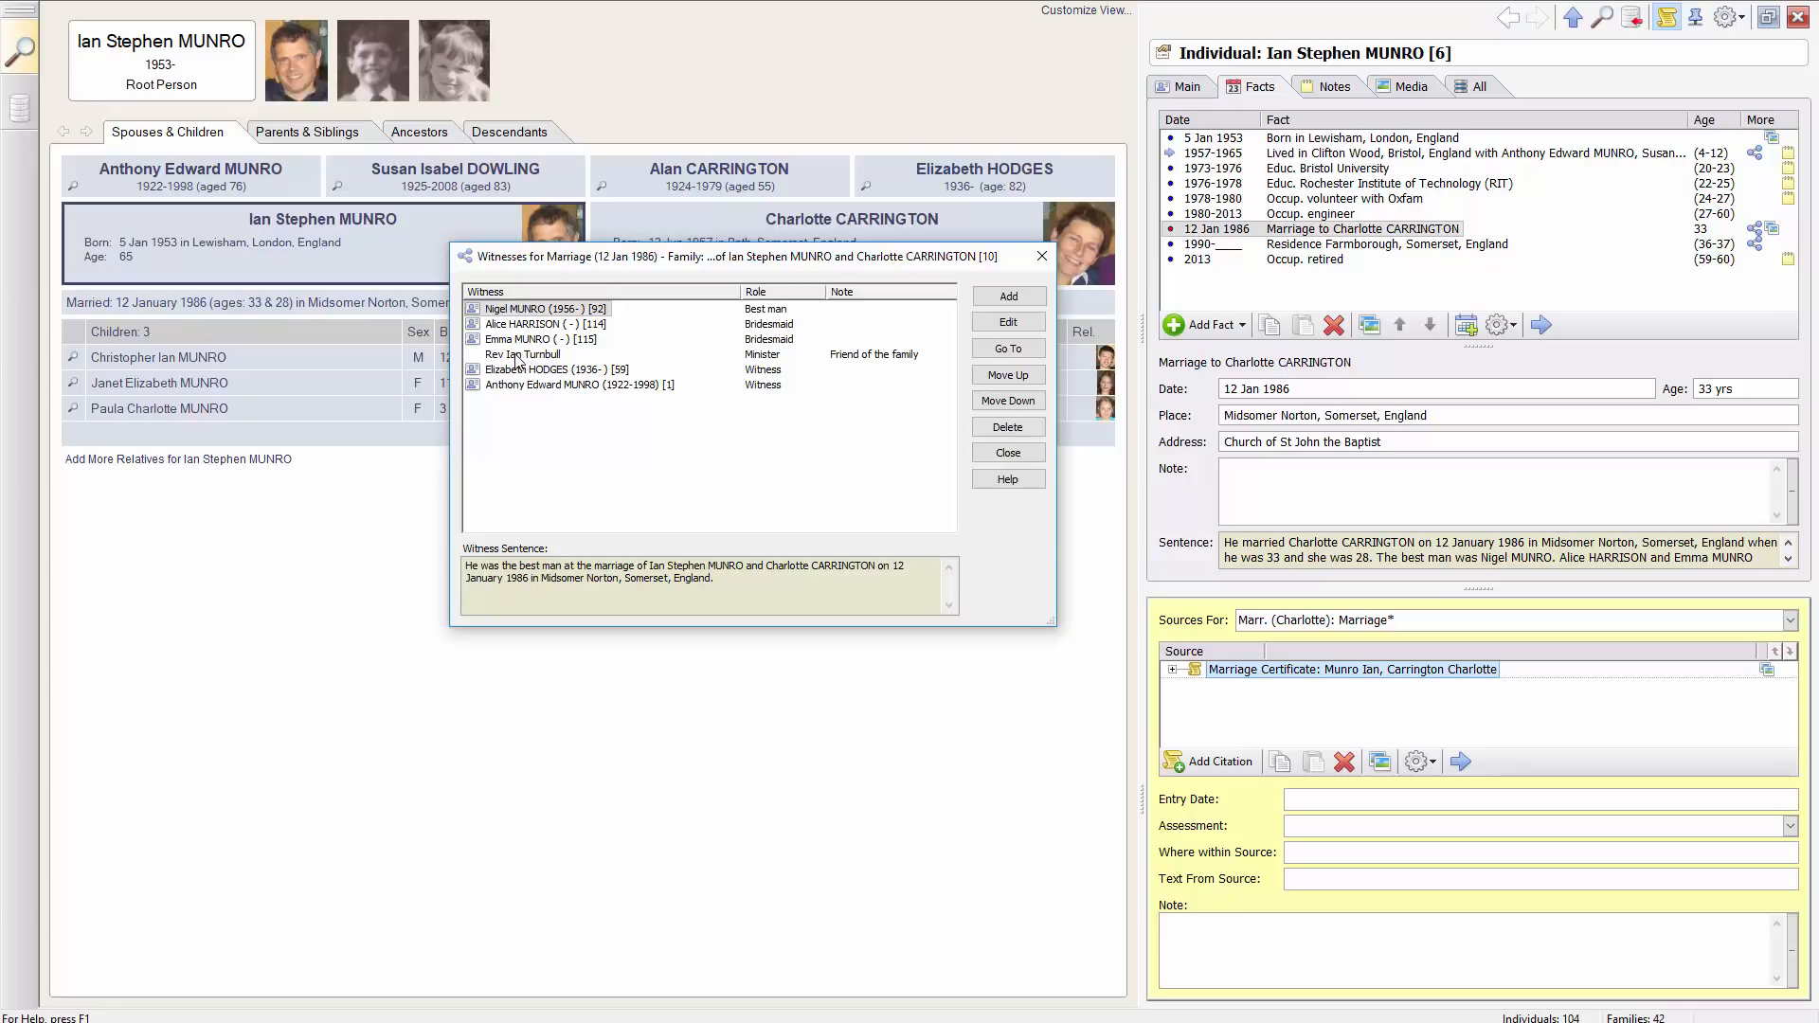
Cite the couple's marriage certificate source for the minister's witness role
click(531, 359)
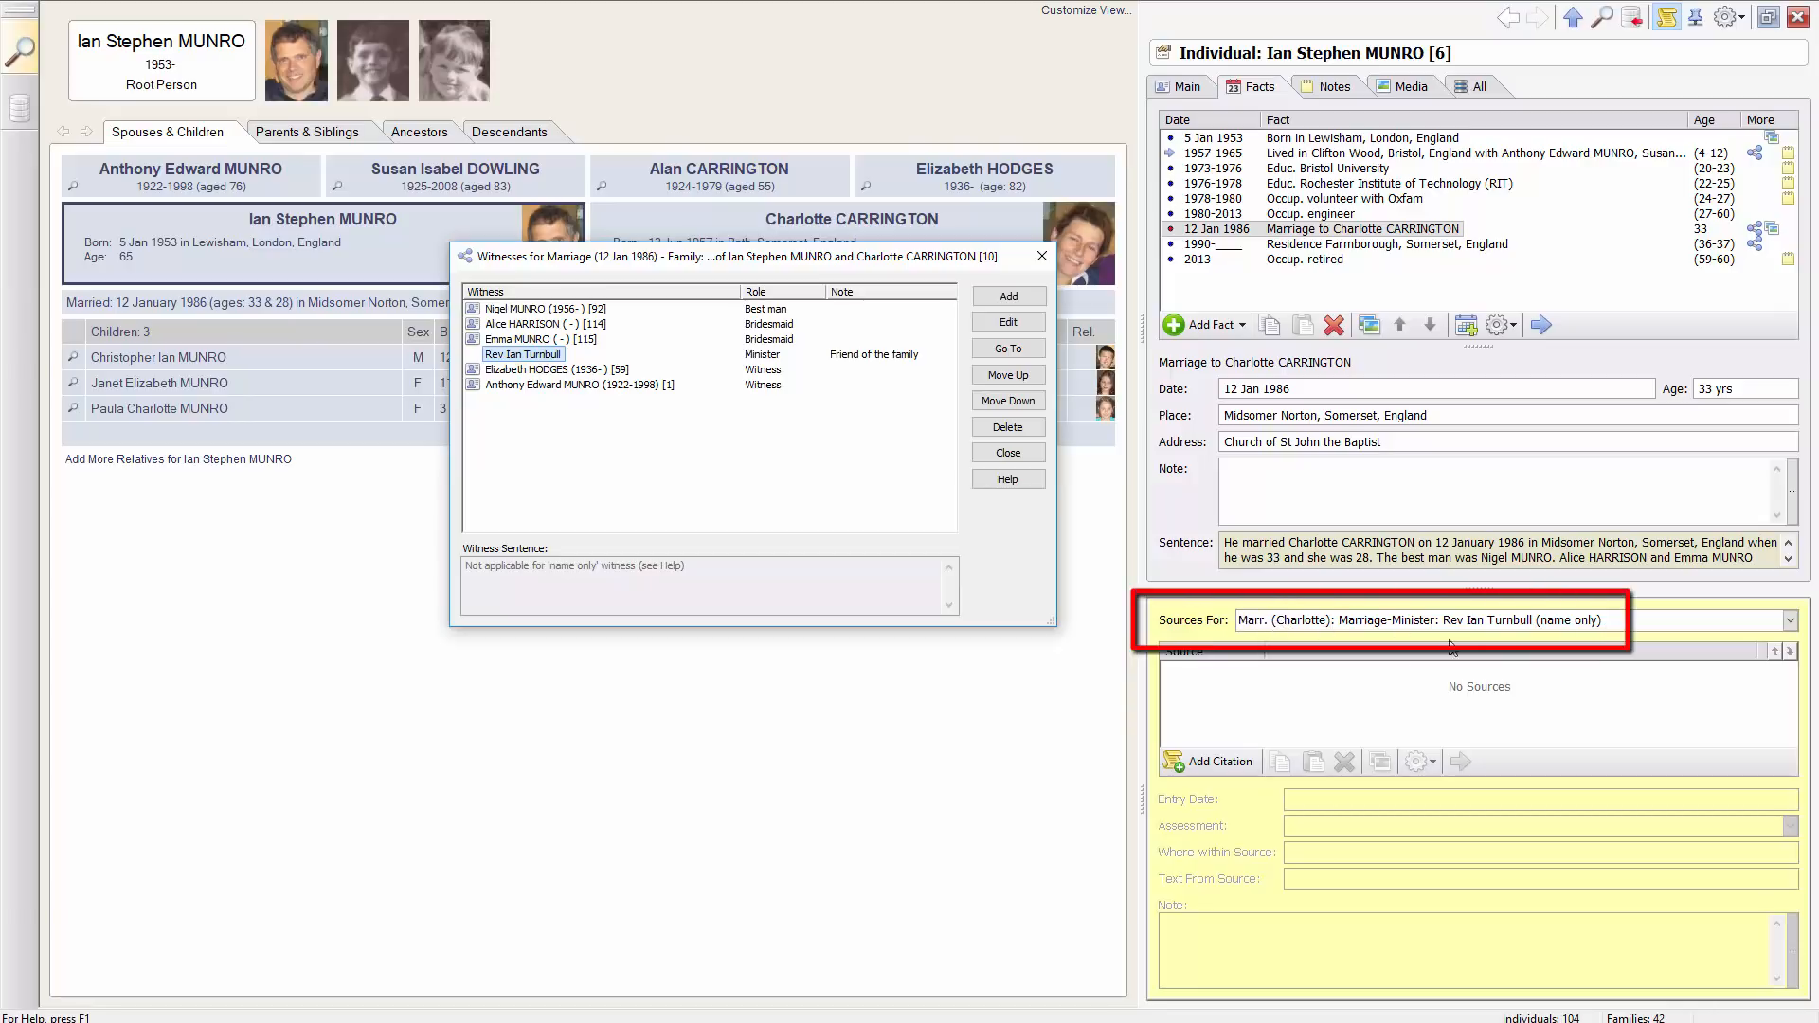
click(1217, 763)
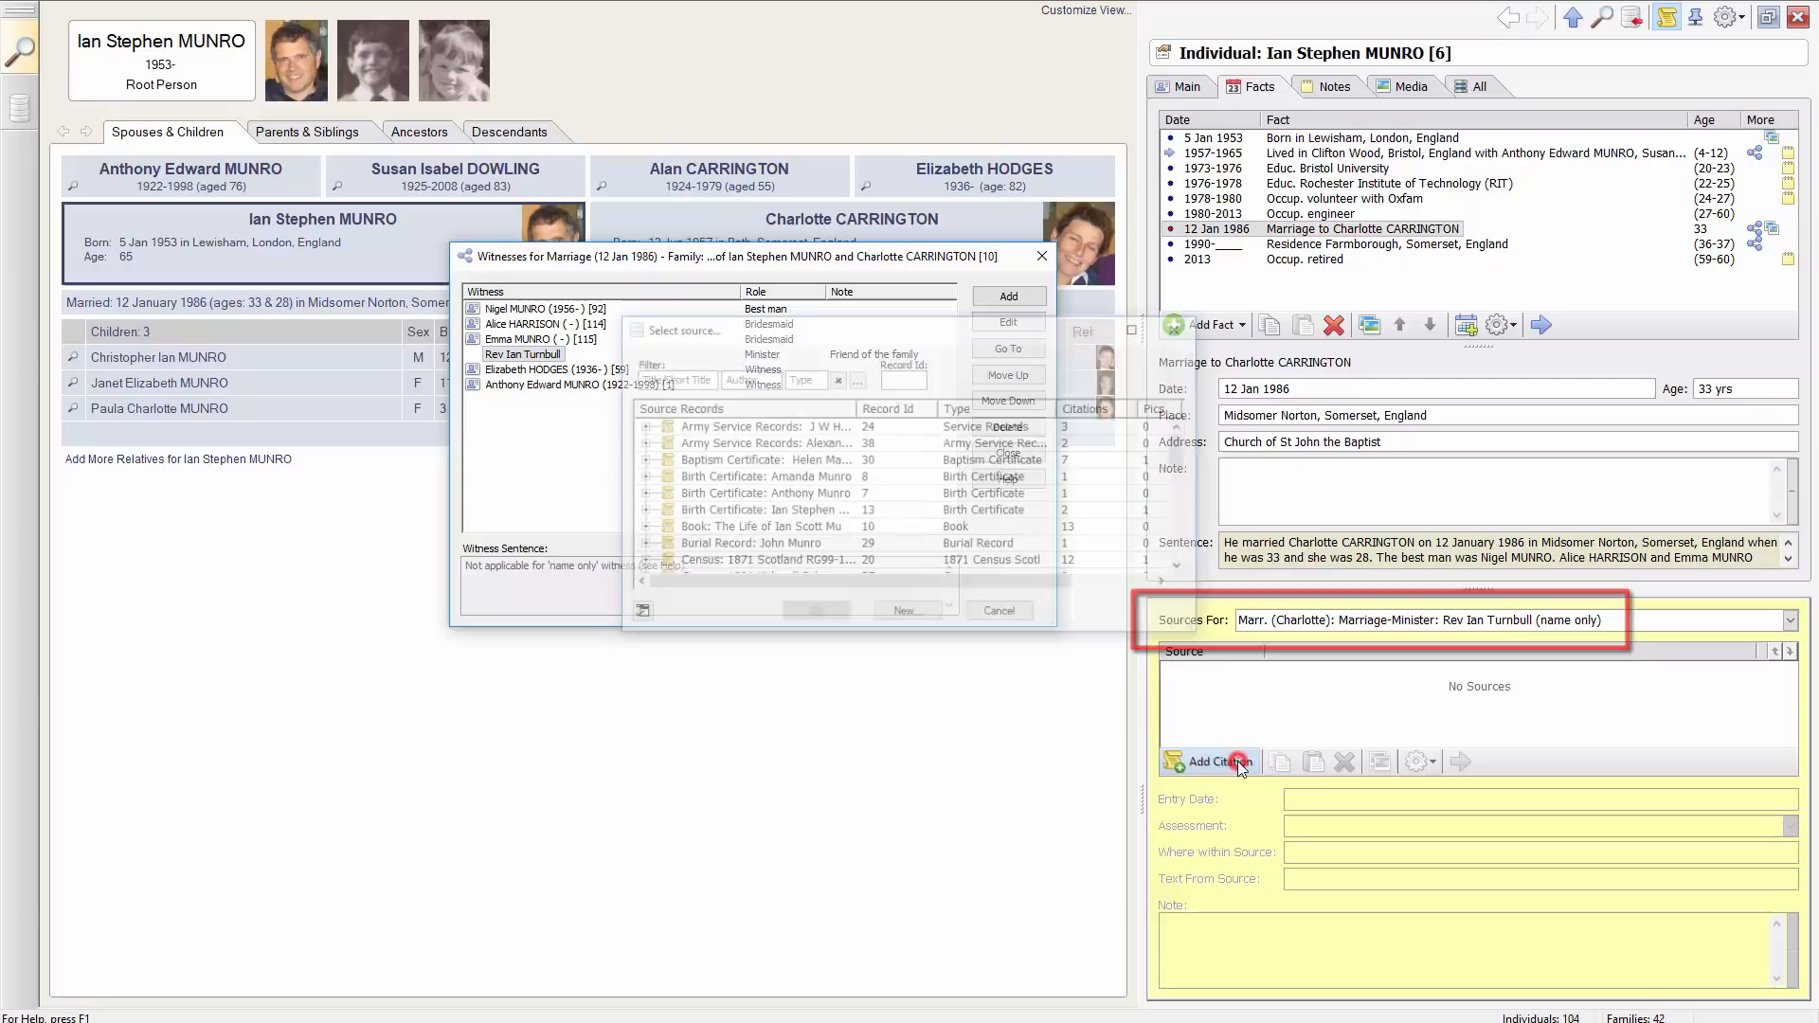
click(723, 532)
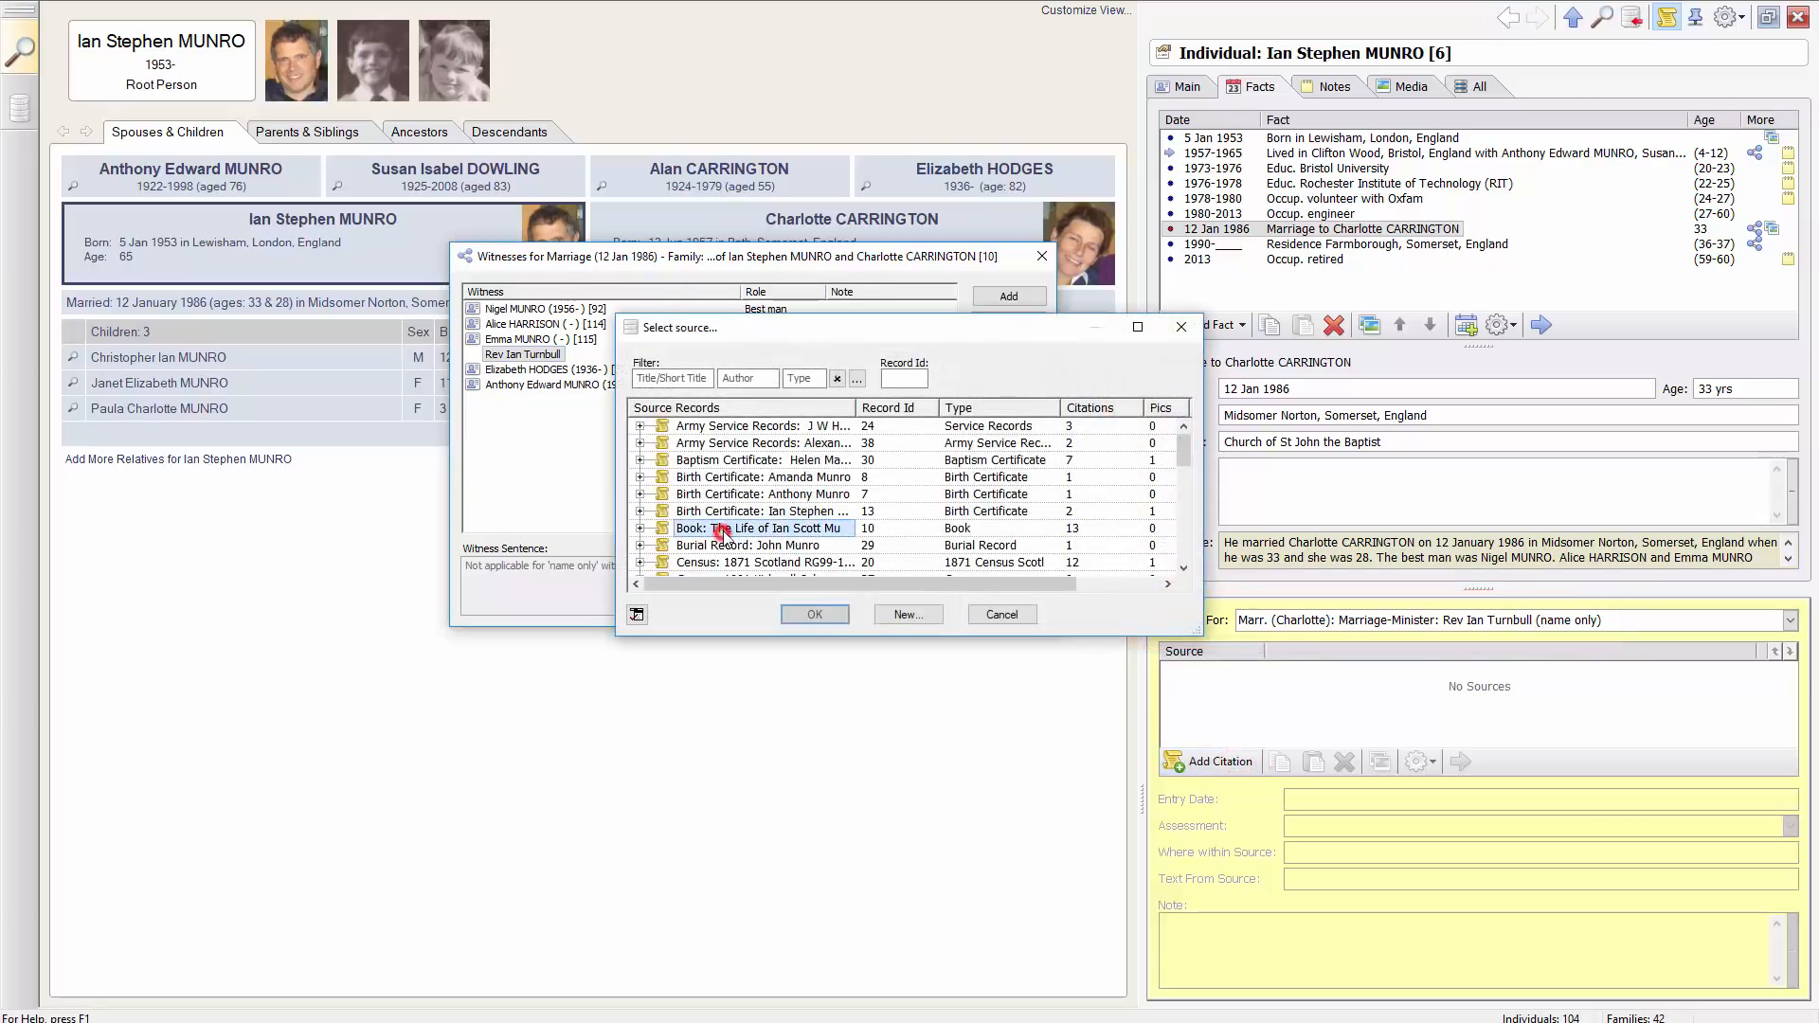
scroll(723, 535, down, 1)
drag(1203, 634, 1207, 947)
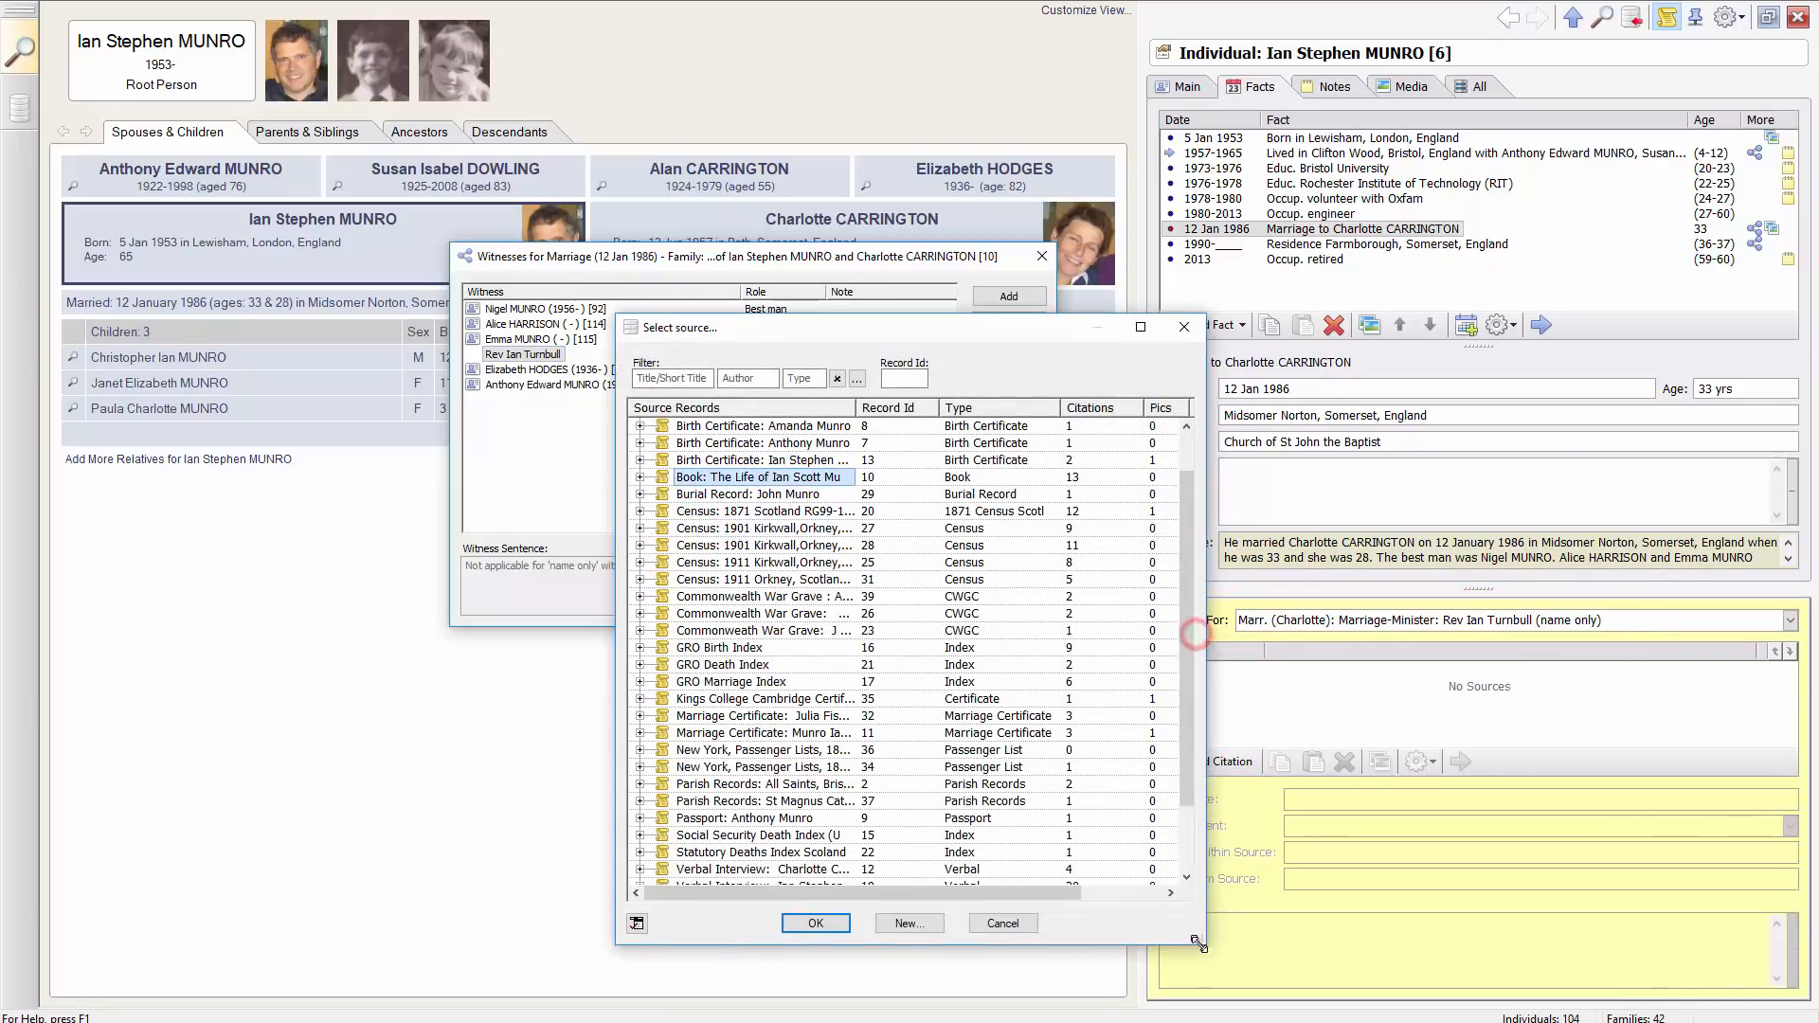
click(777, 733)
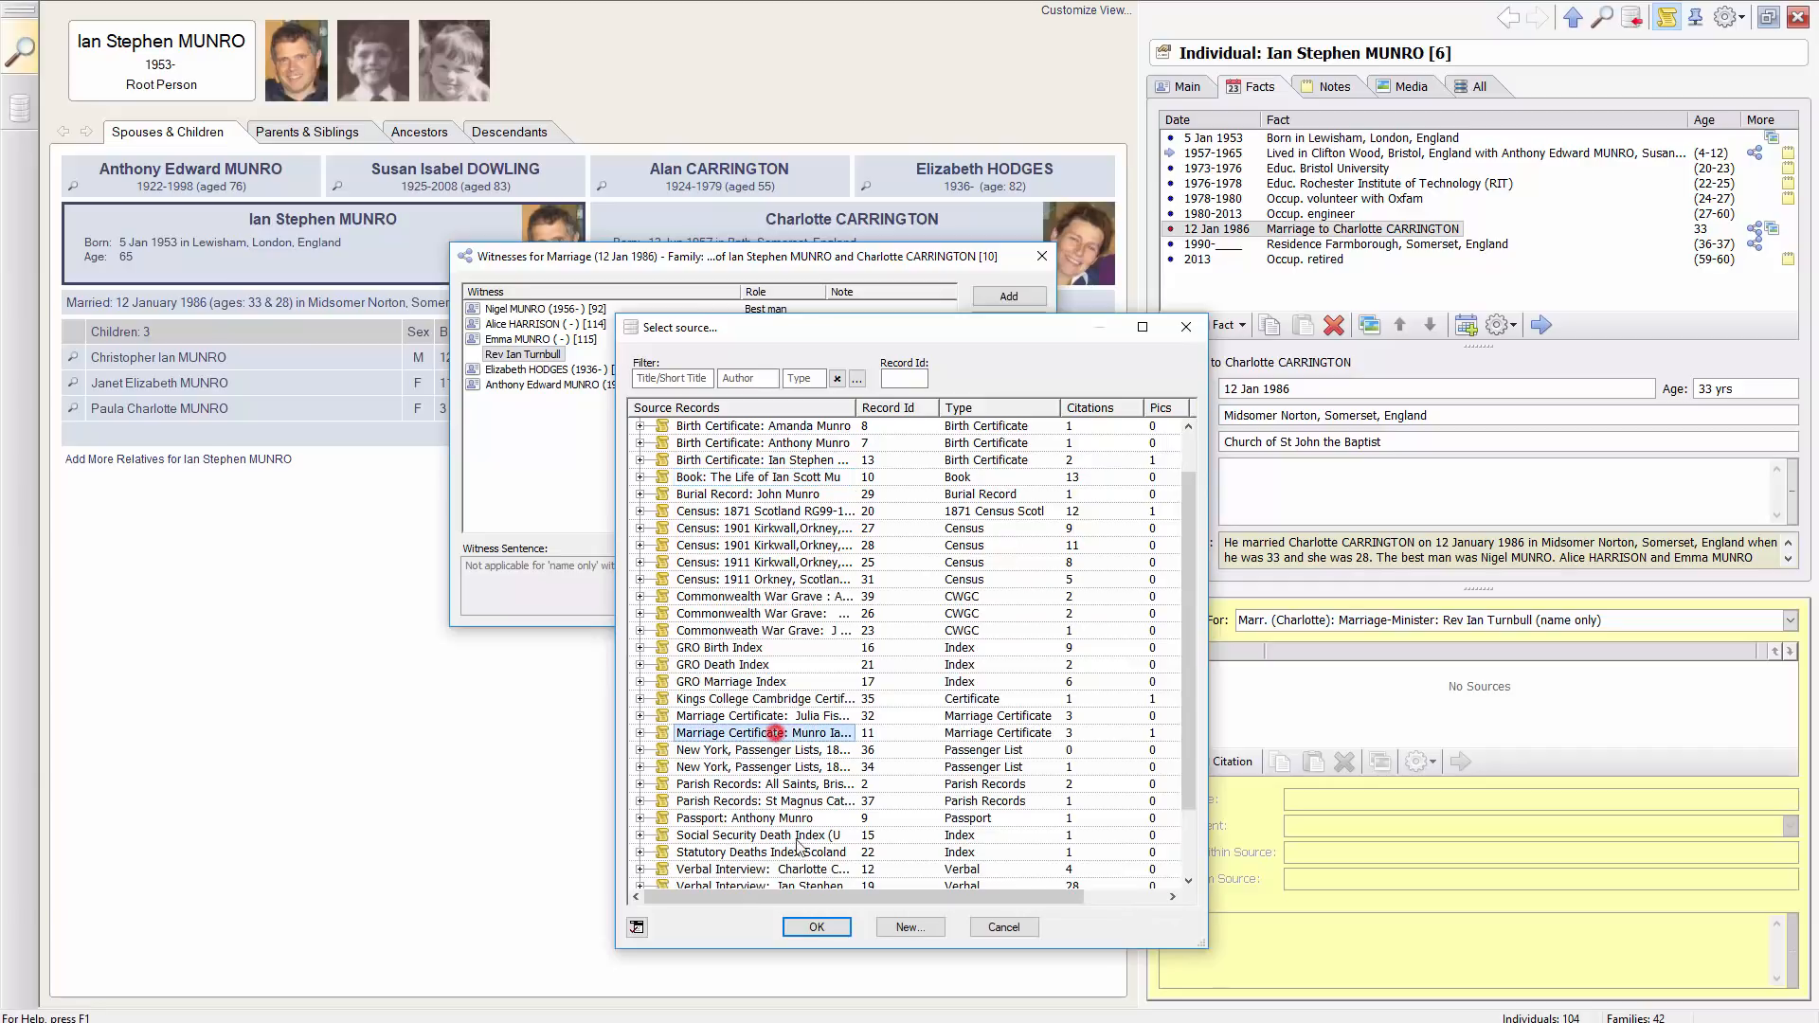
click(817, 927)
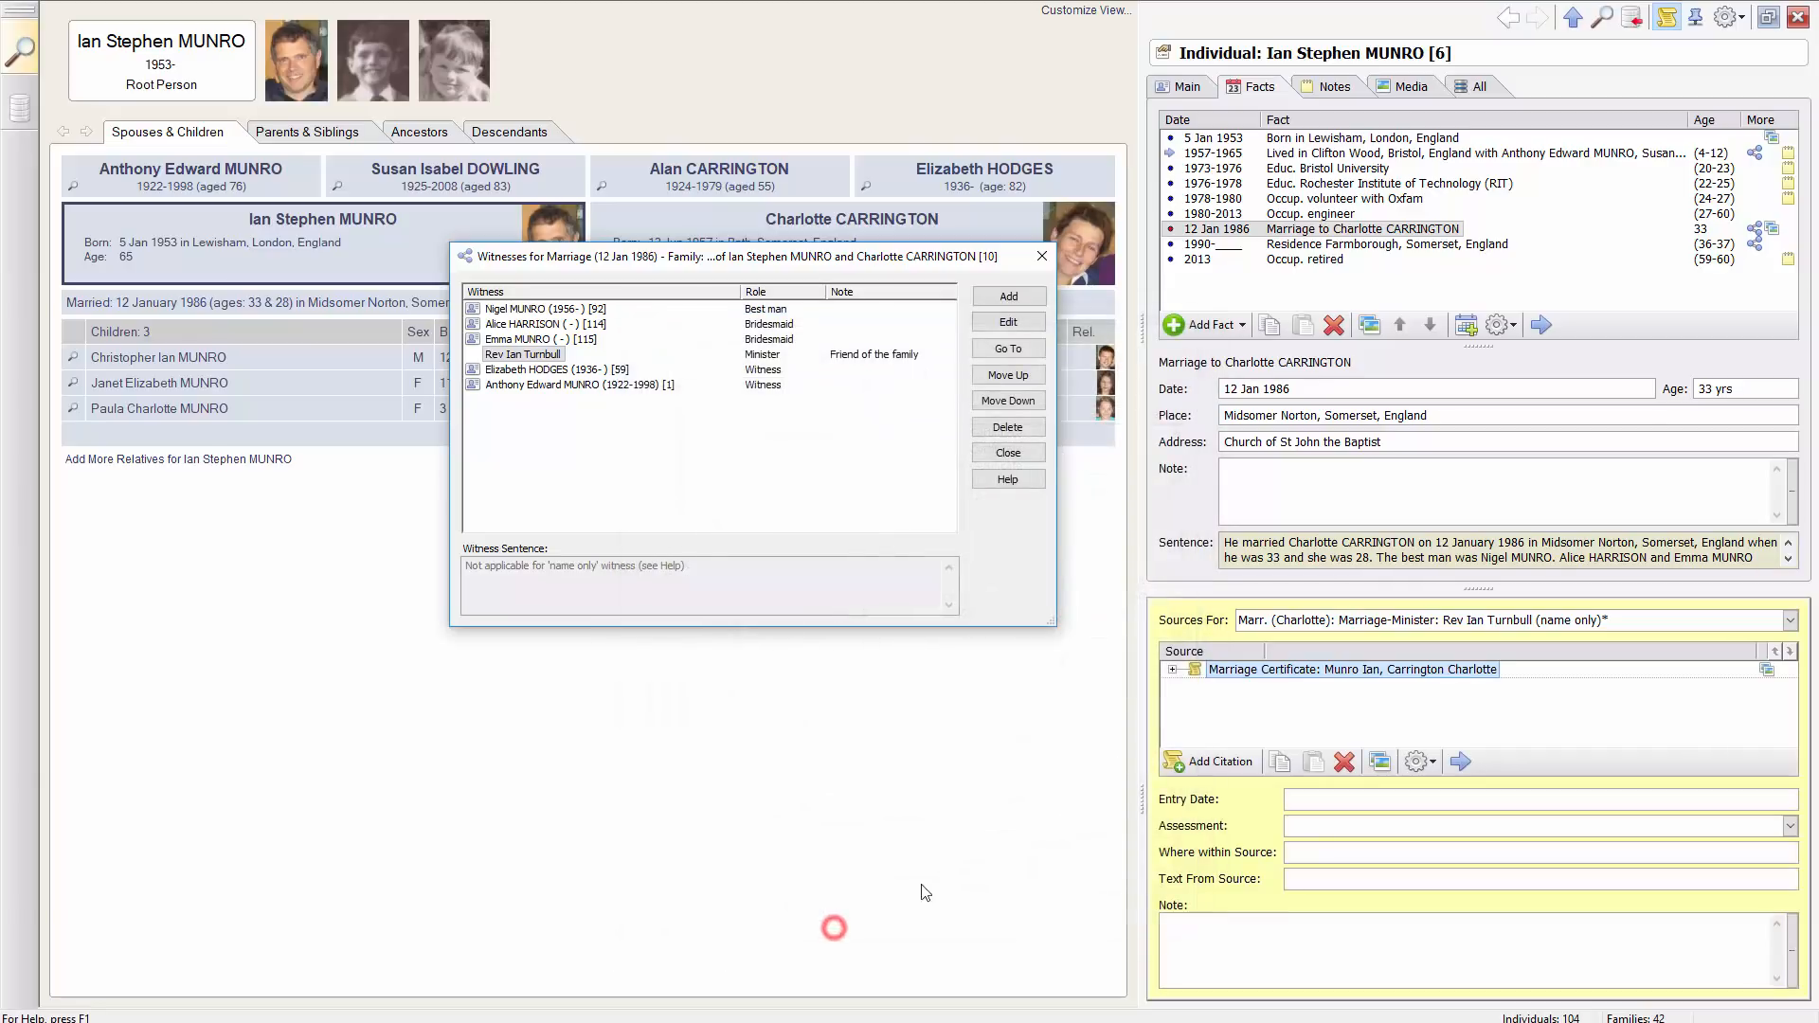
click(535, 383)
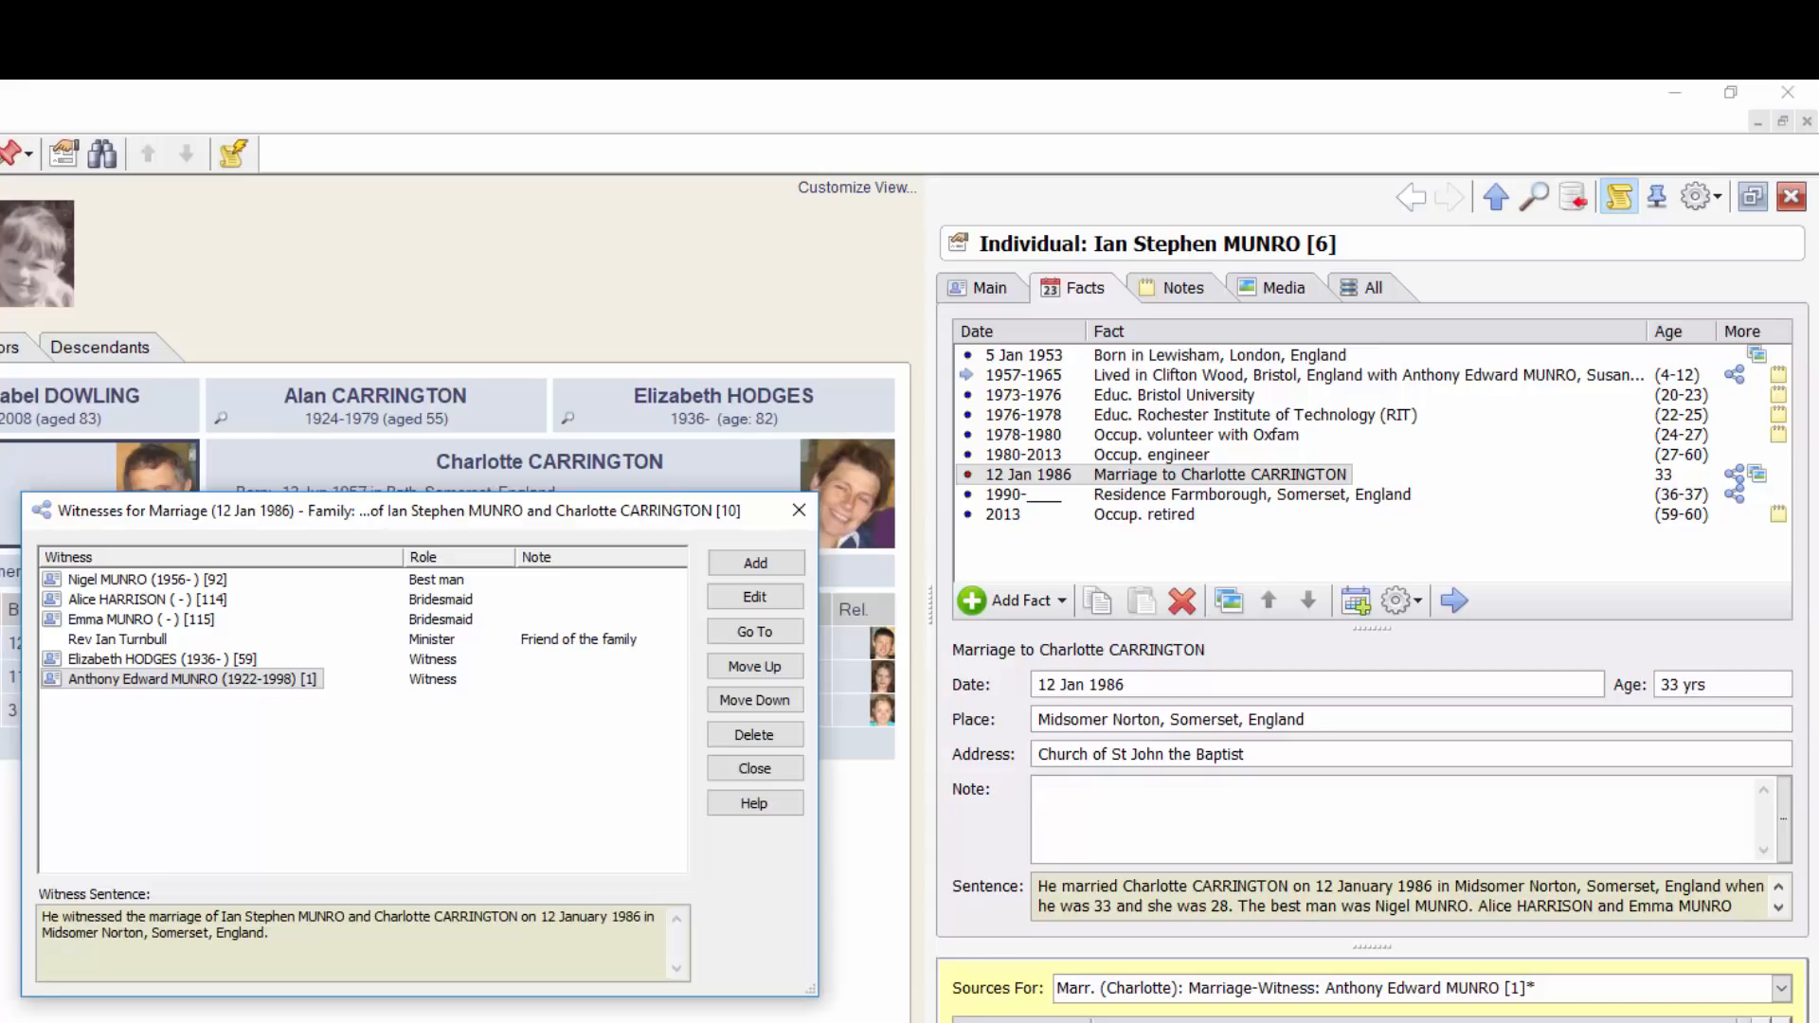
Switch to the bride's record and jump to the best man's witness event
click(1125, 479)
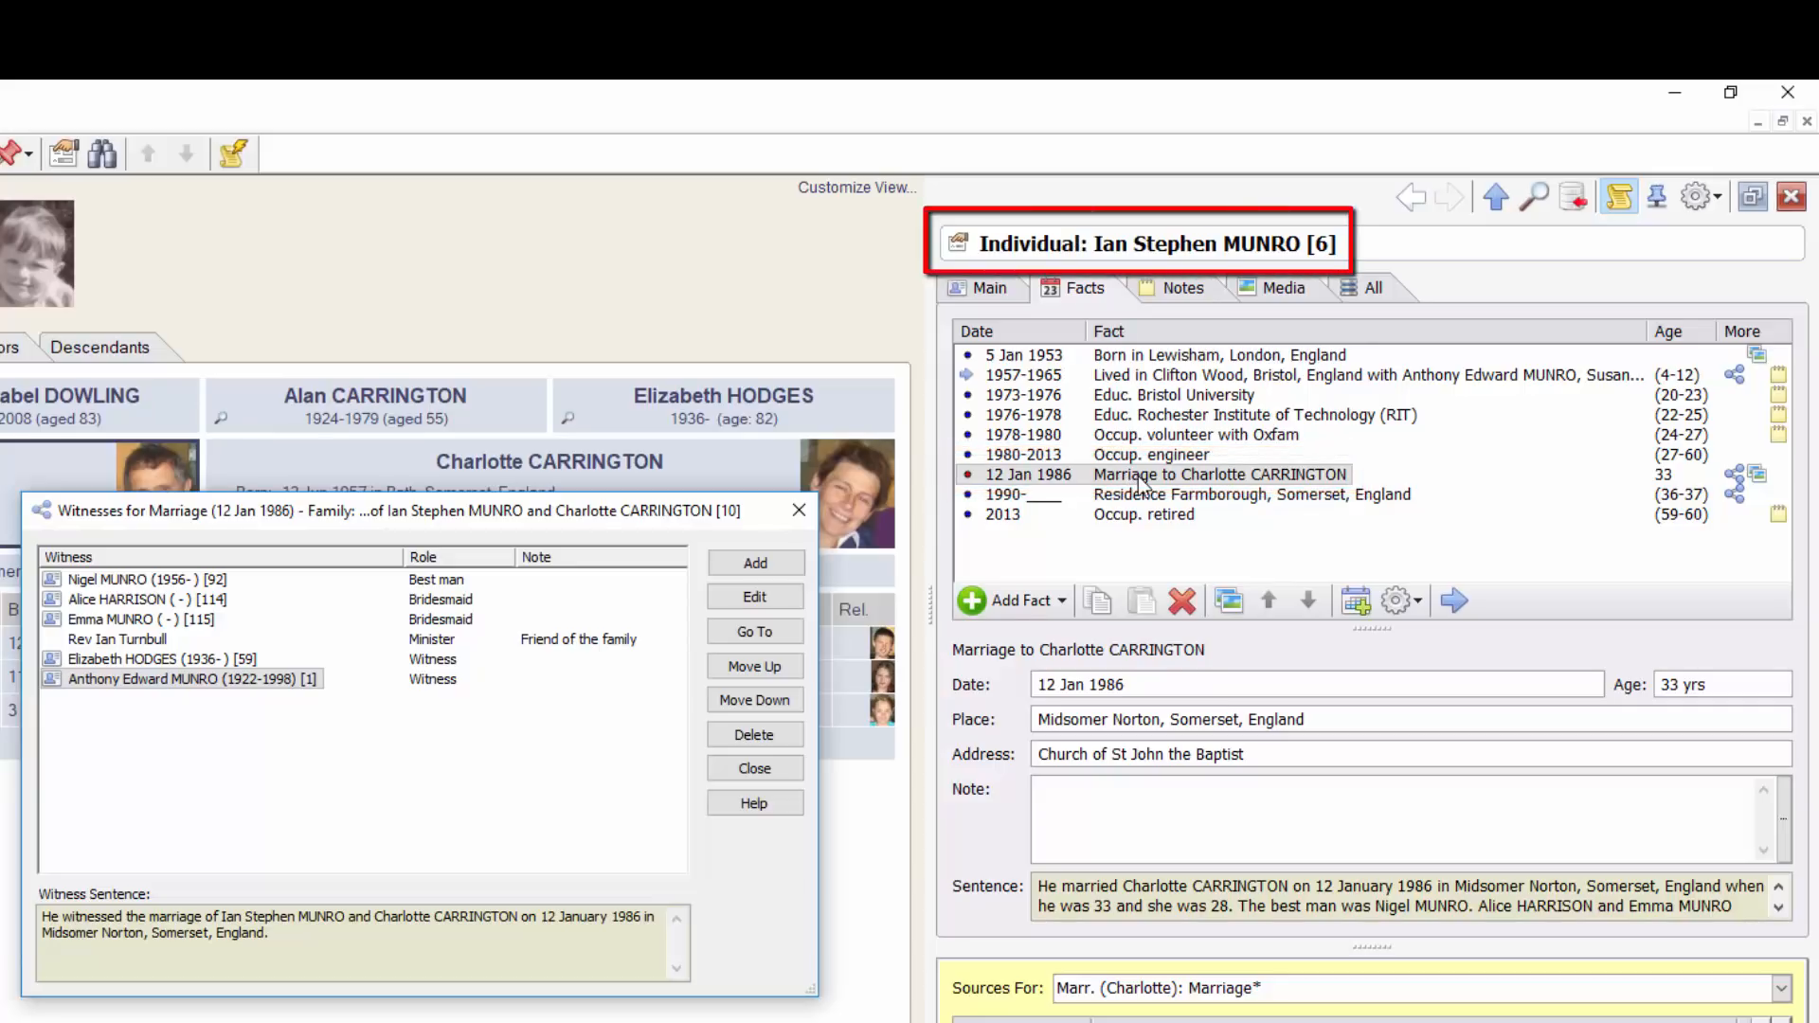
click(1454, 601)
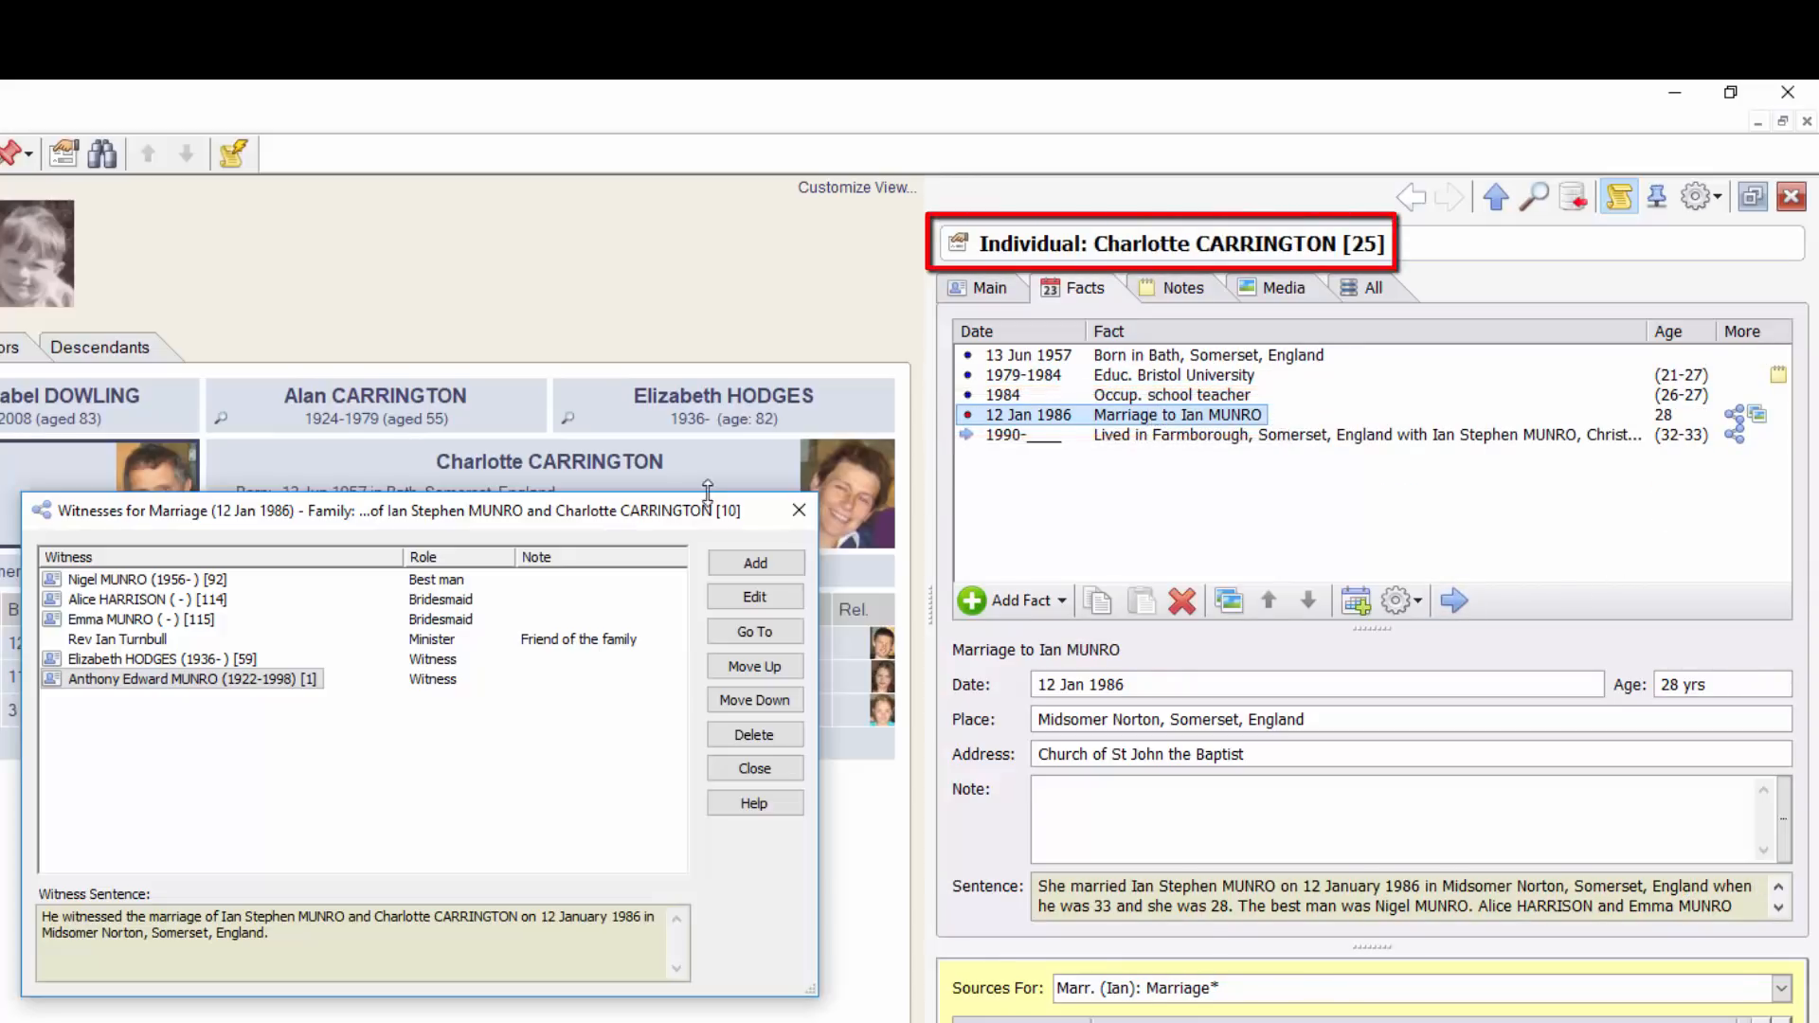
click(110, 580)
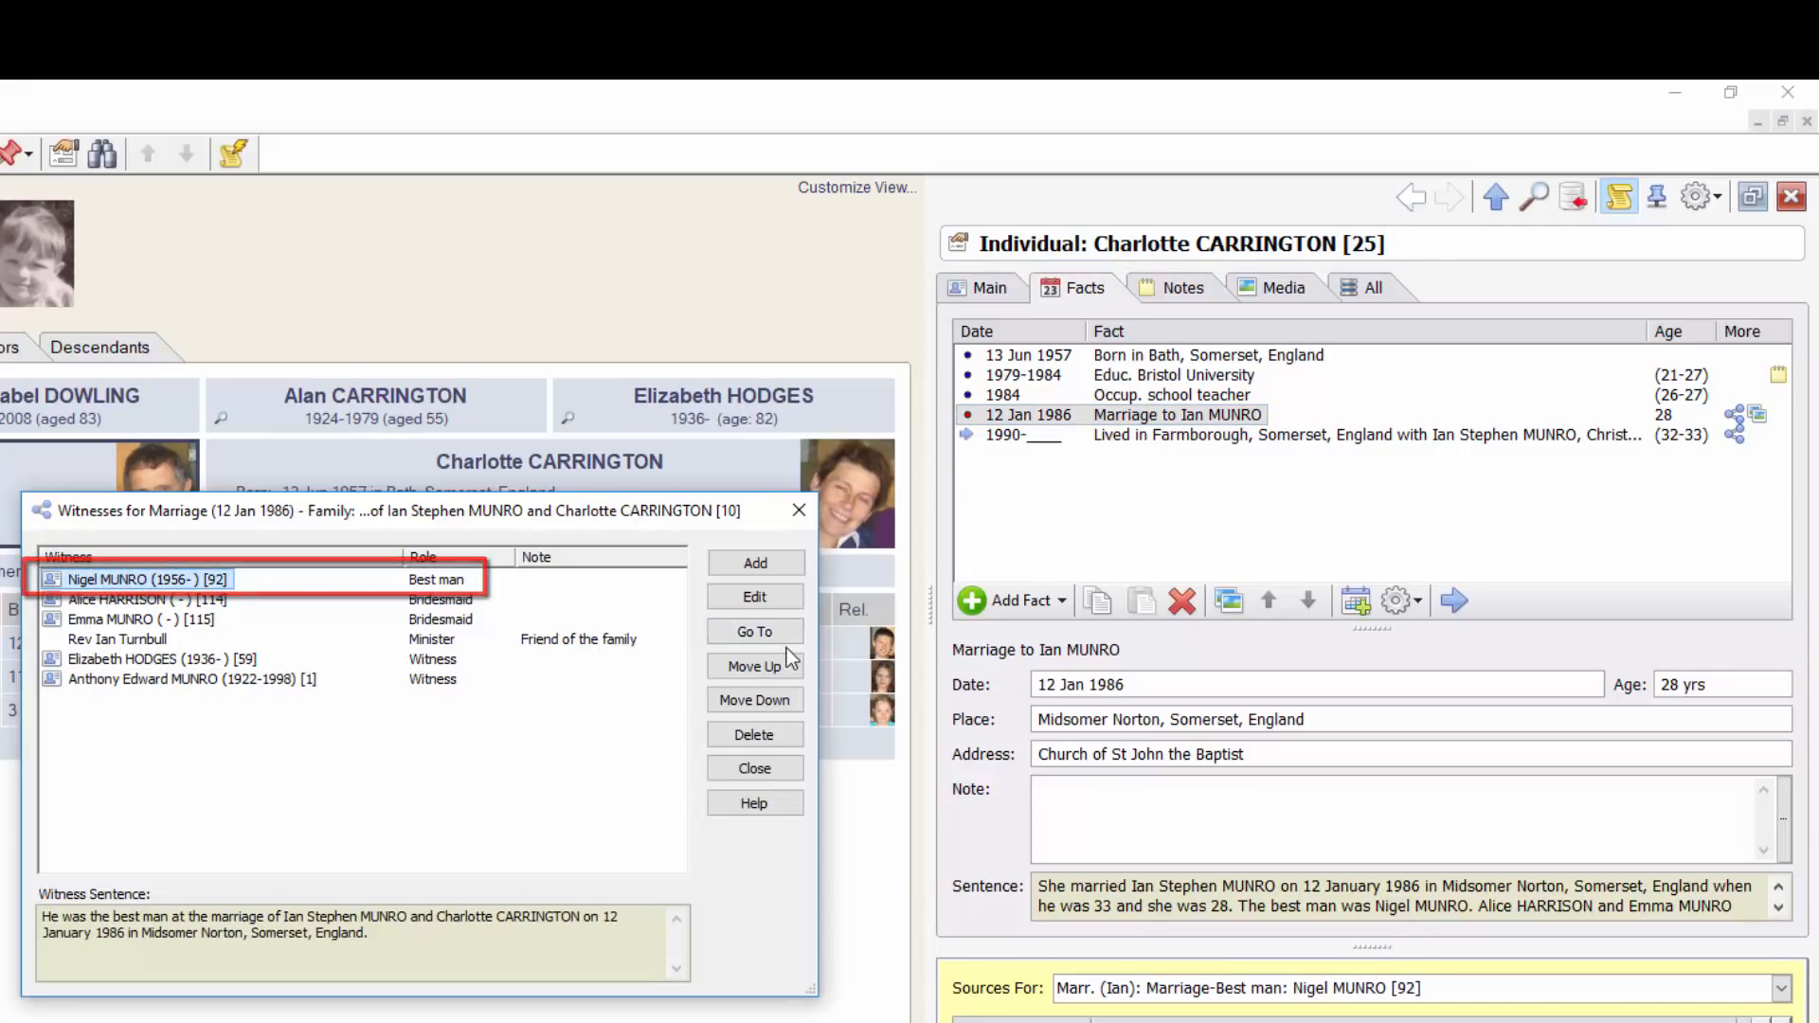
click(768, 630)
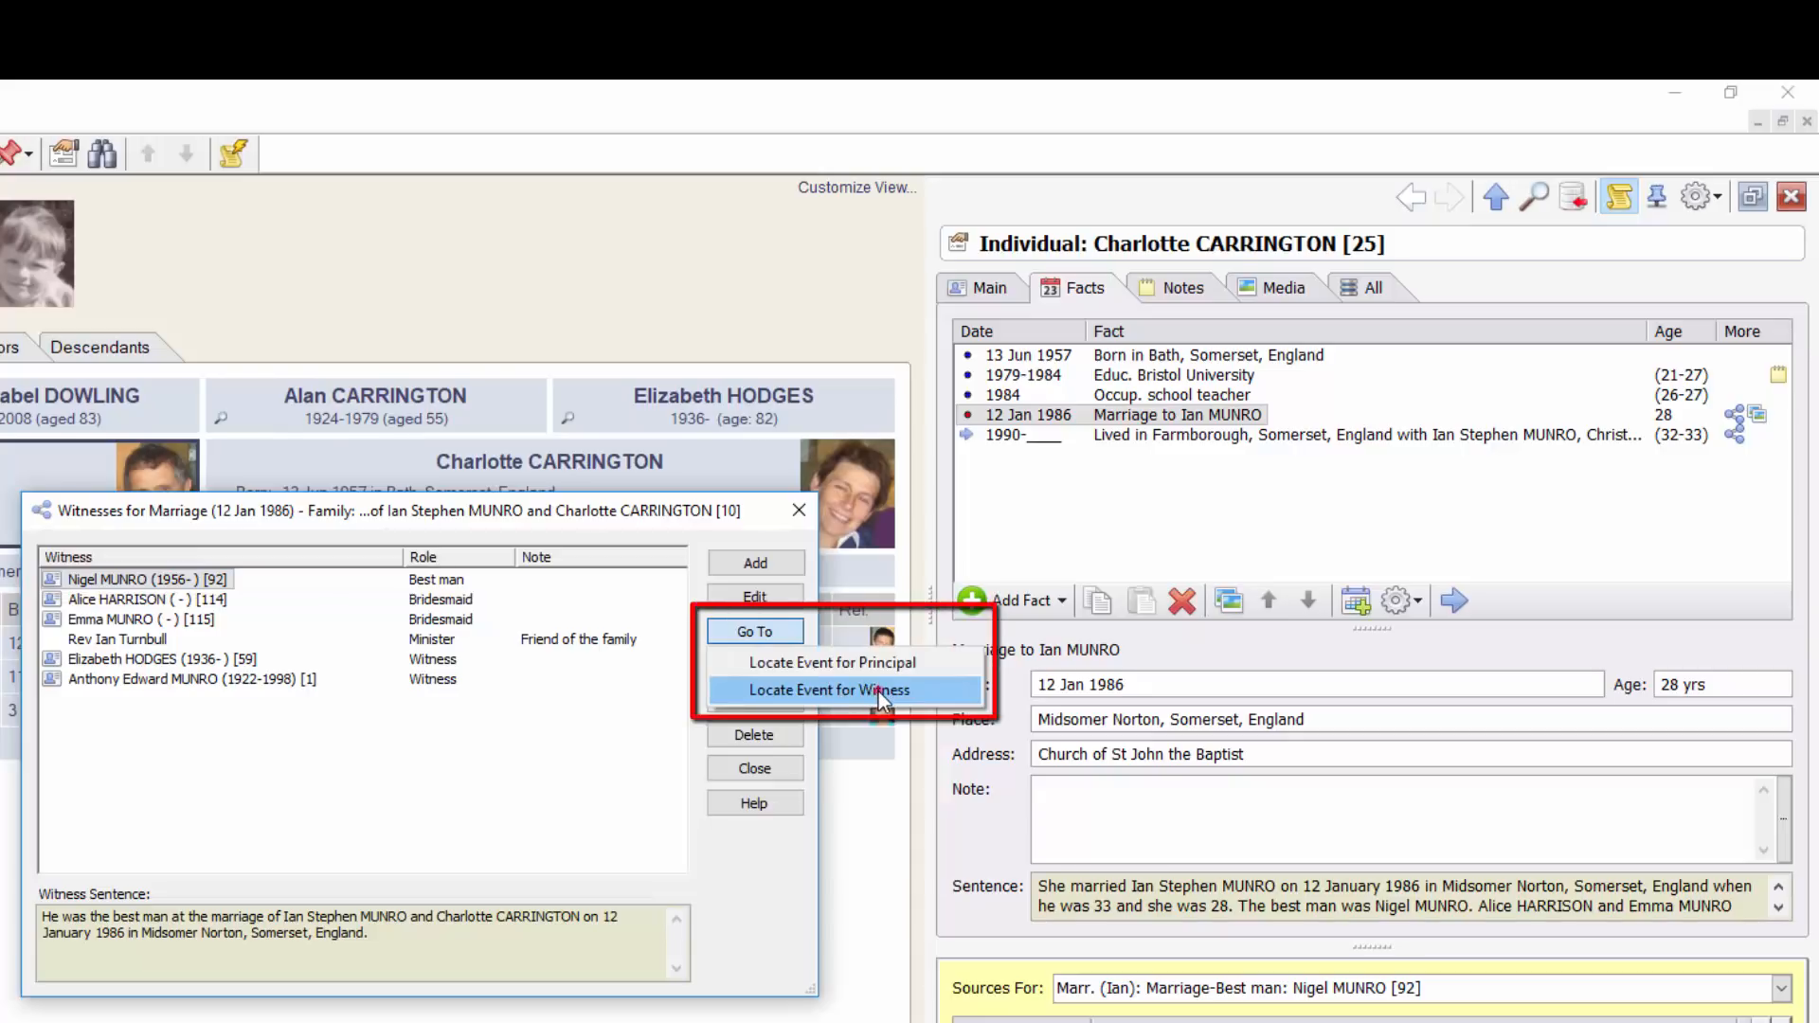
click(877, 691)
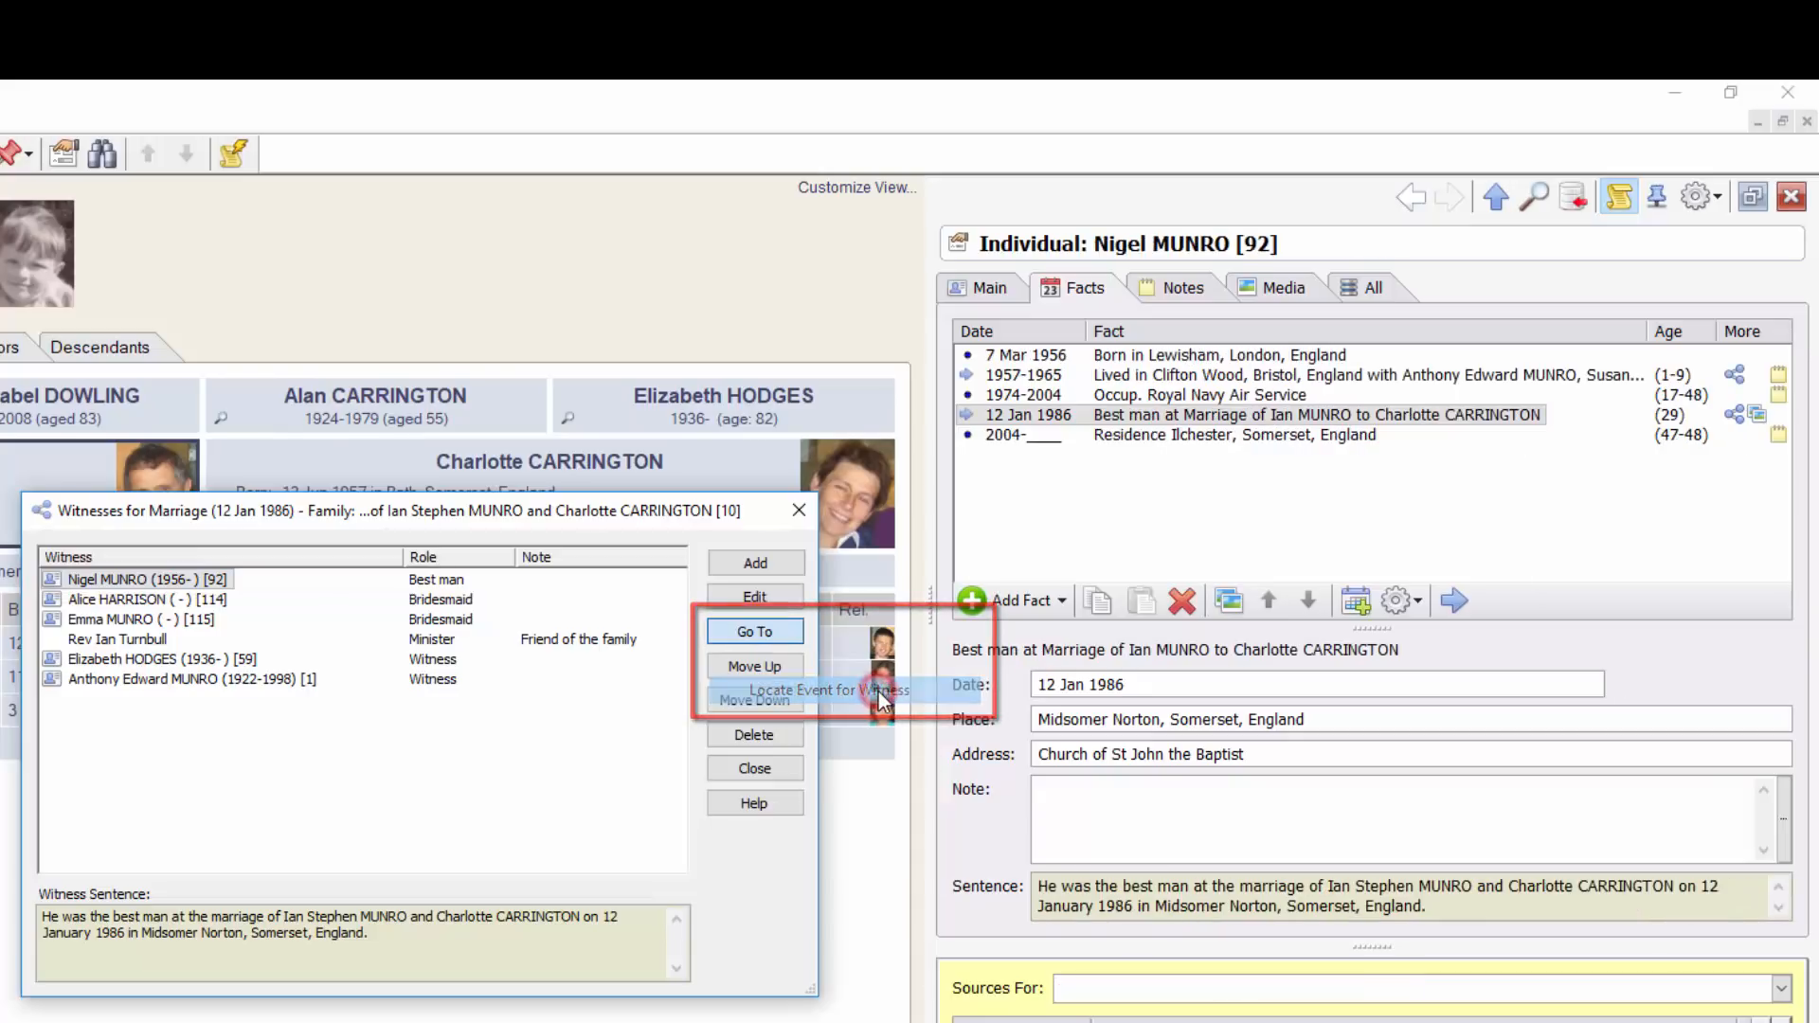
click(1236, 417)
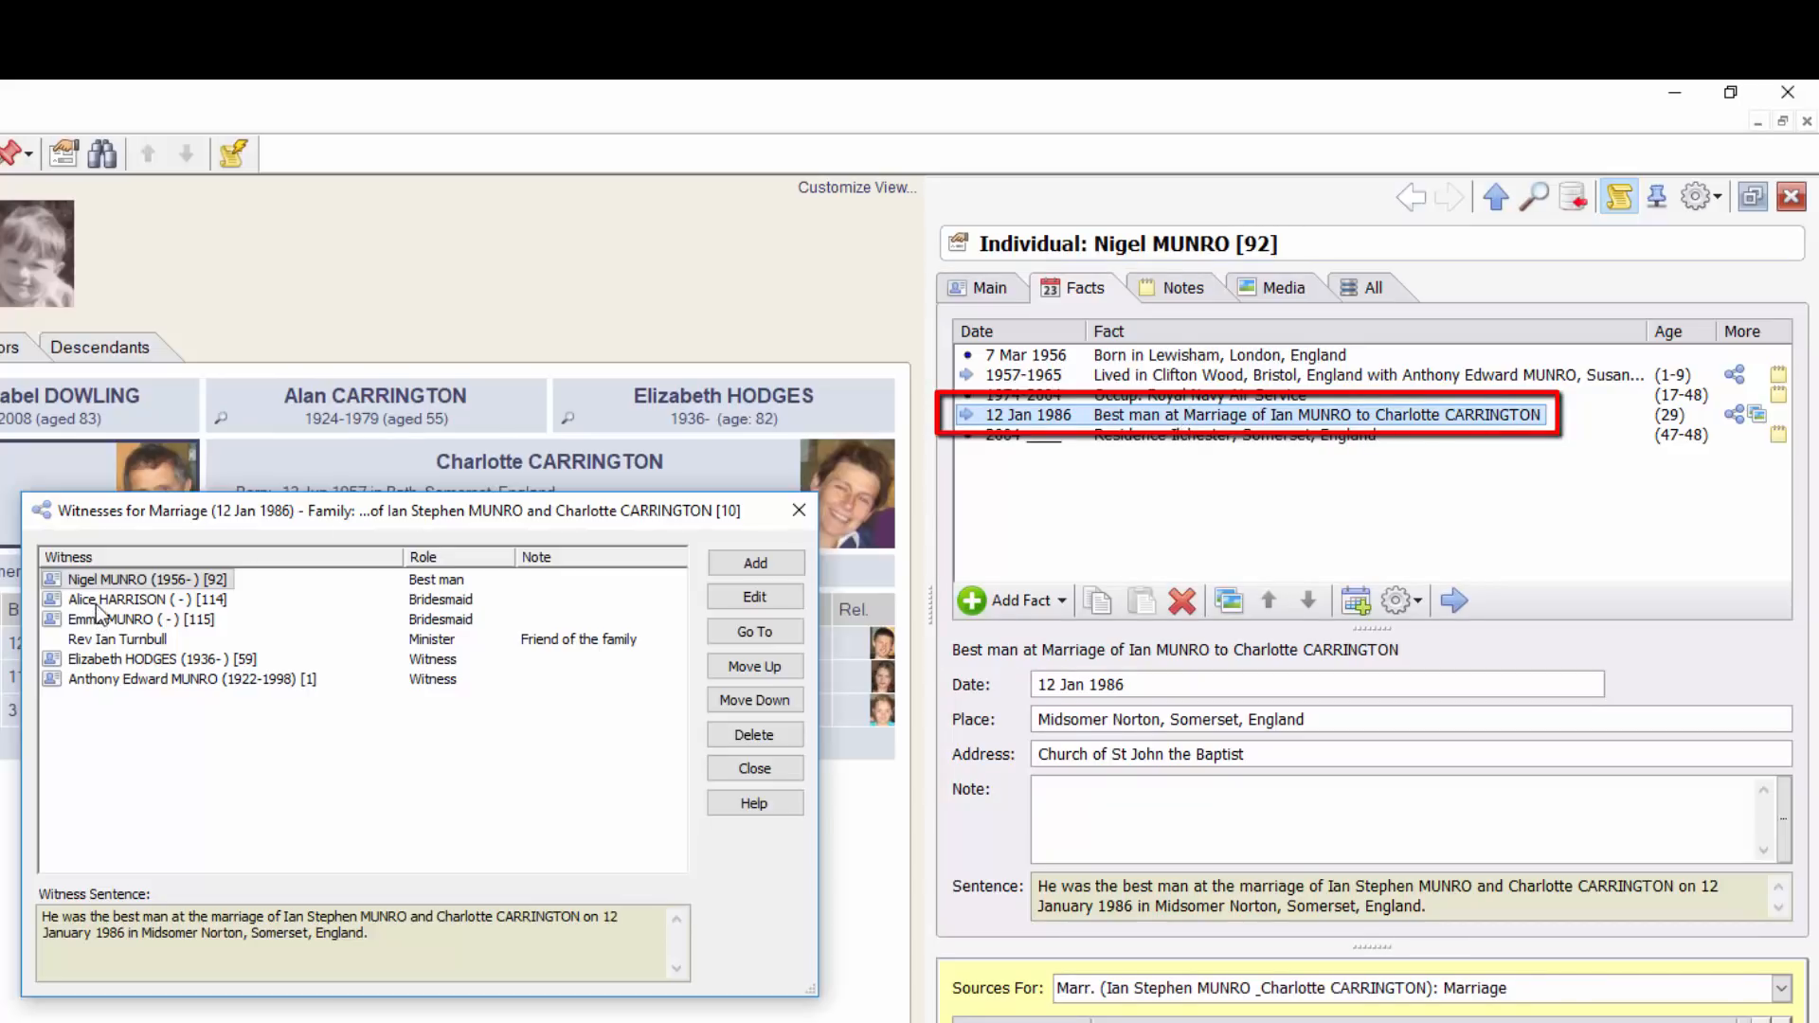
Jump to a bridesmaid's event, review the other witness sentences, and close the witnesses list
click(126, 600)
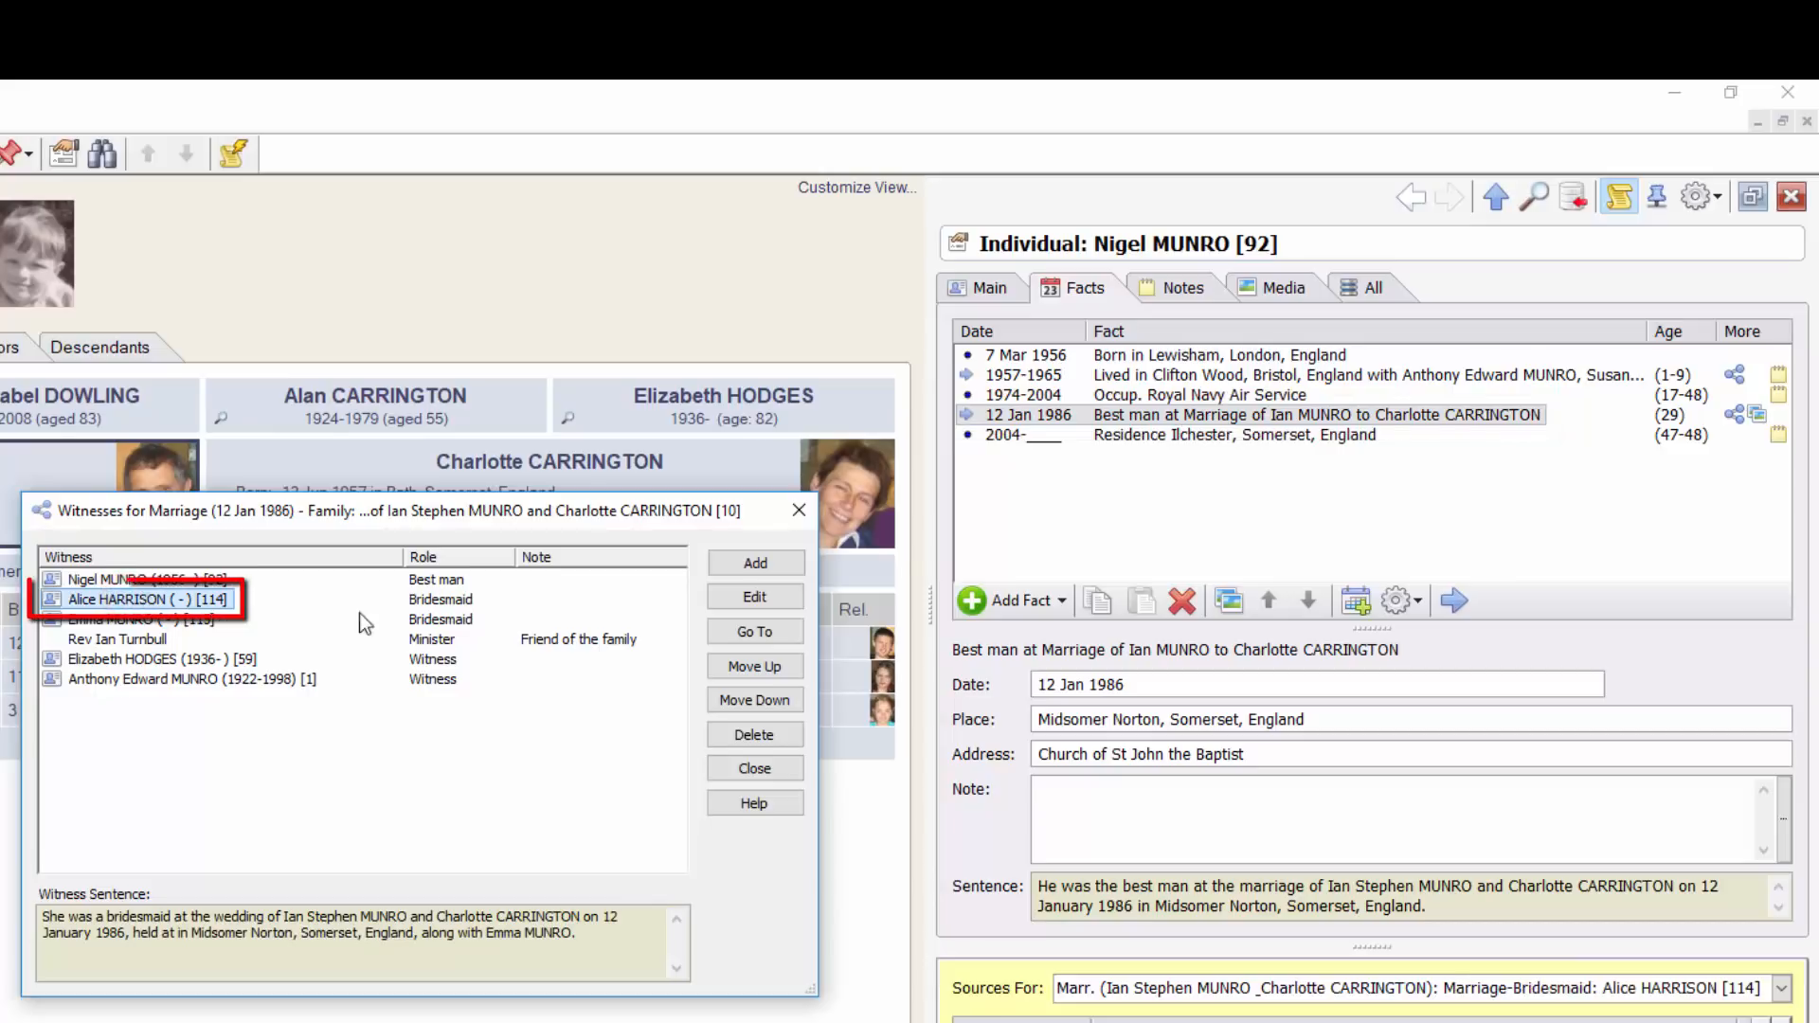
click(755, 632)
click(854, 692)
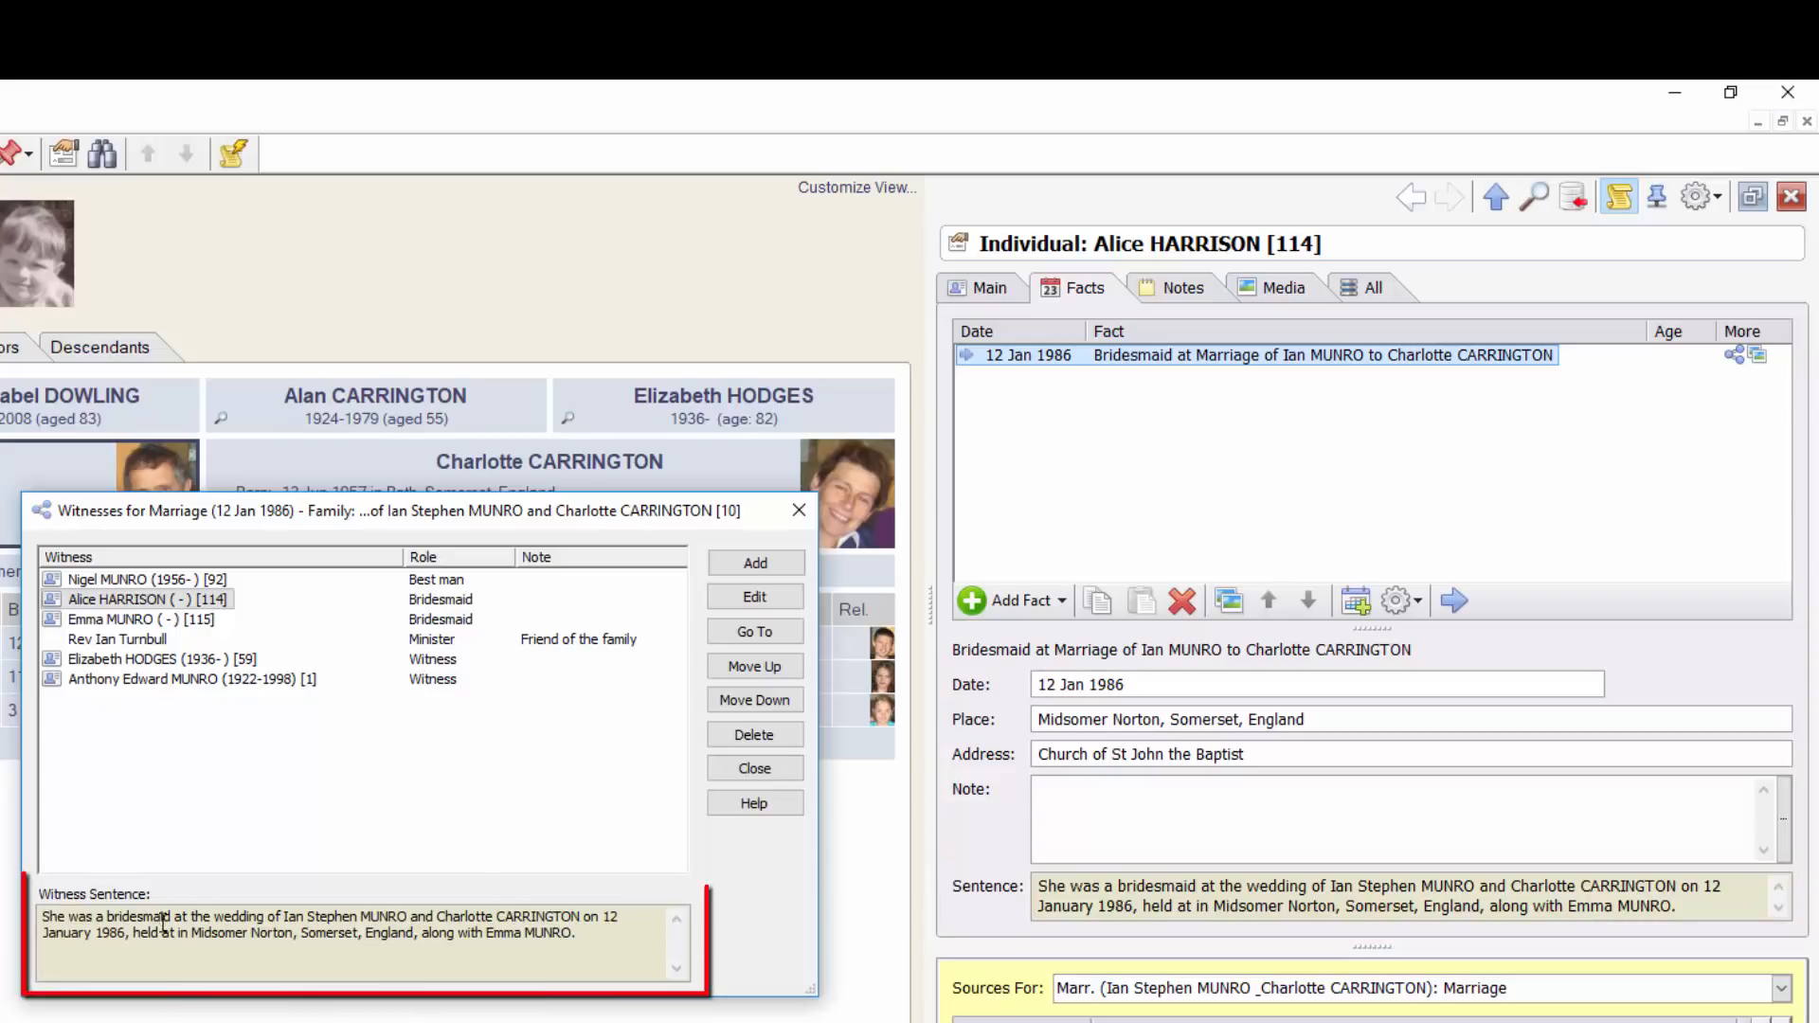
click(290, 515)
click(109, 620)
click(114, 639)
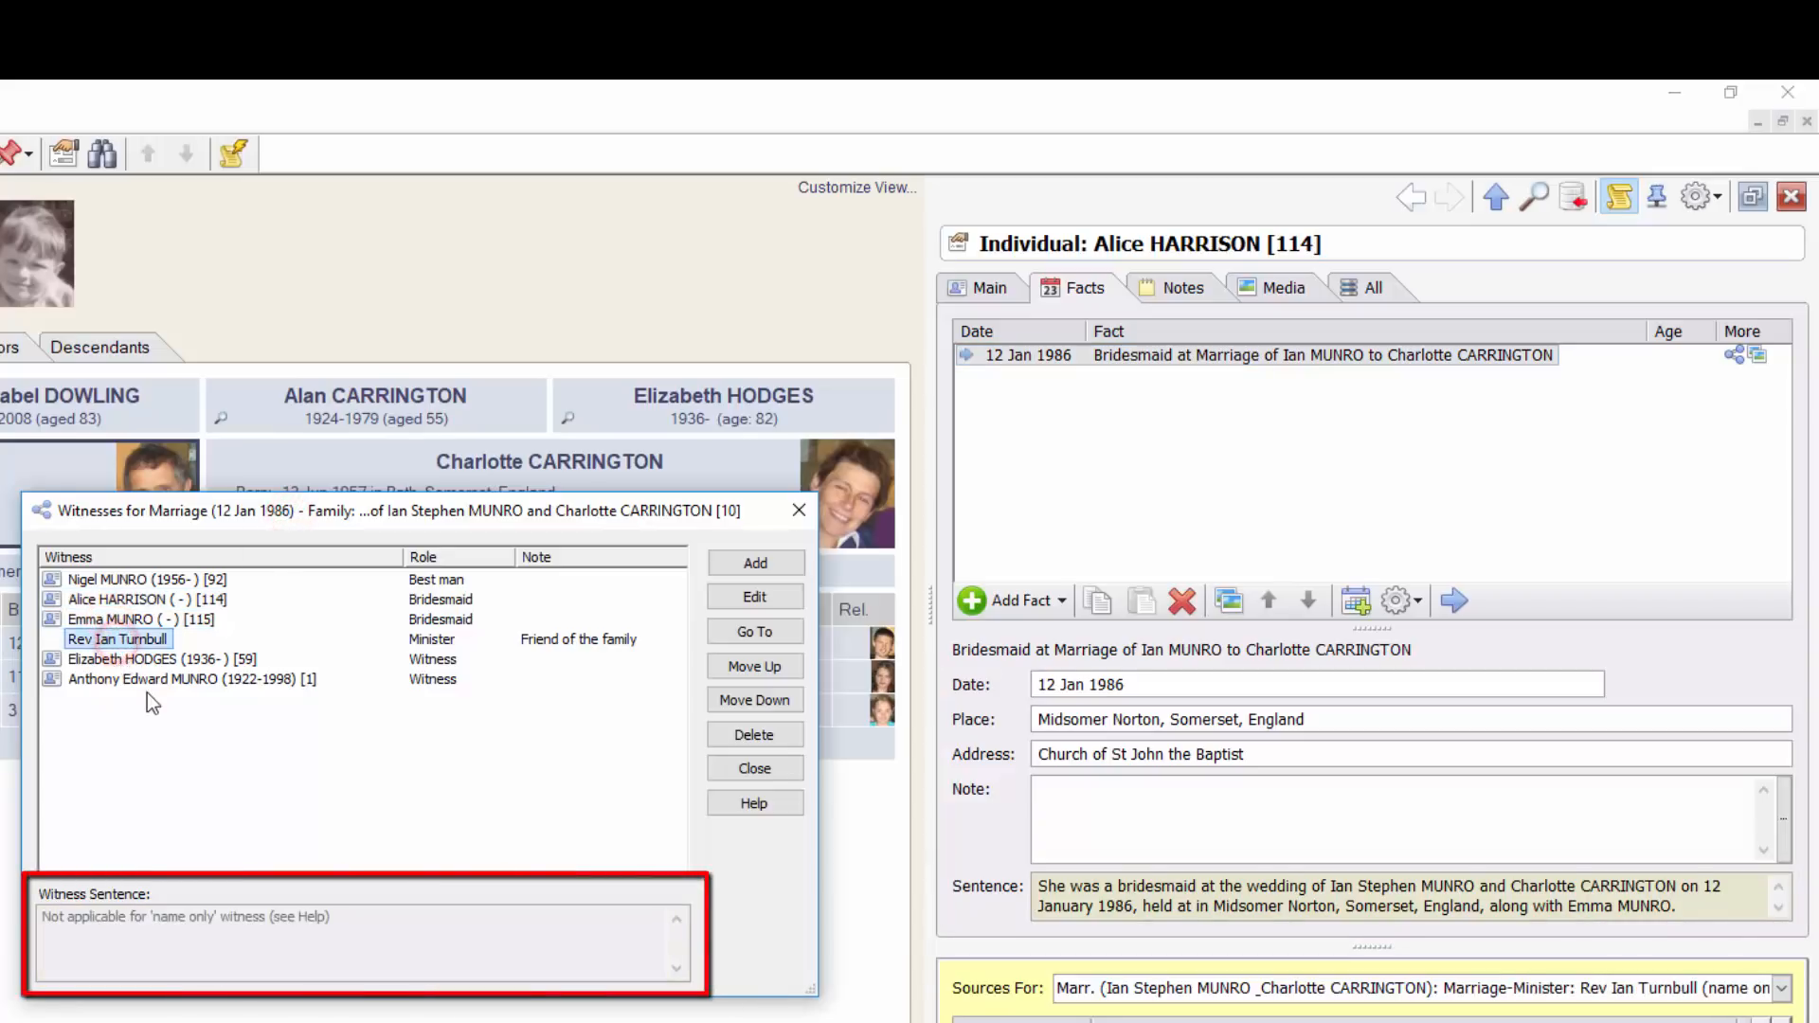
click(132, 620)
click(140, 659)
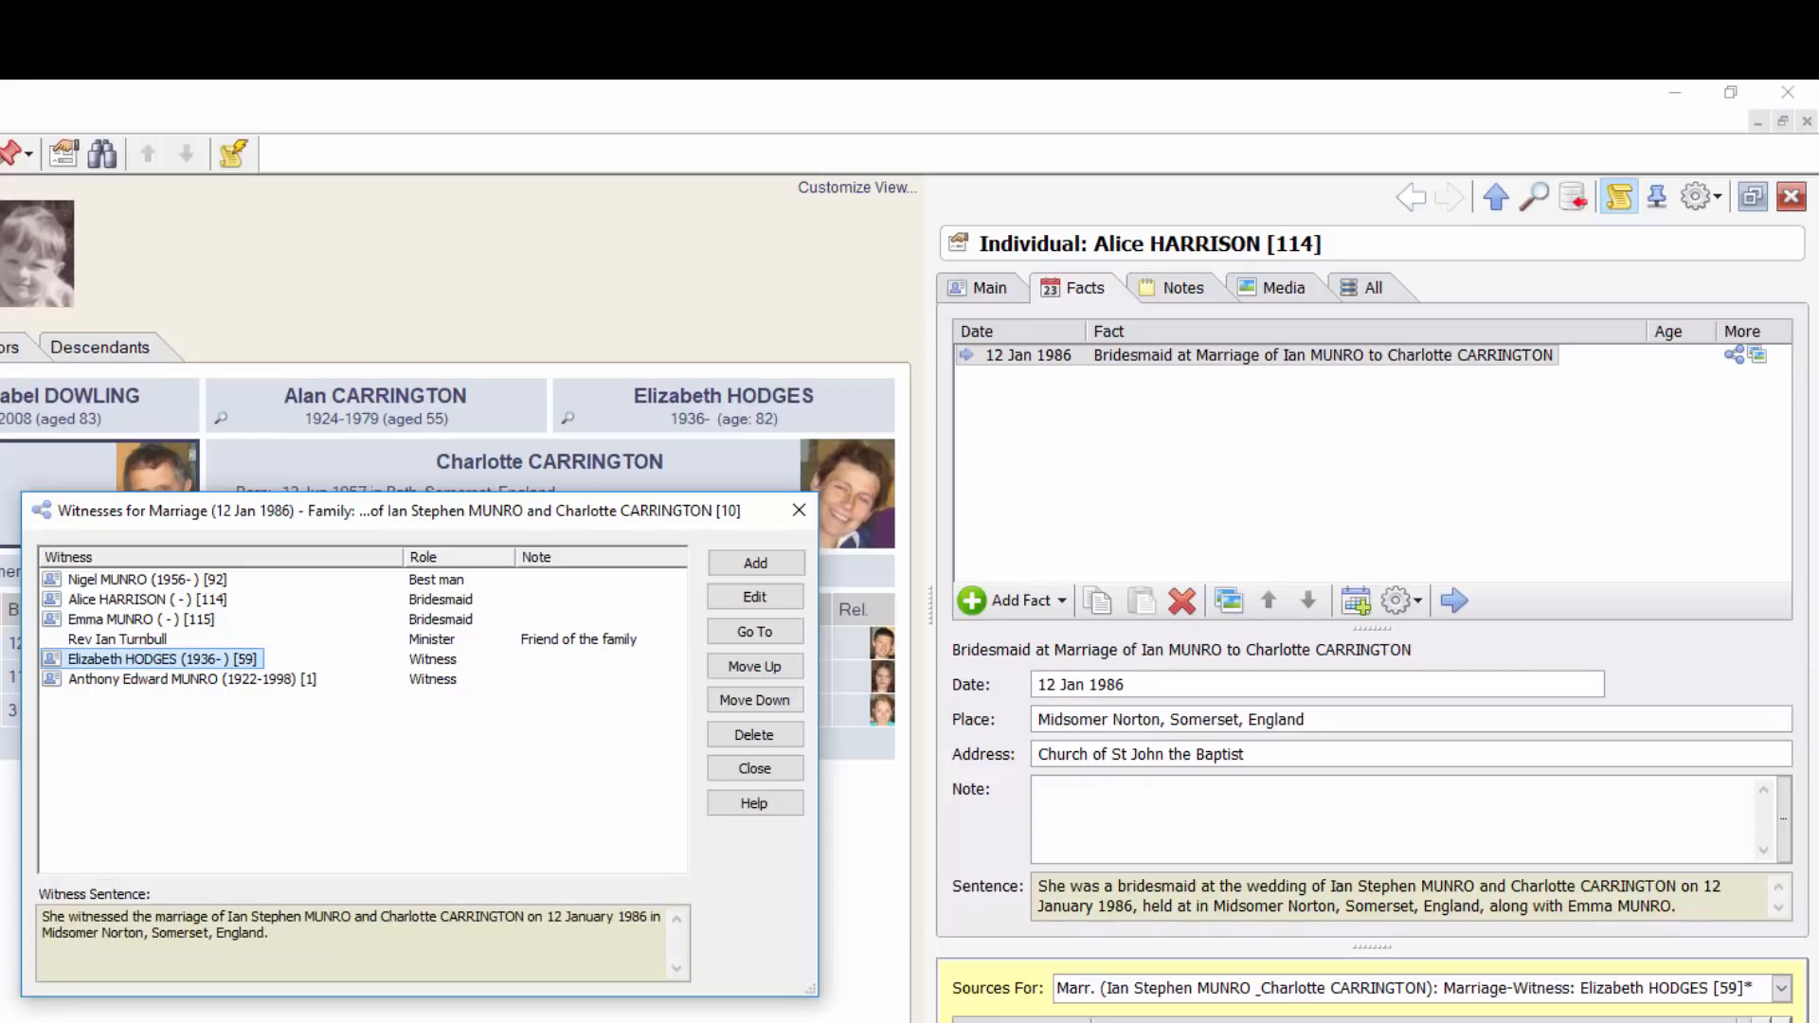
click(754, 769)
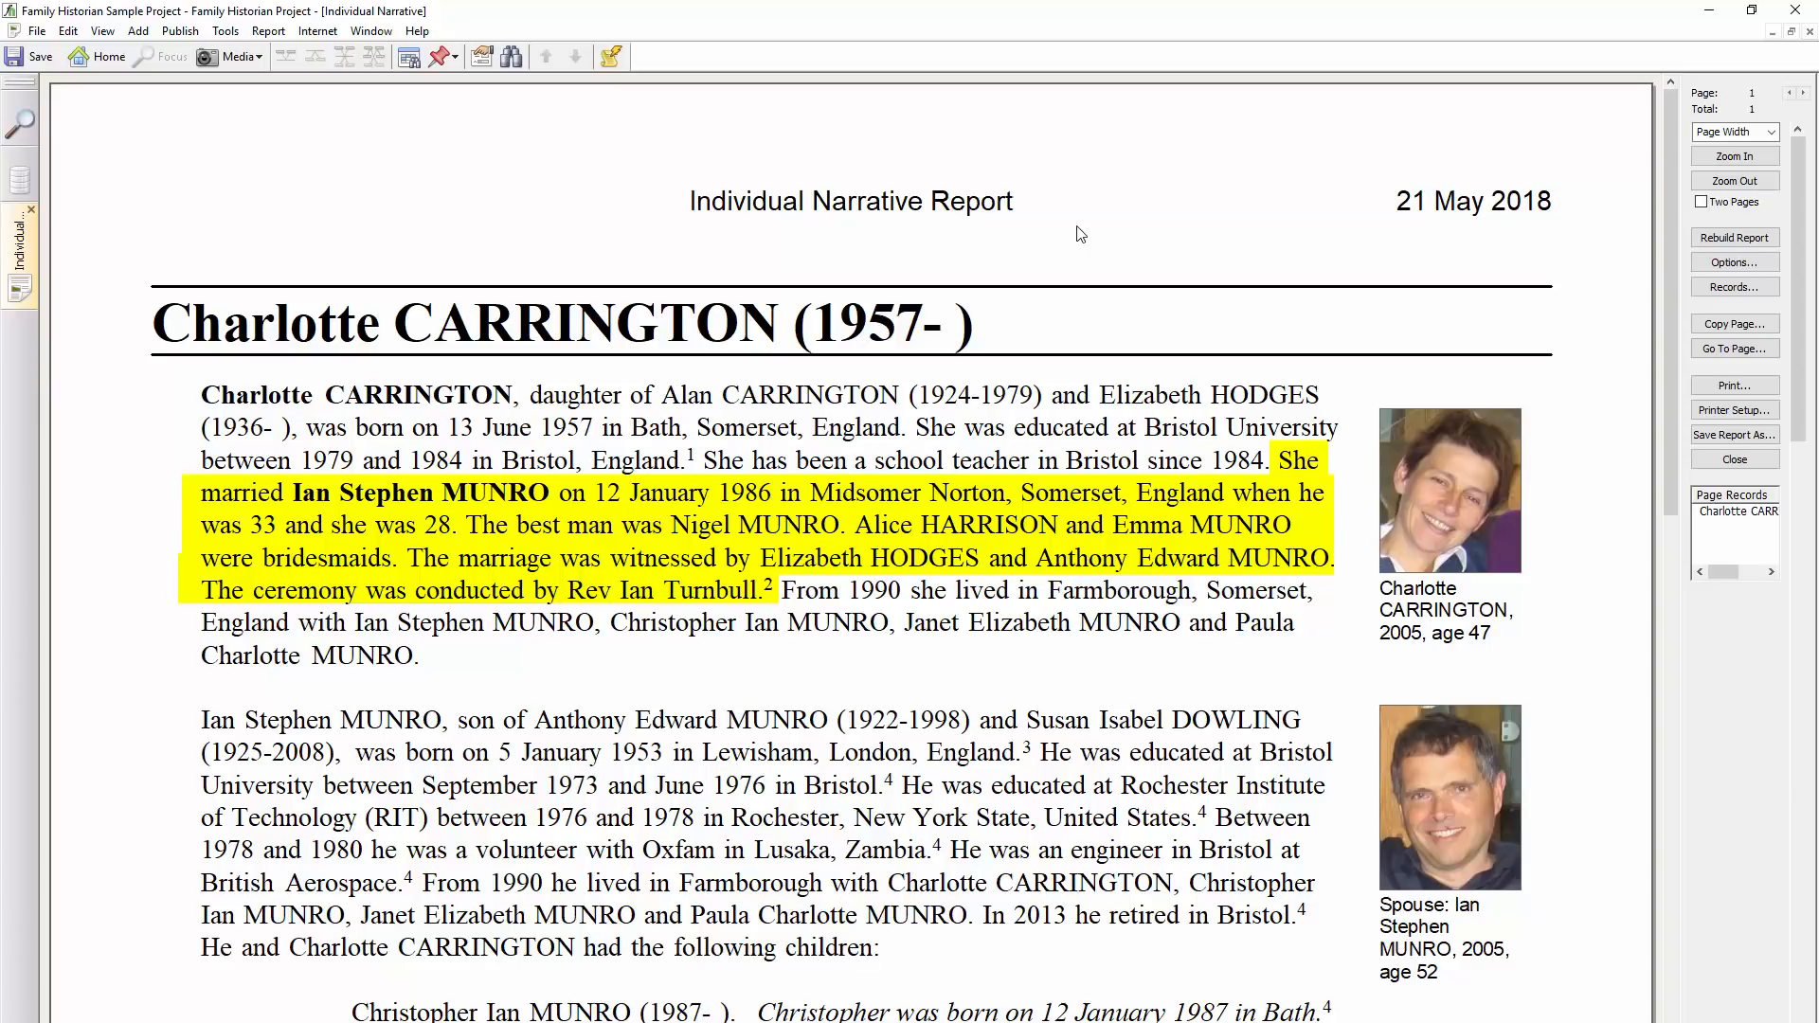
click(794, 523)
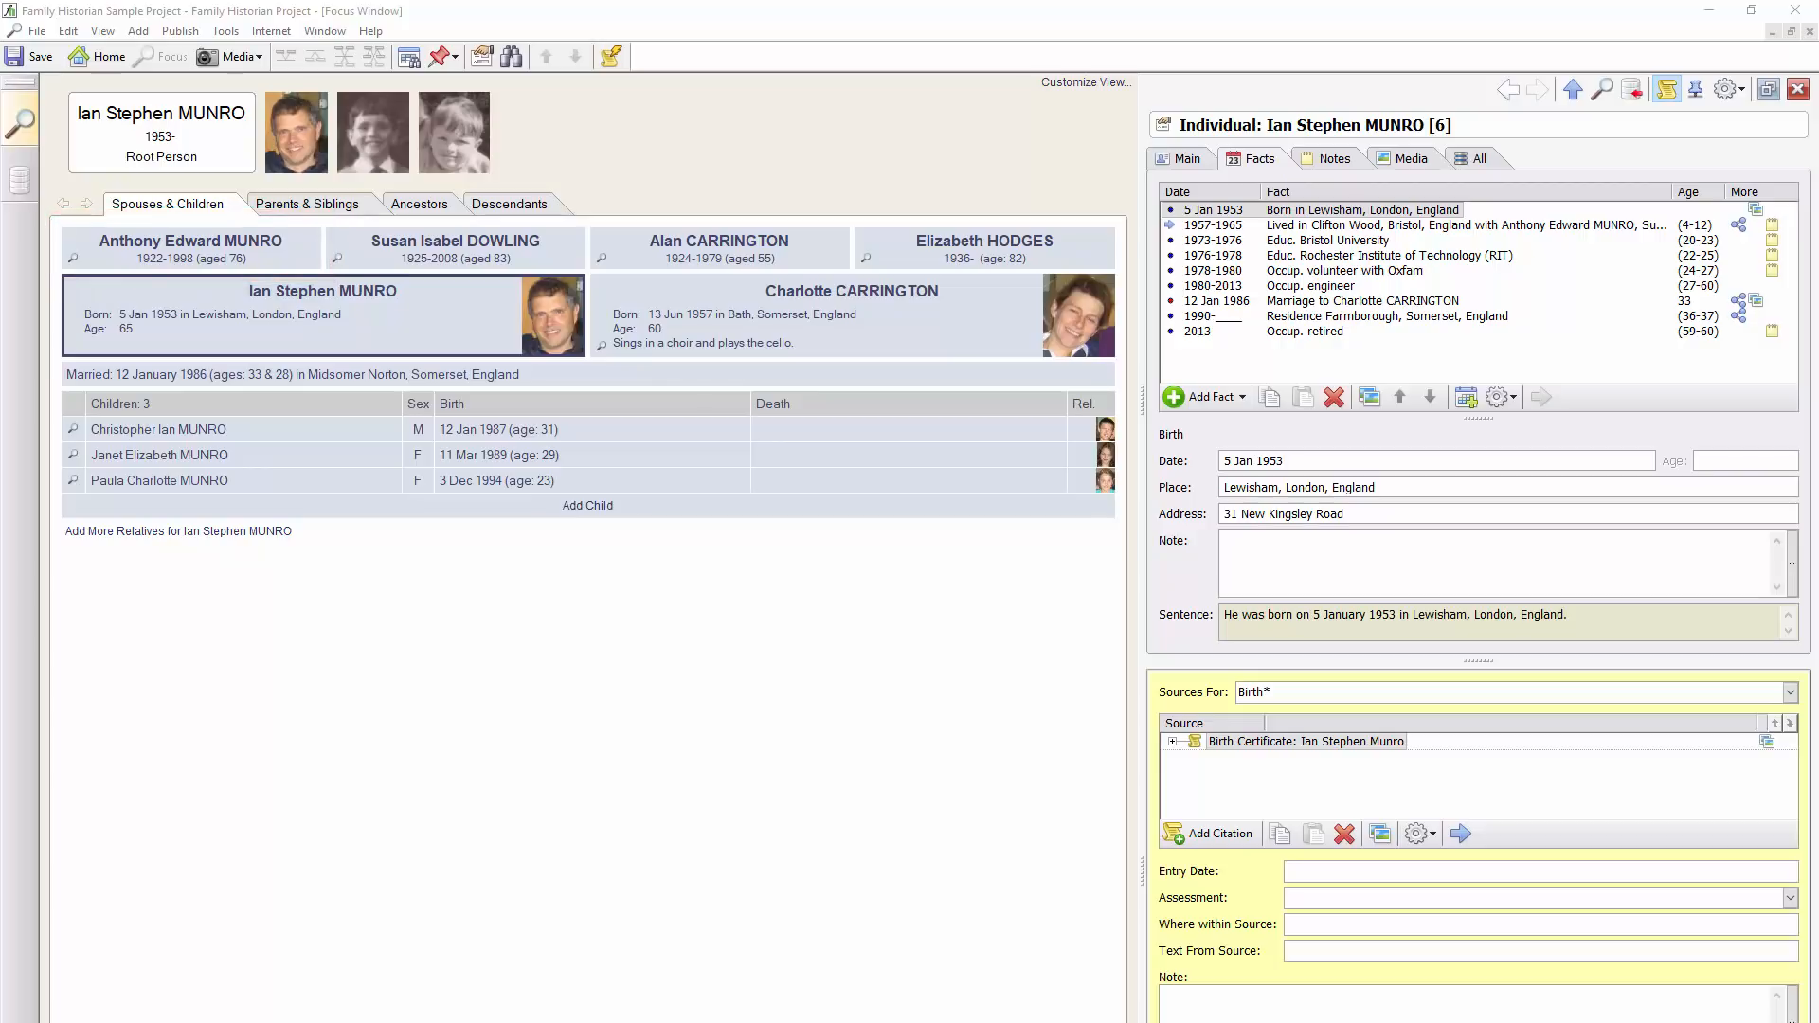
click(262, 254)
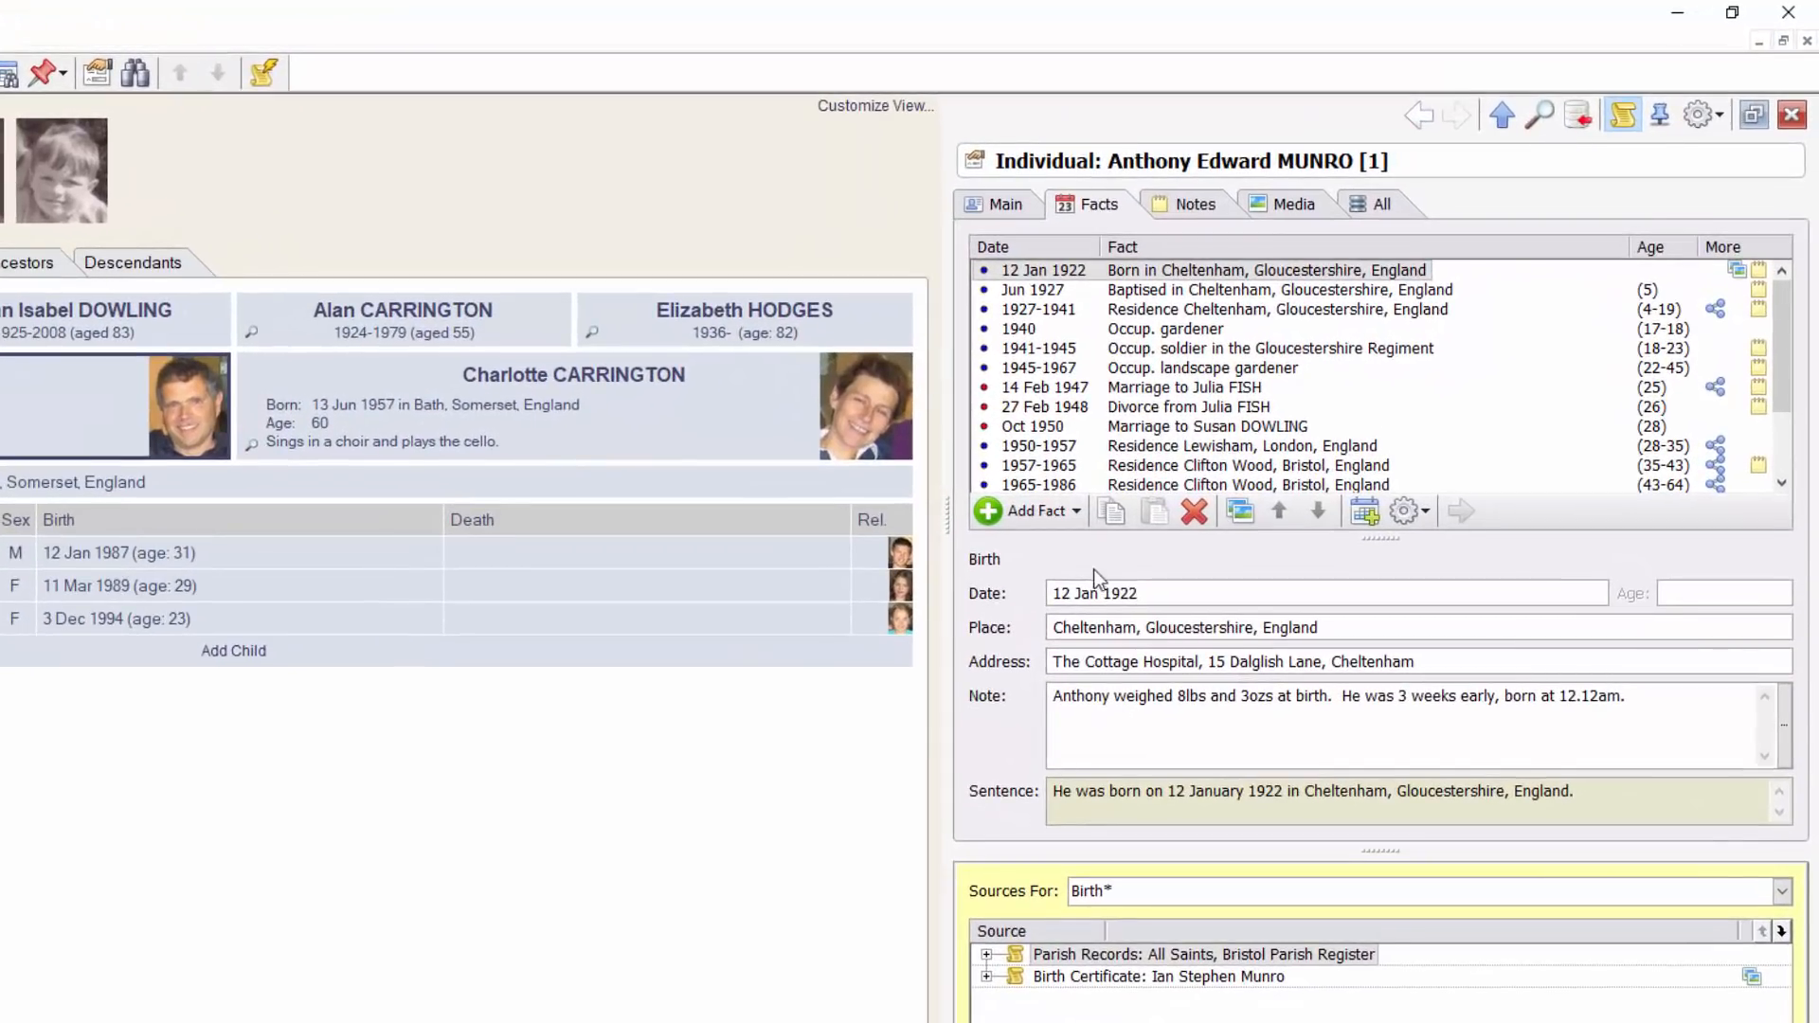
click(1066, 512)
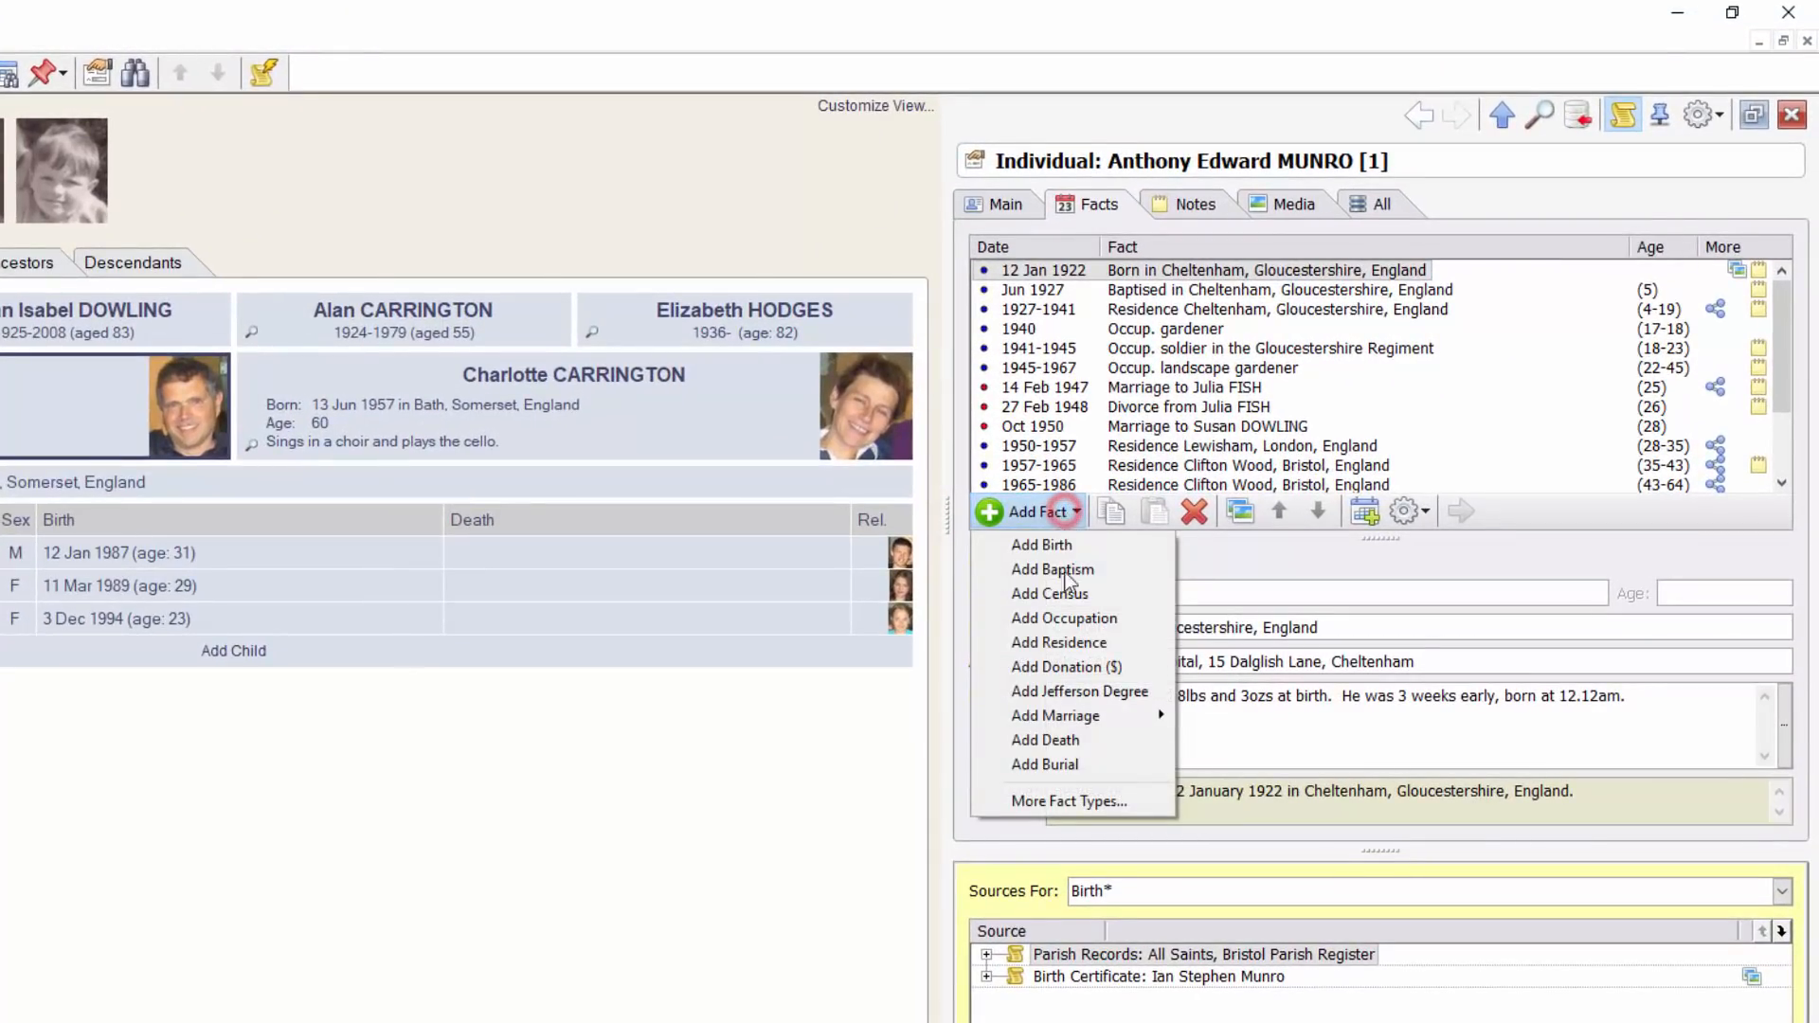
click(1082, 803)
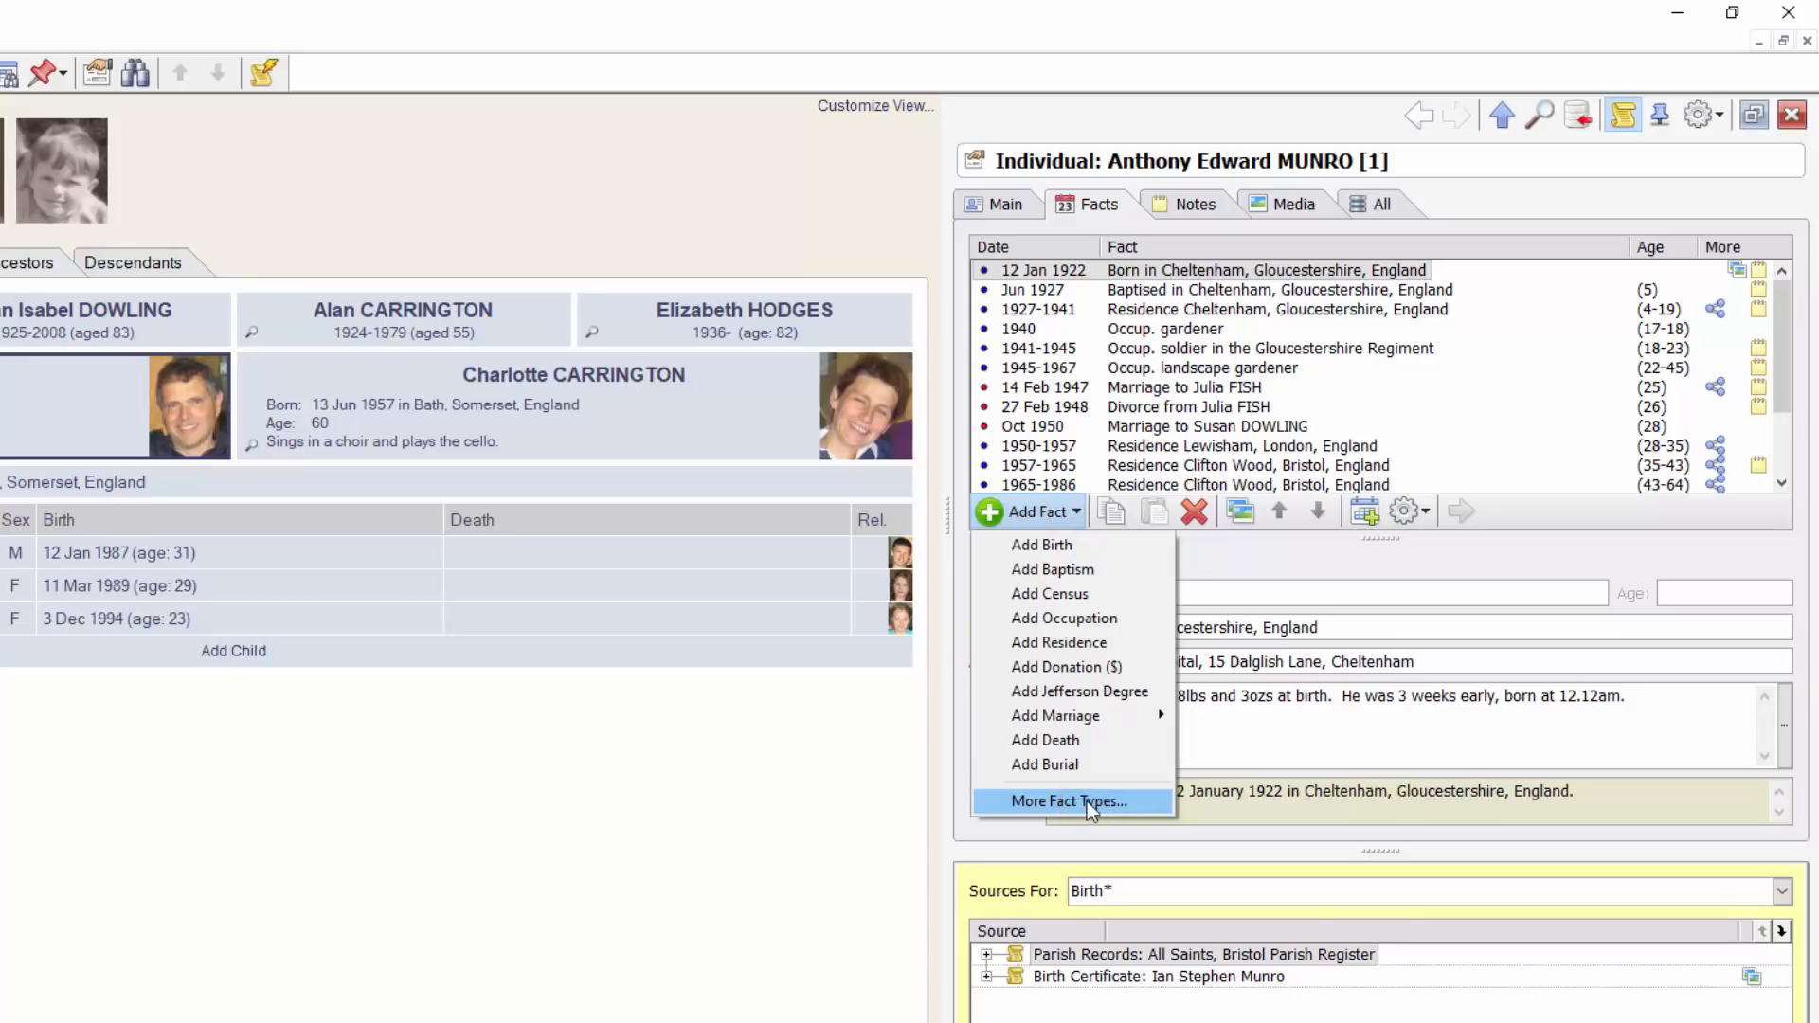
click(501, 718)
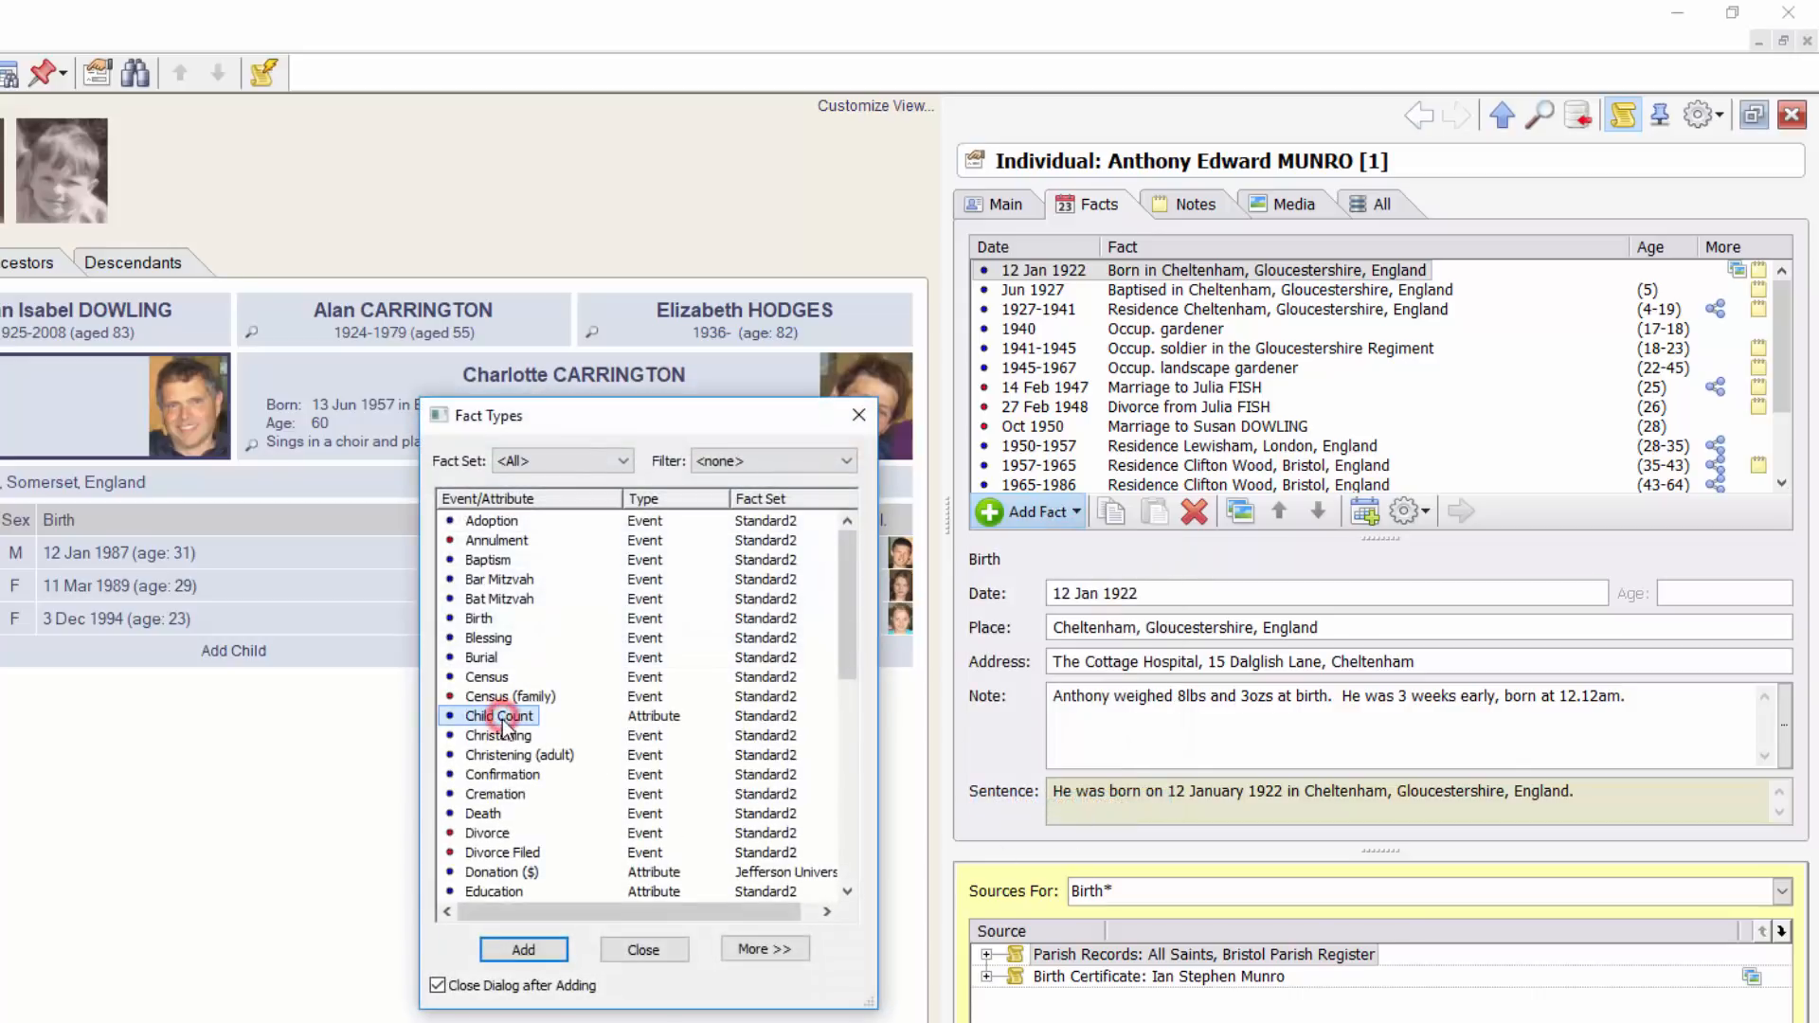
scroll(502, 724, down, 10)
click(474, 892)
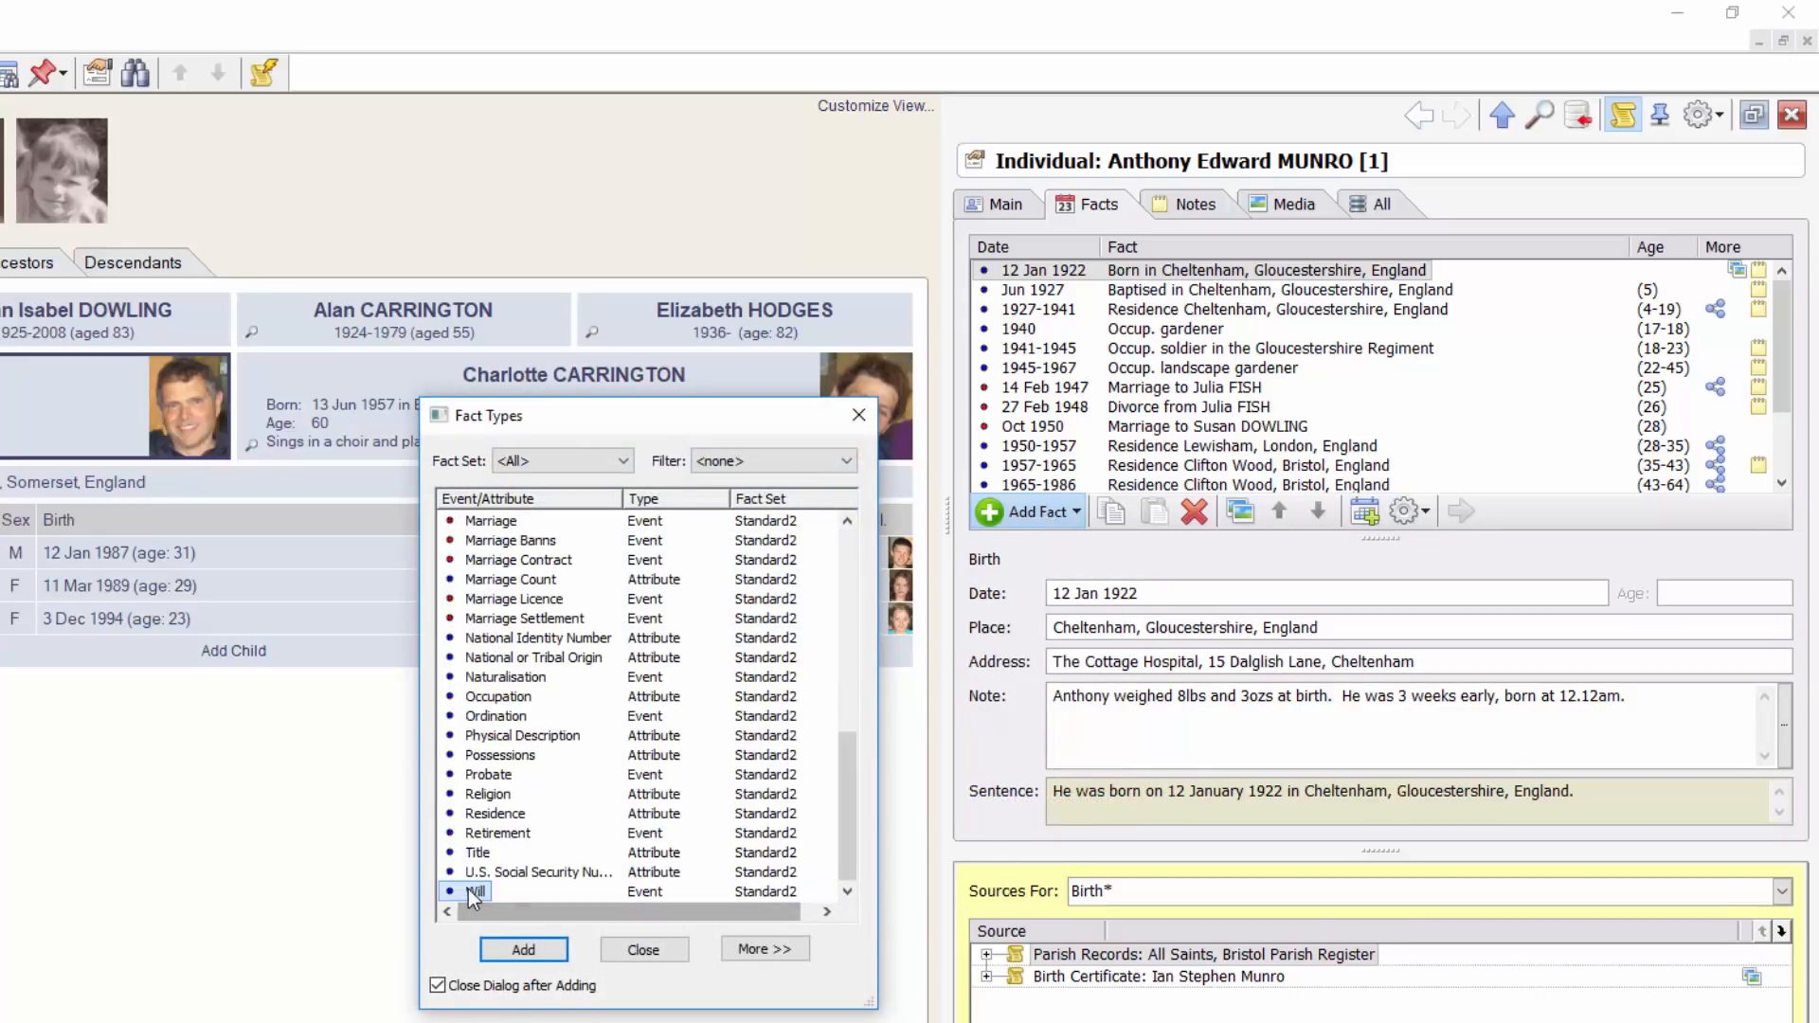
click(524, 949)
Date the Will 1995 and set its place to Bristol, England
click(1120, 593)
text(1995)
key(Tab)
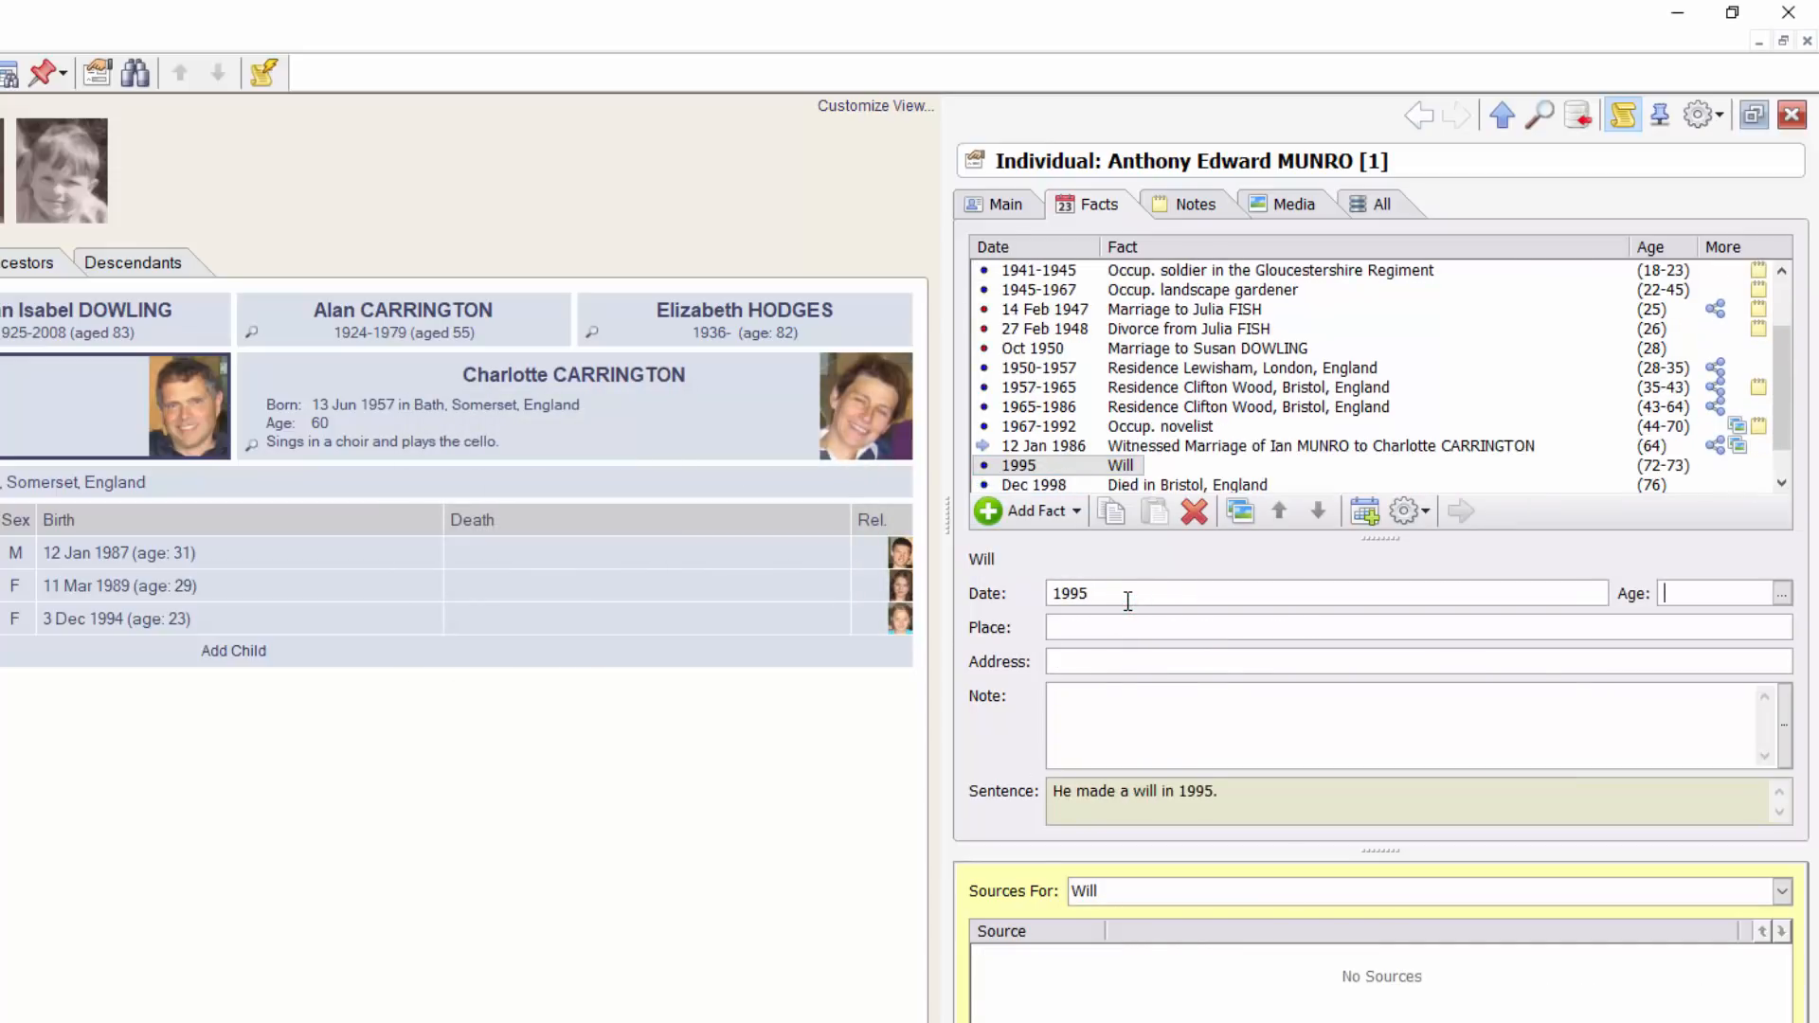
key(Tab)
text(Br)
key(Tab)
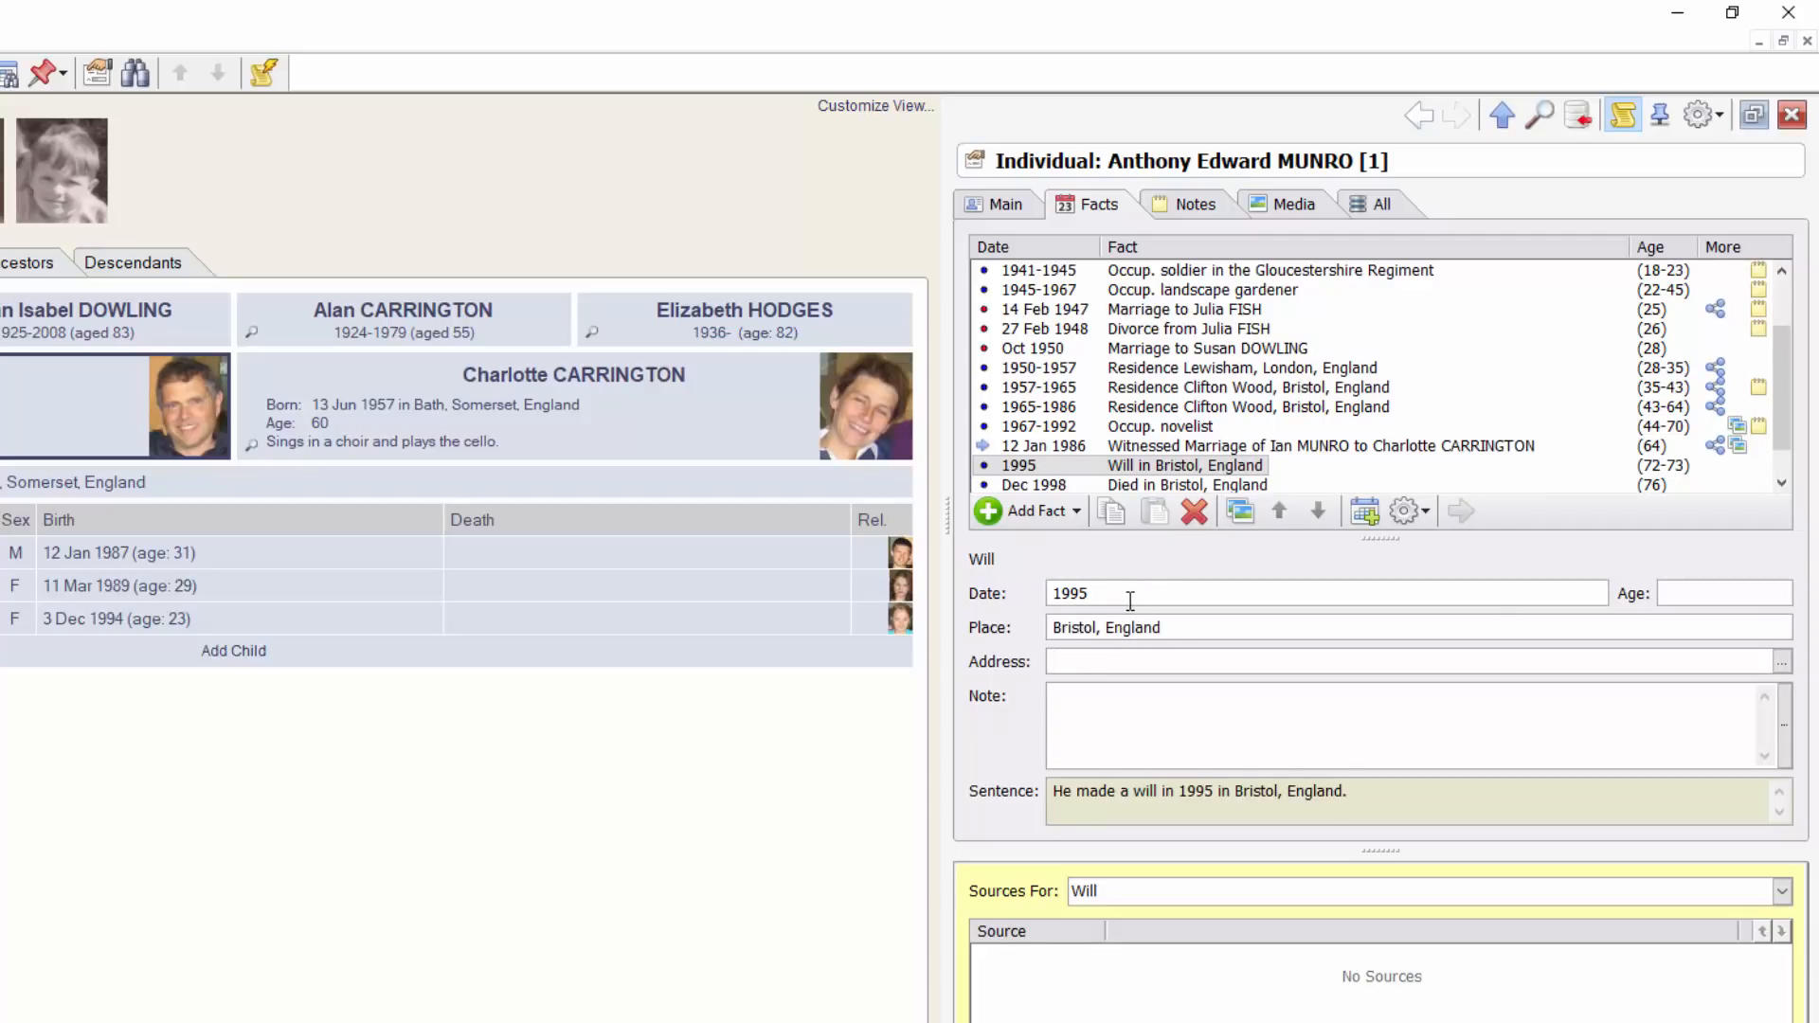
Open the 1995 Will's witness list and begin adding a witness
click(1154, 468)
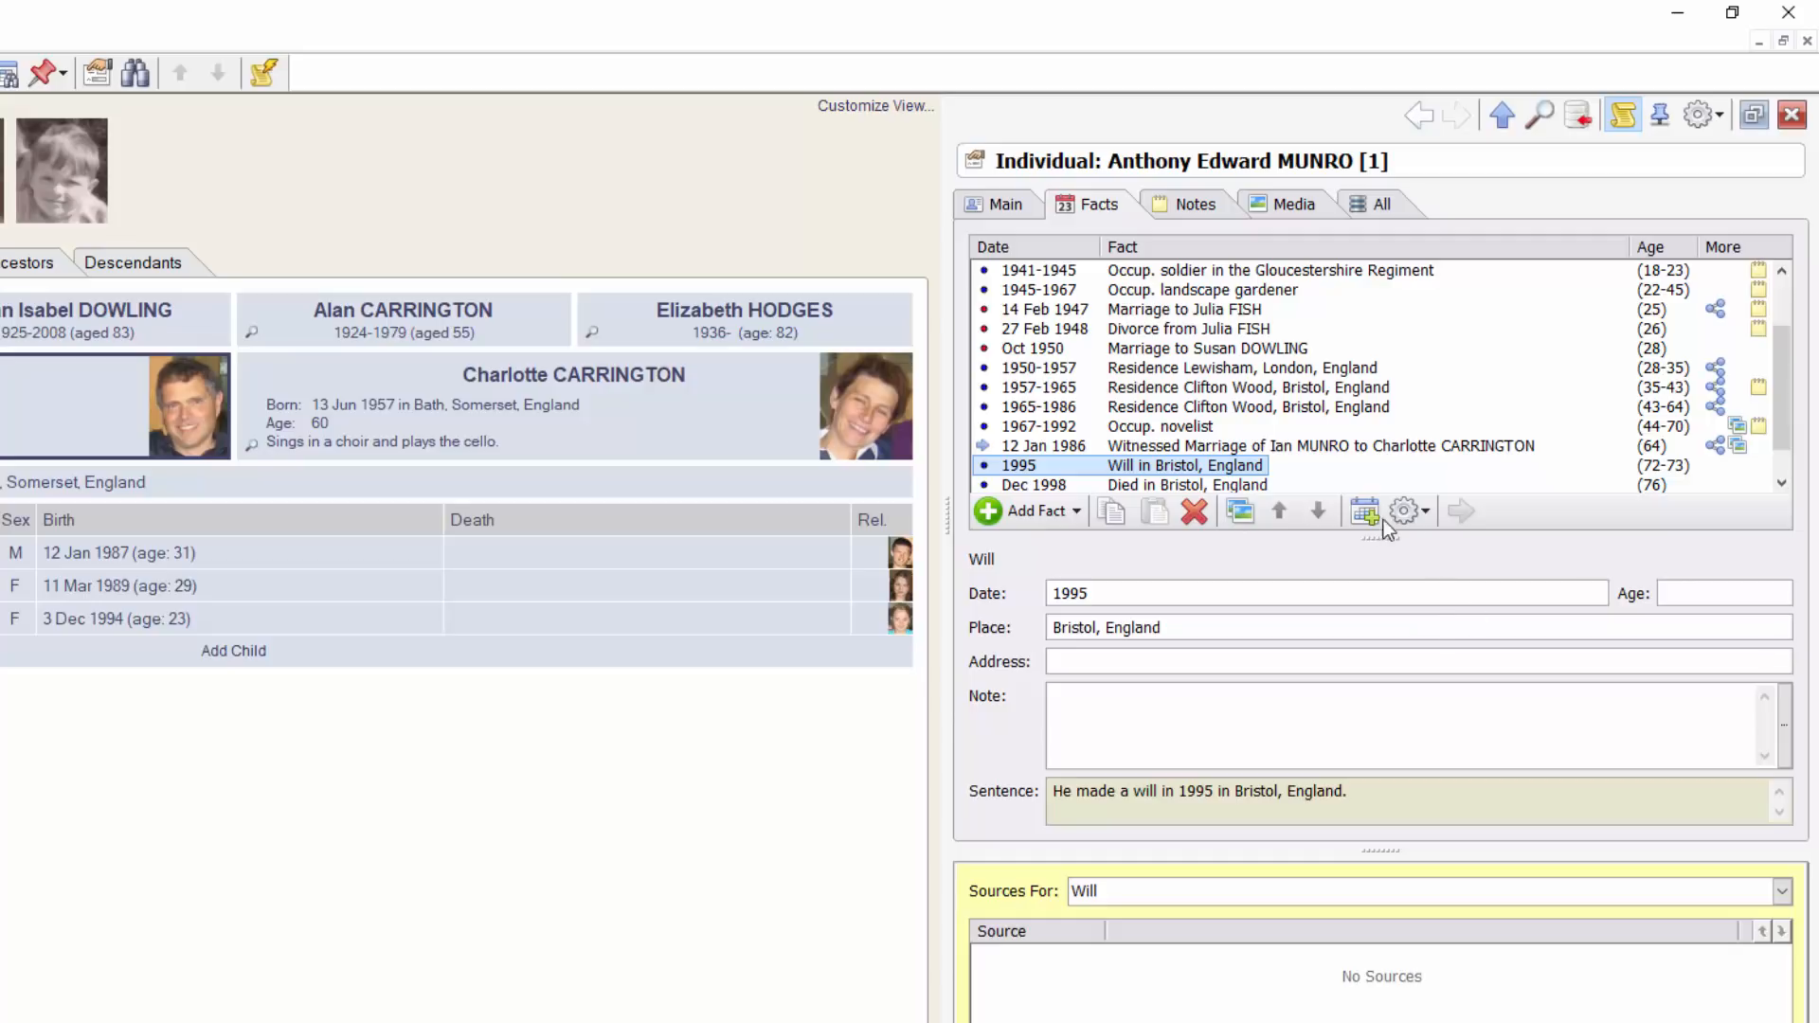
click(1409, 512)
click(1466, 546)
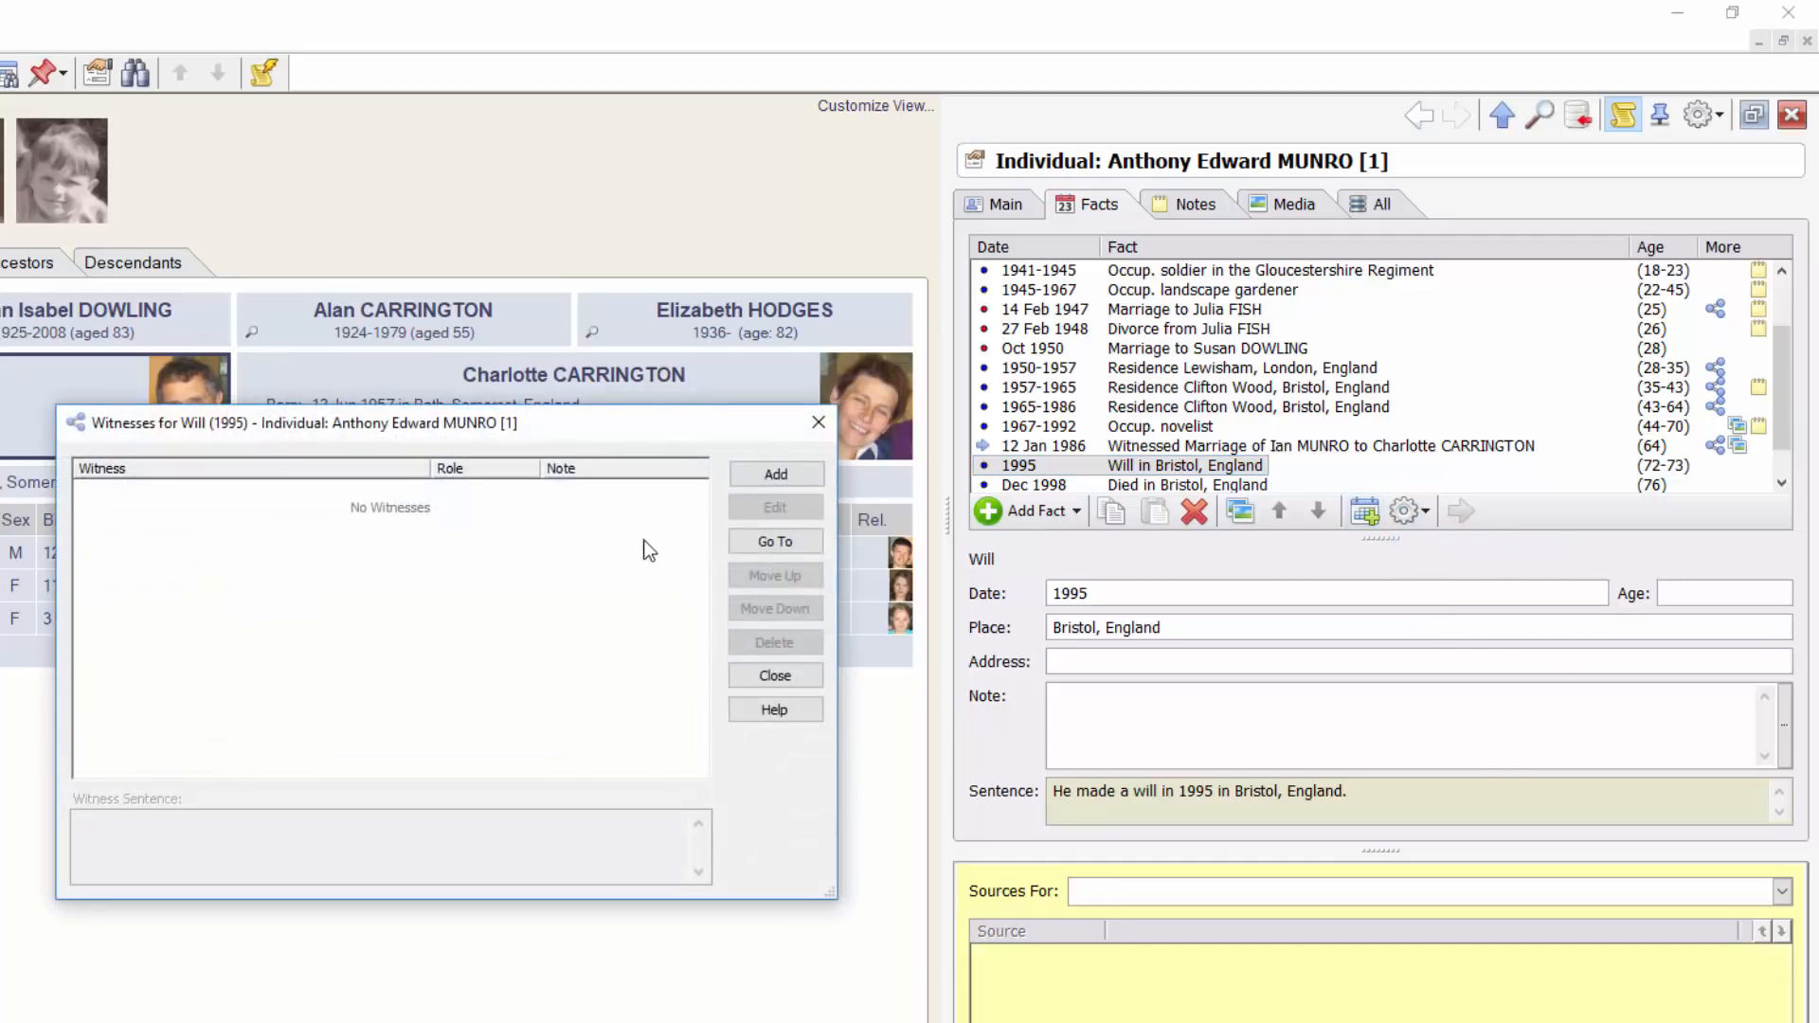
click(778, 476)
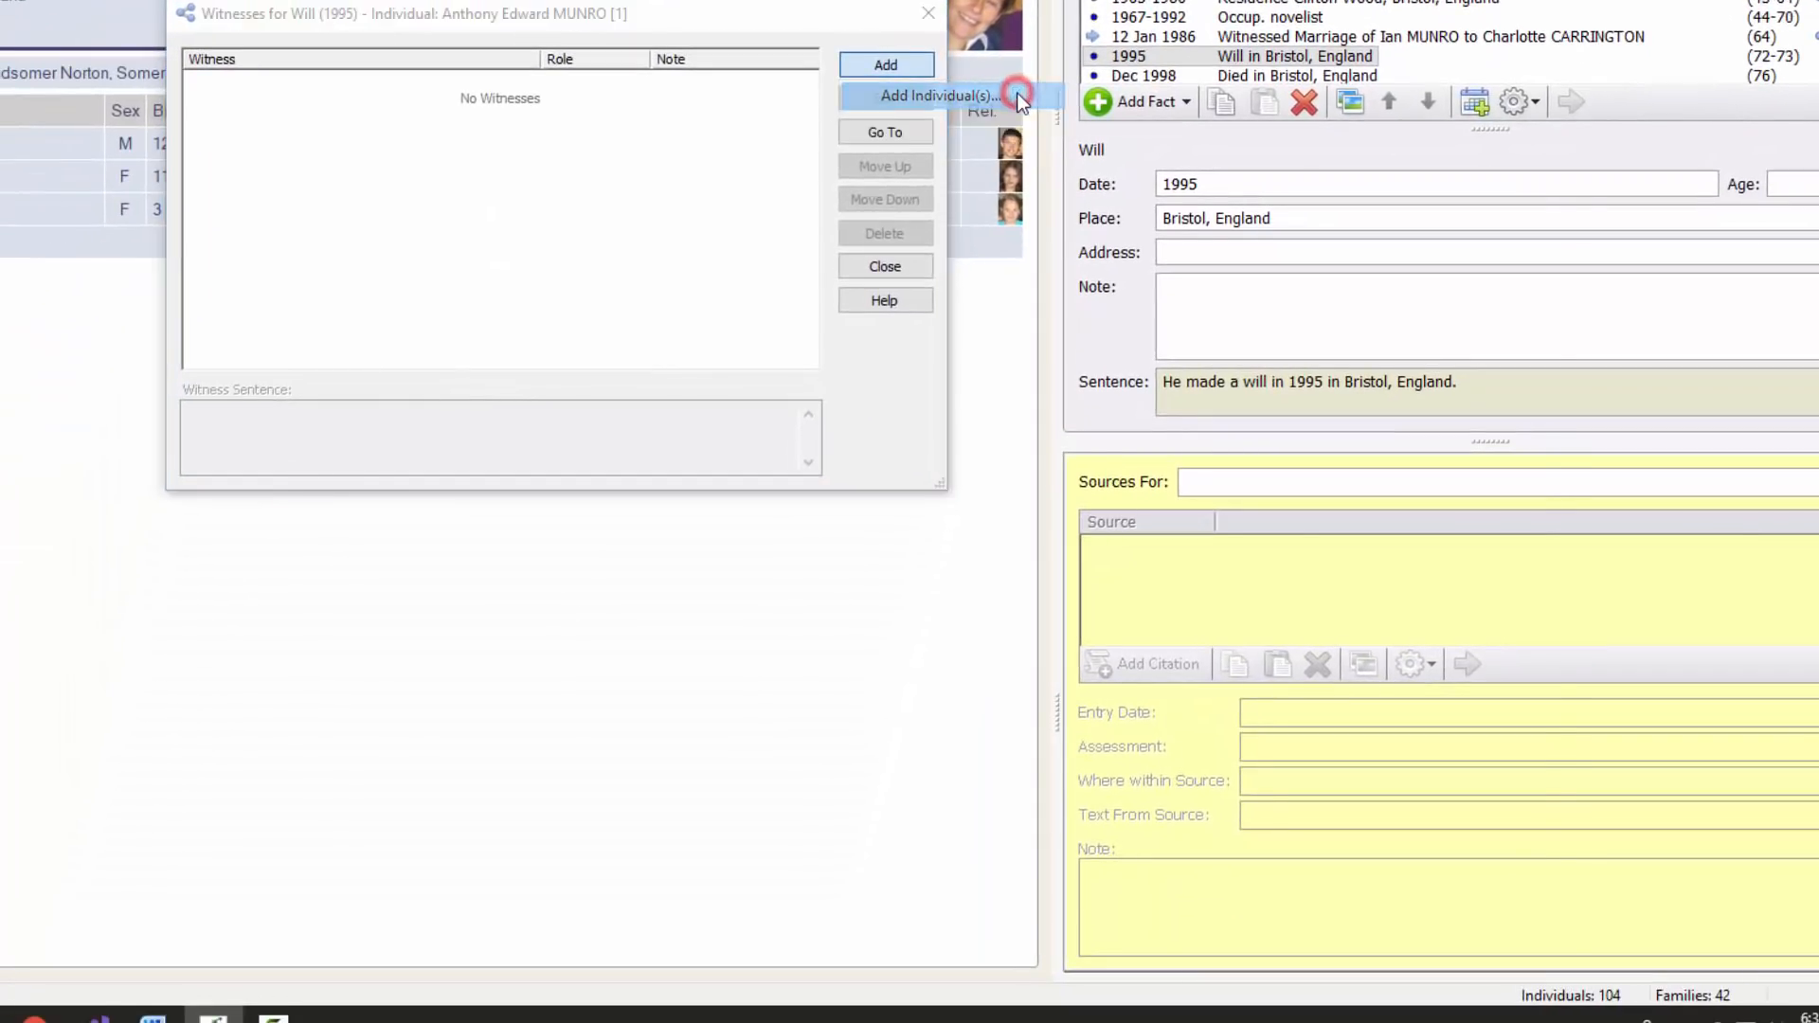
click(921, 191)
click(372, 315)
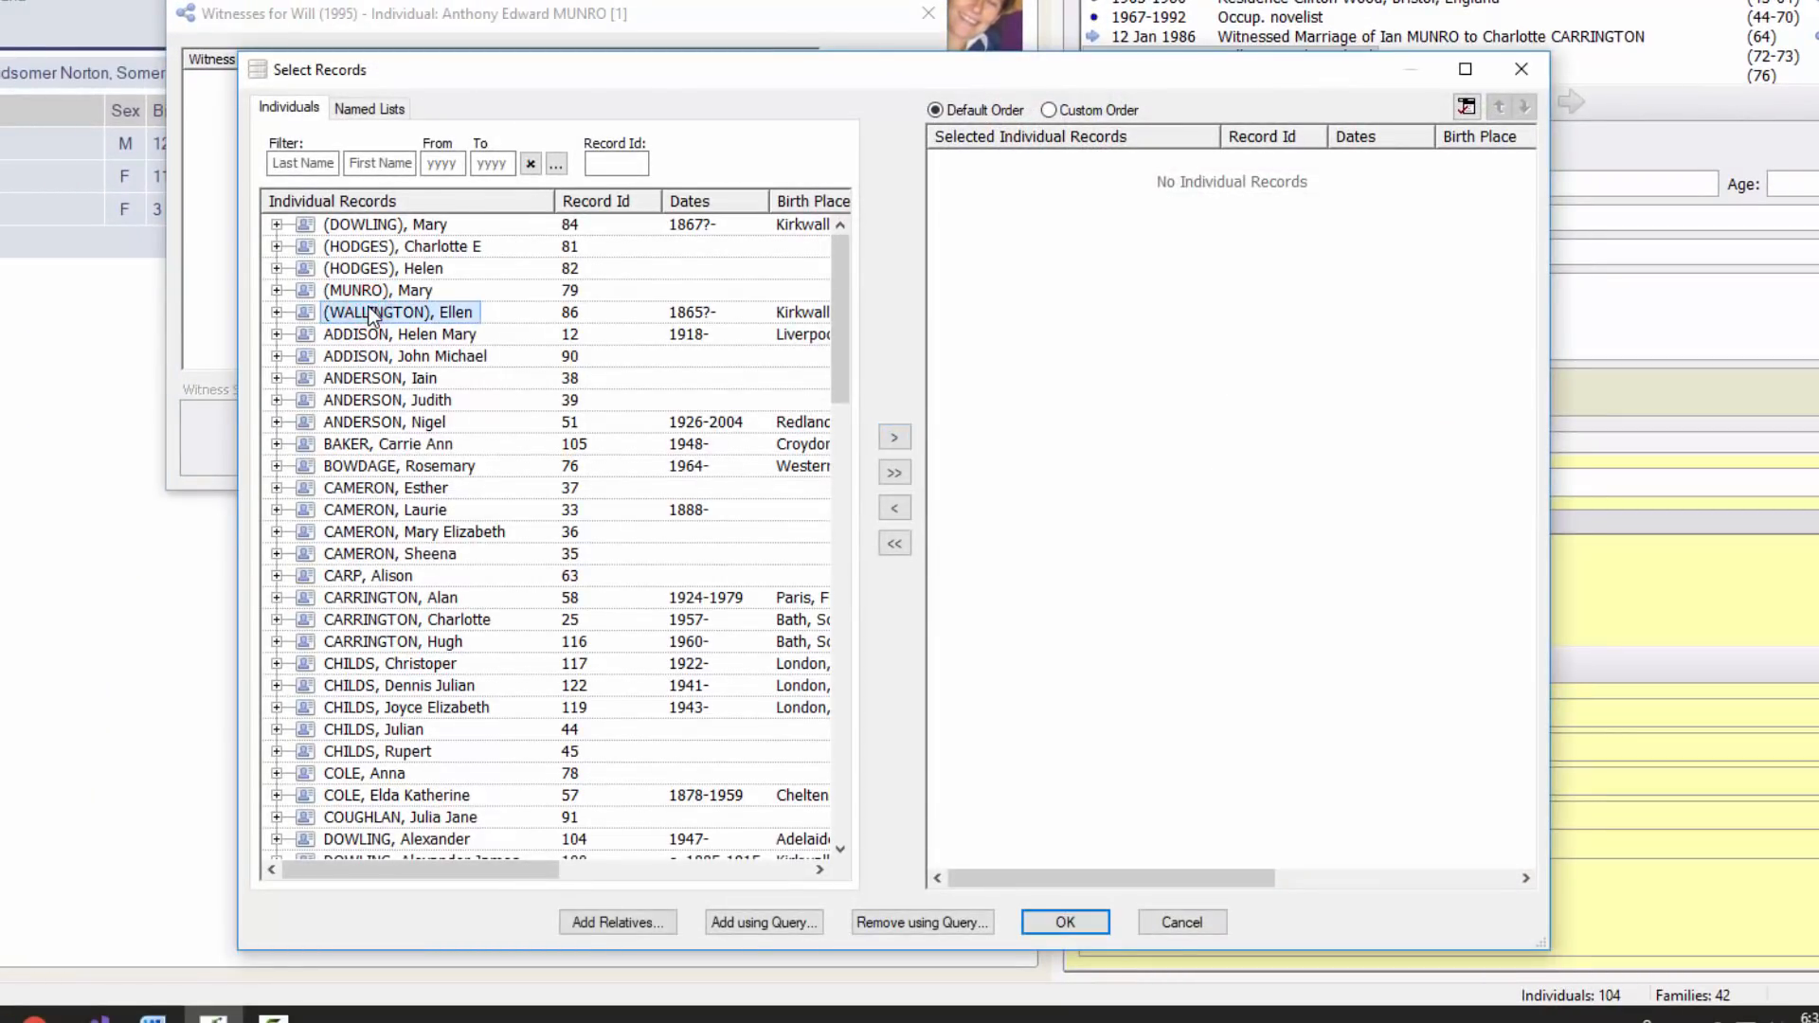
key(m)
scroll(381, 564, down, 8)
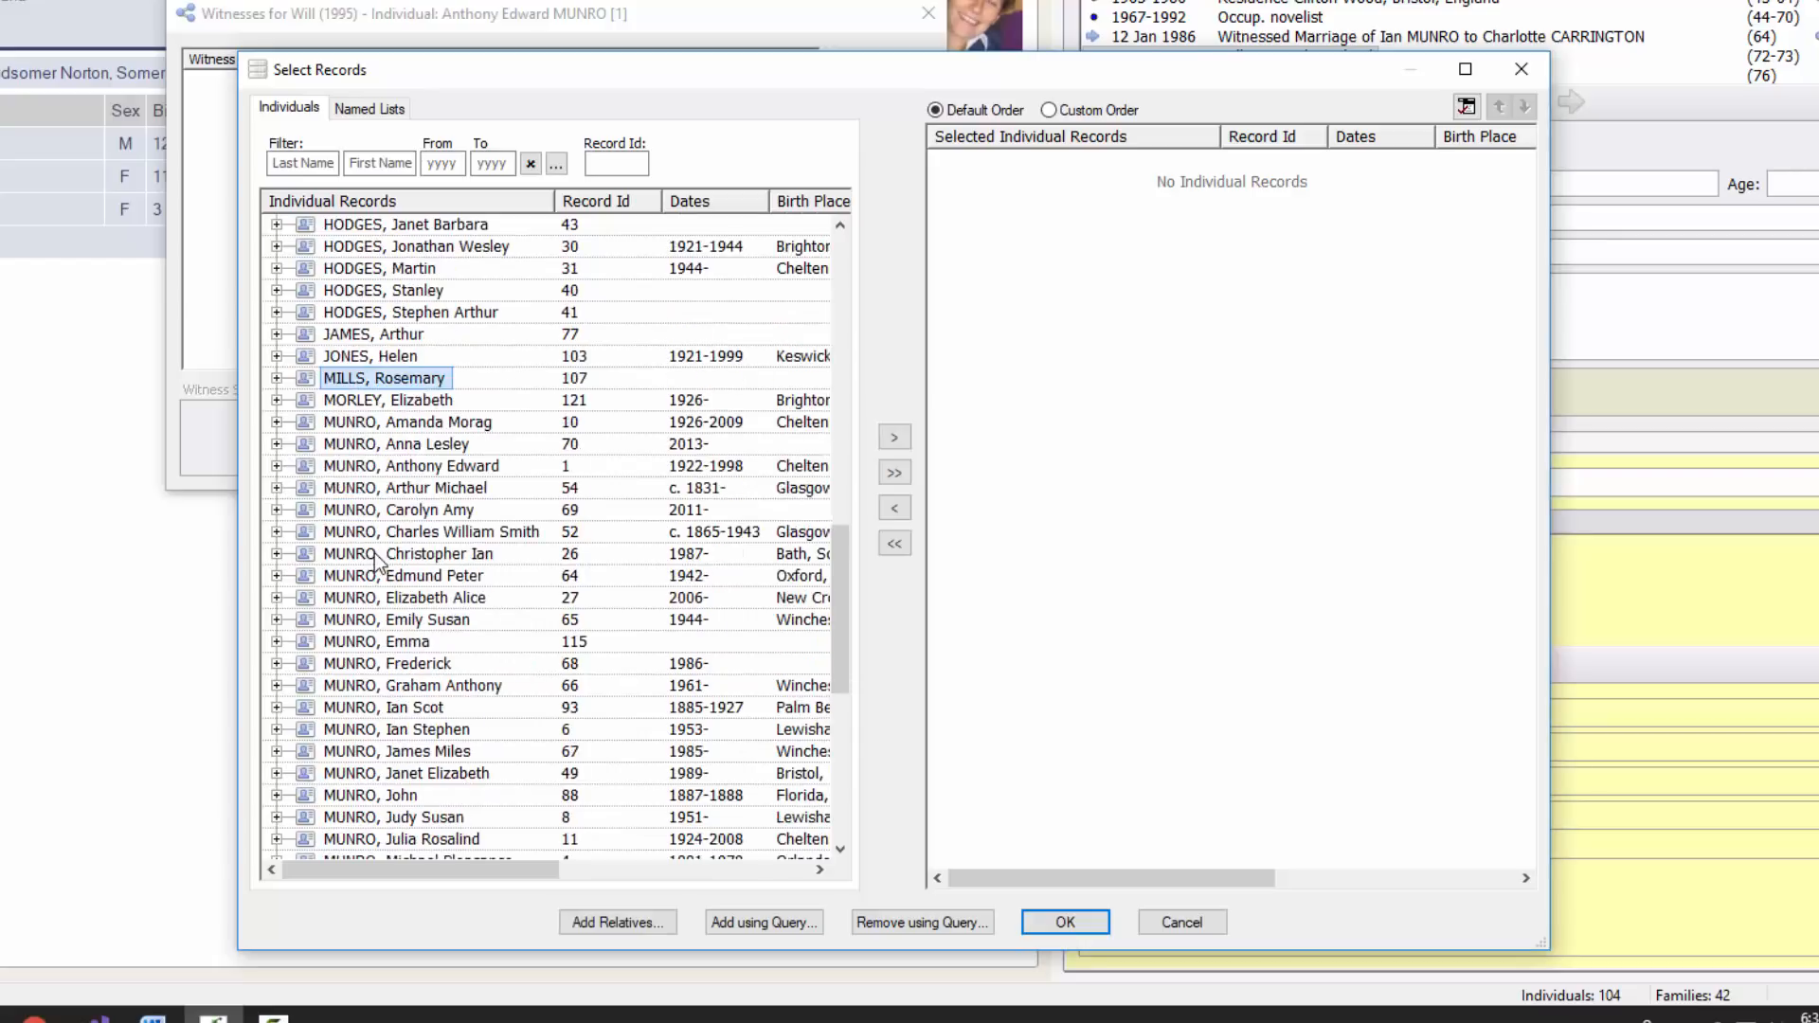
click(414, 666)
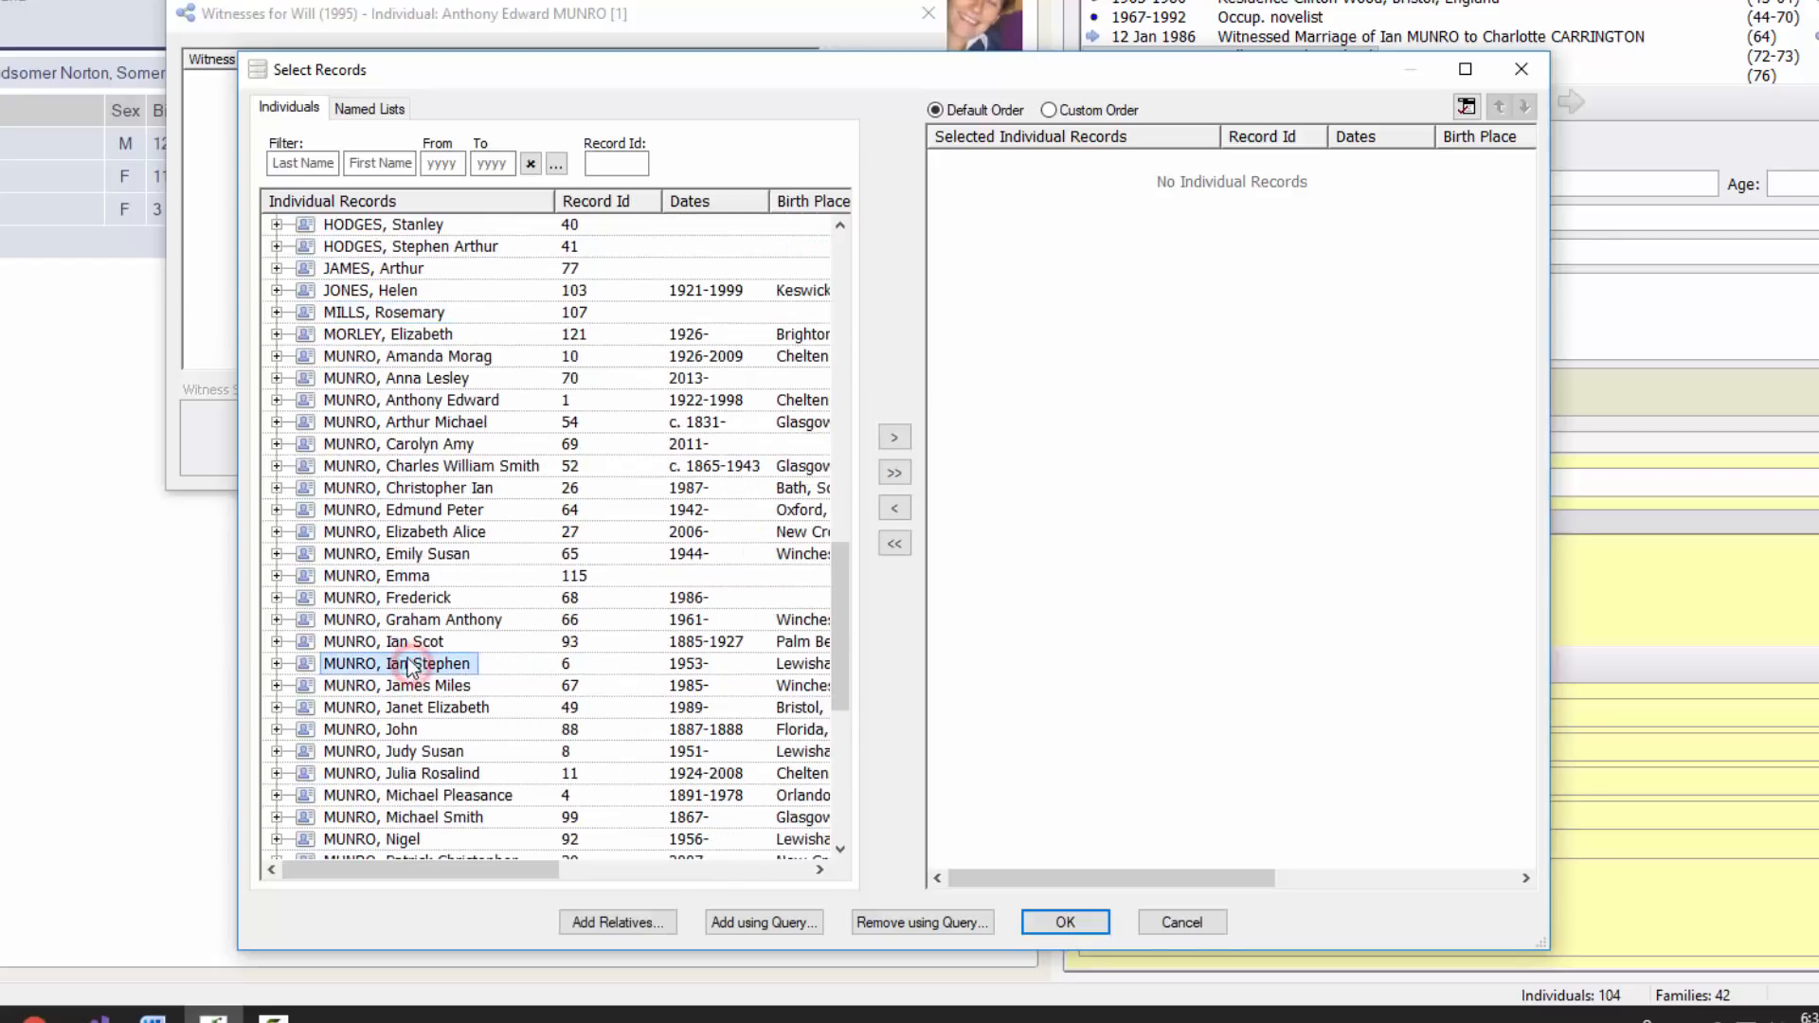
click(894, 438)
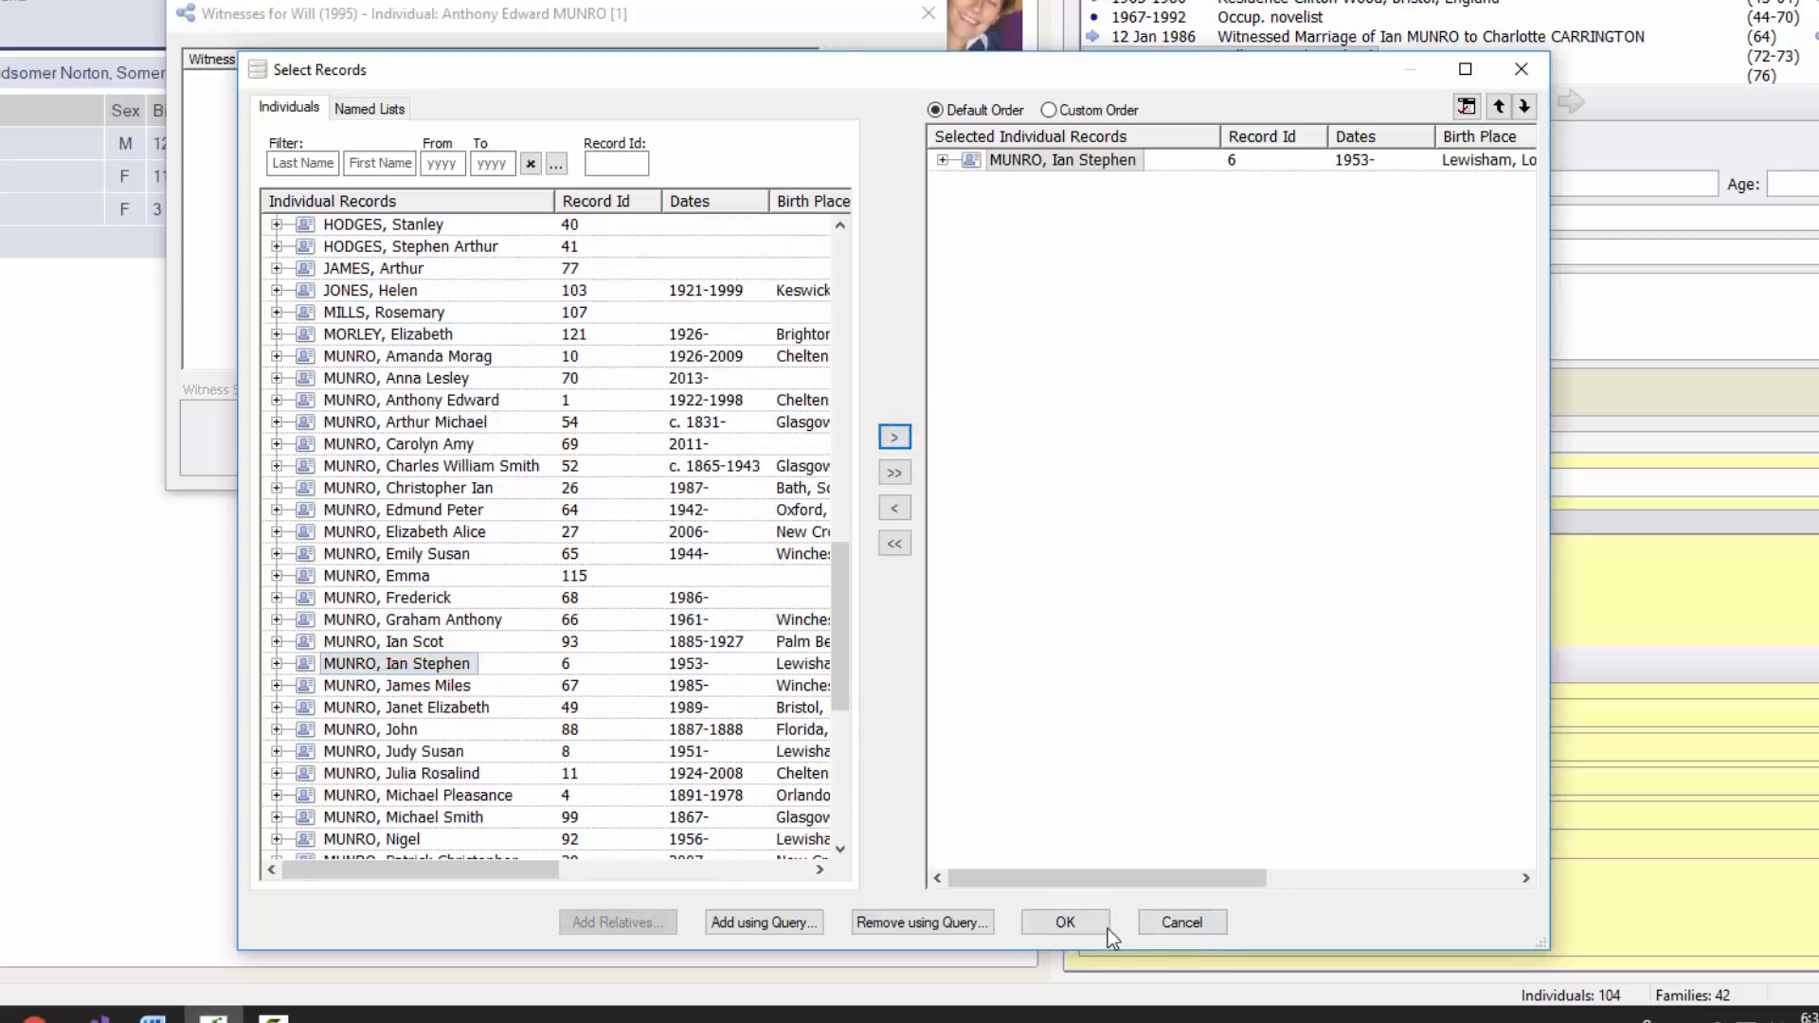
click(1065, 922)
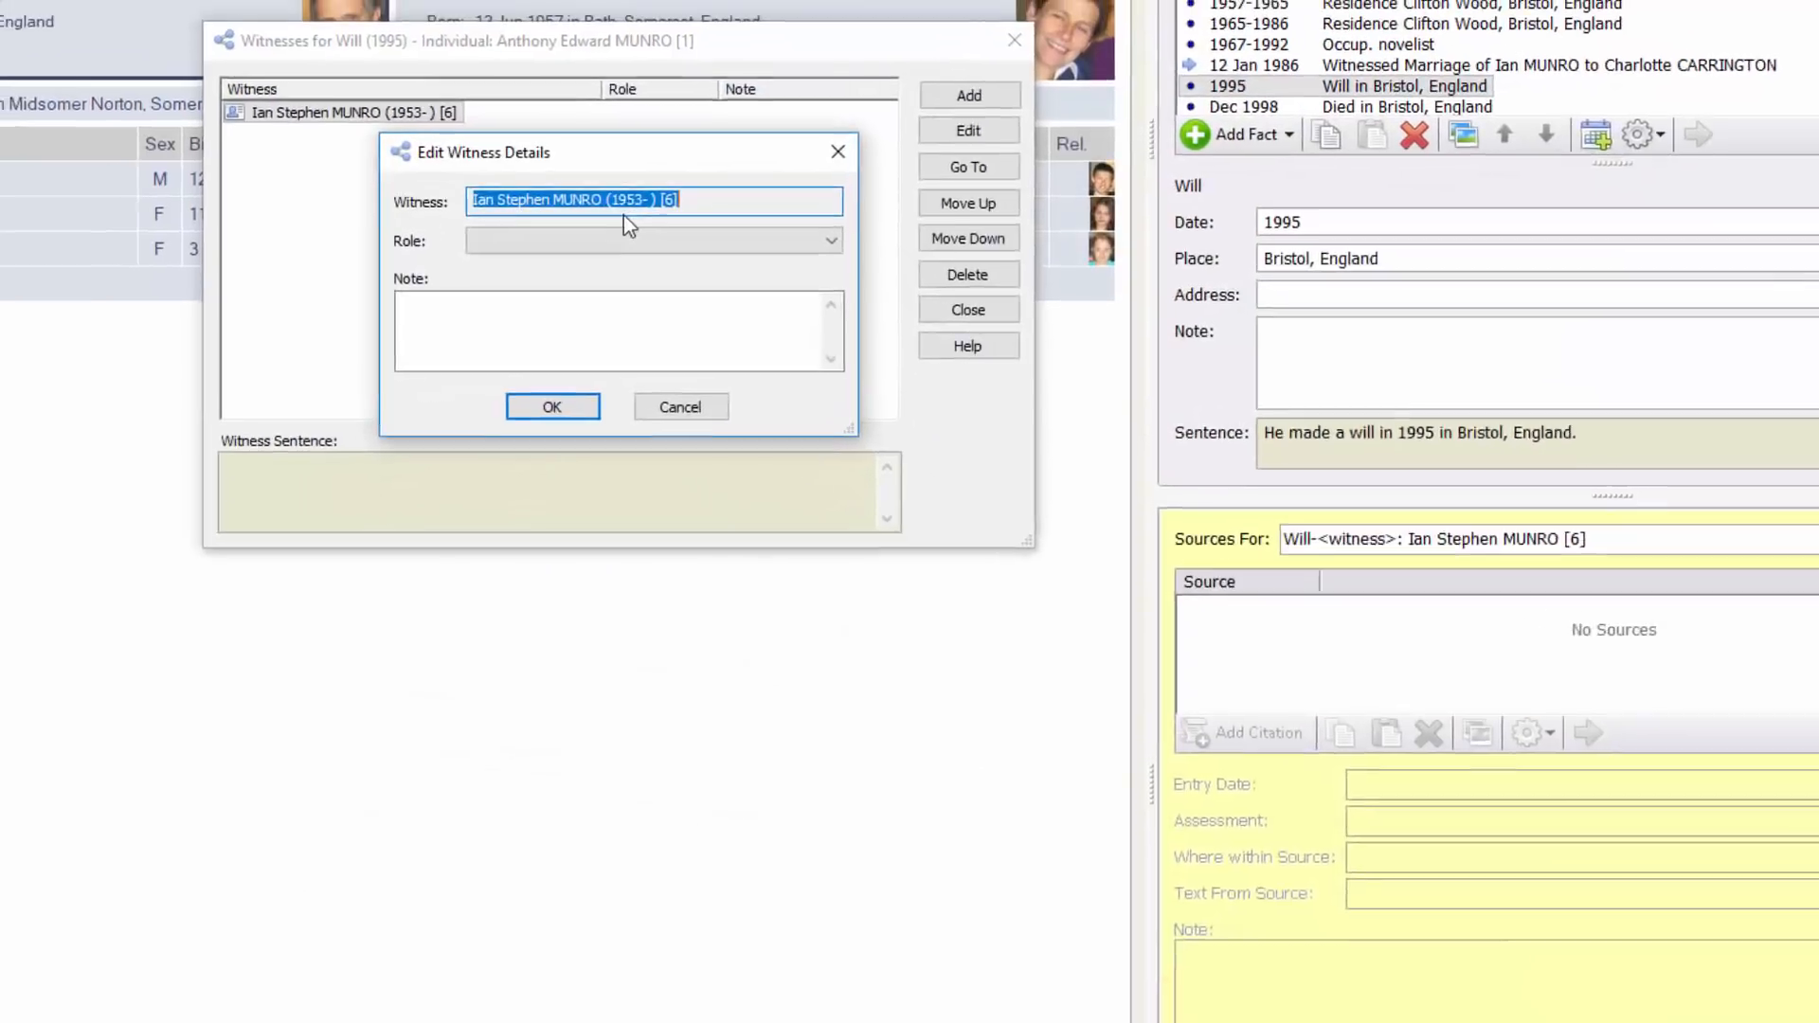
click(538, 240)
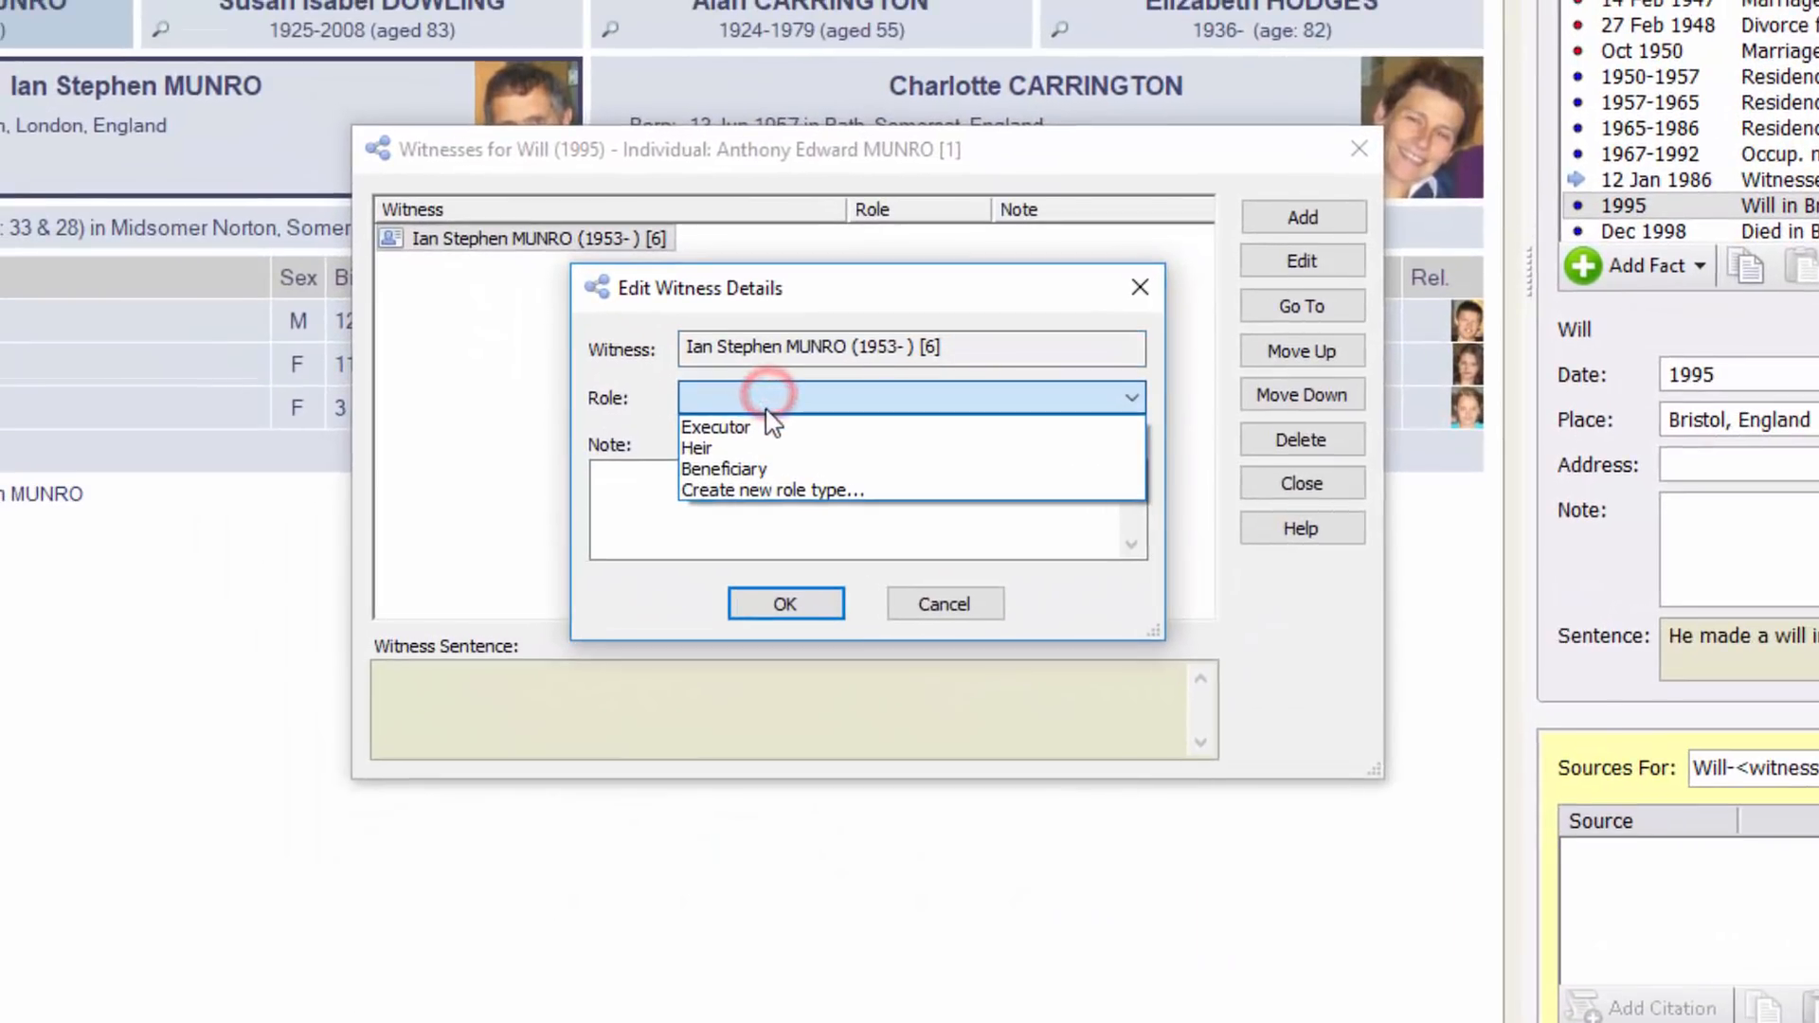
click(500, 262)
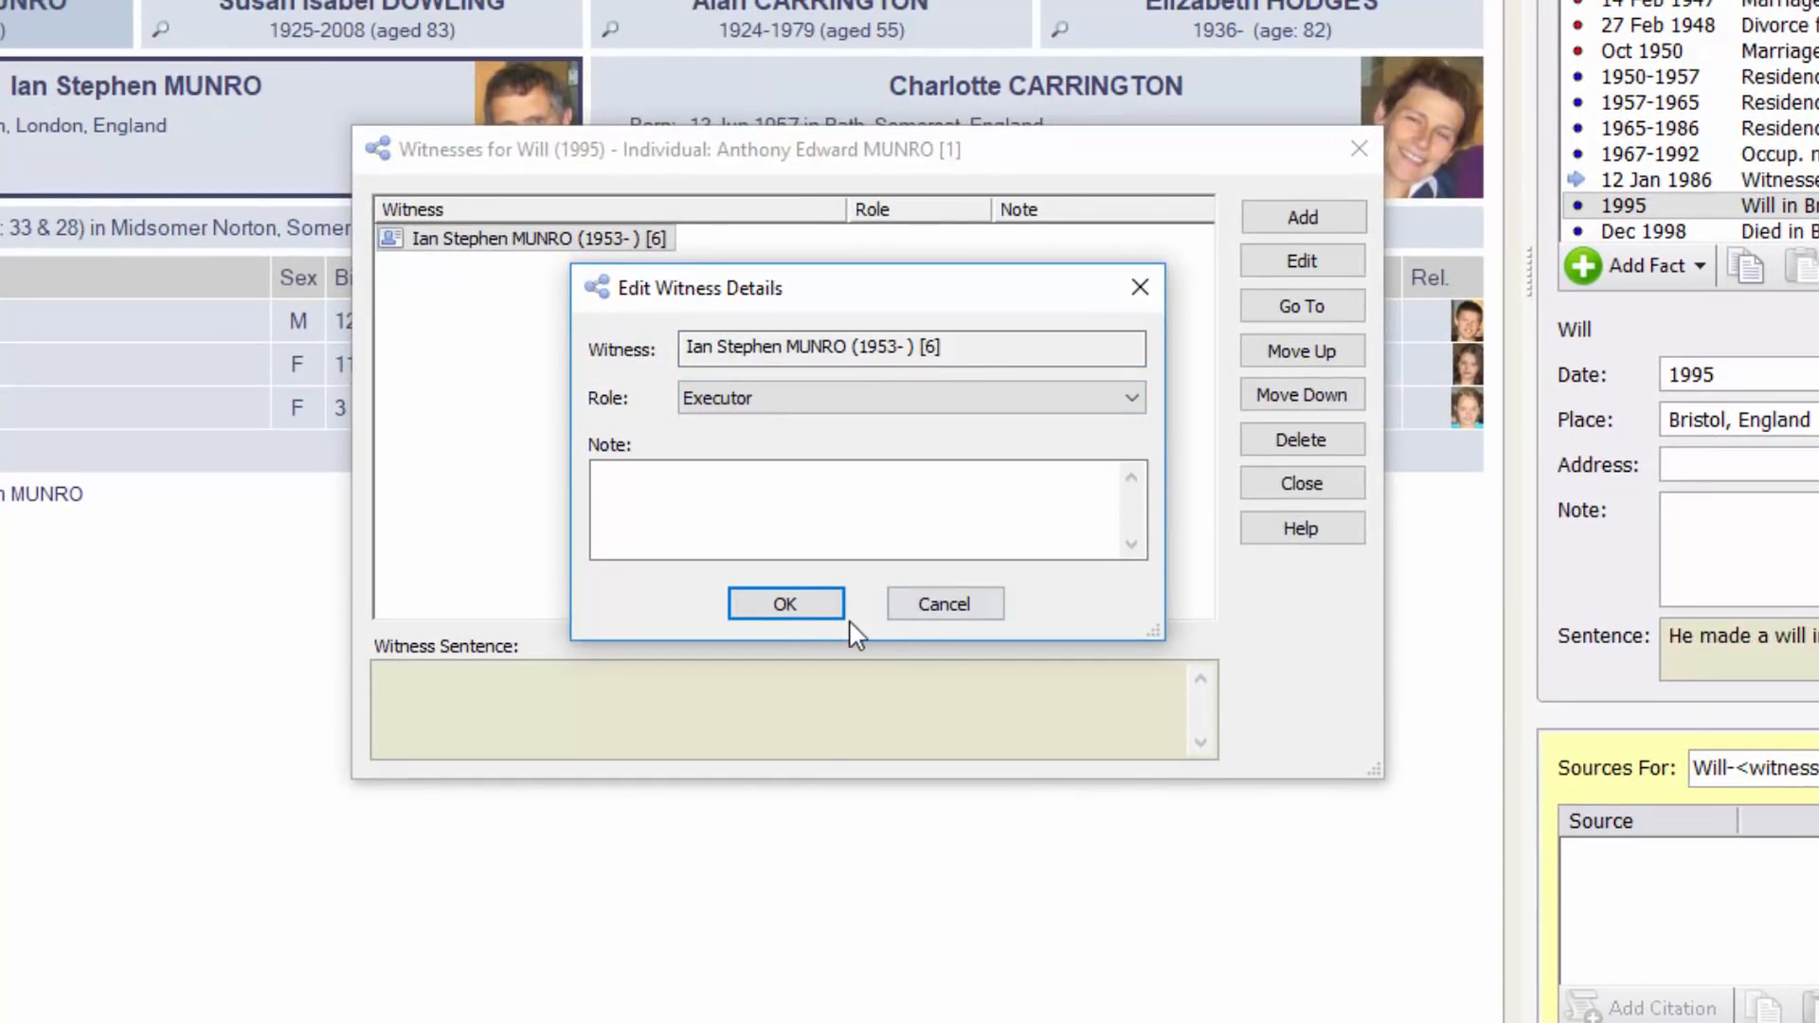
click(787, 604)
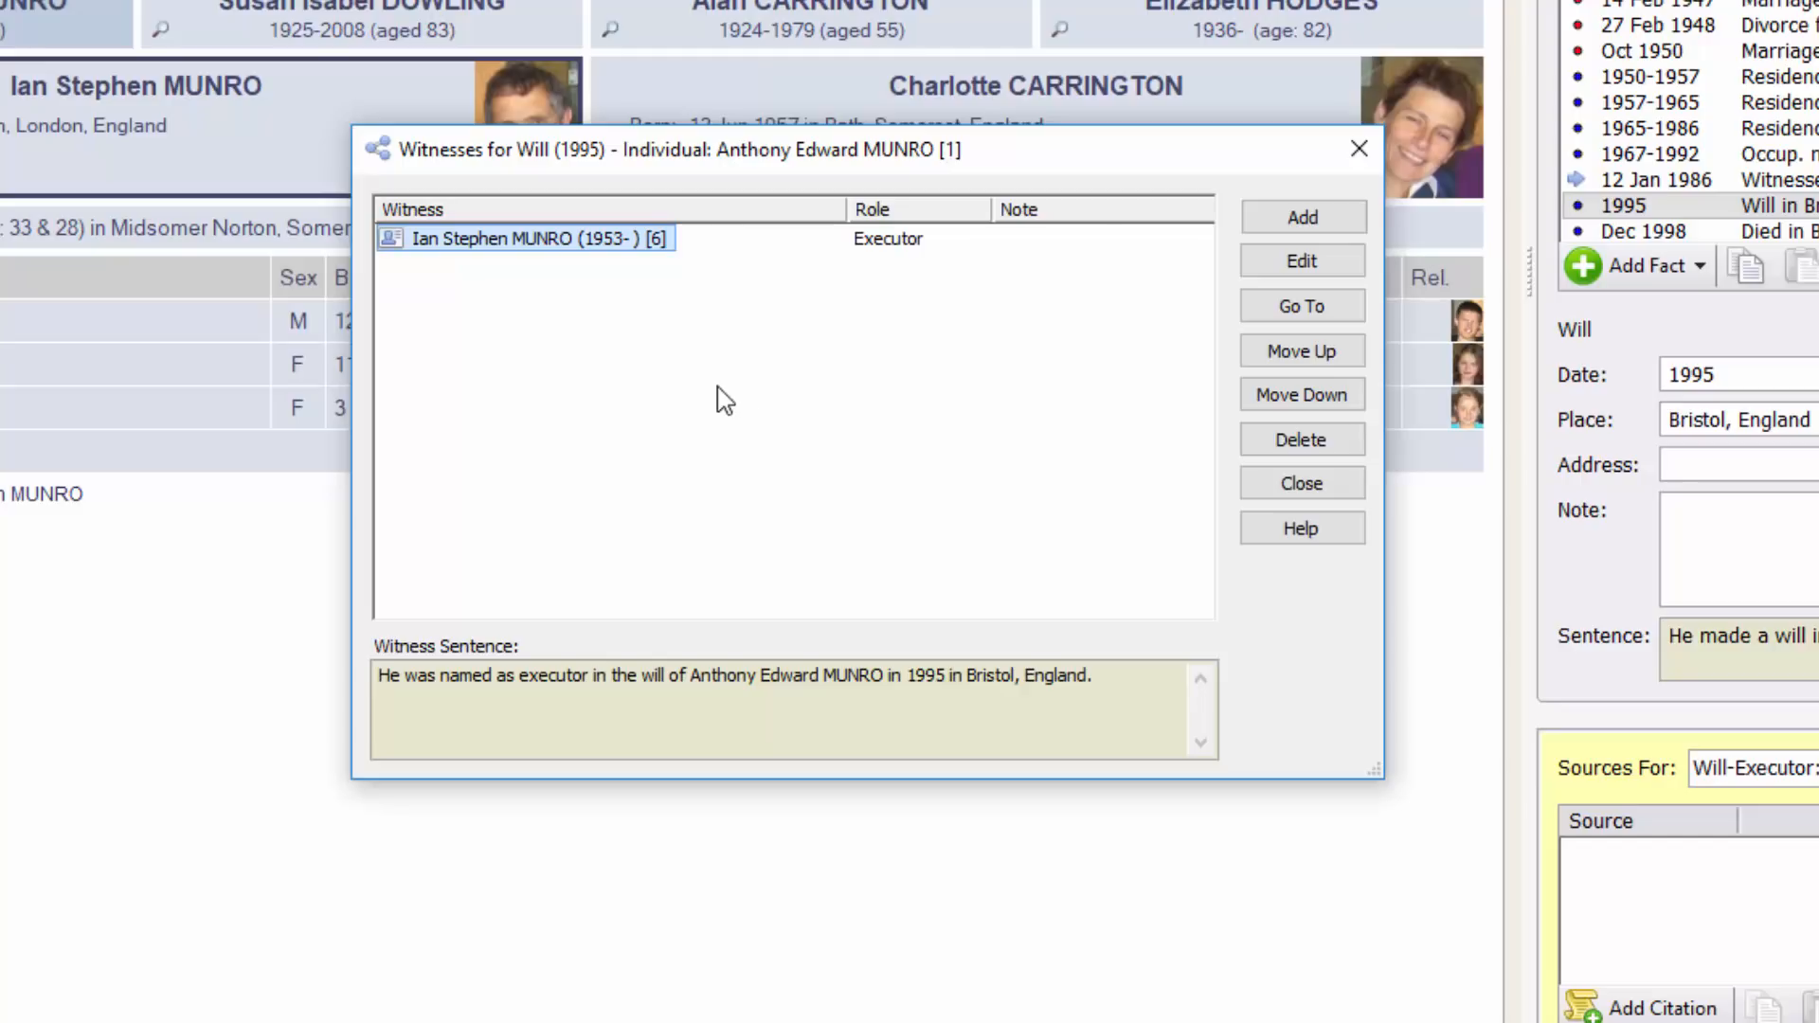
click(1303, 217)
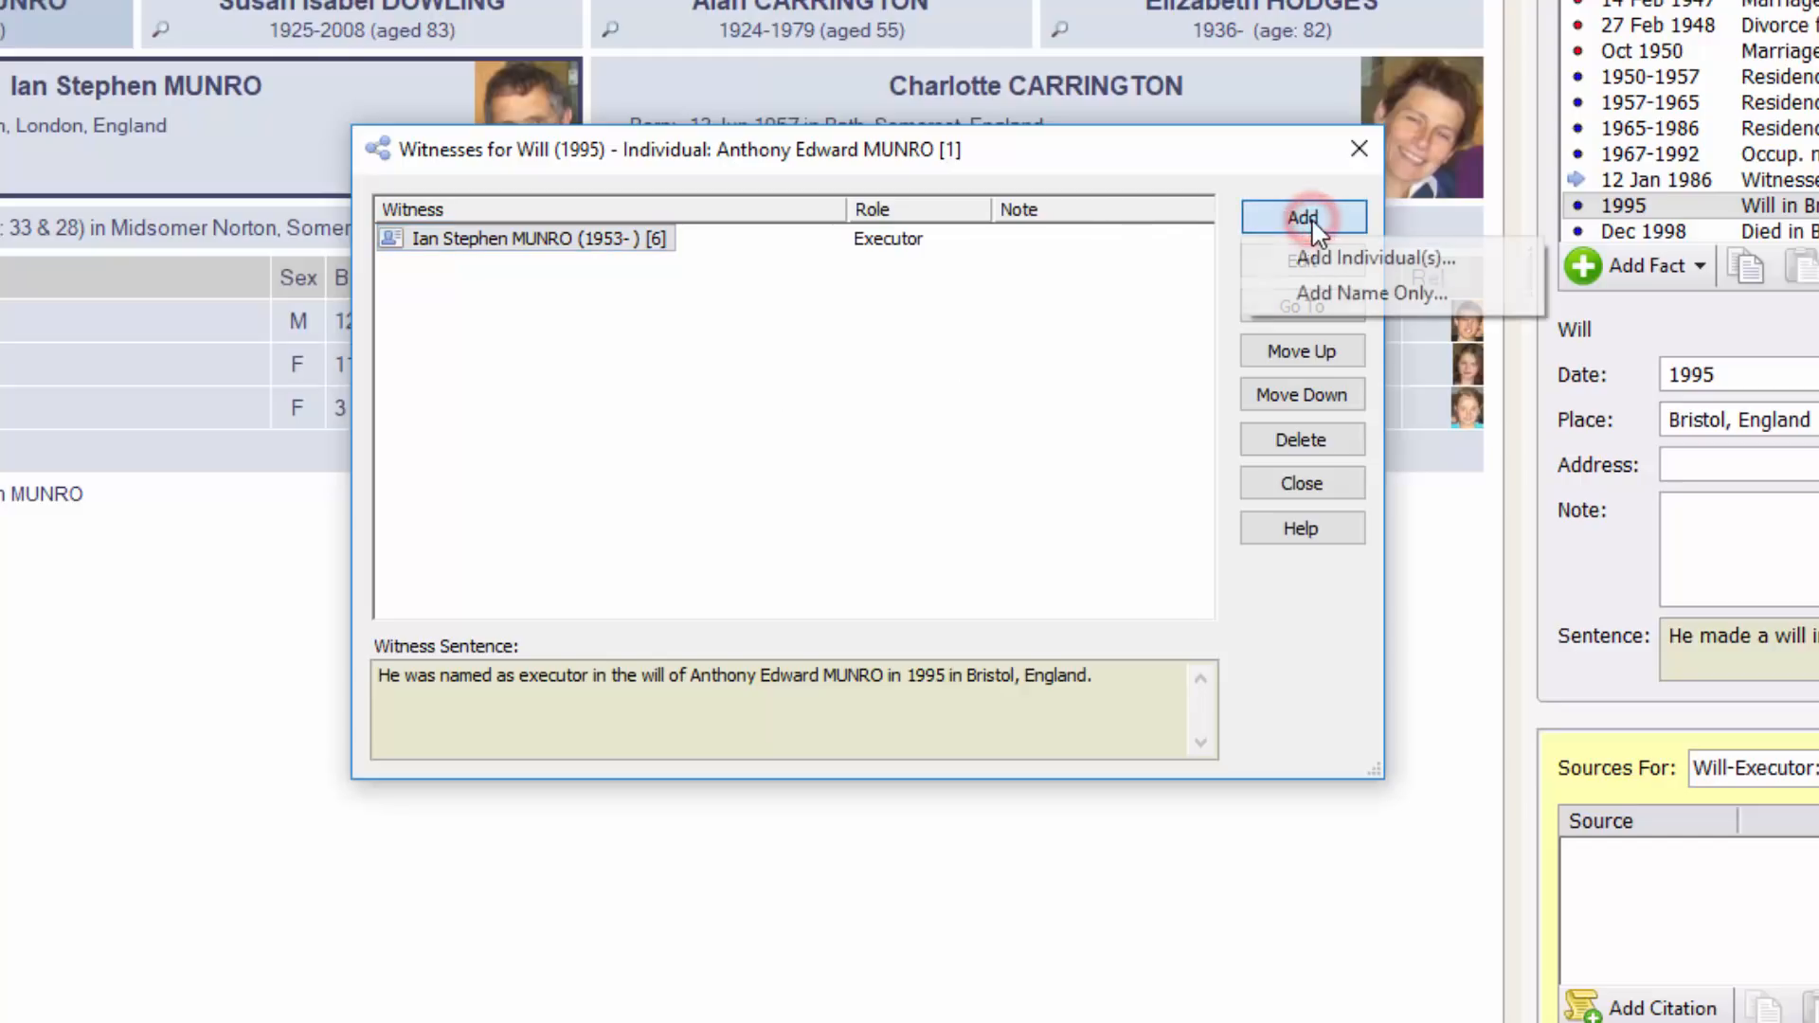
click(1414, 258)
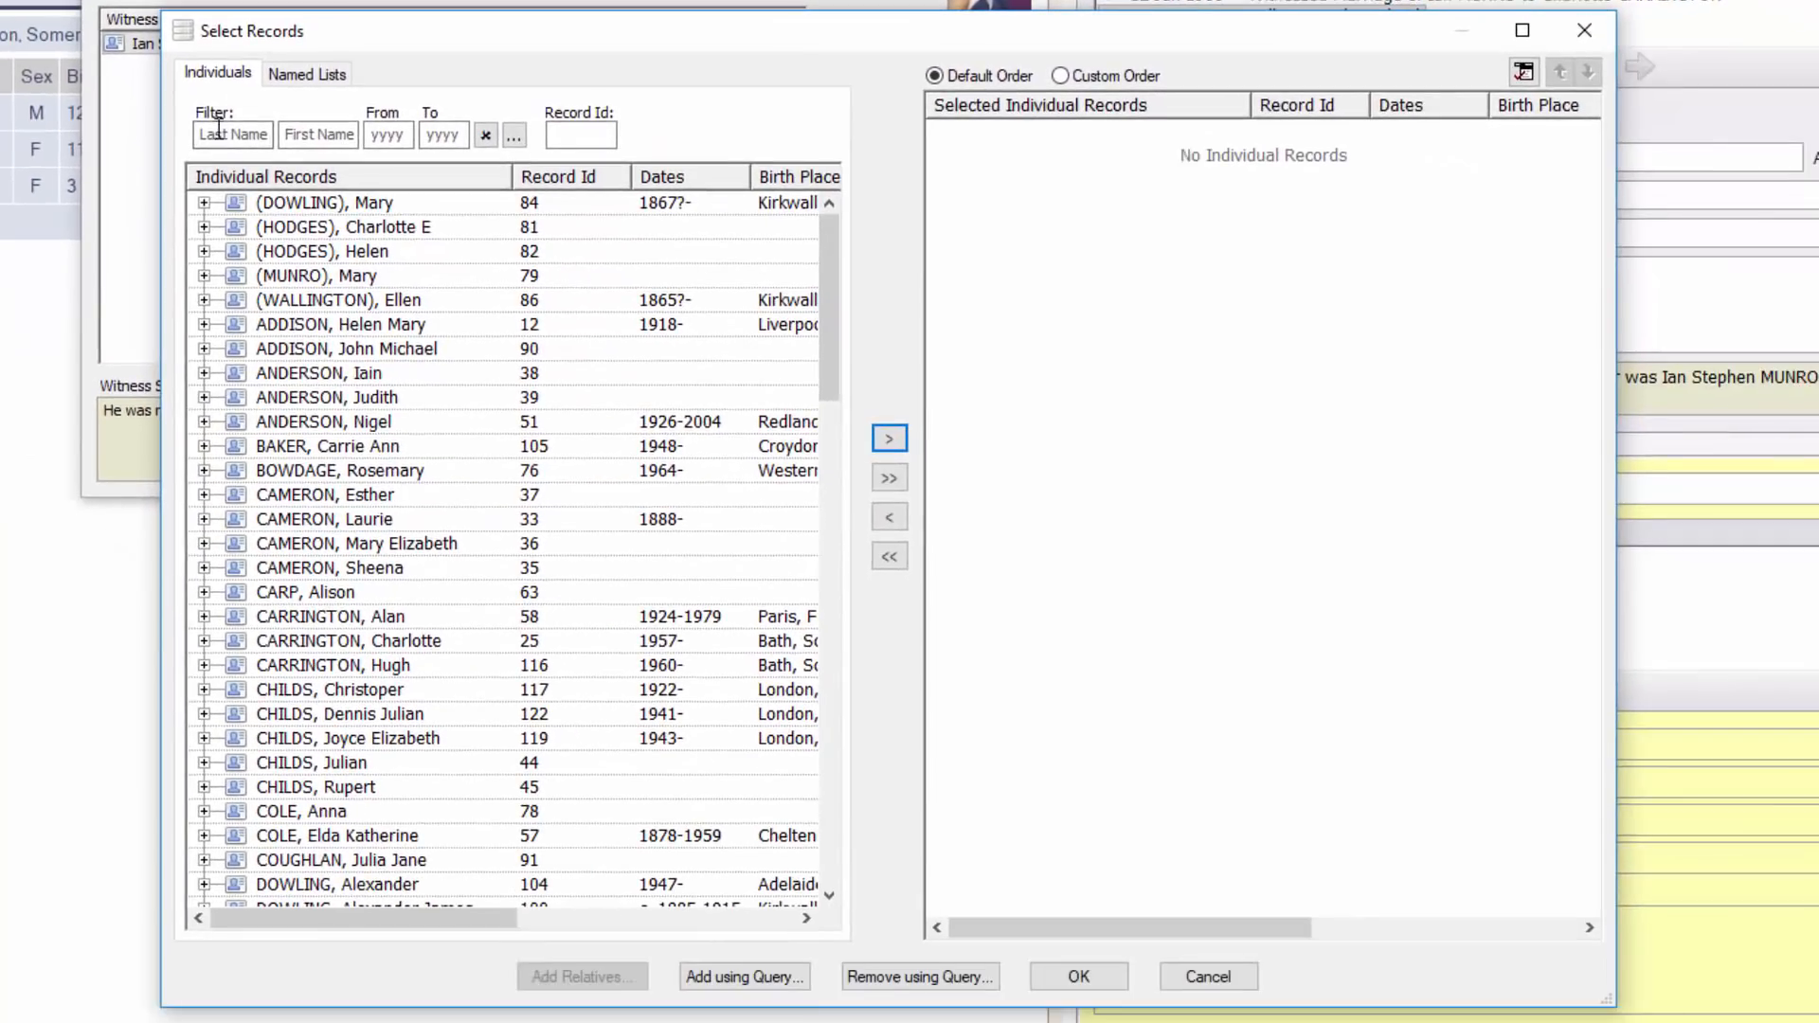
click(516, 347)
text(Munro)
key(Tab)
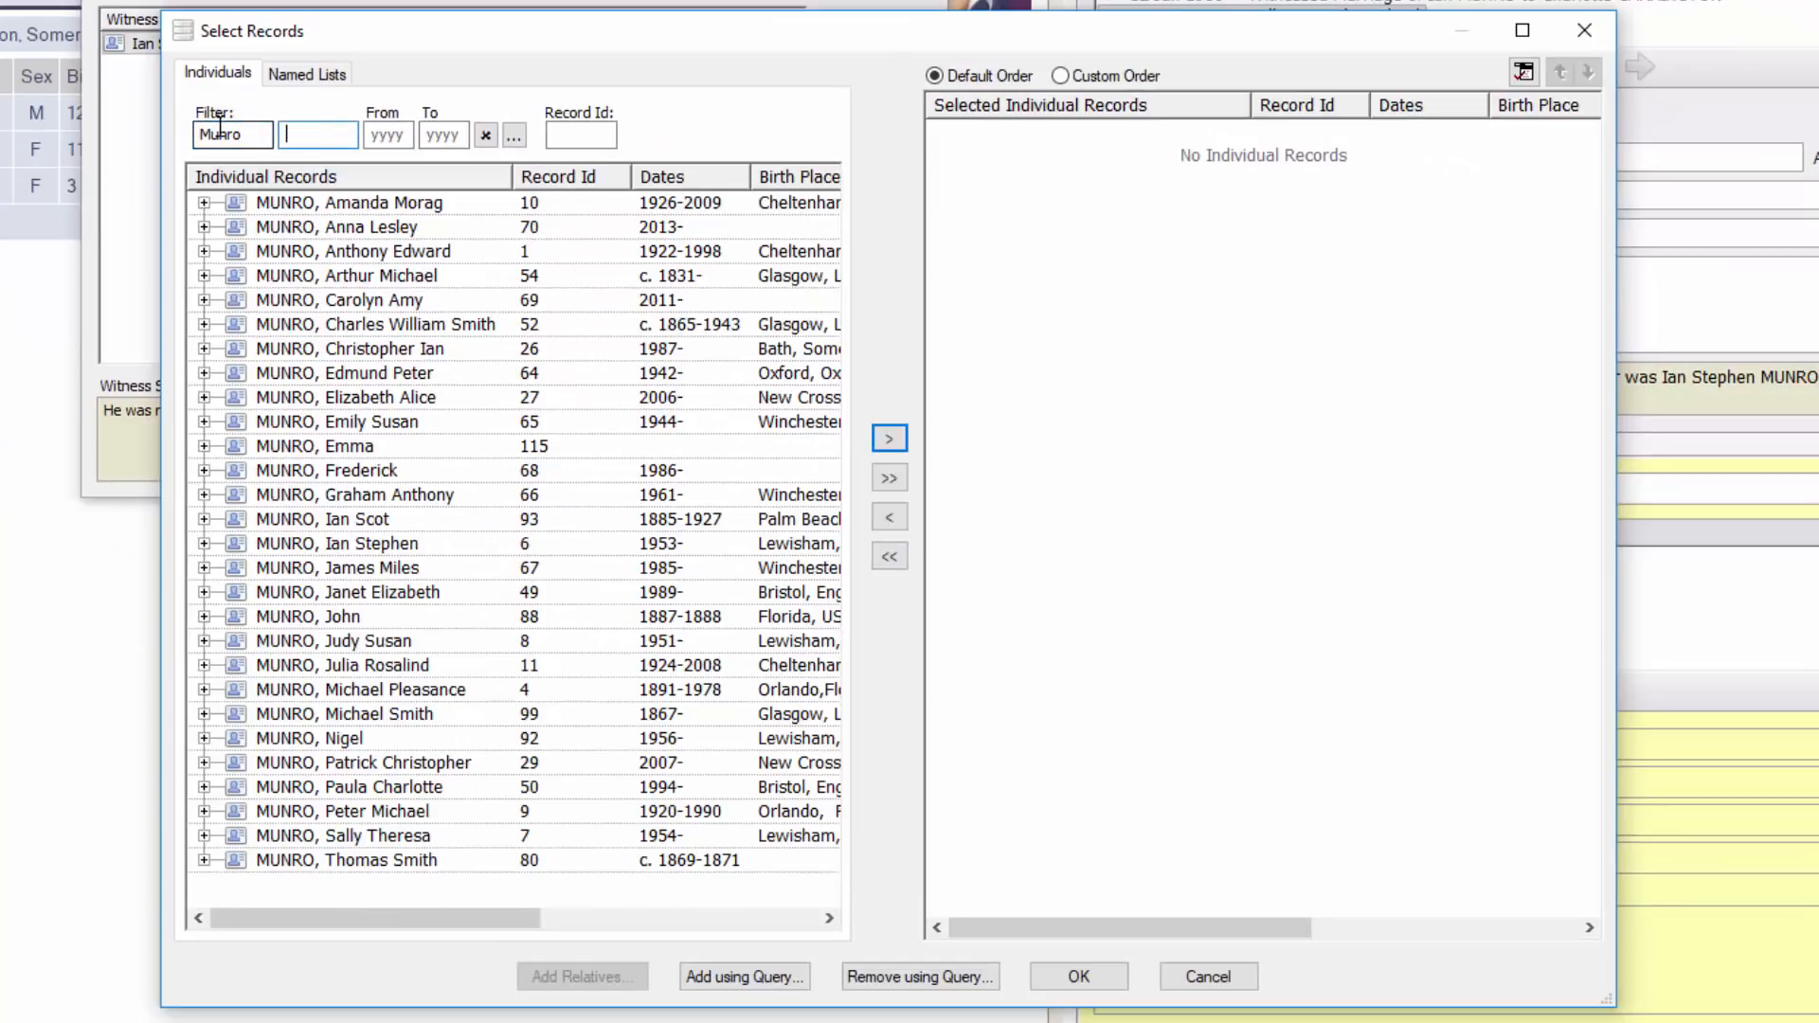
click(337, 545)
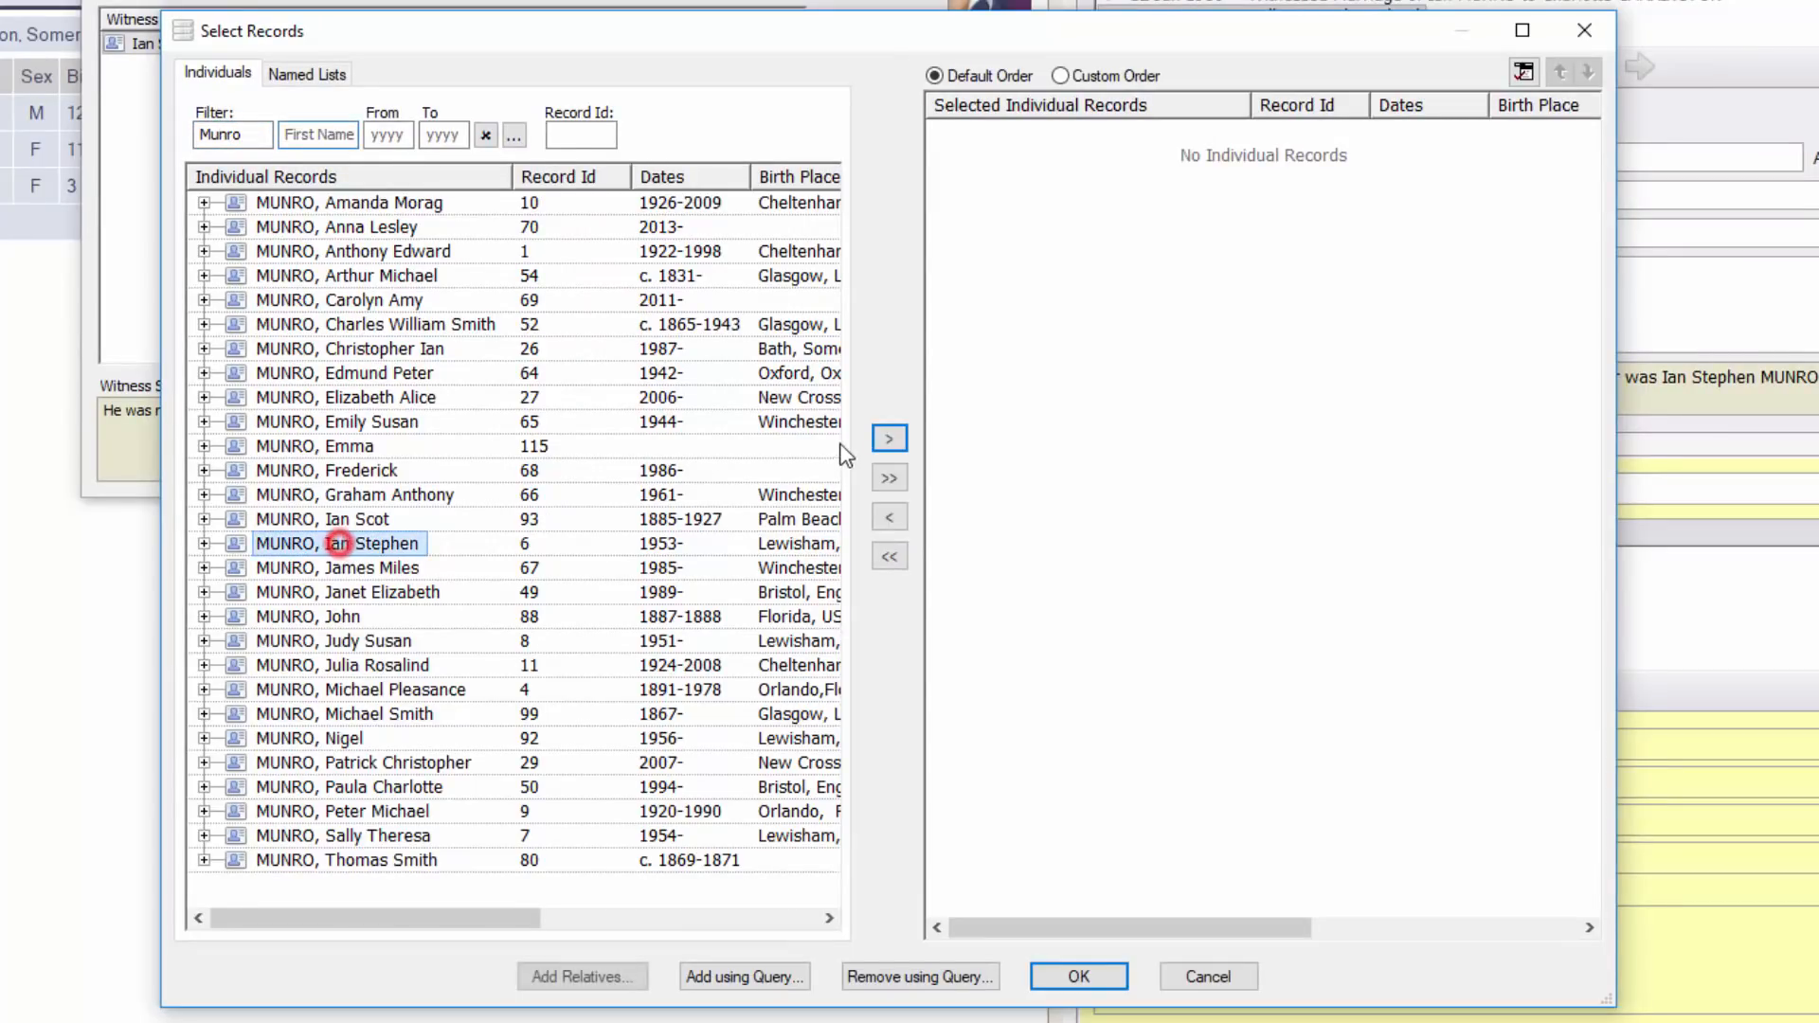
click(889, 437)
click(377, 642)
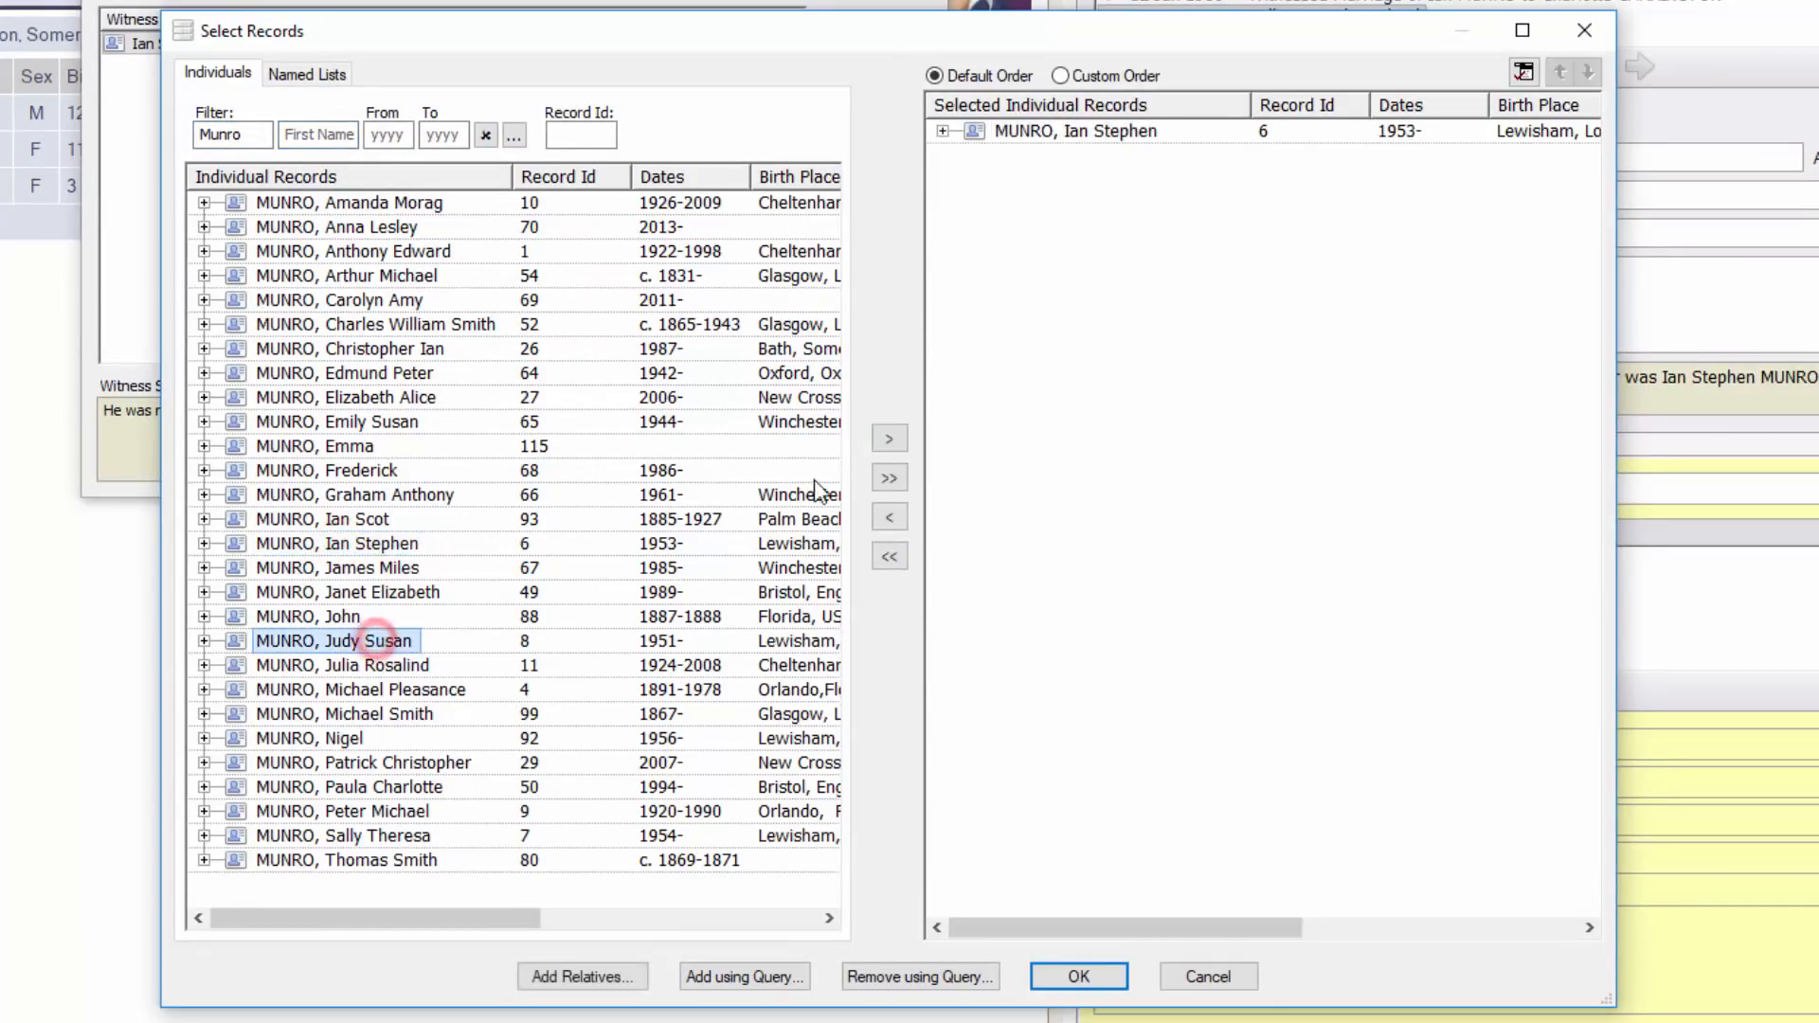
double_click(377, 642)
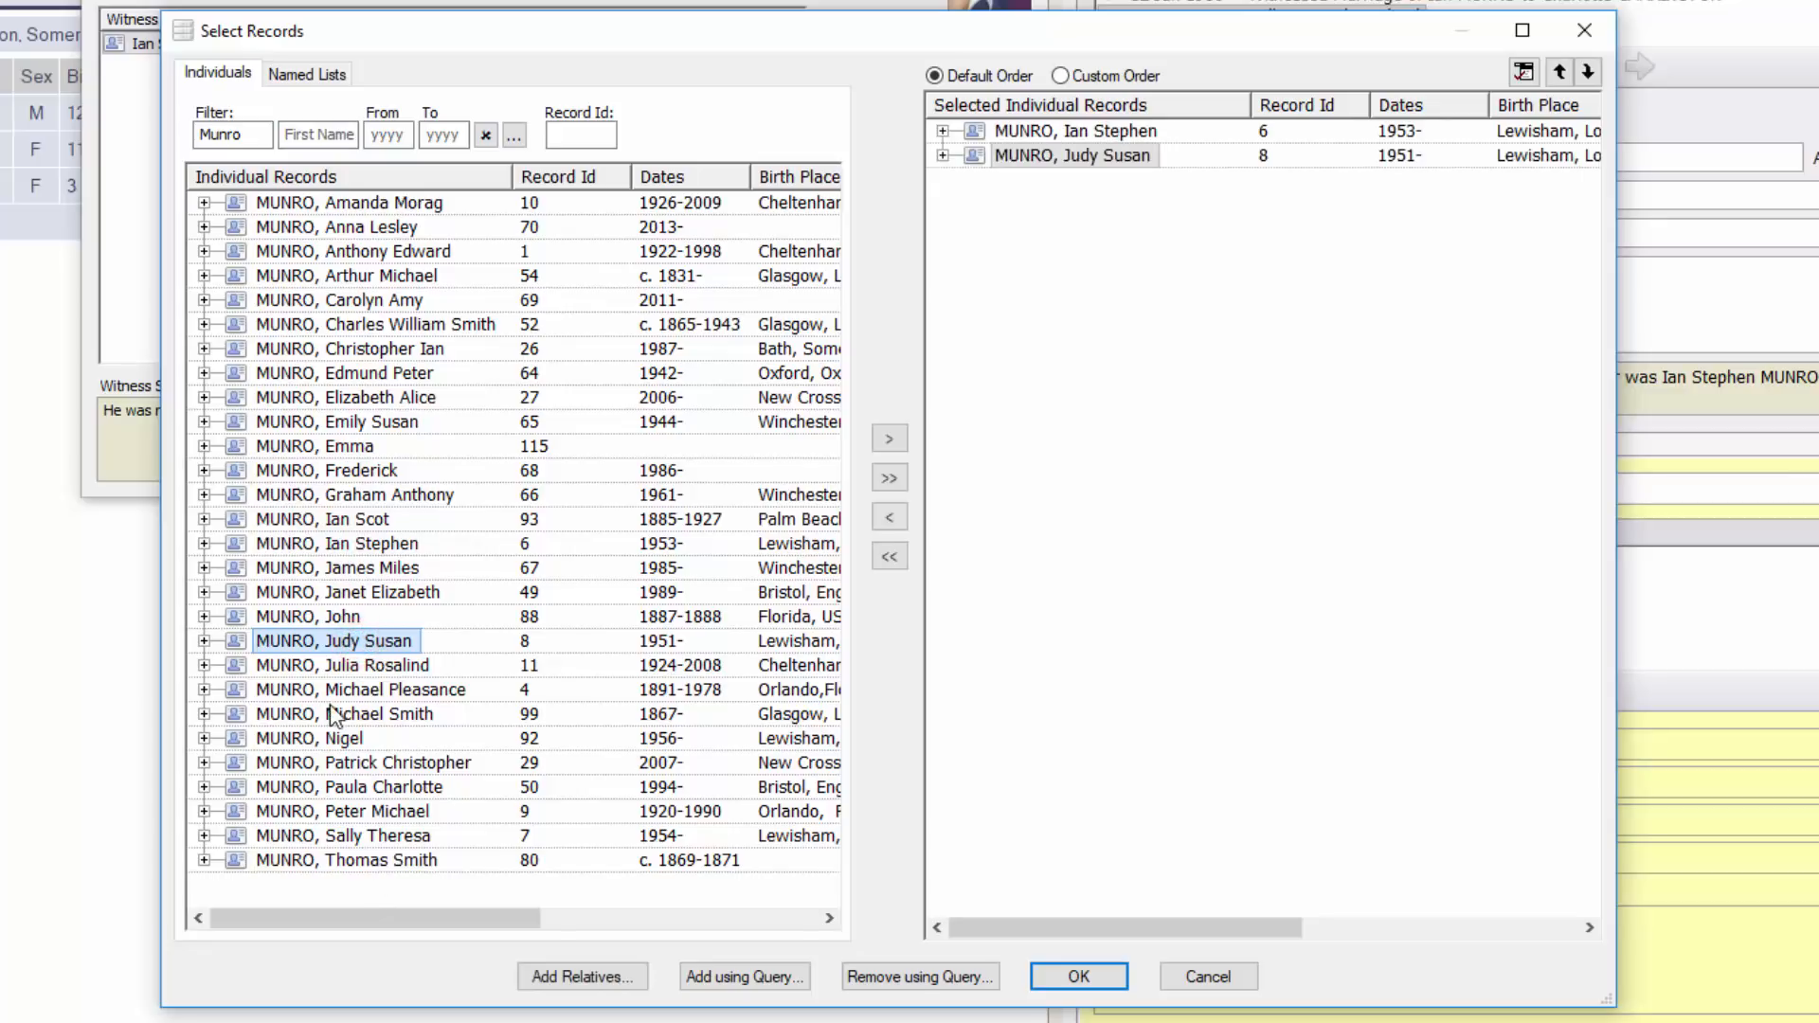
double_click(336, 741)
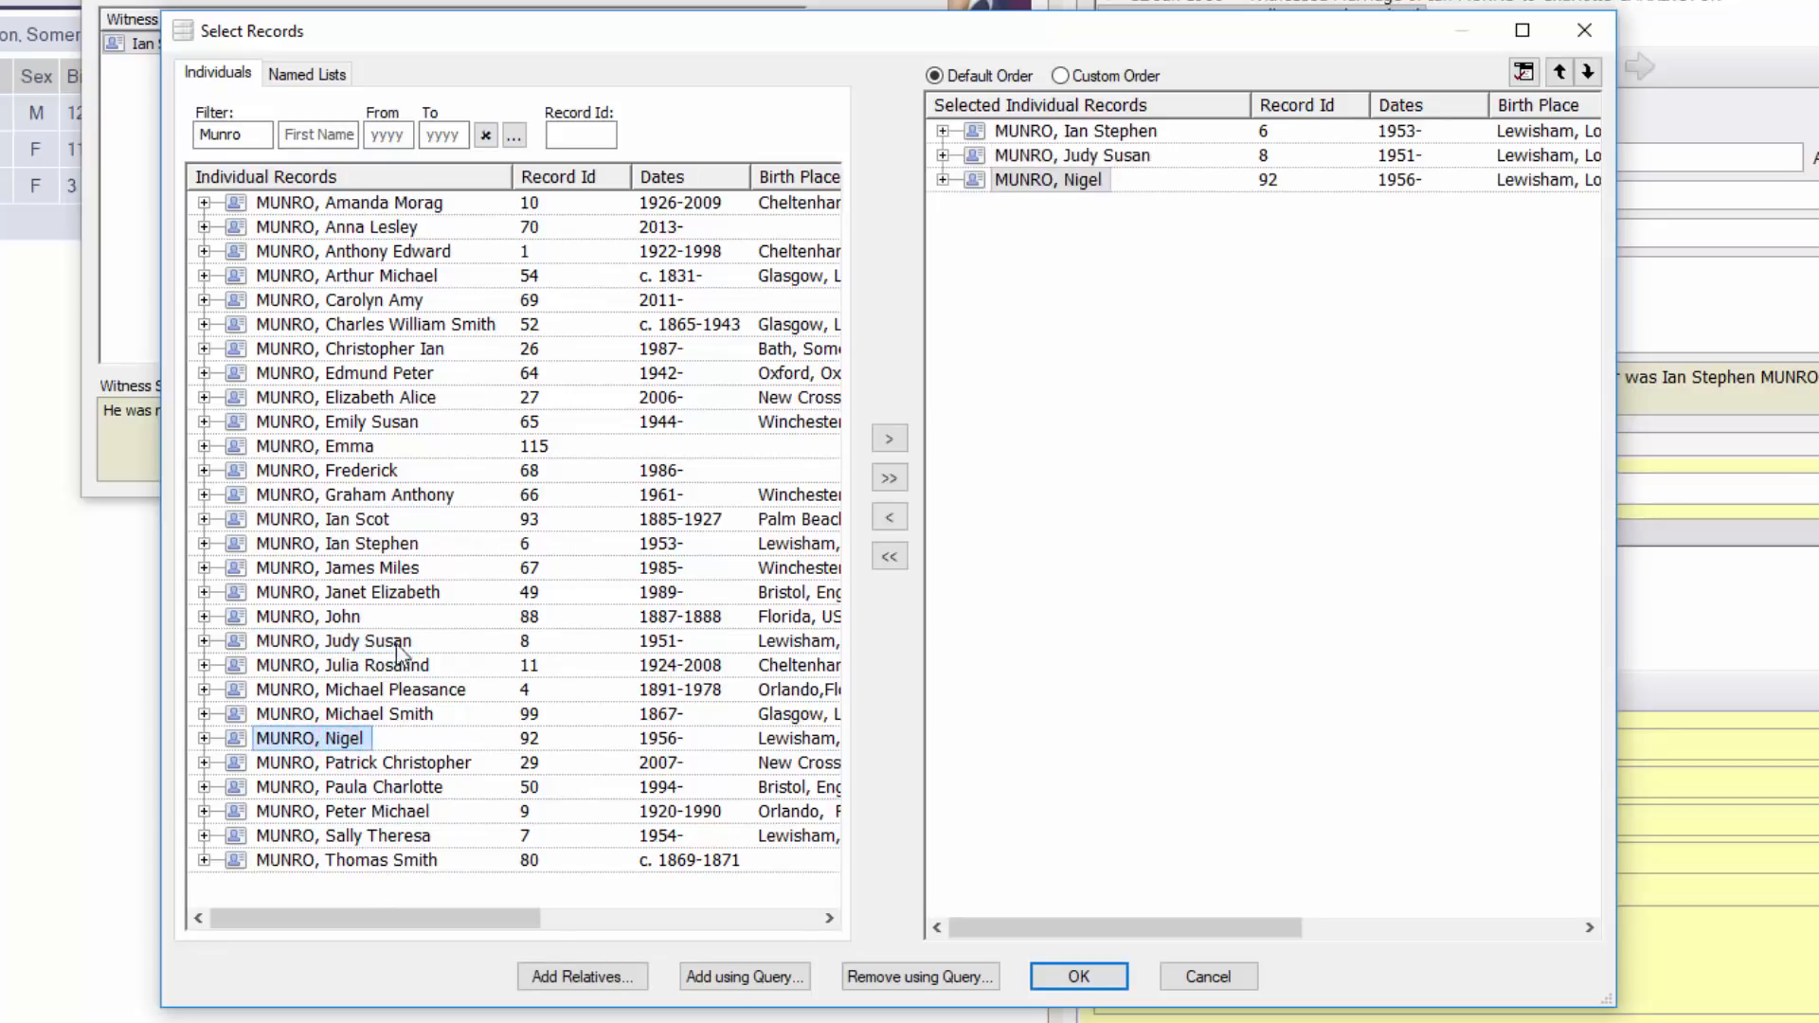
double_click(362, 836)
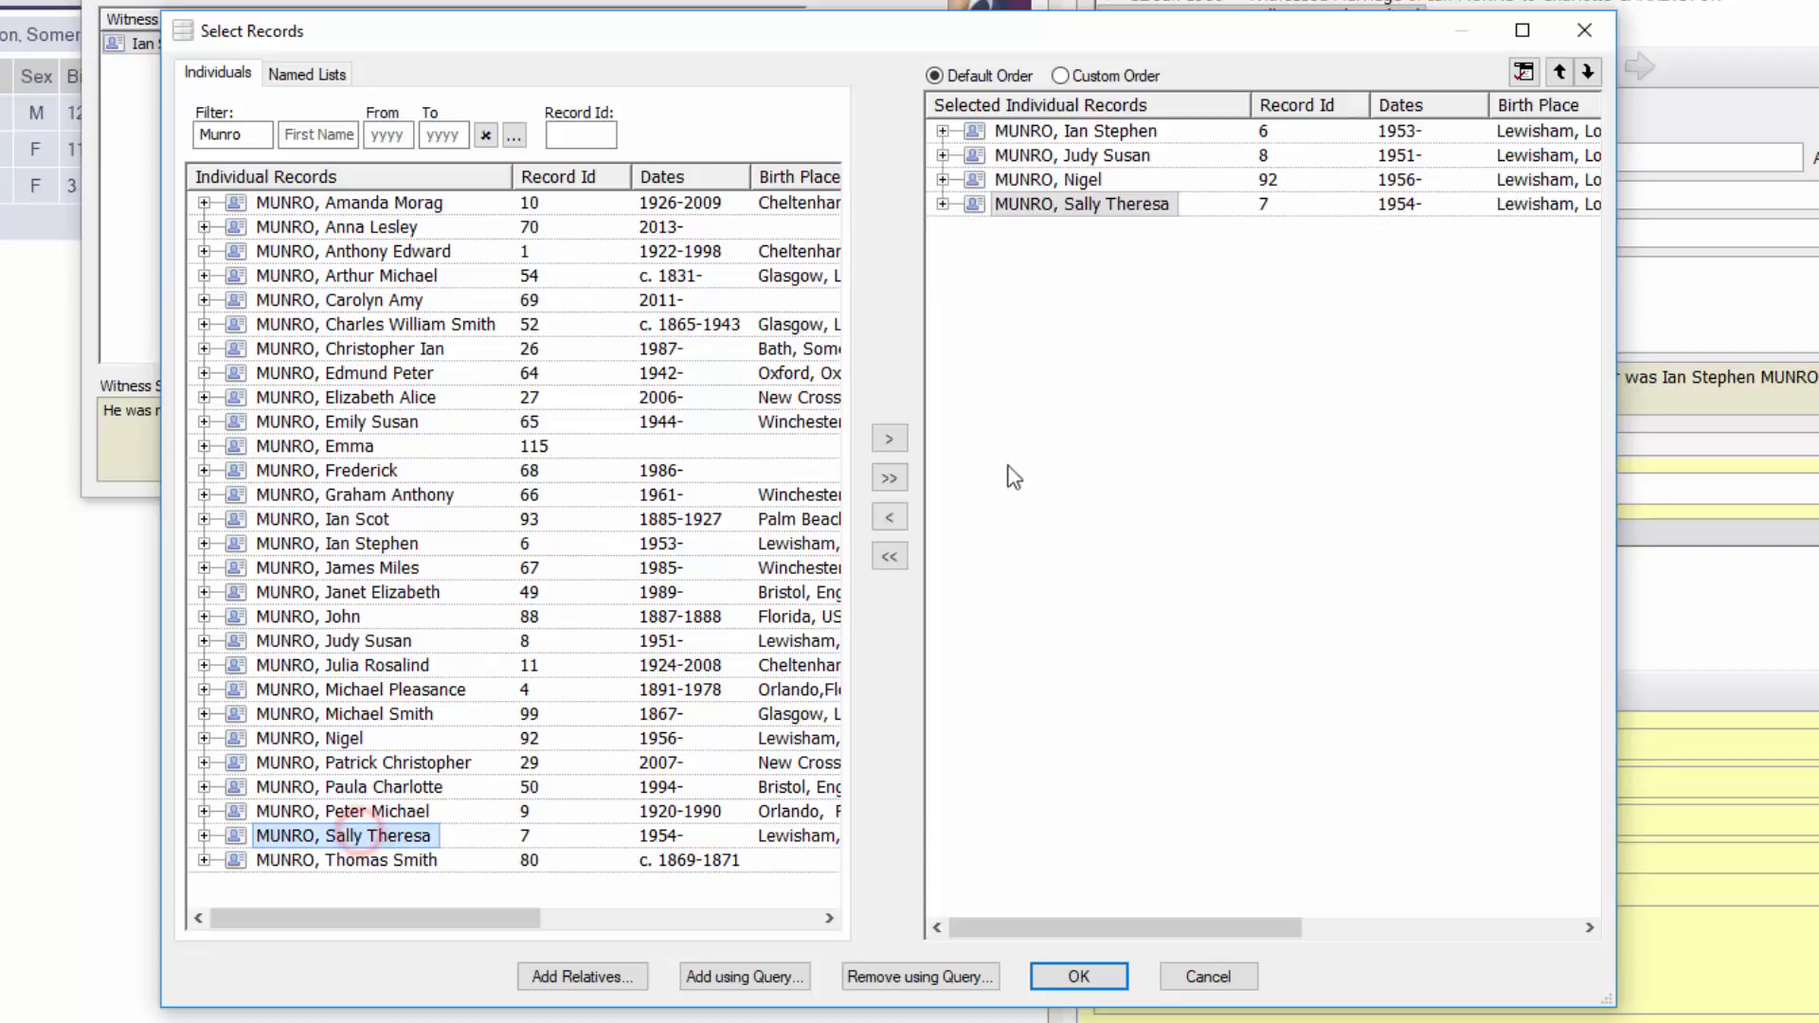
click(1094, 975)
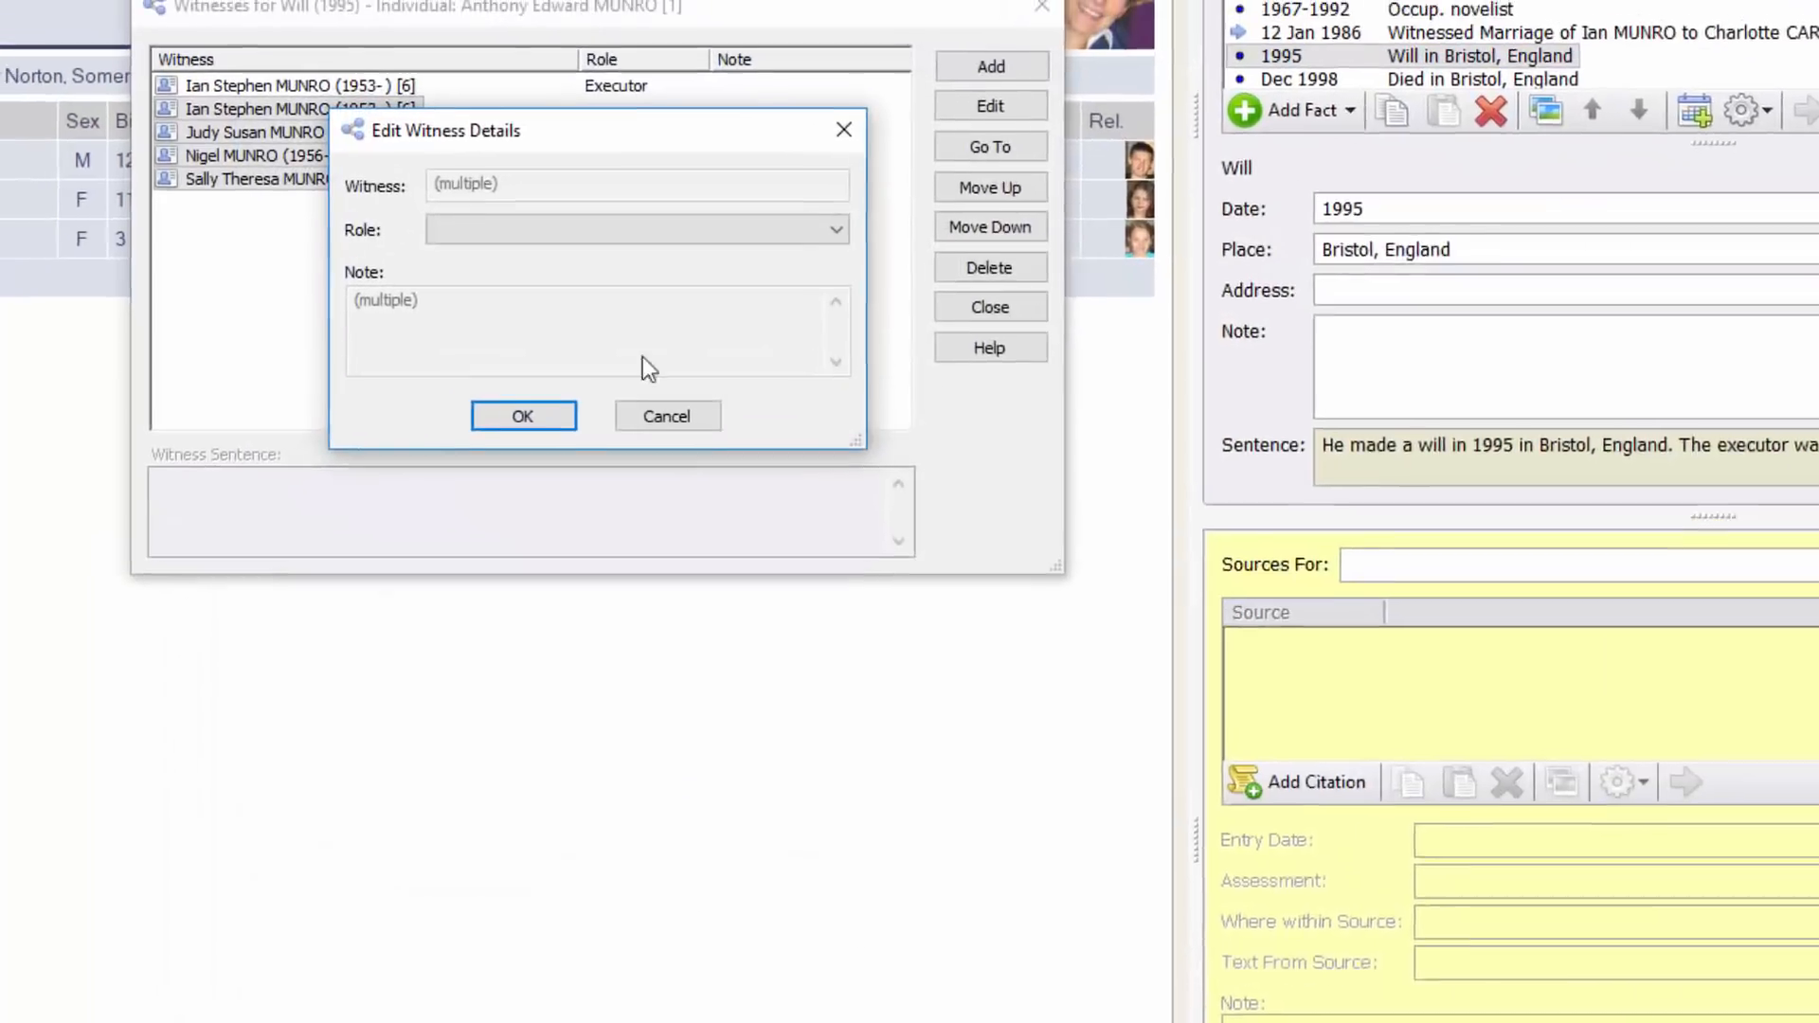
Set the four new witnesses' role to Beneficiary
click(436, 178)
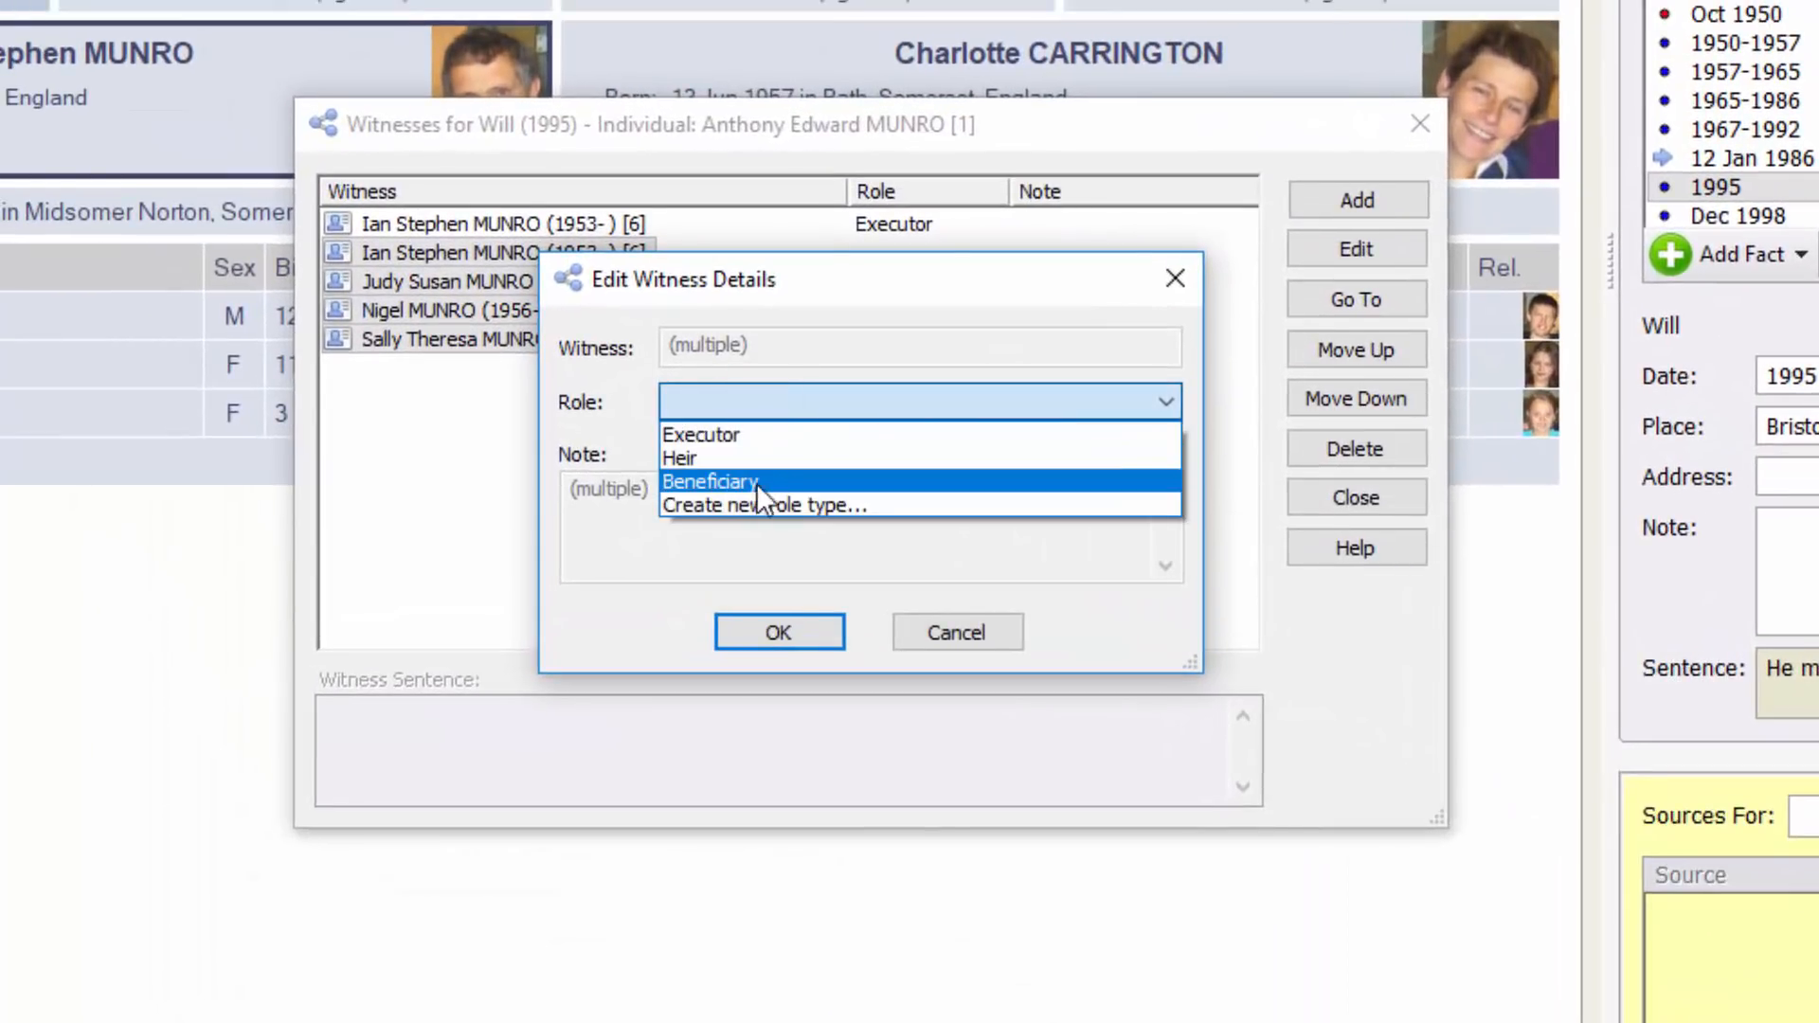
click(782, 478)
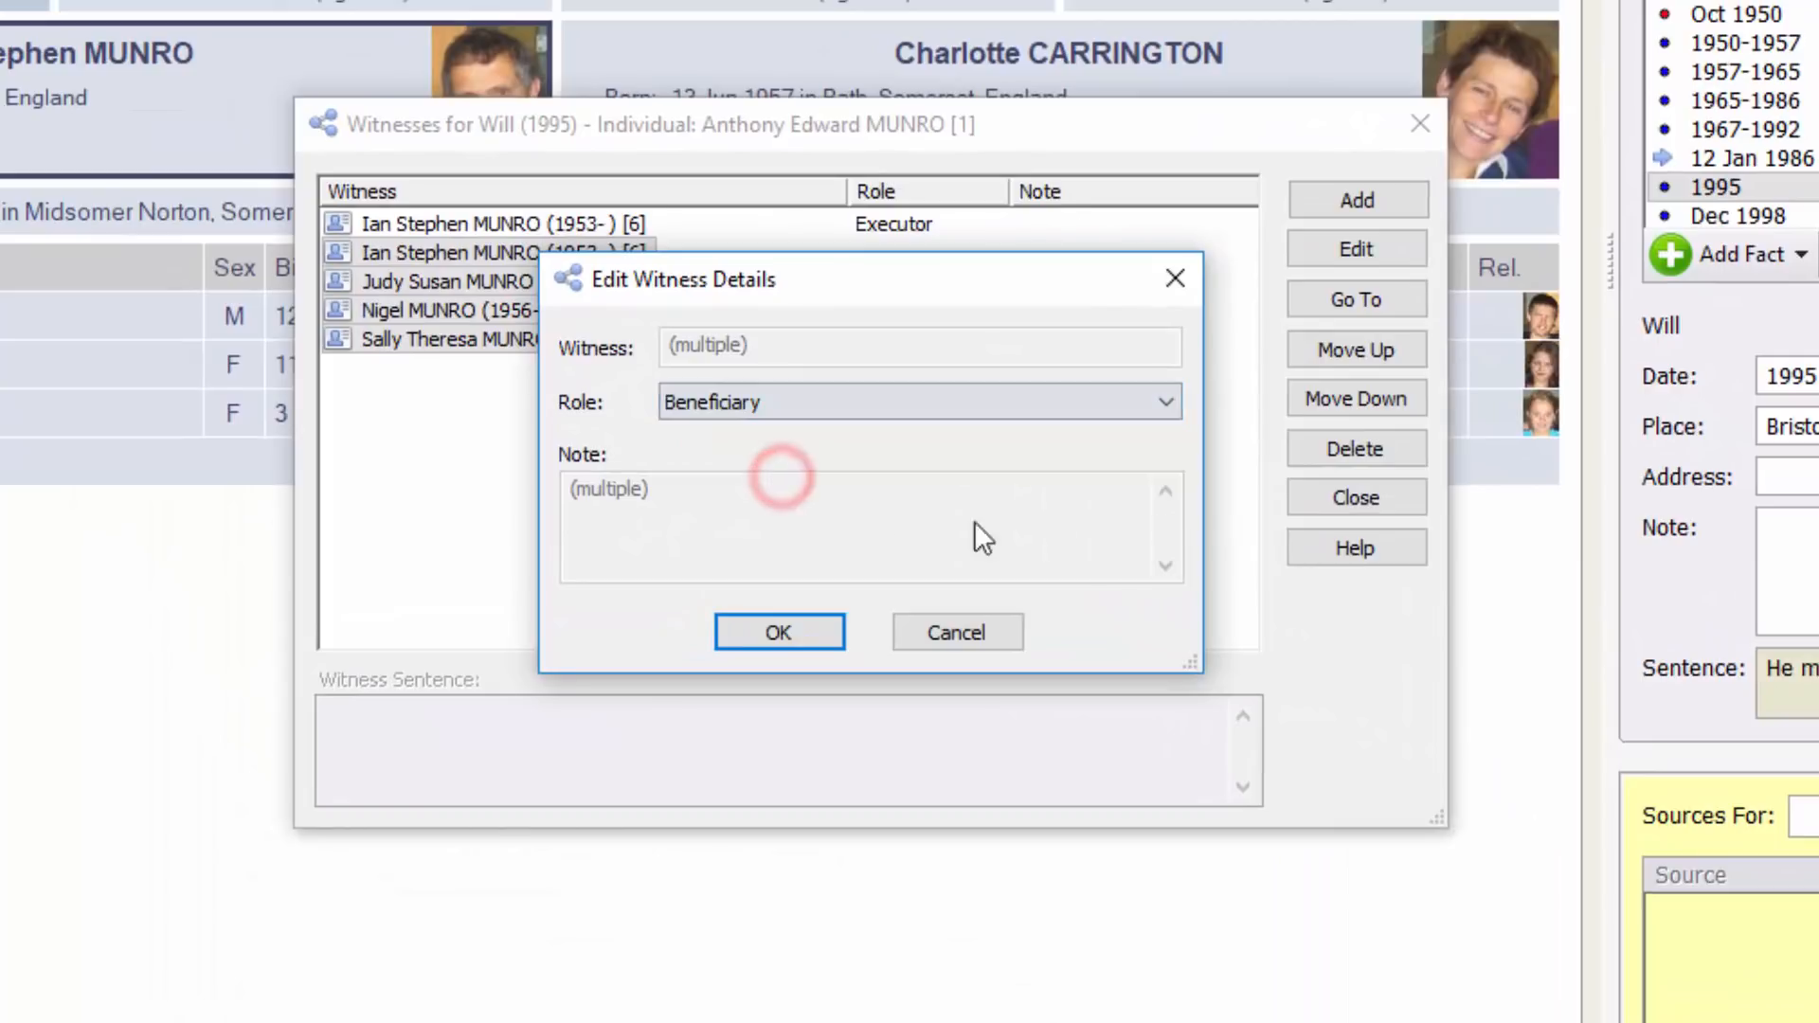
click(798, 631)
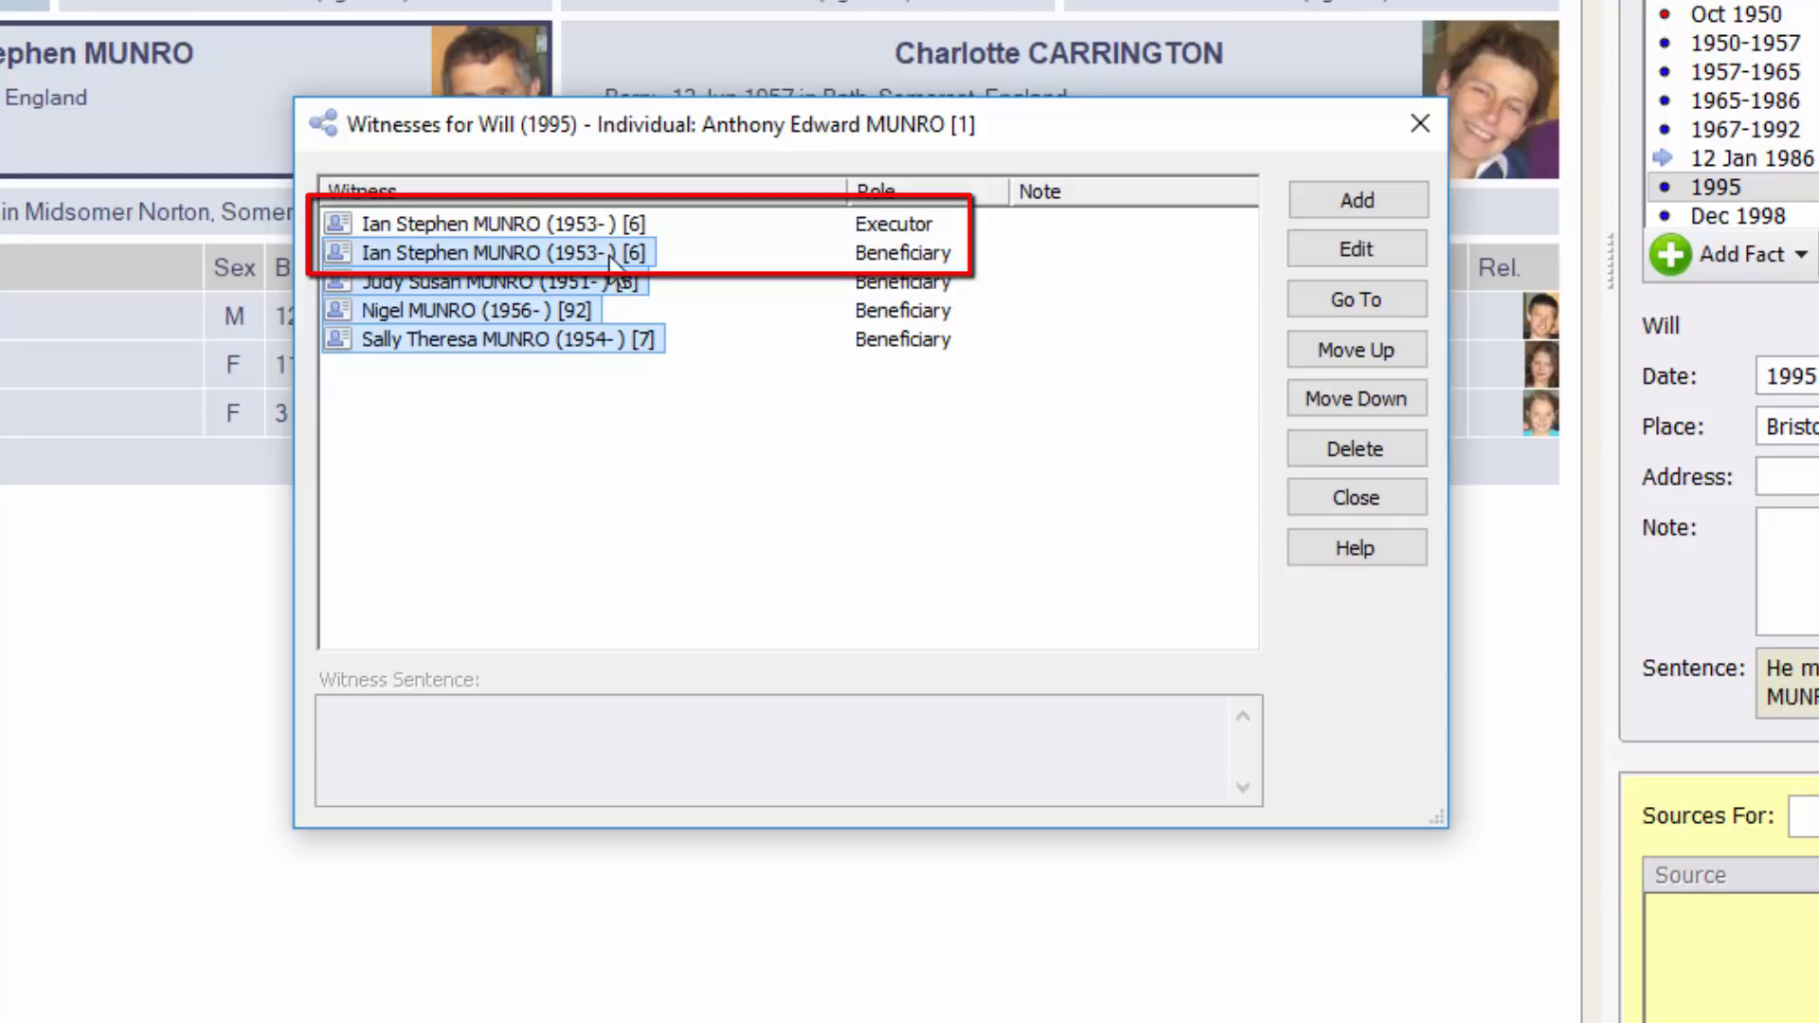
click(714, 260)
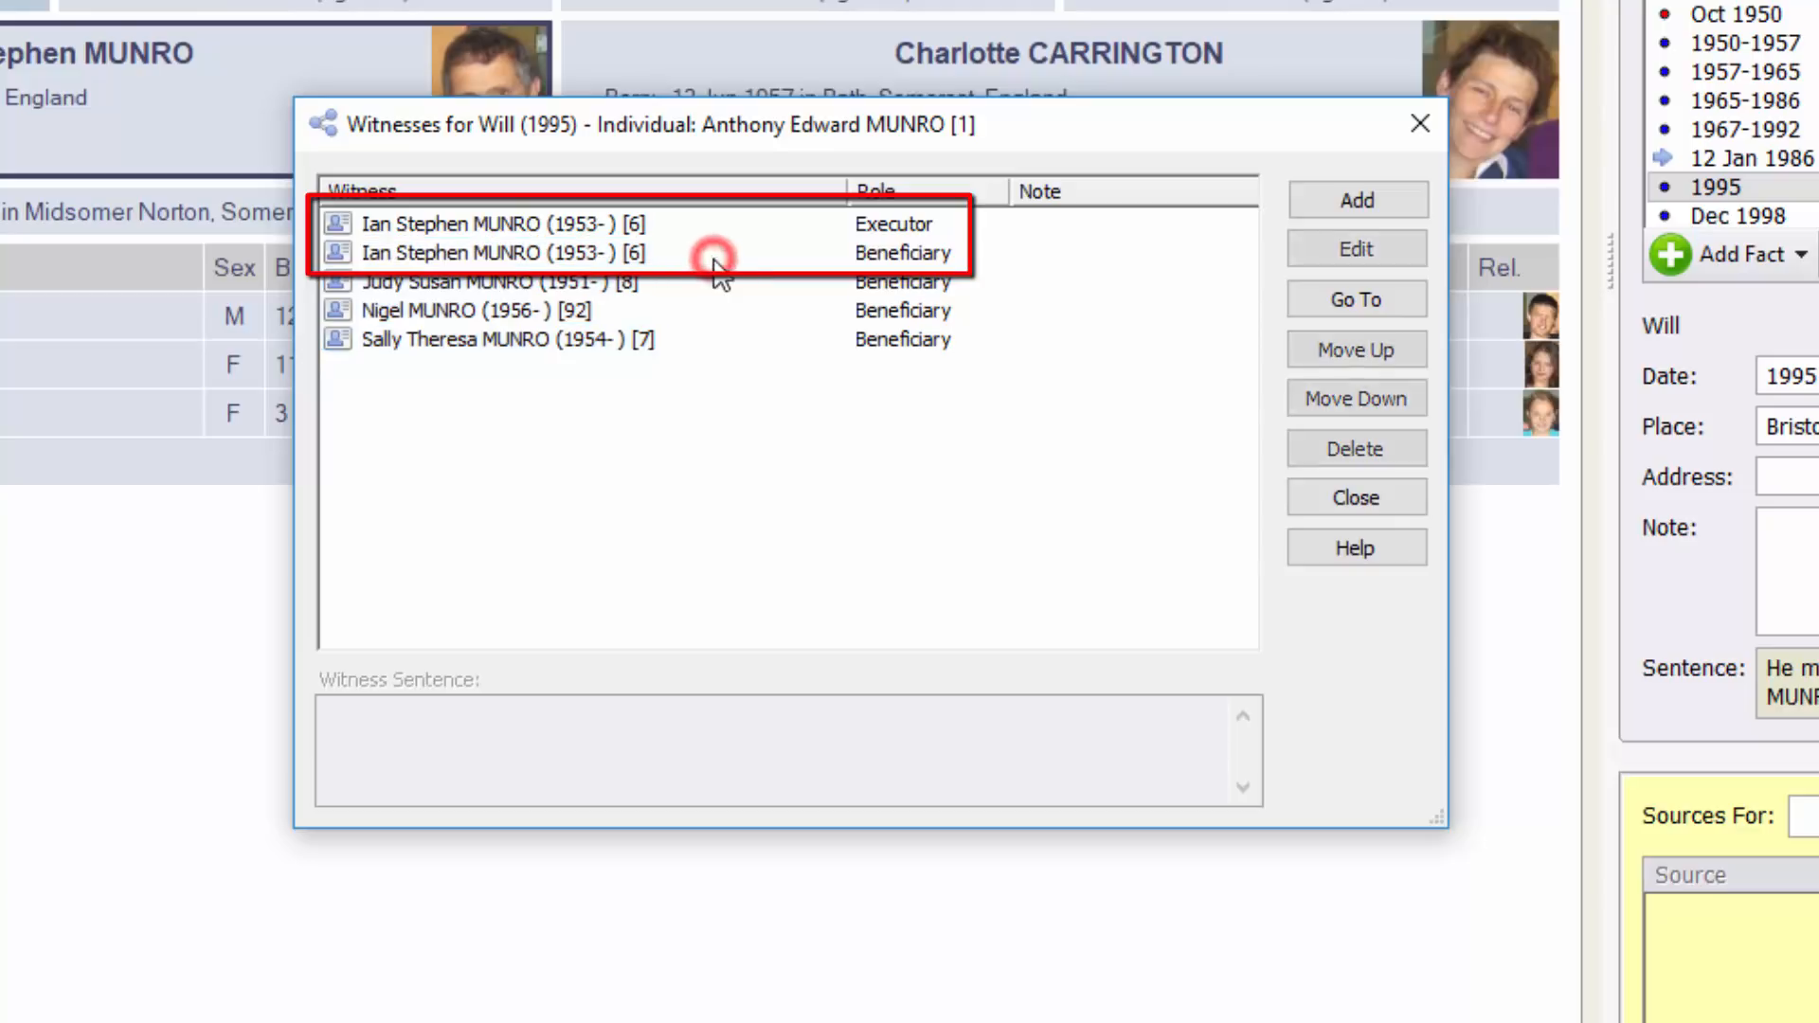
click(528, 252)
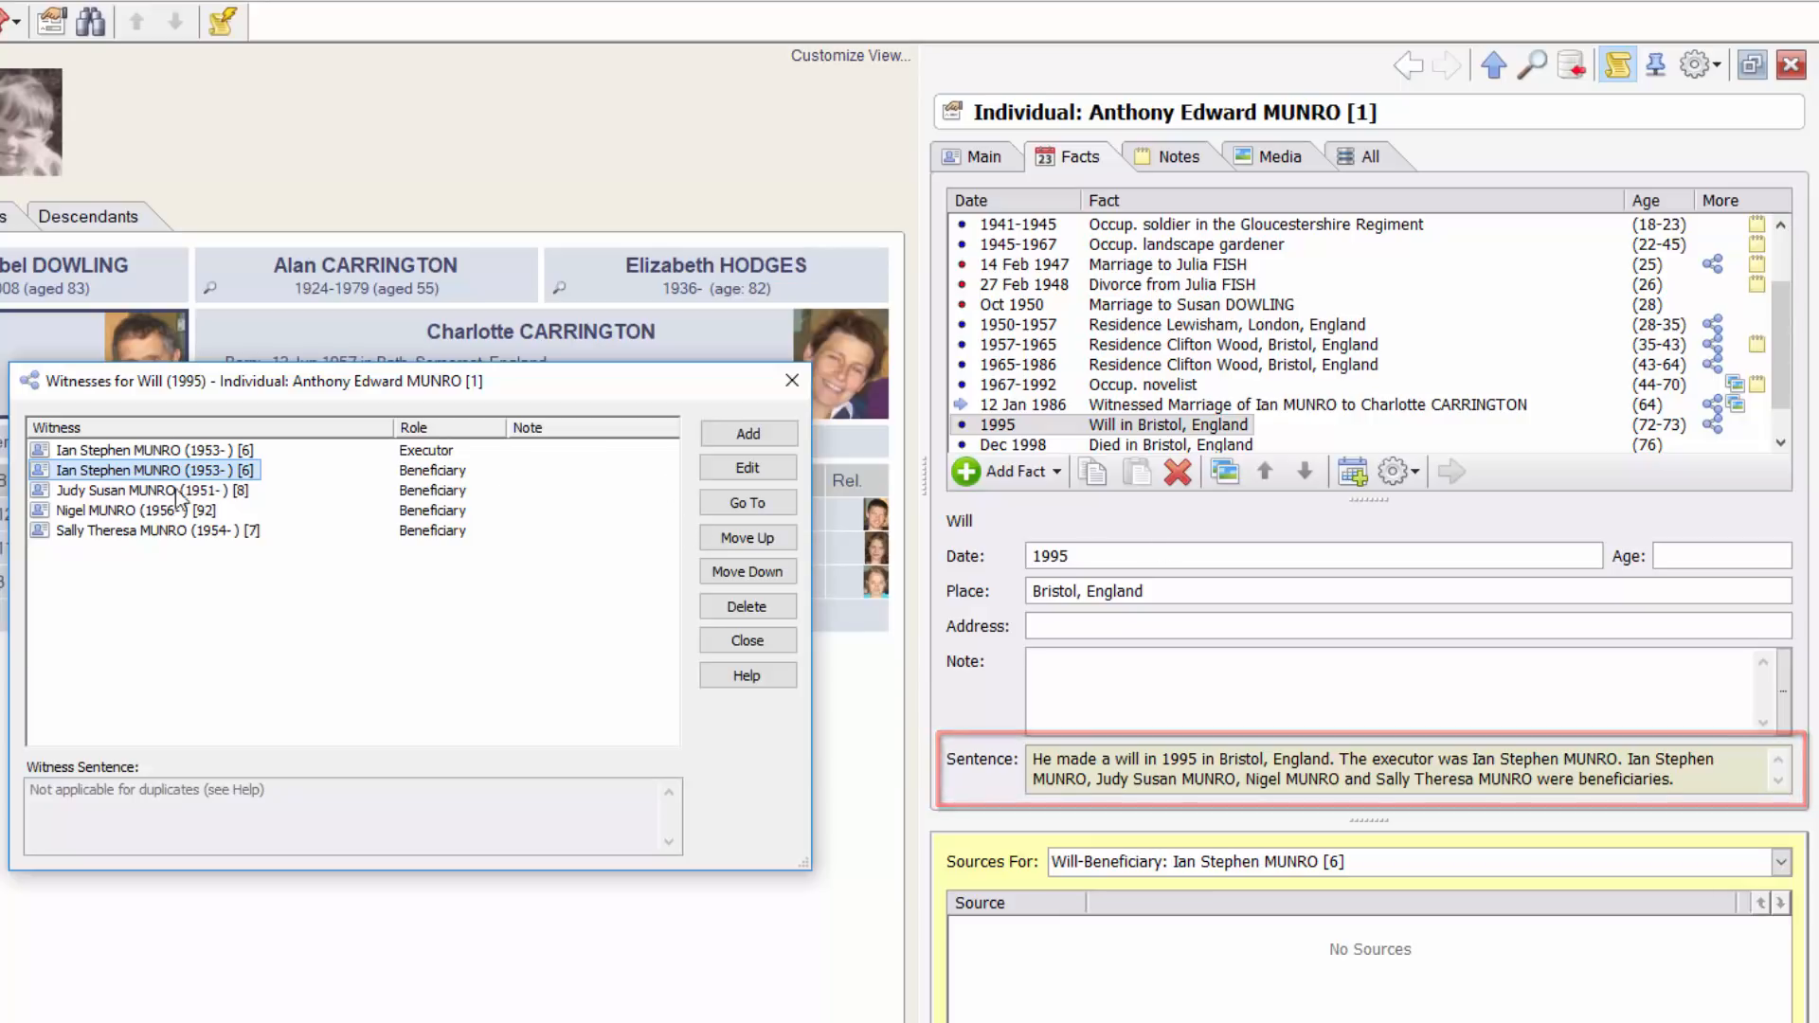
click(114, 493)
click(112, 510)
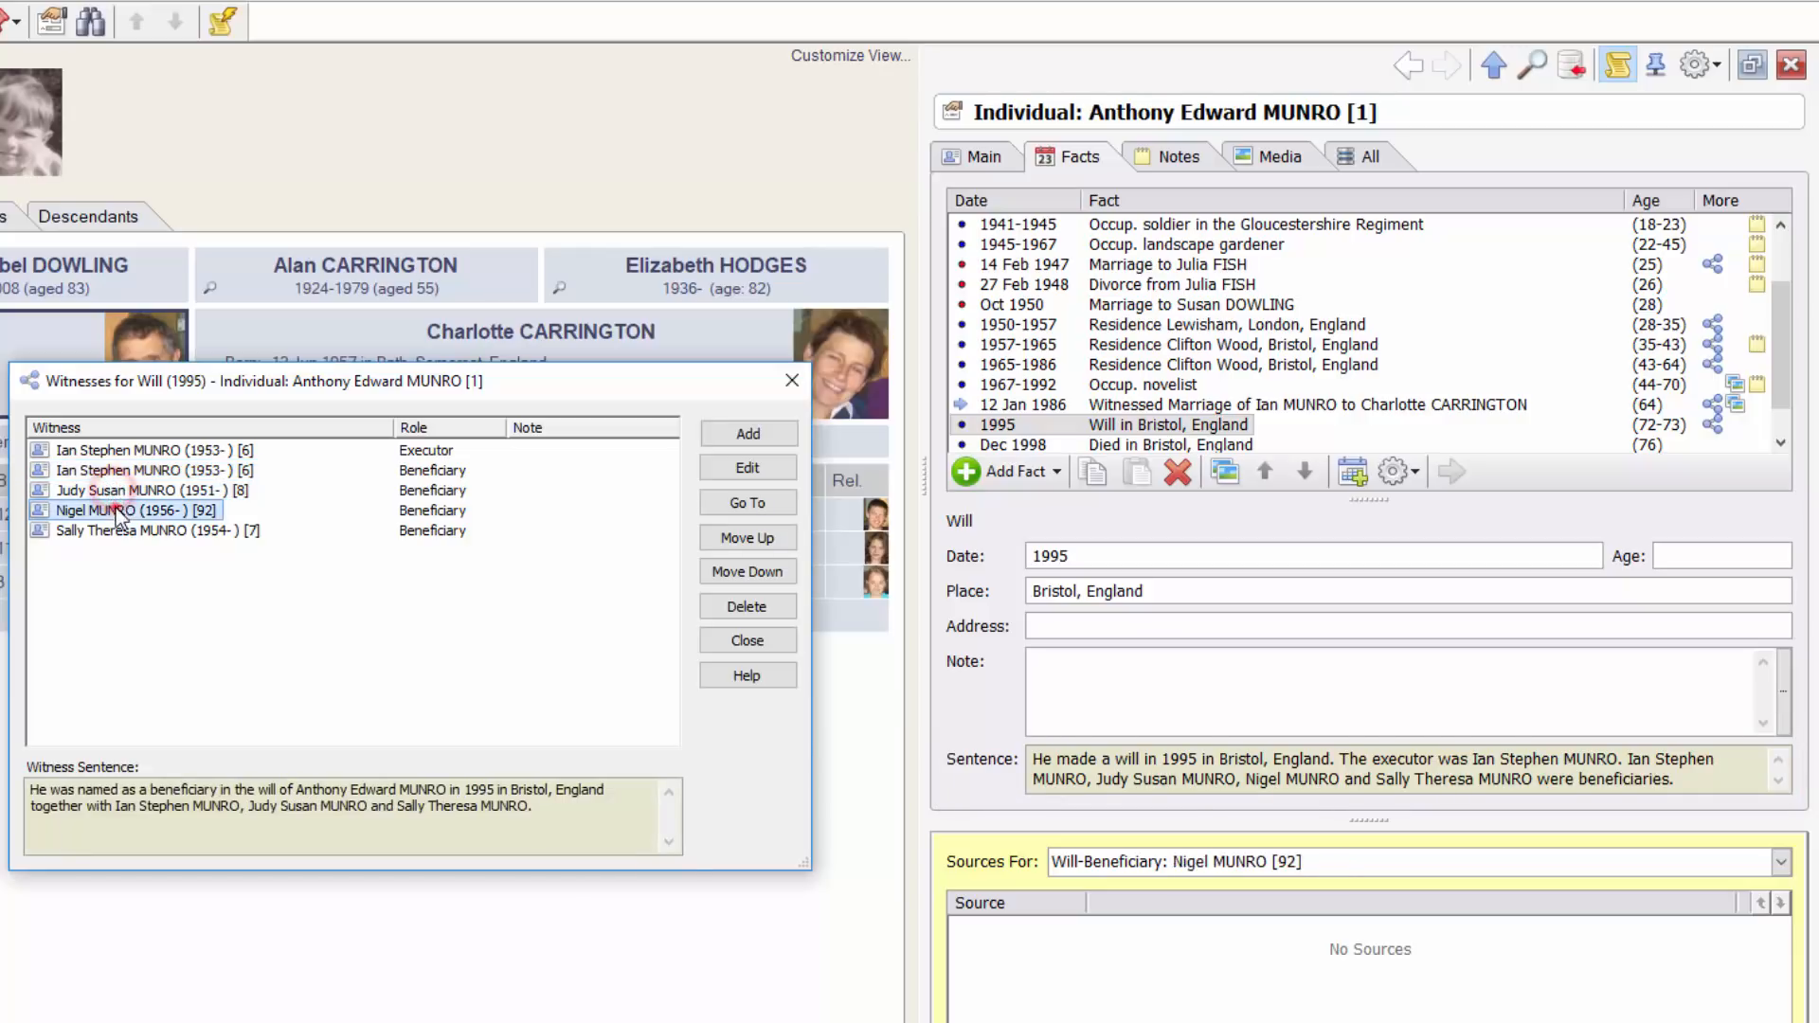
click(758, 504)
click(838, 561)
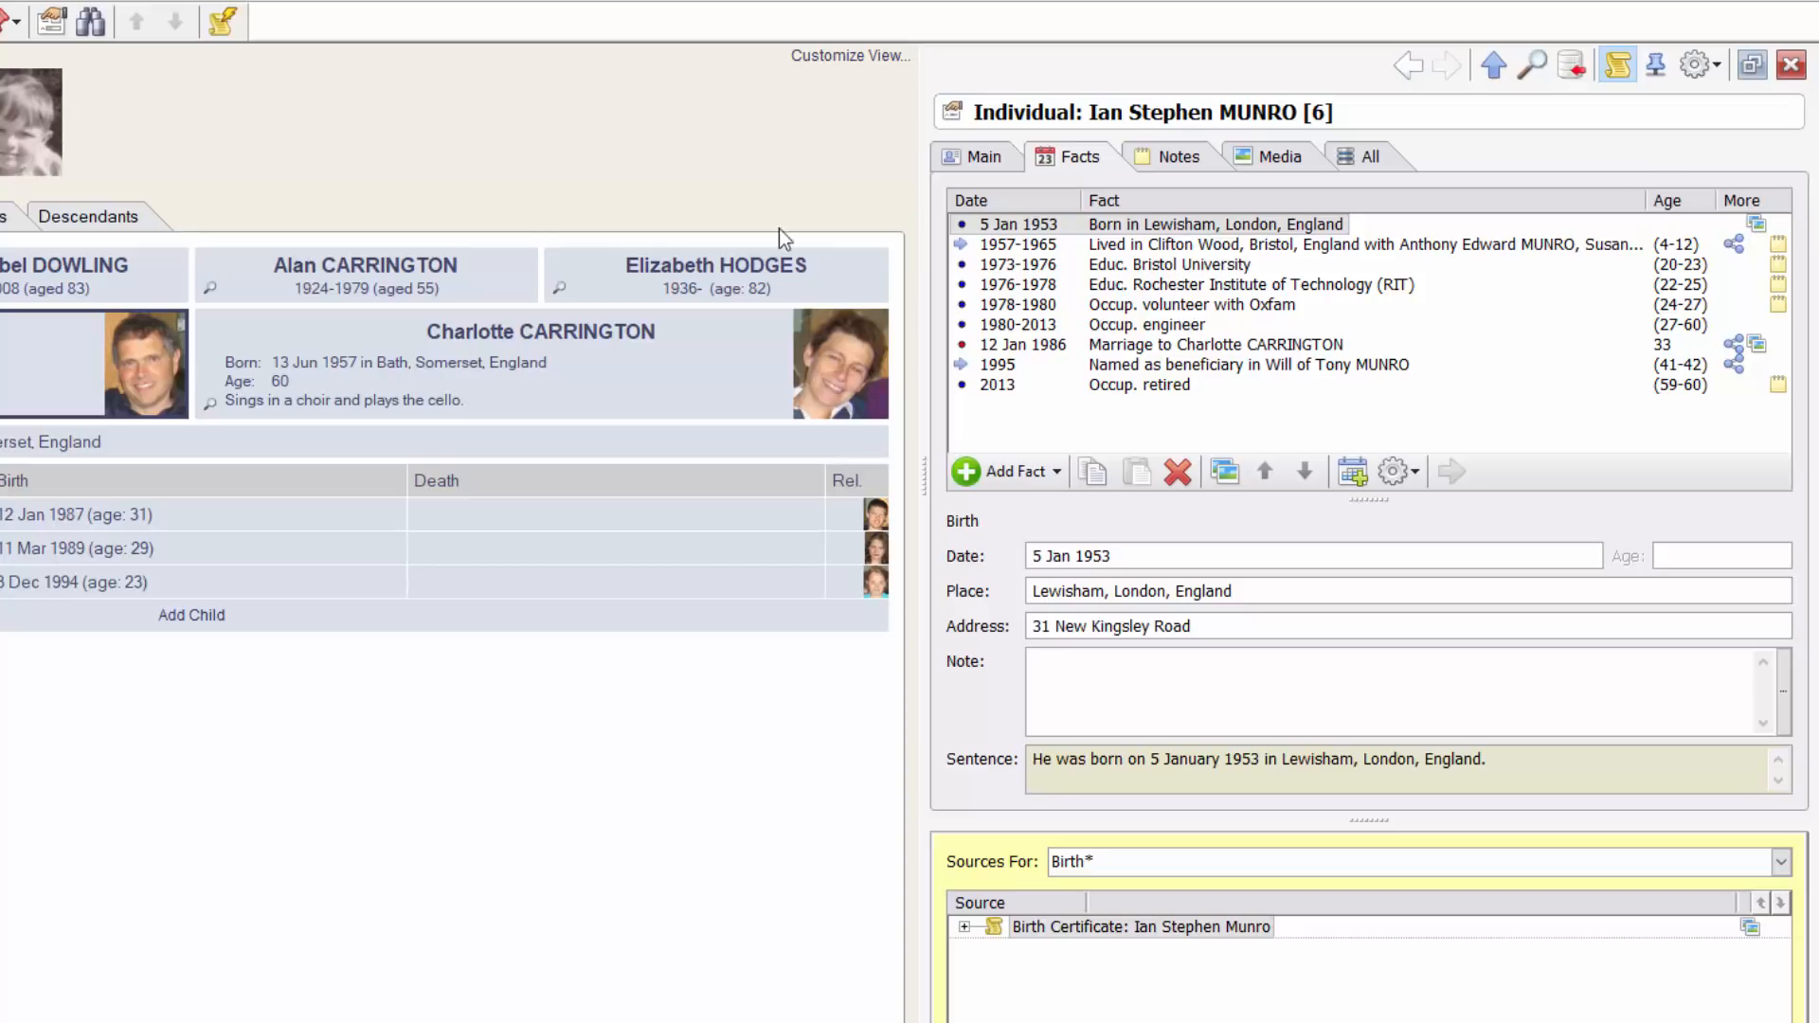
click(599, 339)
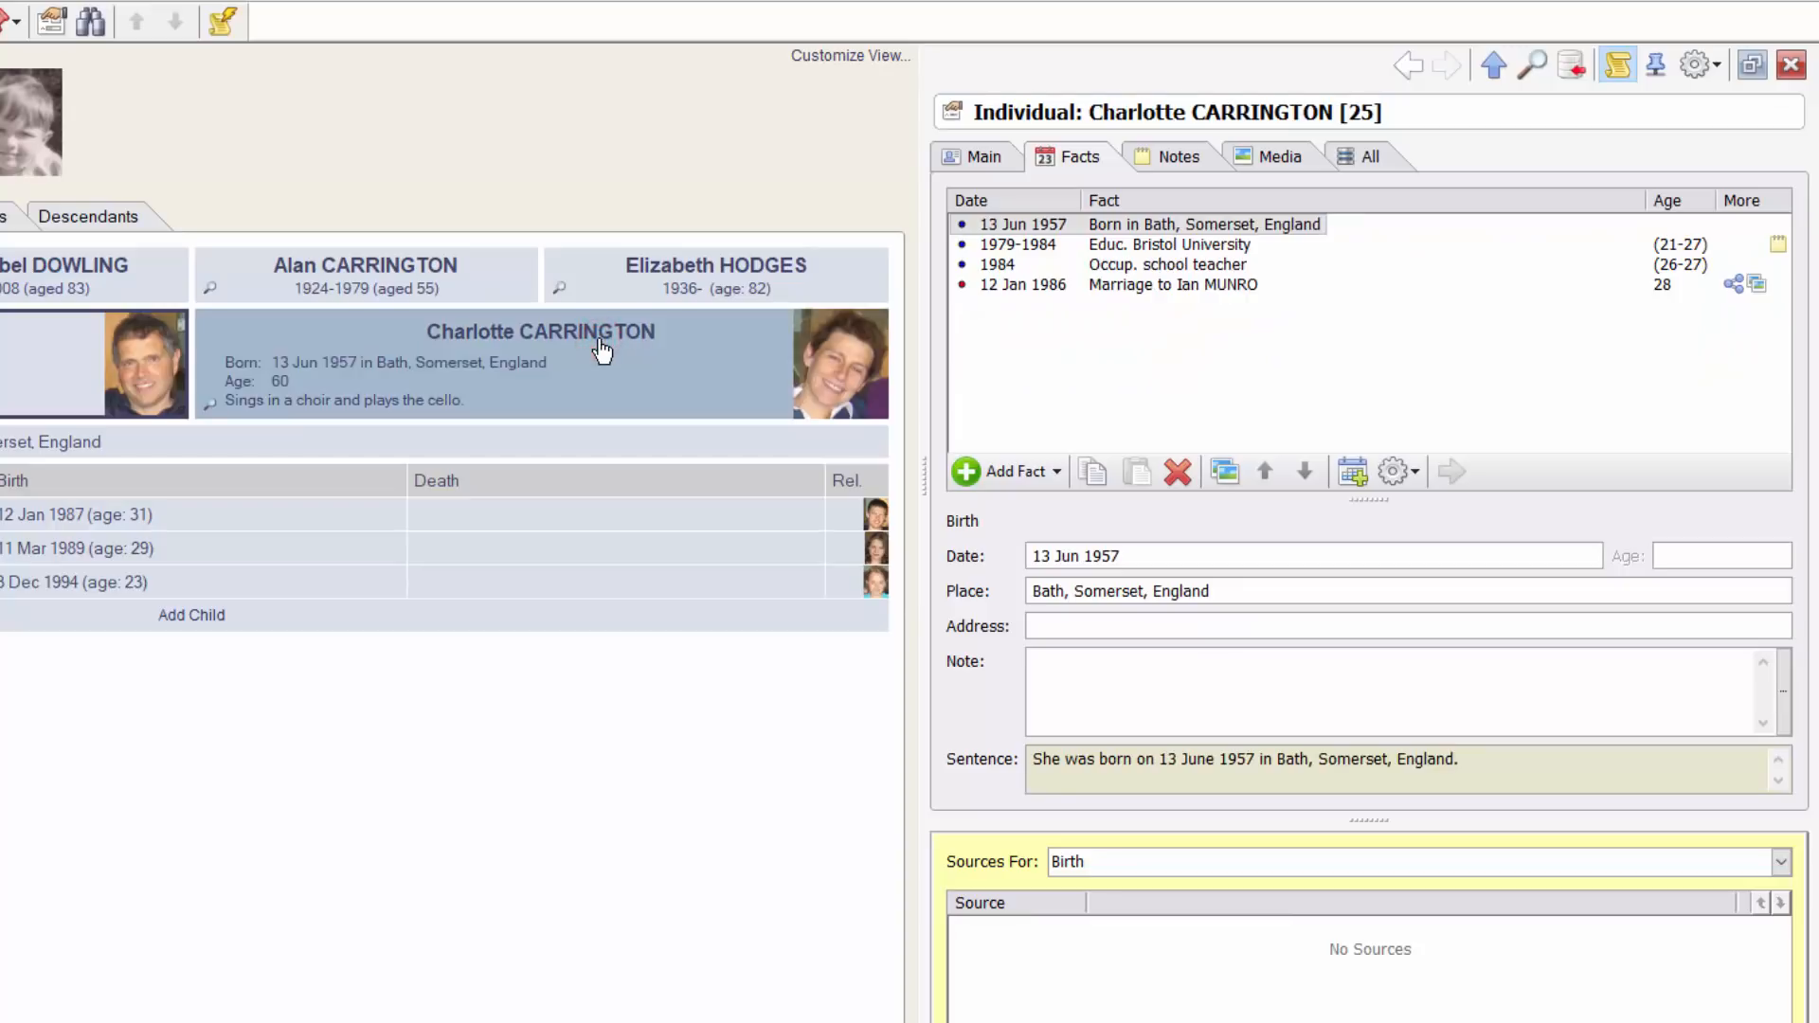
click(1042, 477)
click(1065, 608)
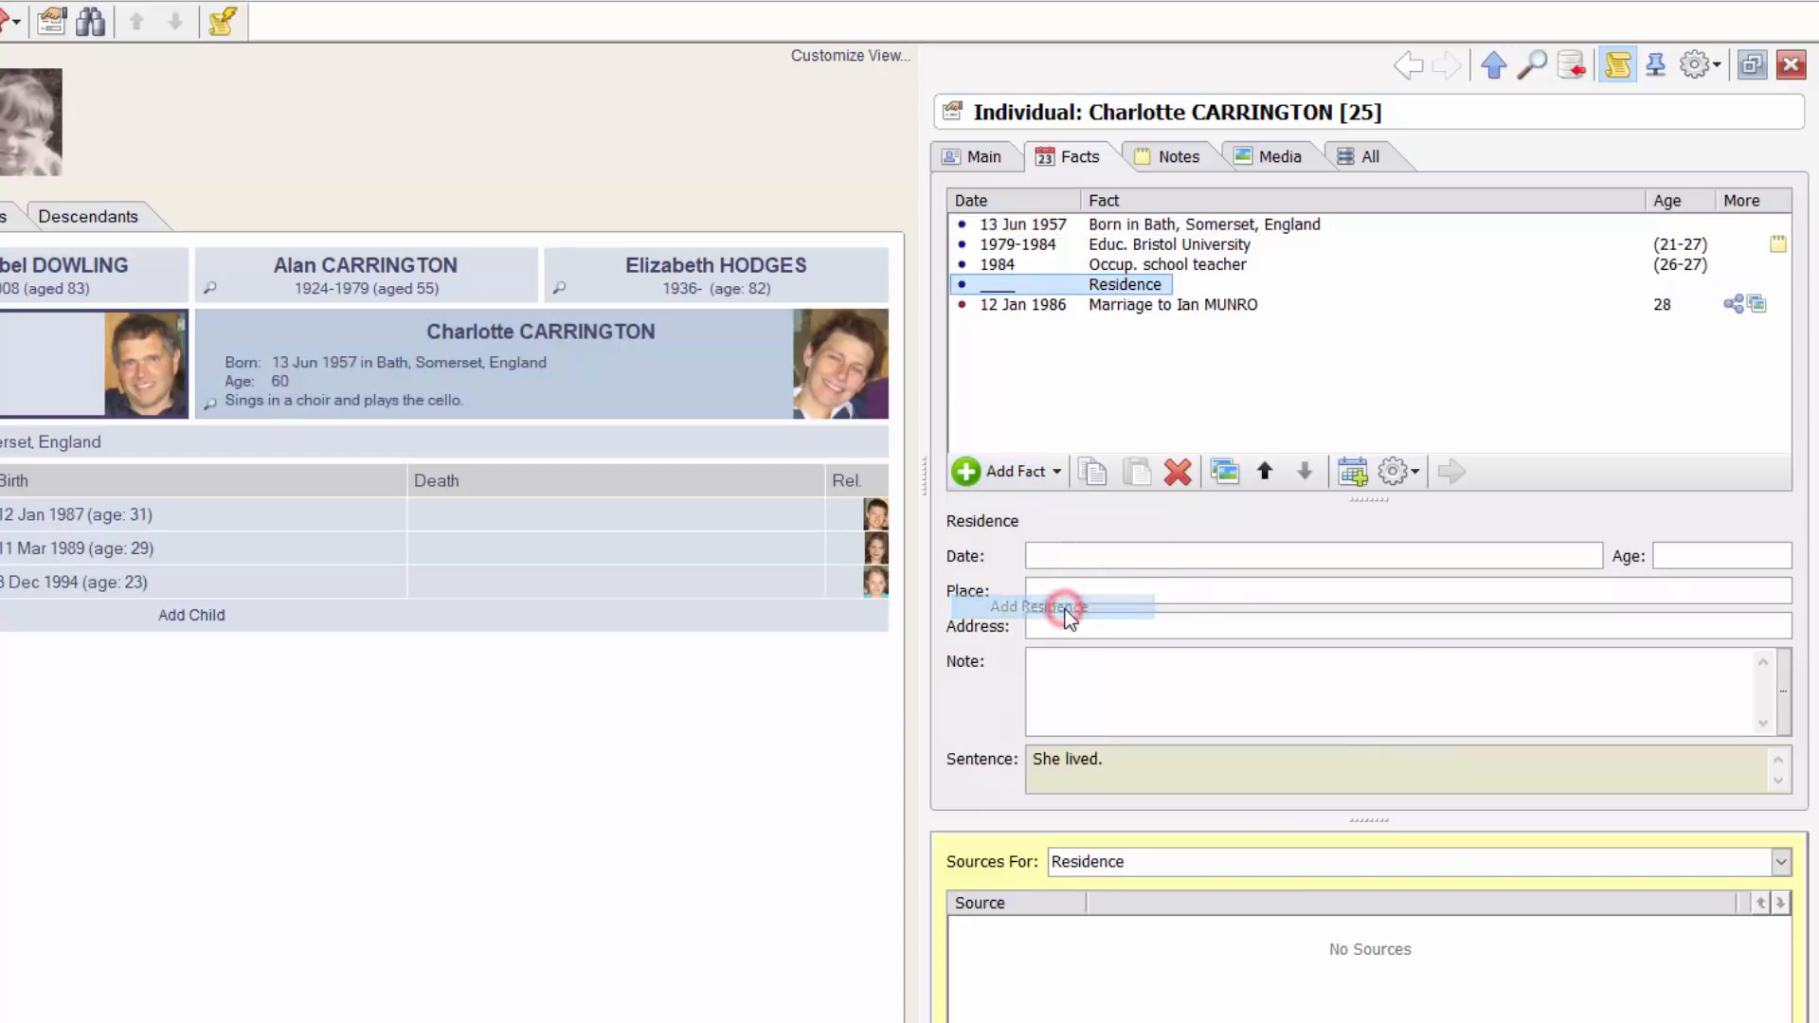
click(1096, 554)
text(between 1990 and 1995)
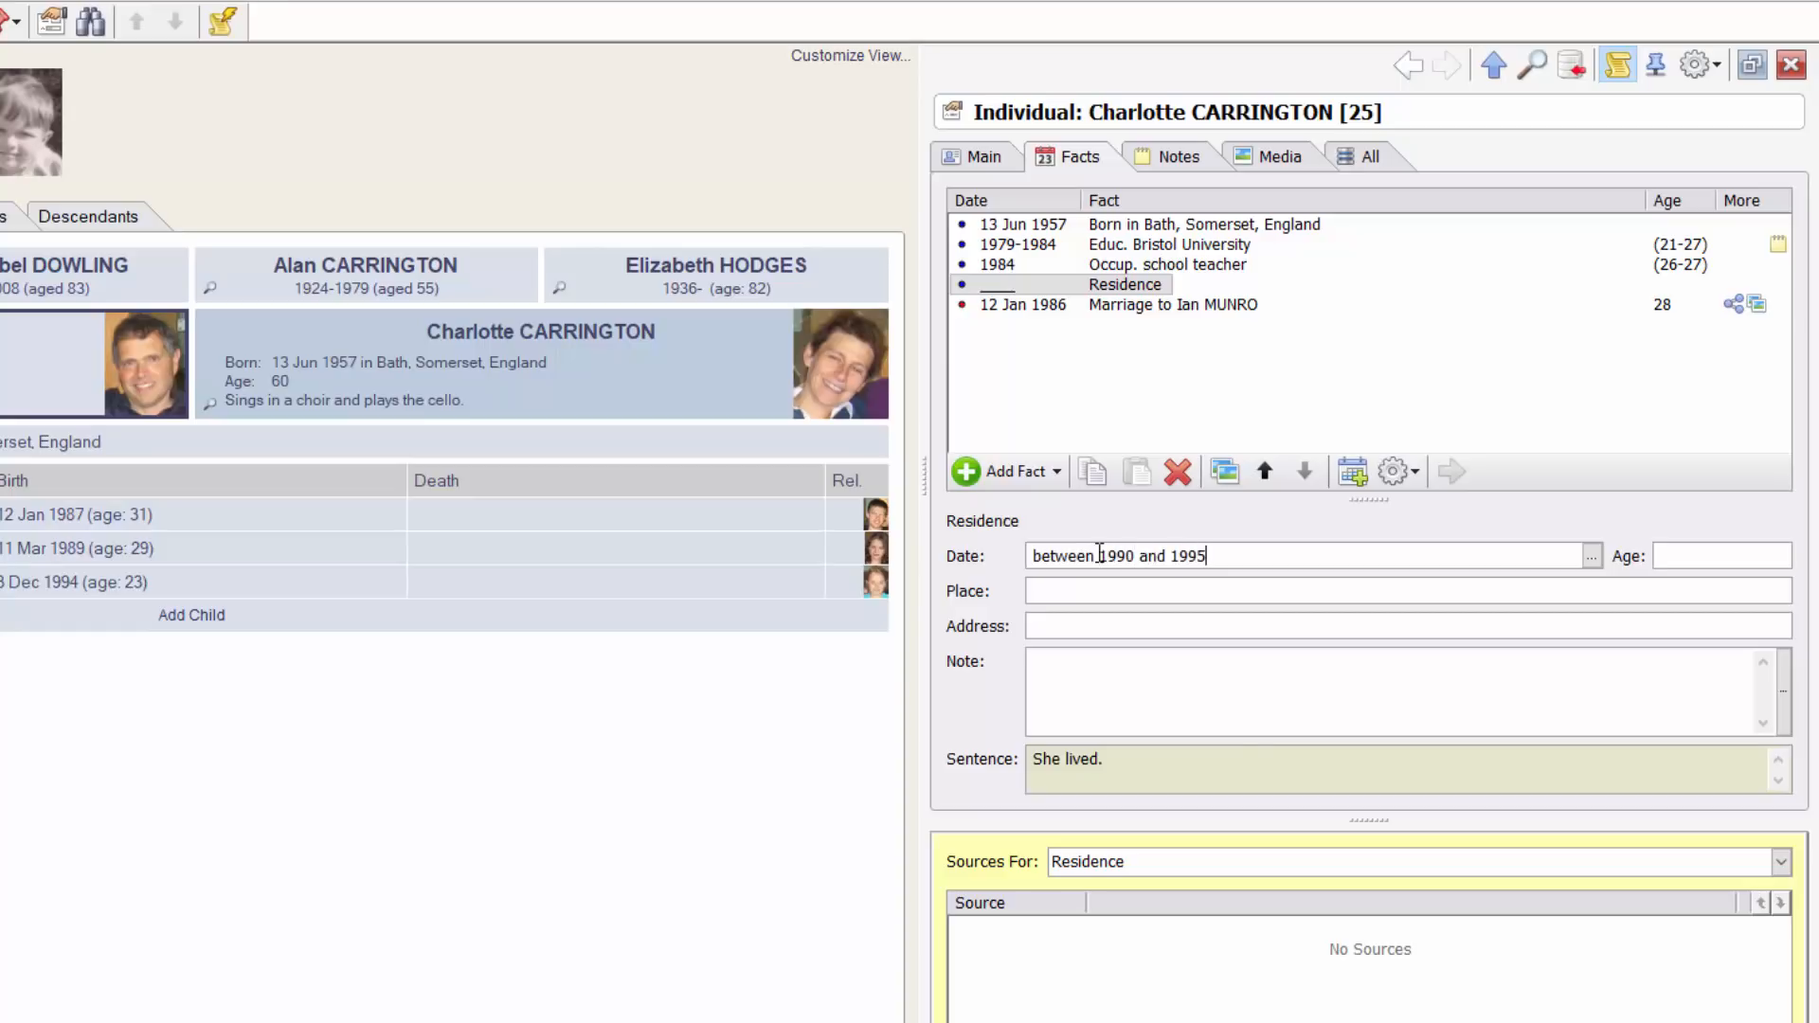
key(Tab)
text(Somerset, England)
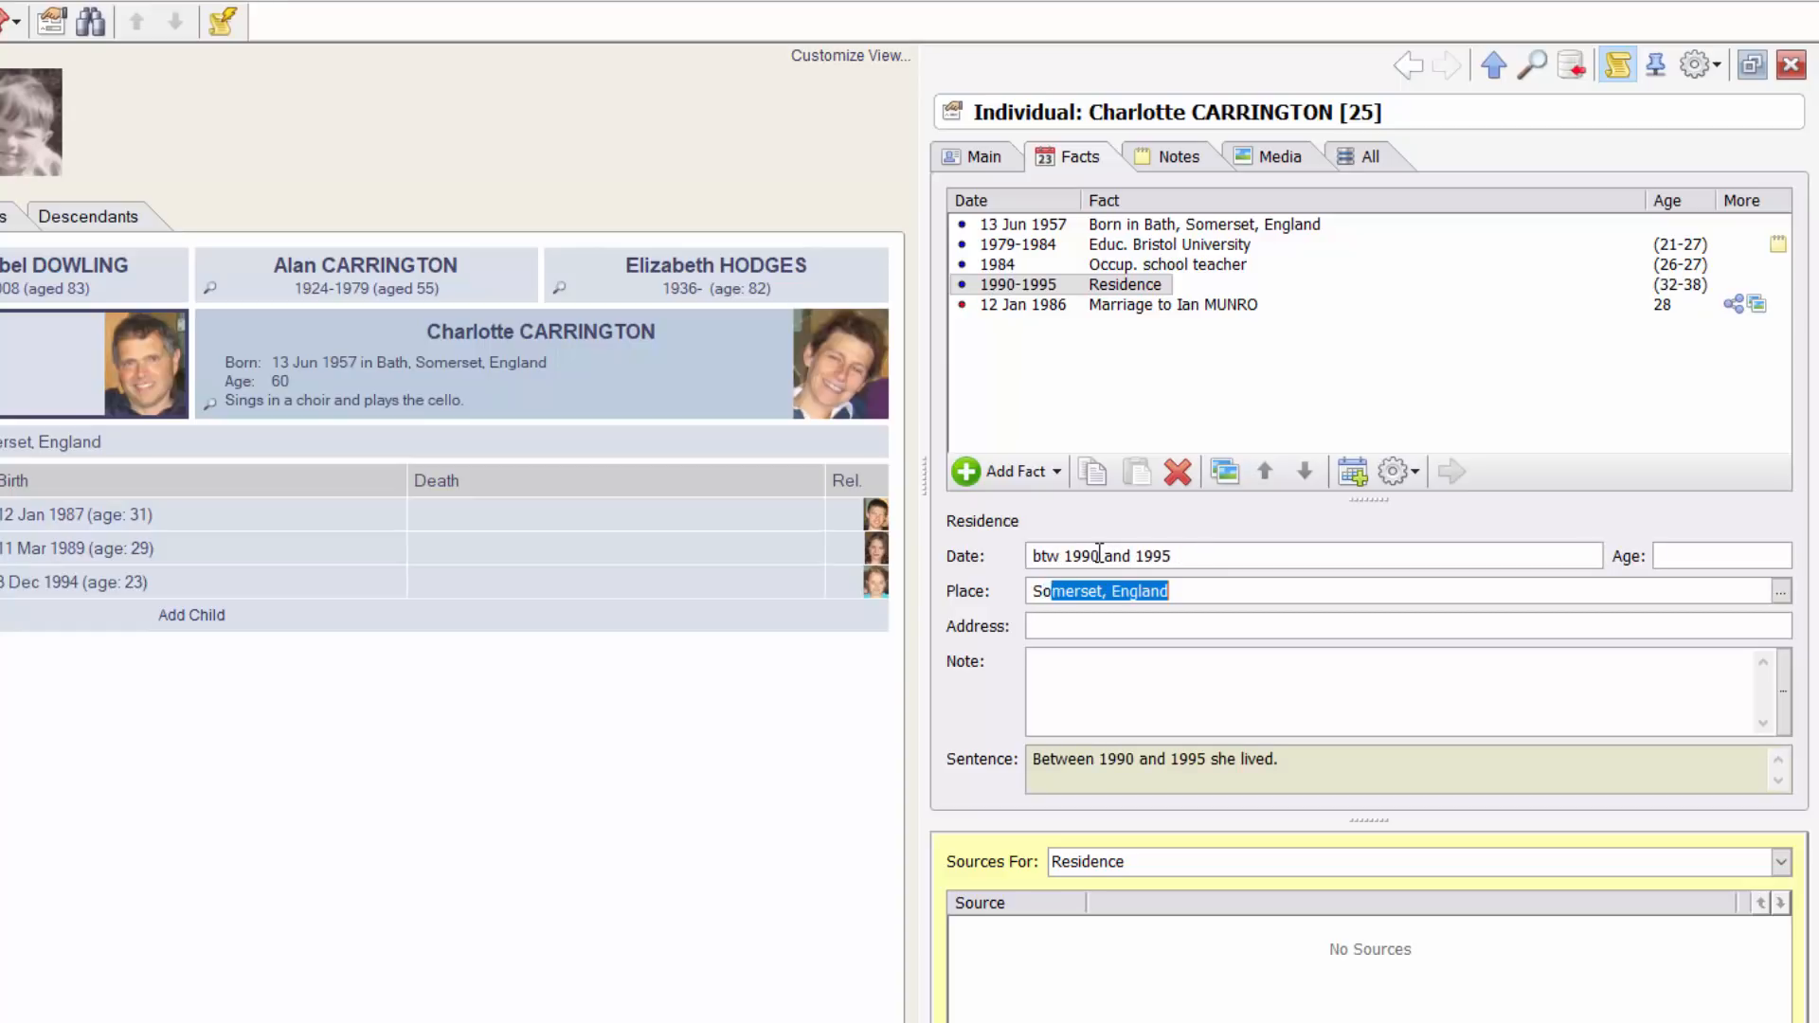
key(Tab)
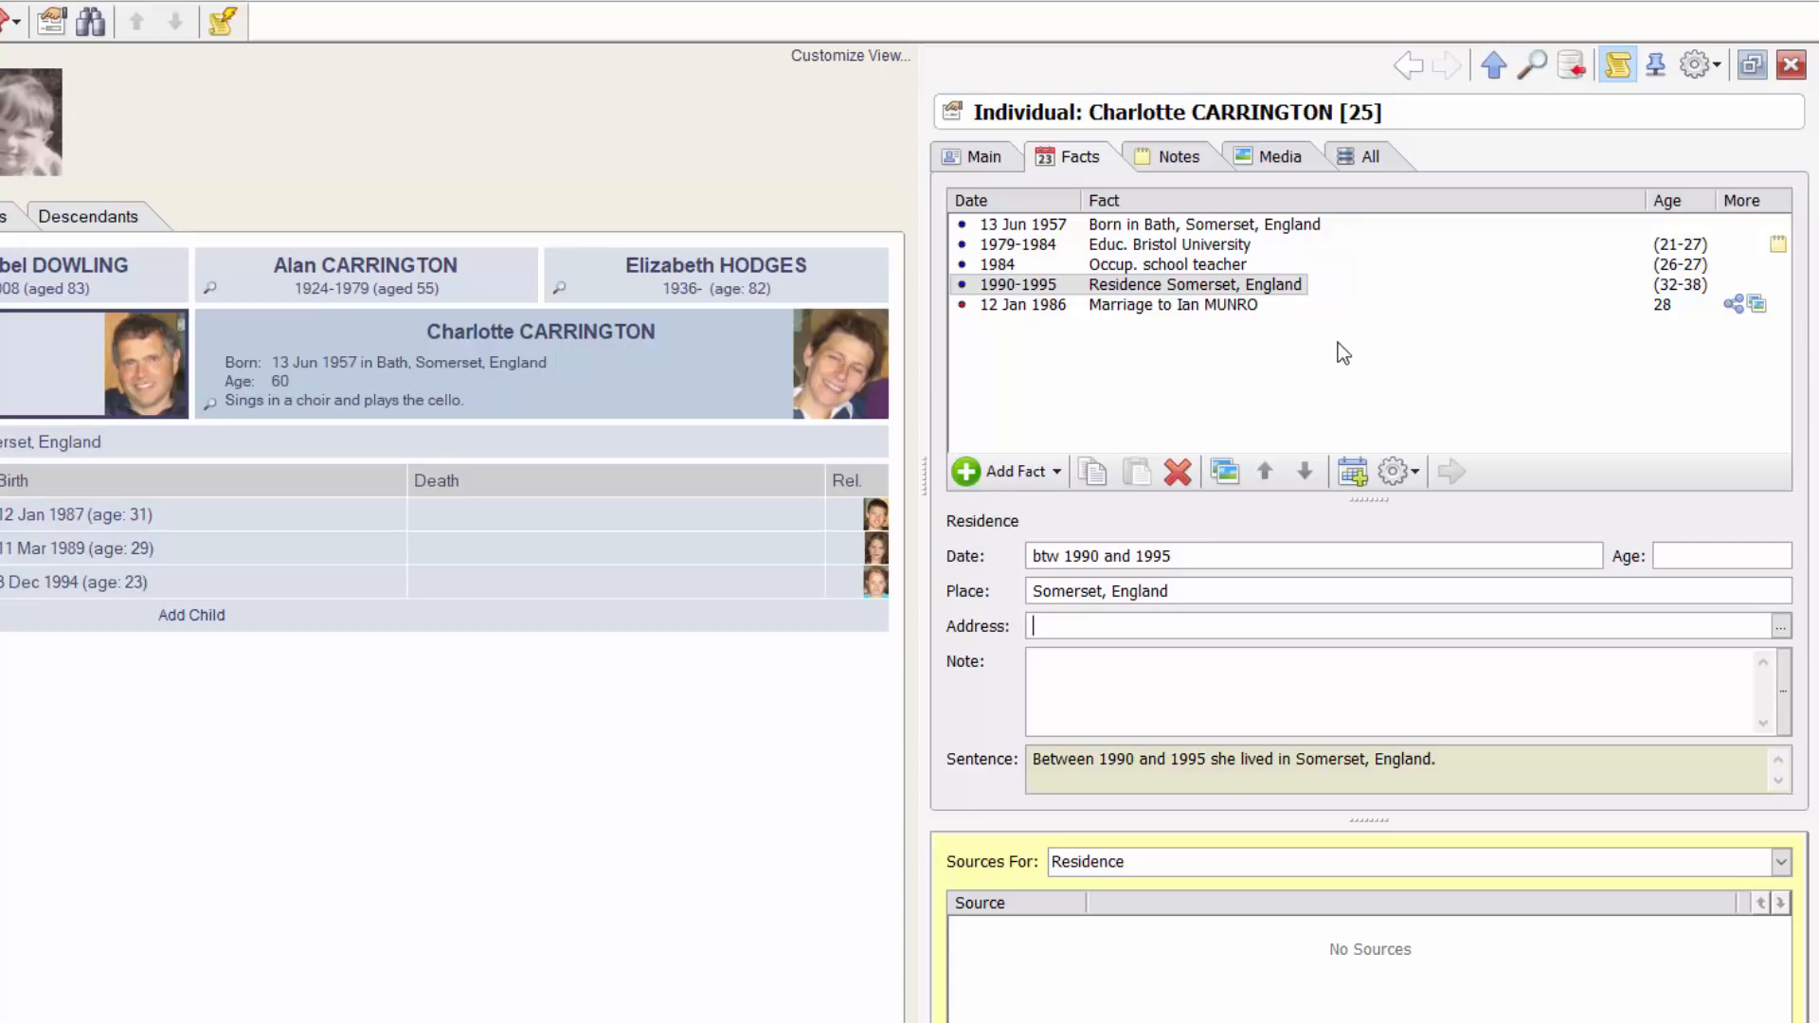
click(1199, 285)
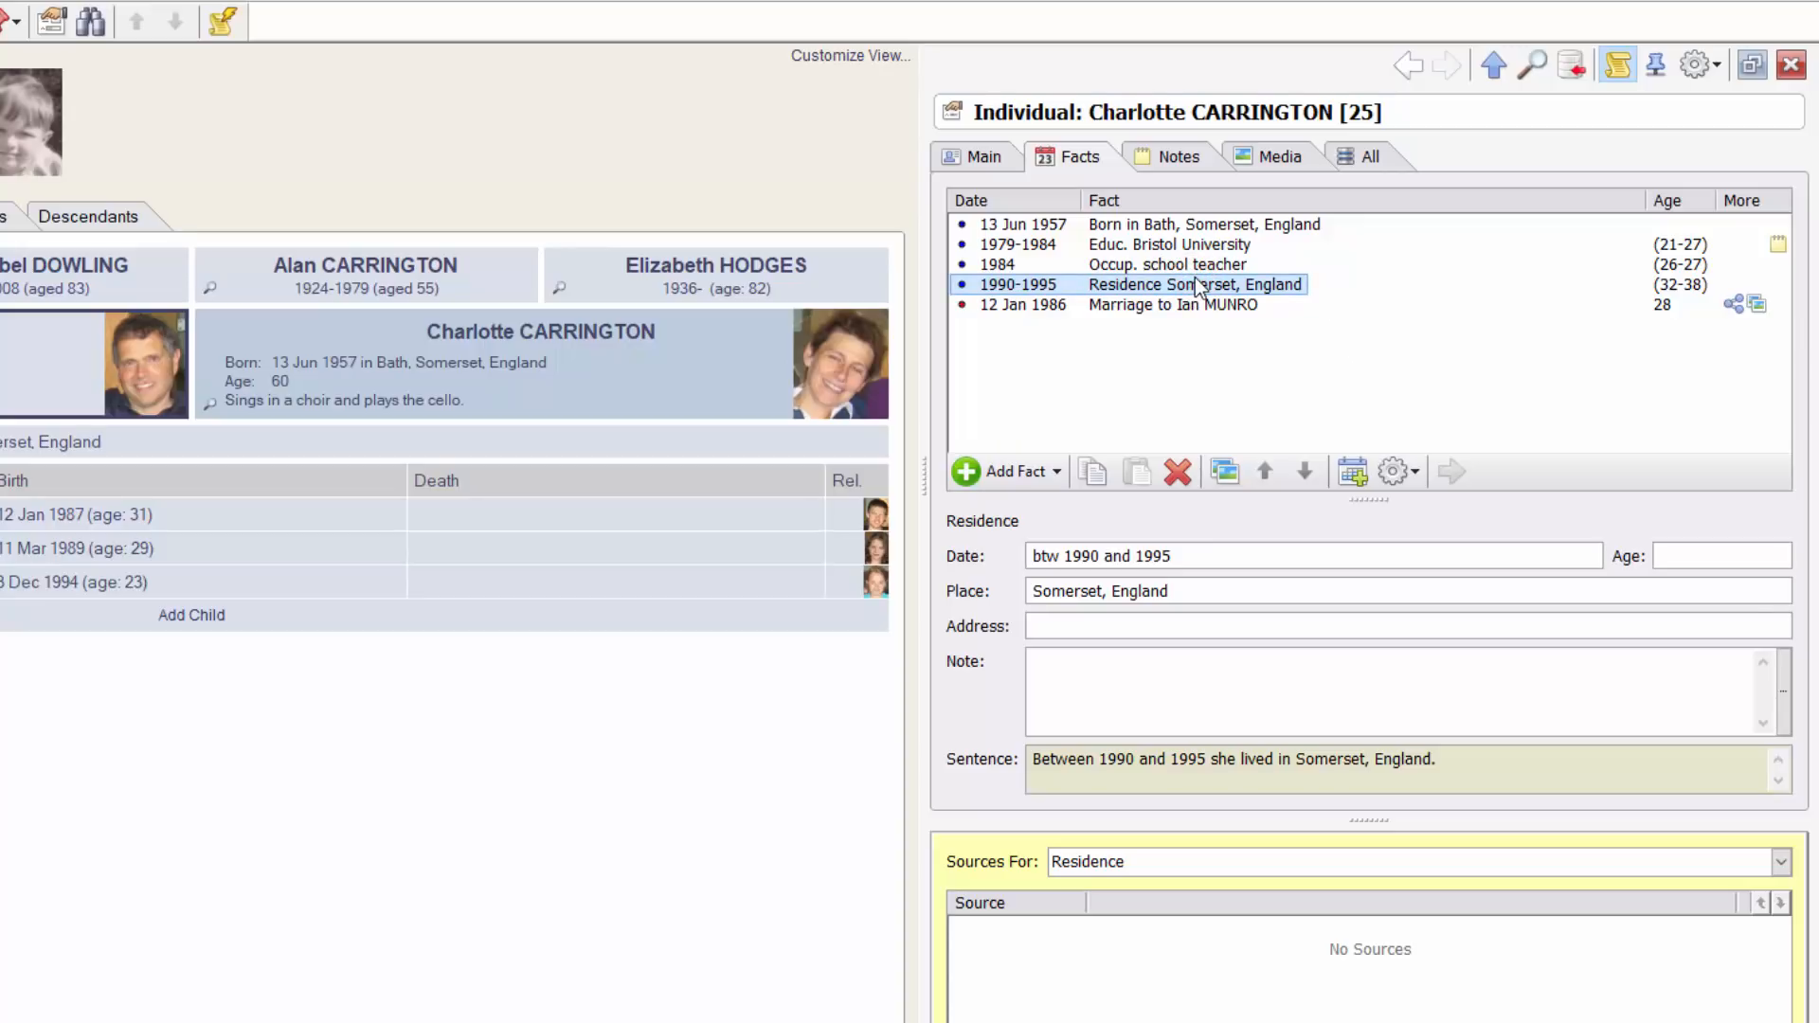
click(1412, 474)
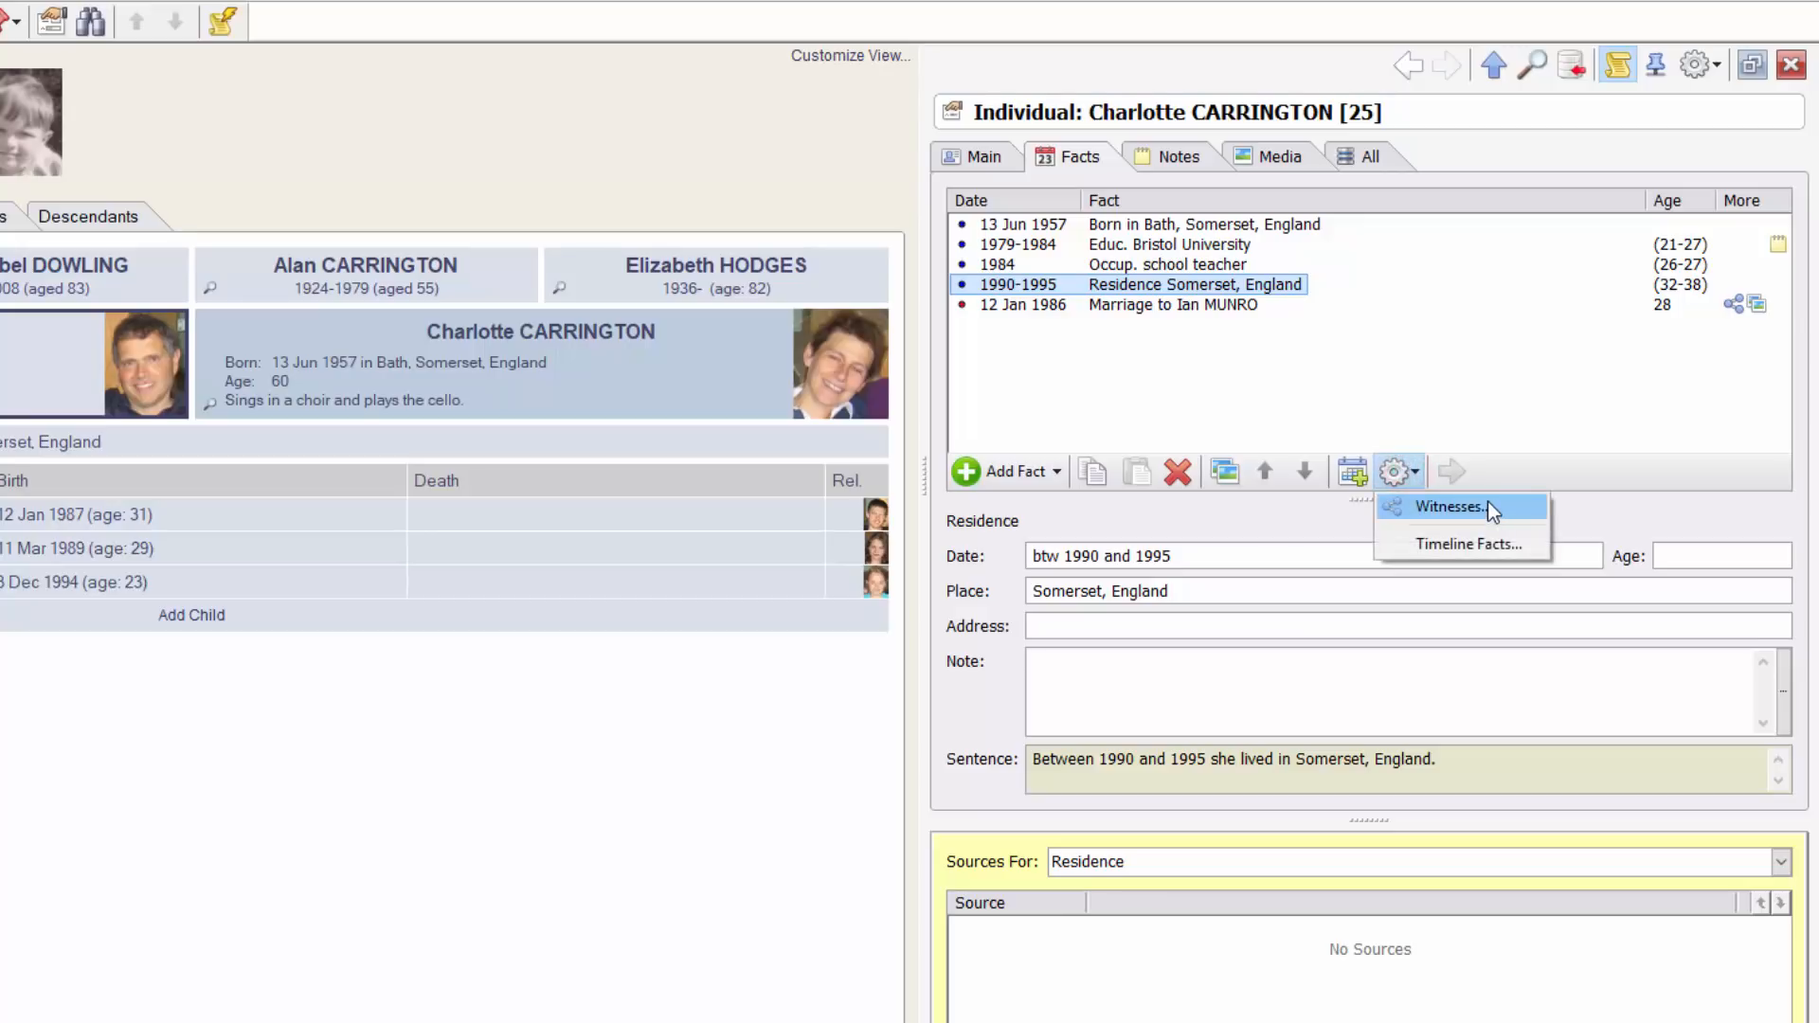
click(1491, 510)
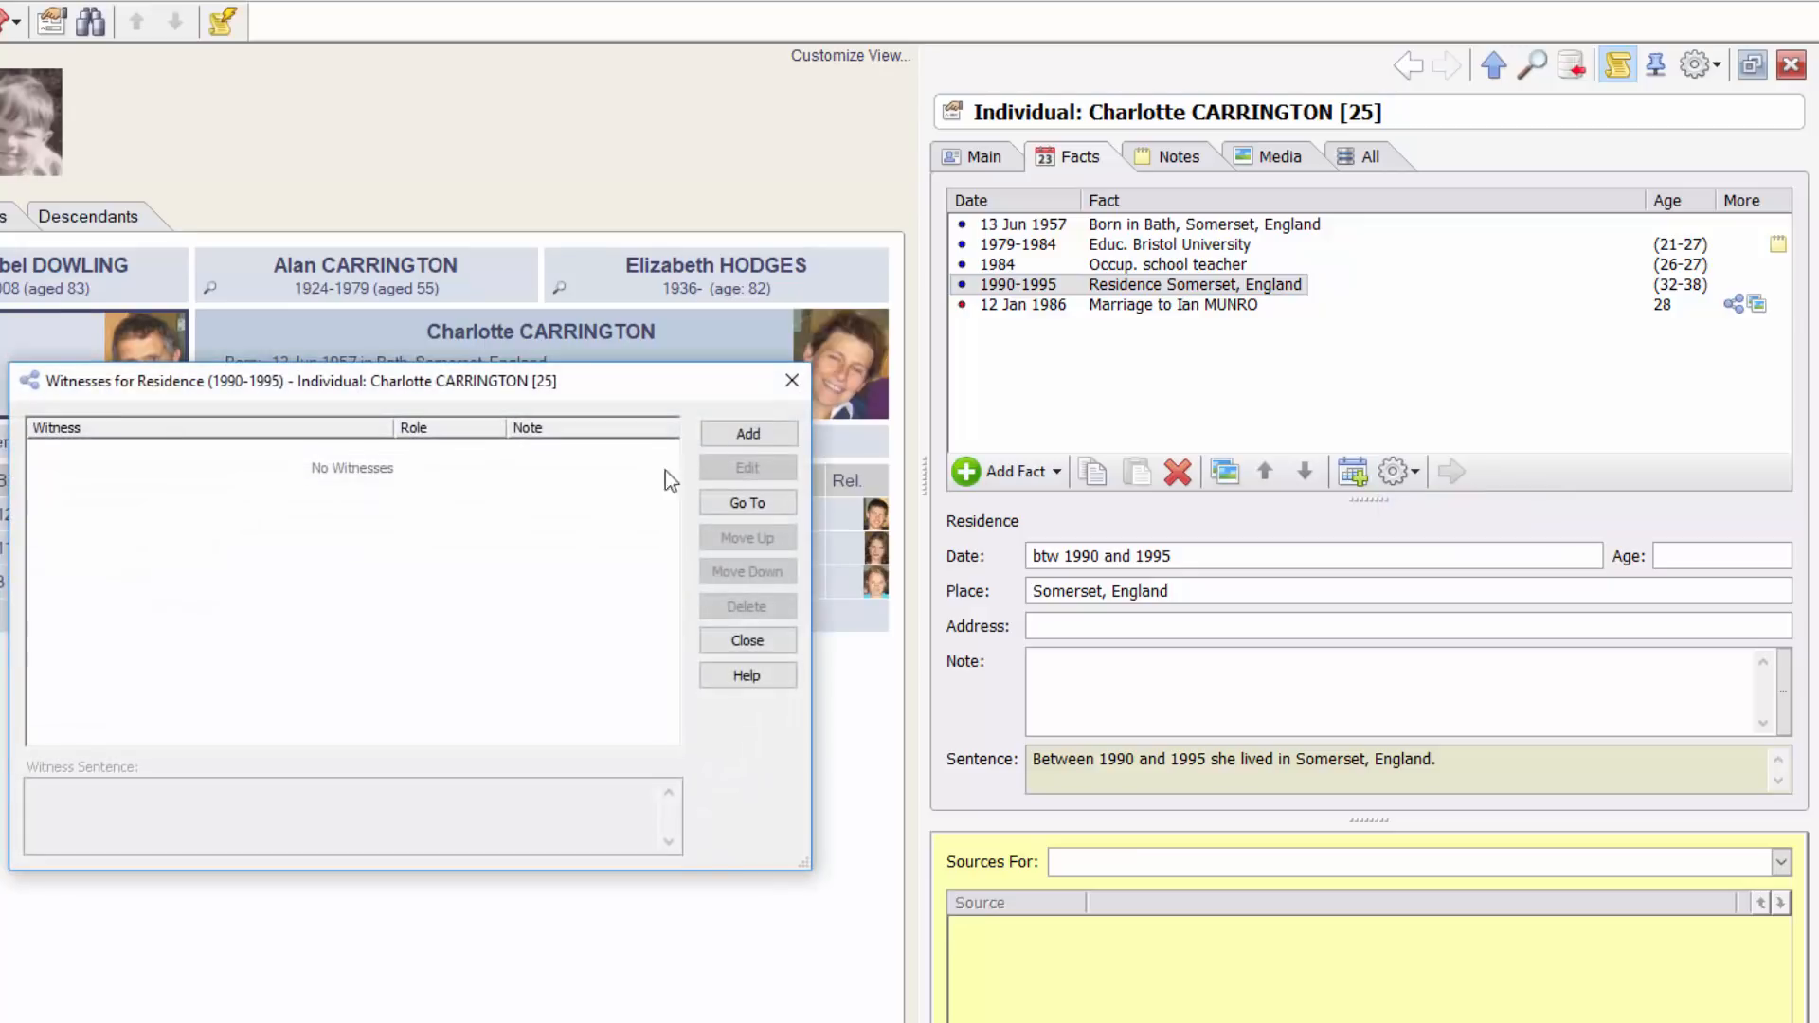
click(749, 434)
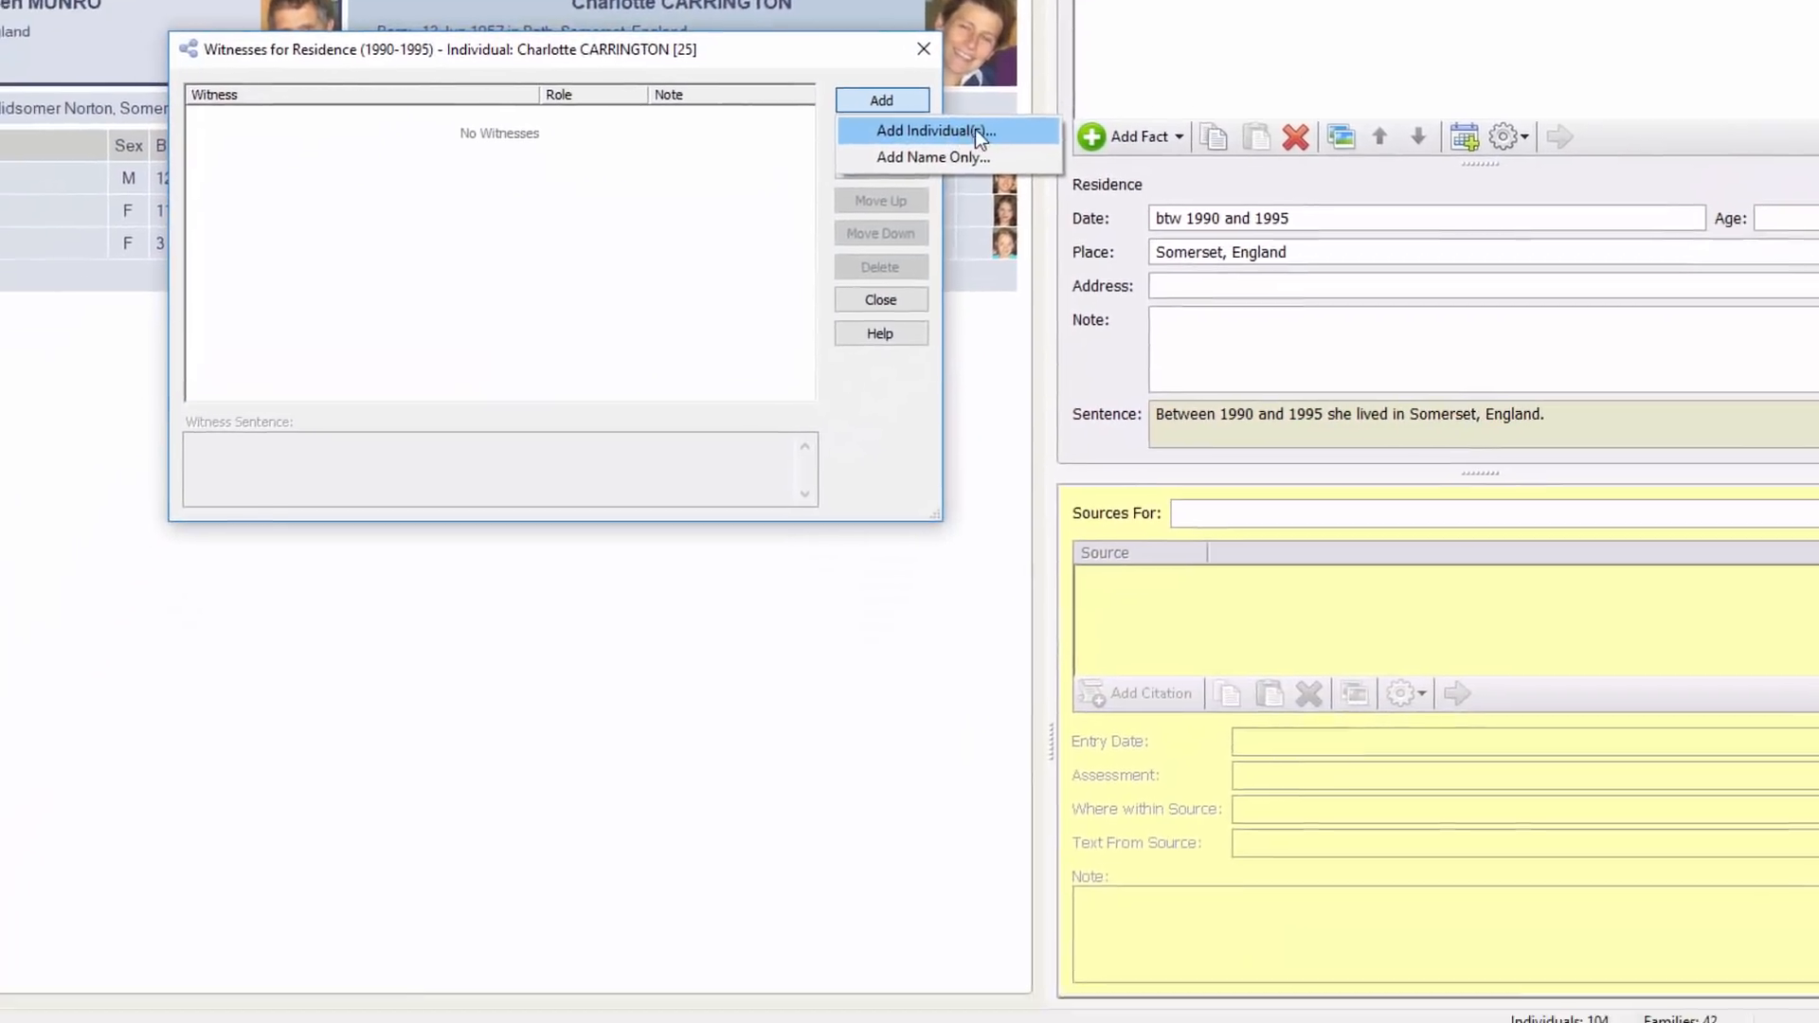
click(840, 463)
click(396, 379)
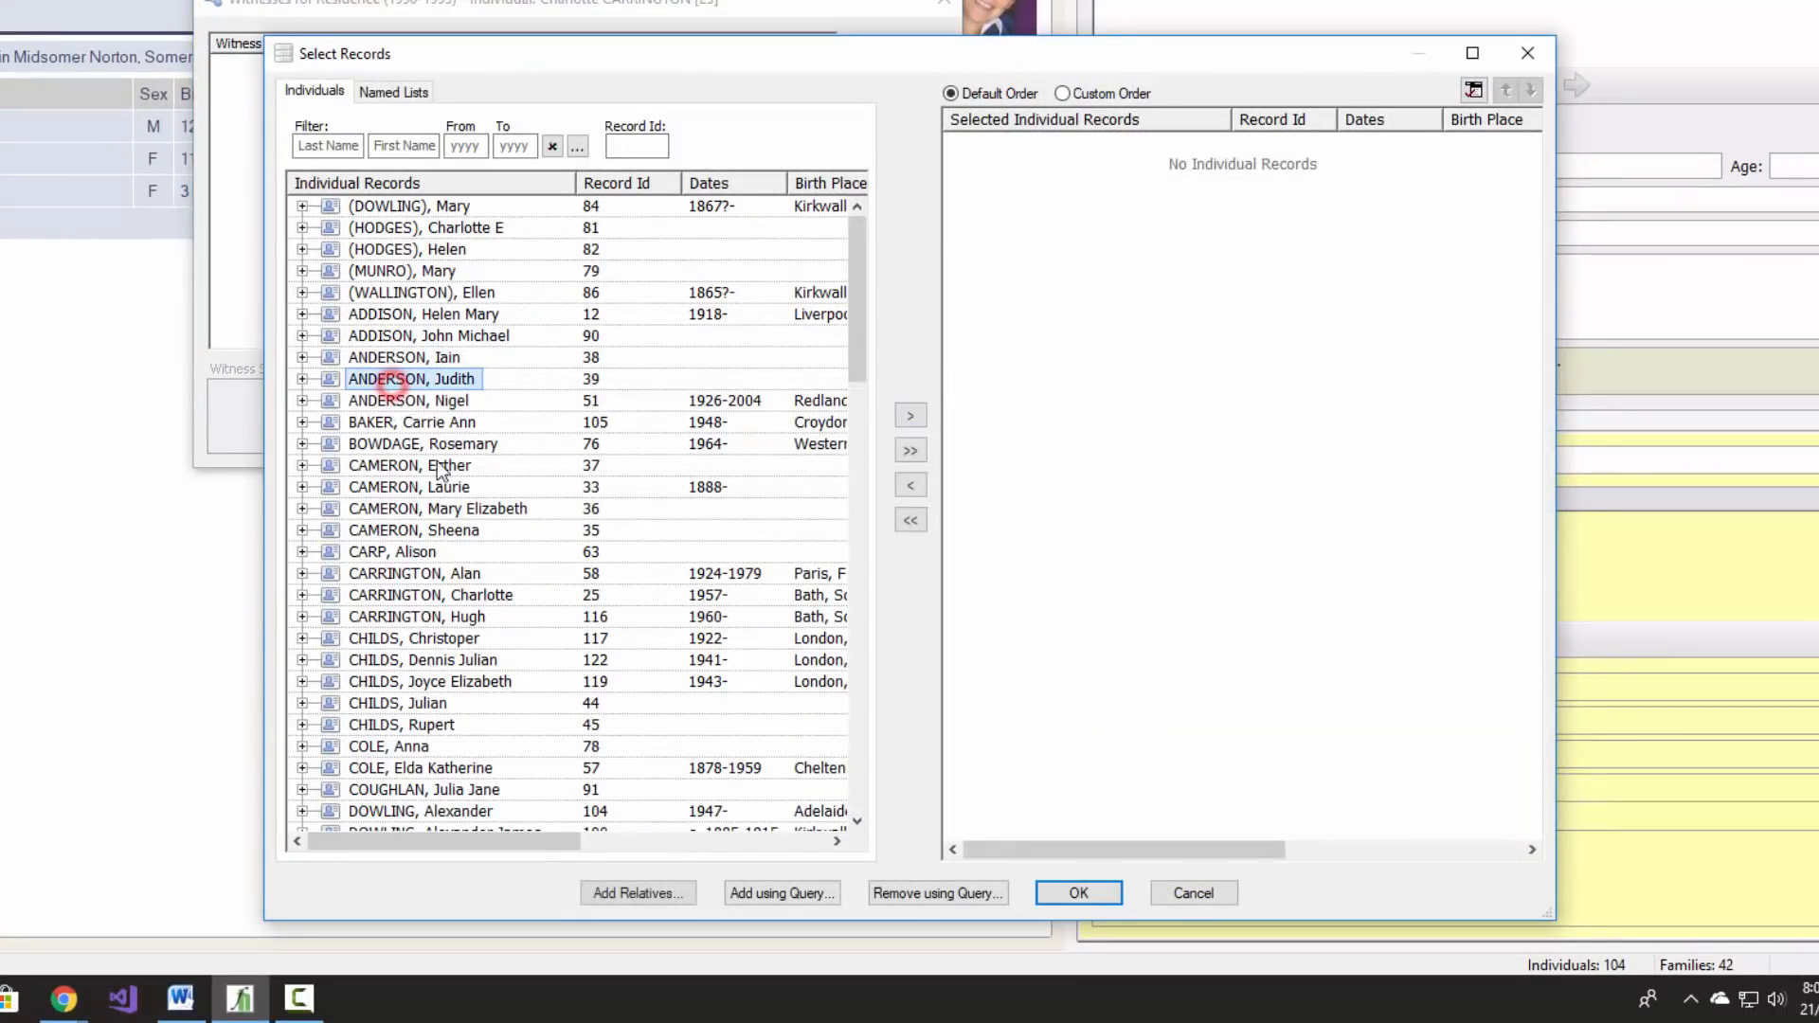
double_click(423, 597)
click(344, 146)
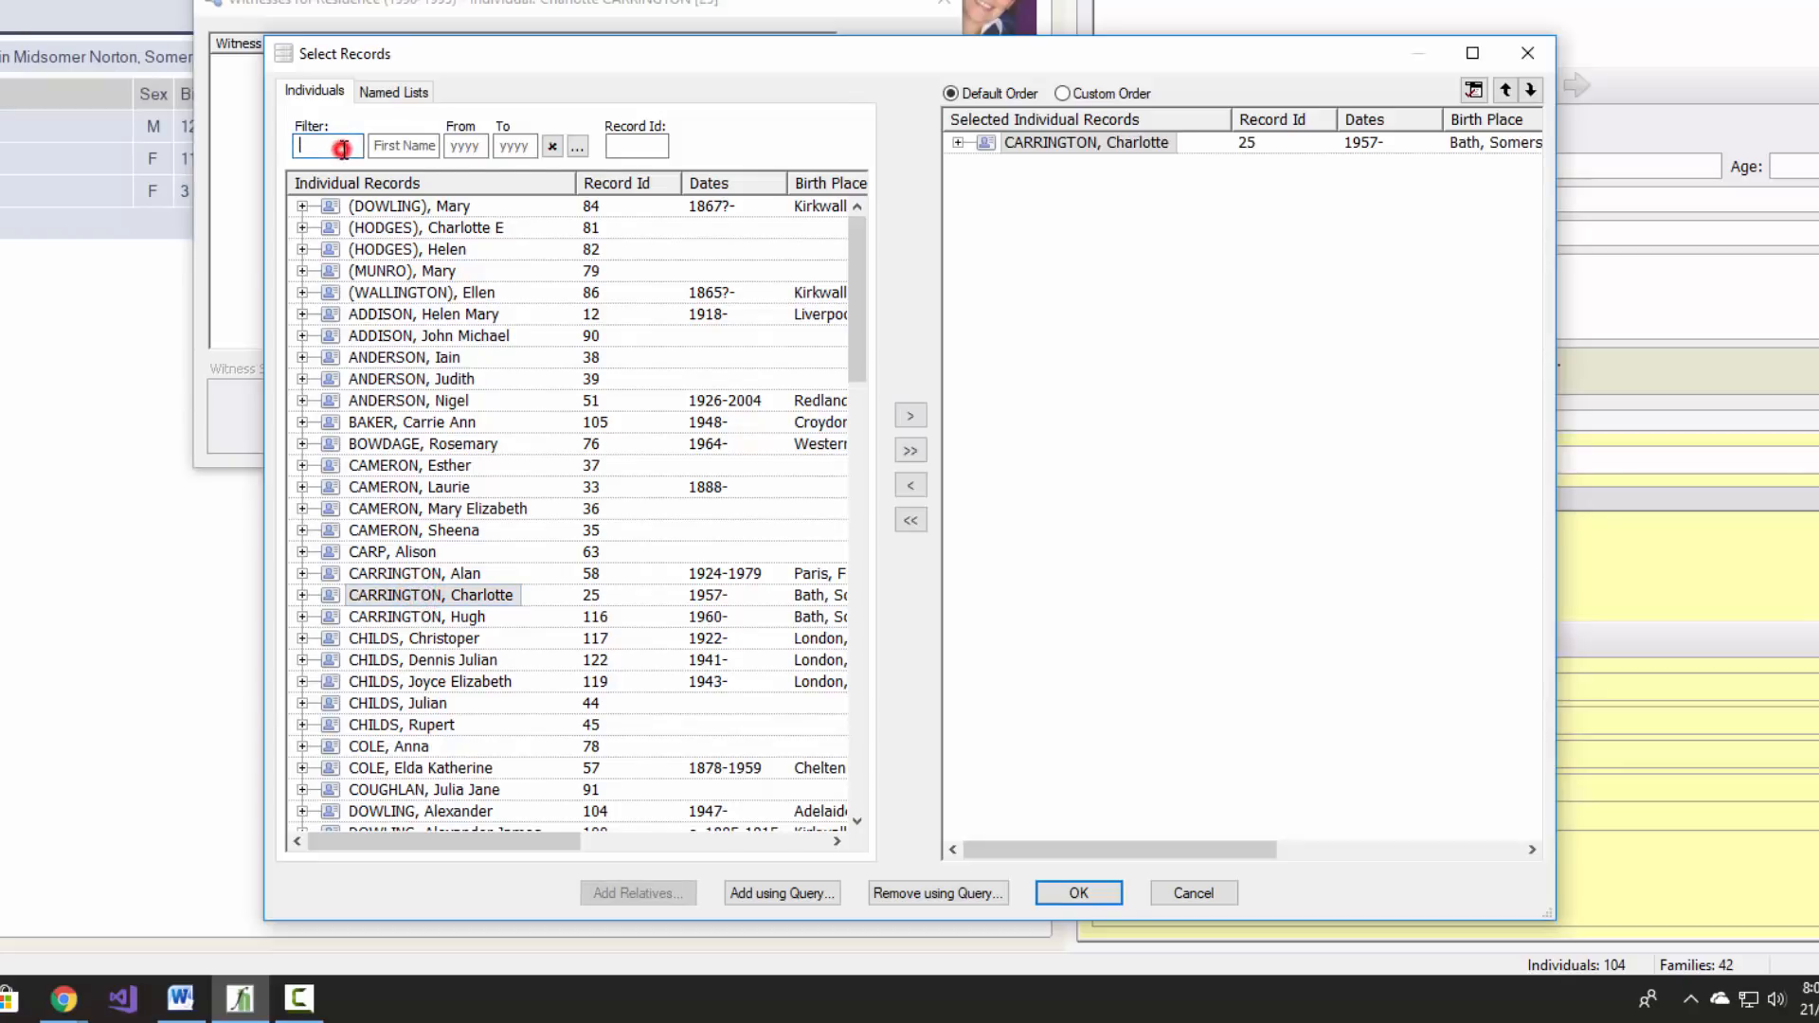
text(Munro)
key(Tab)
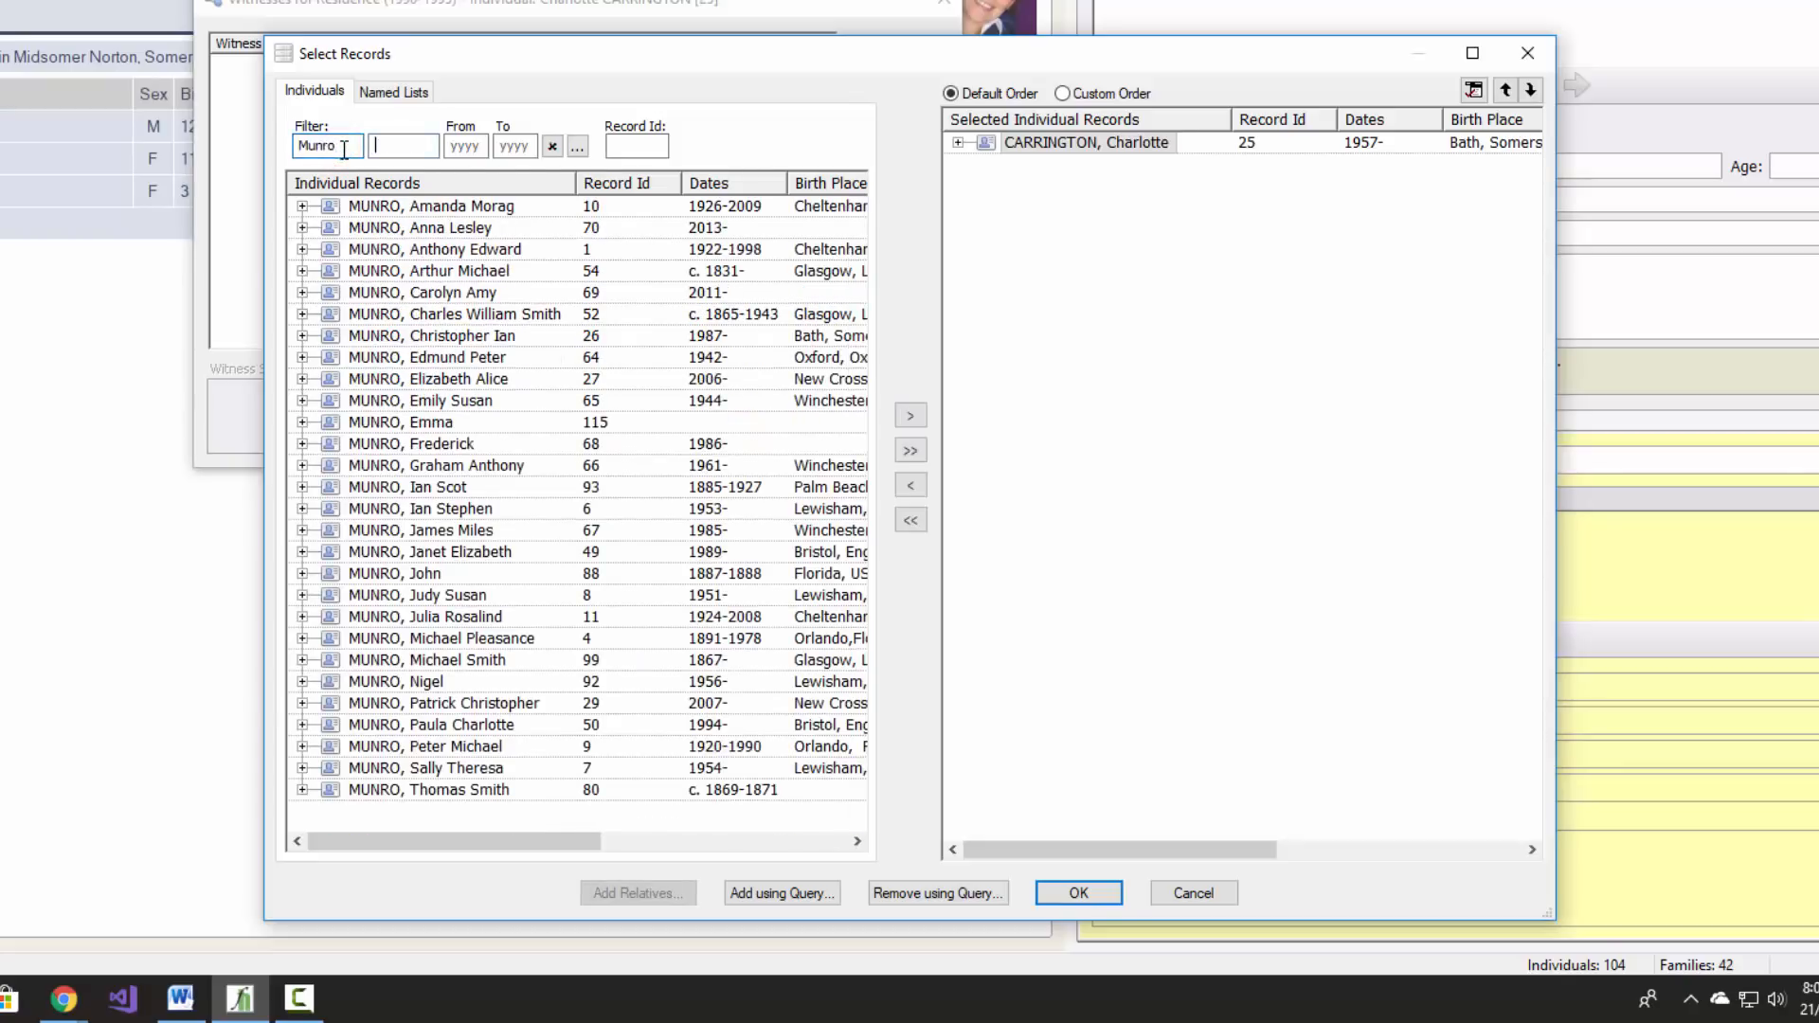
double_click(445, 248)
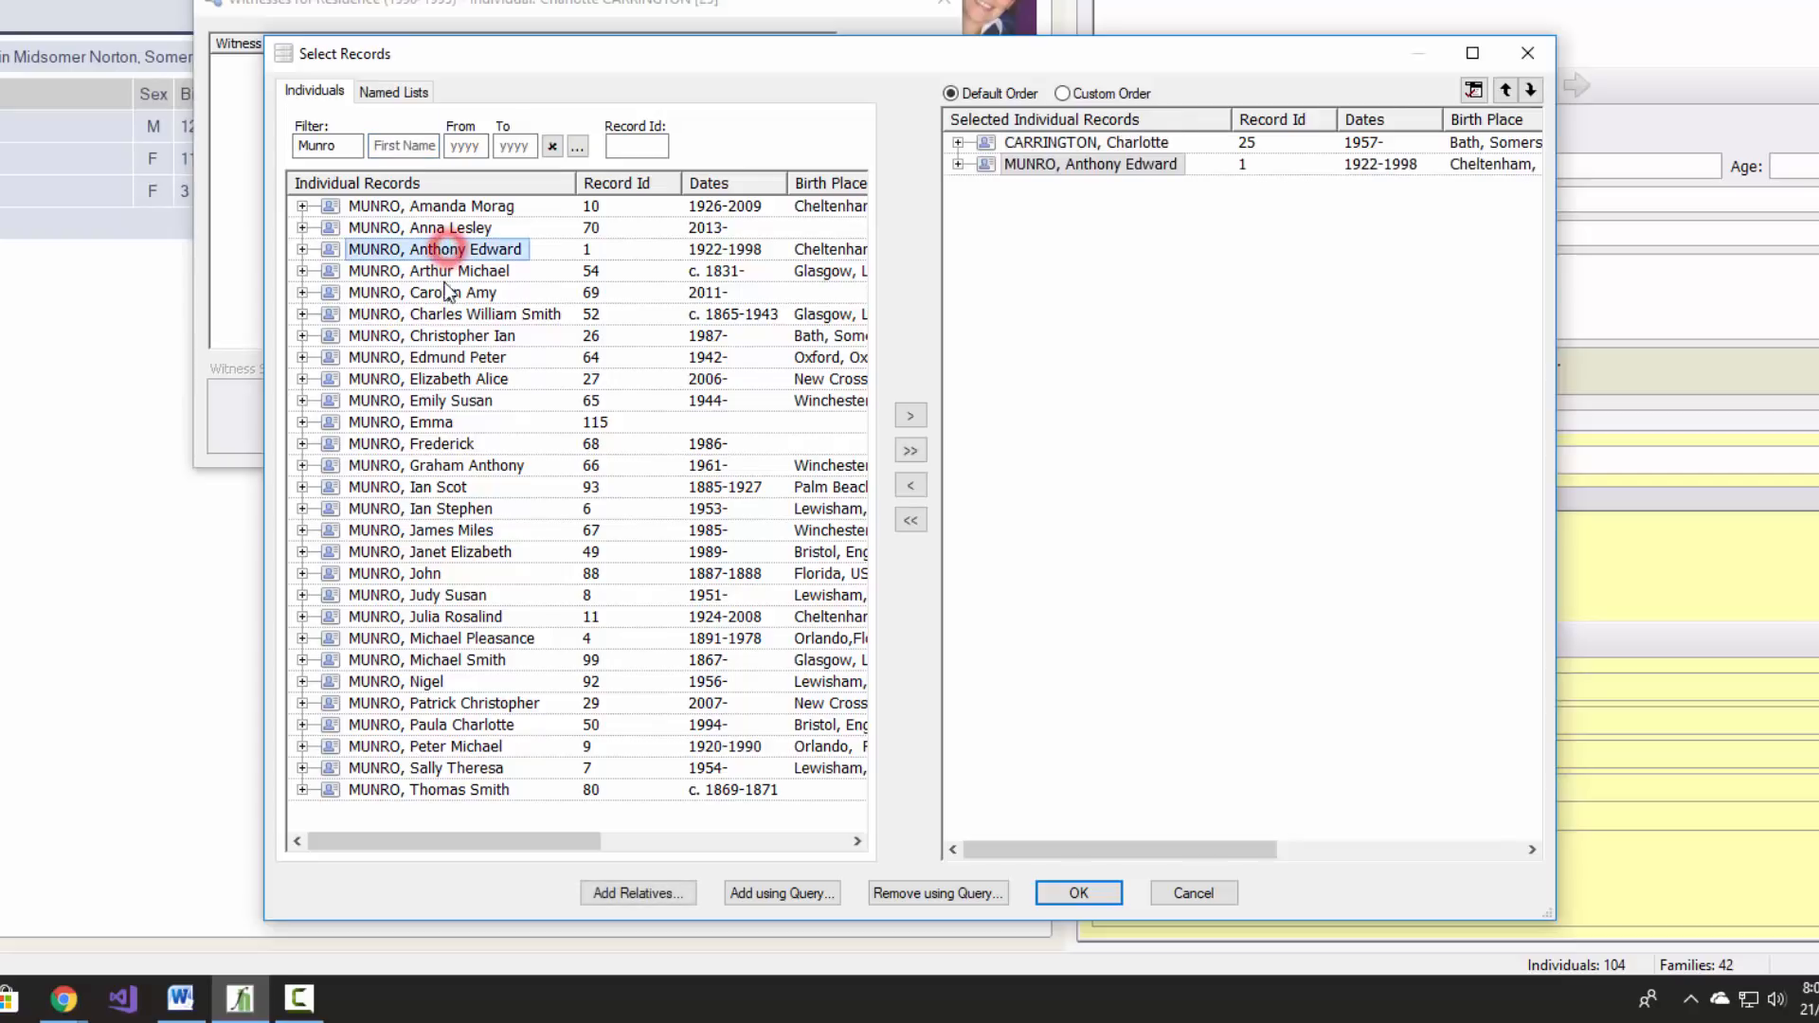
double_click(454, 338)
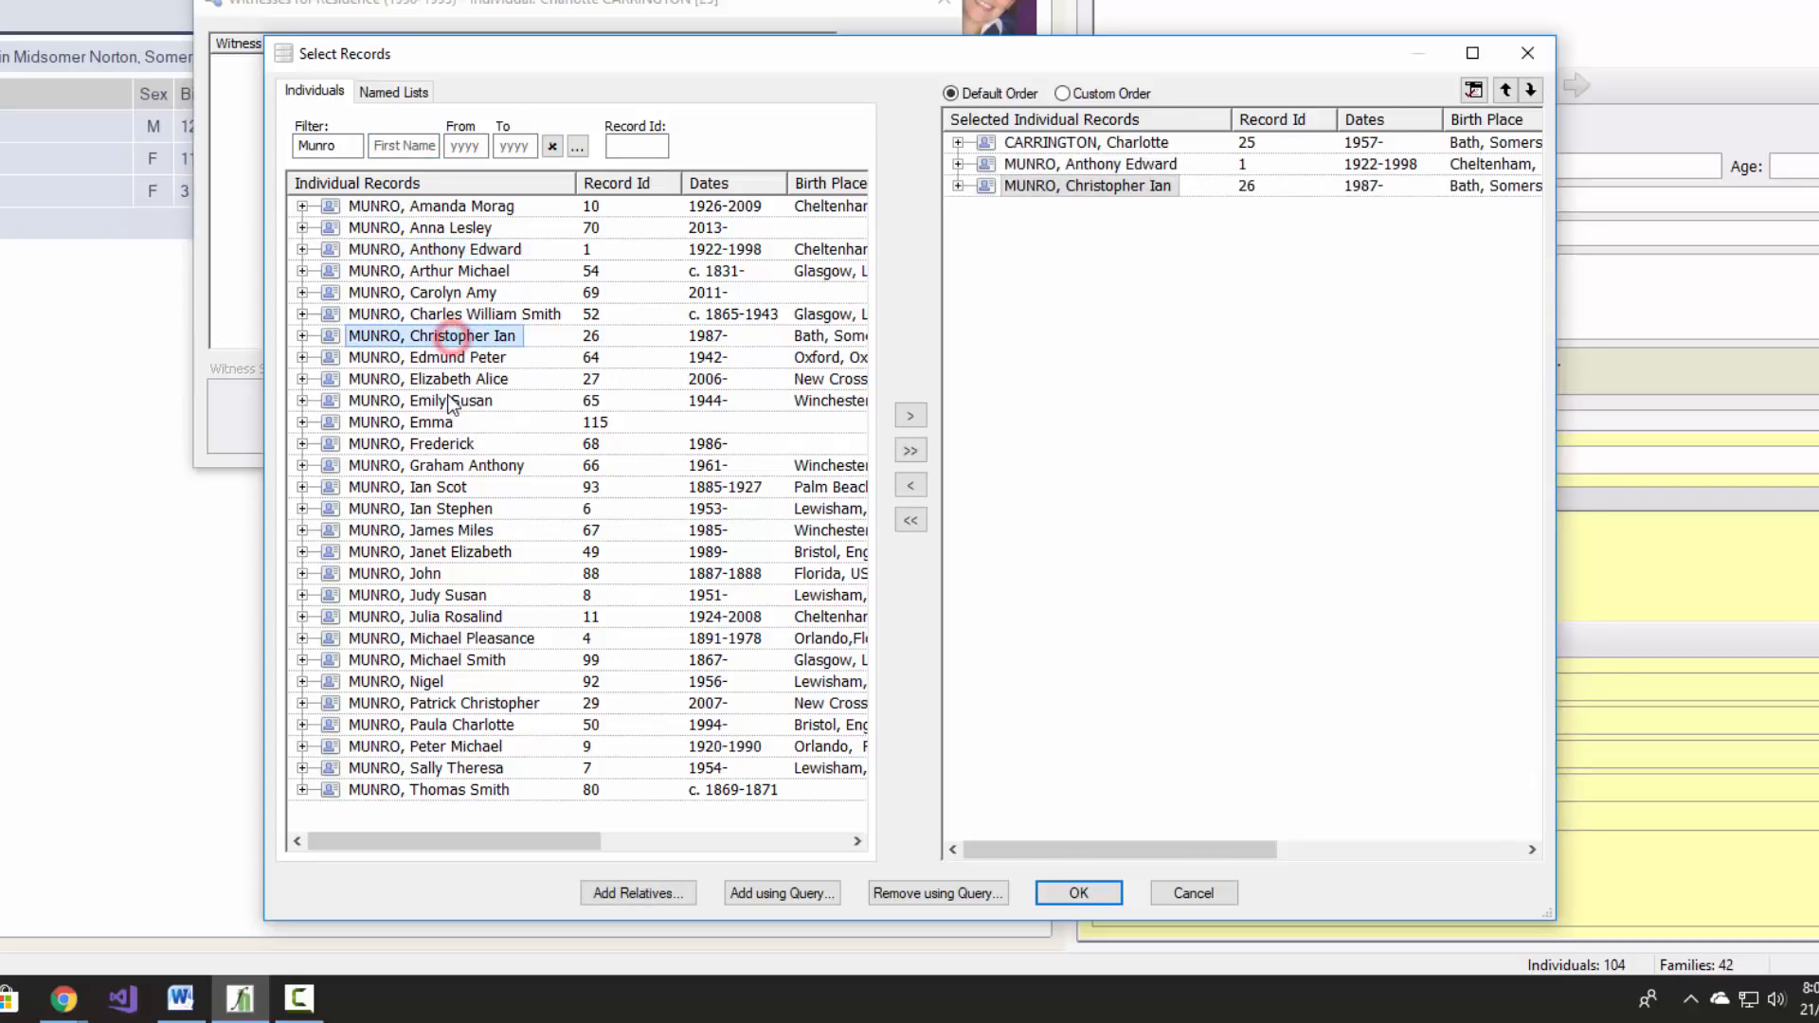
double_click(447, 509)
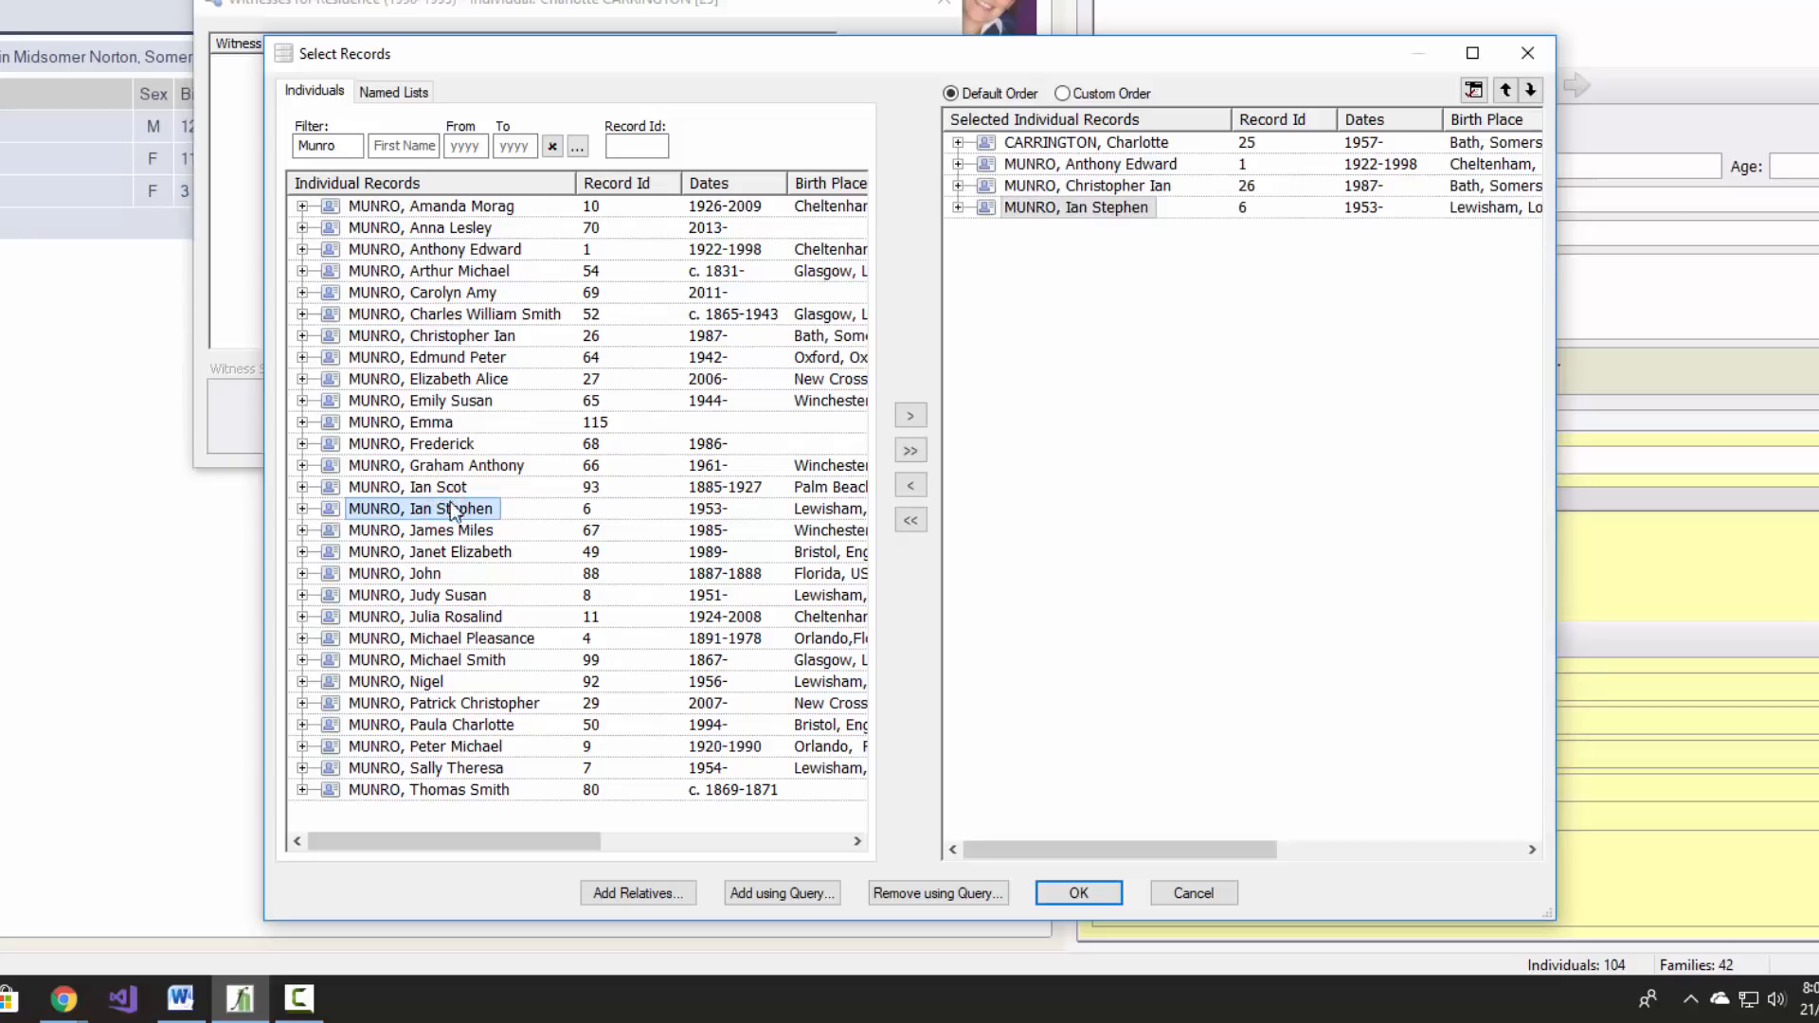
double_click(428, 552)
double_click(449, 725)
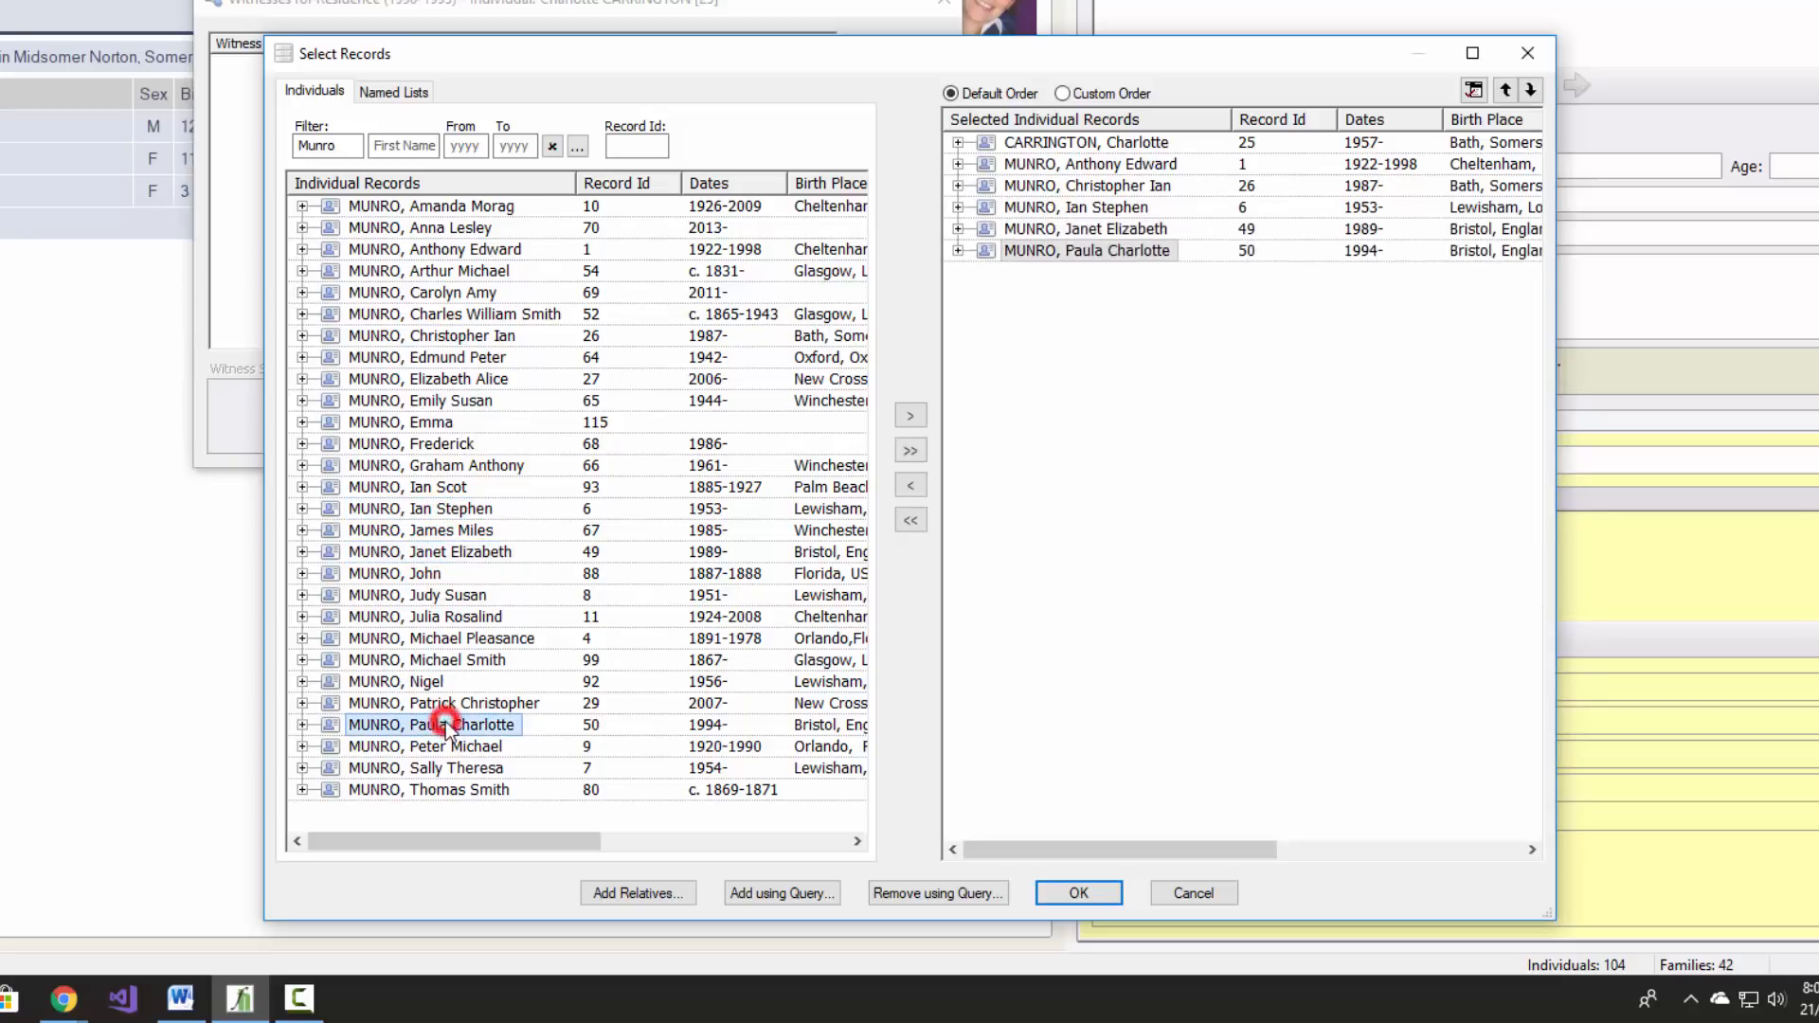
click(1092, 892)
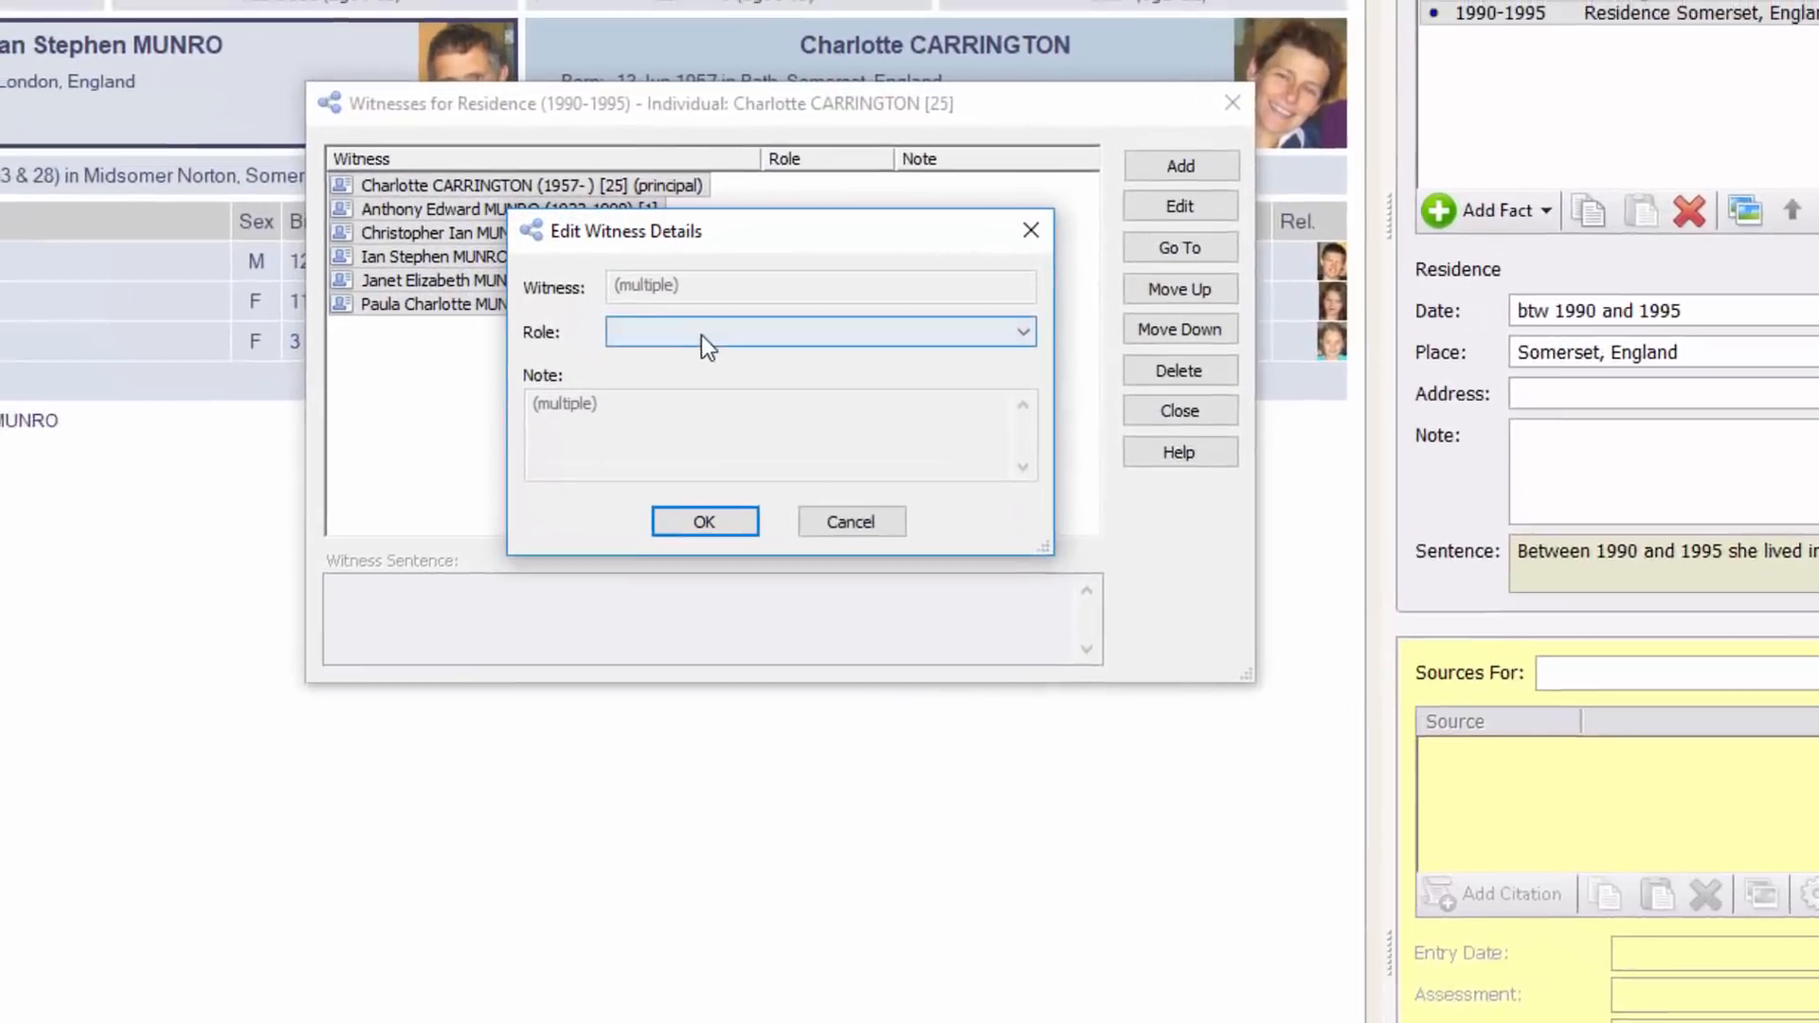
Assign the role Resident to all six Residence witnesses
click(512, 182)
click(813, 447)
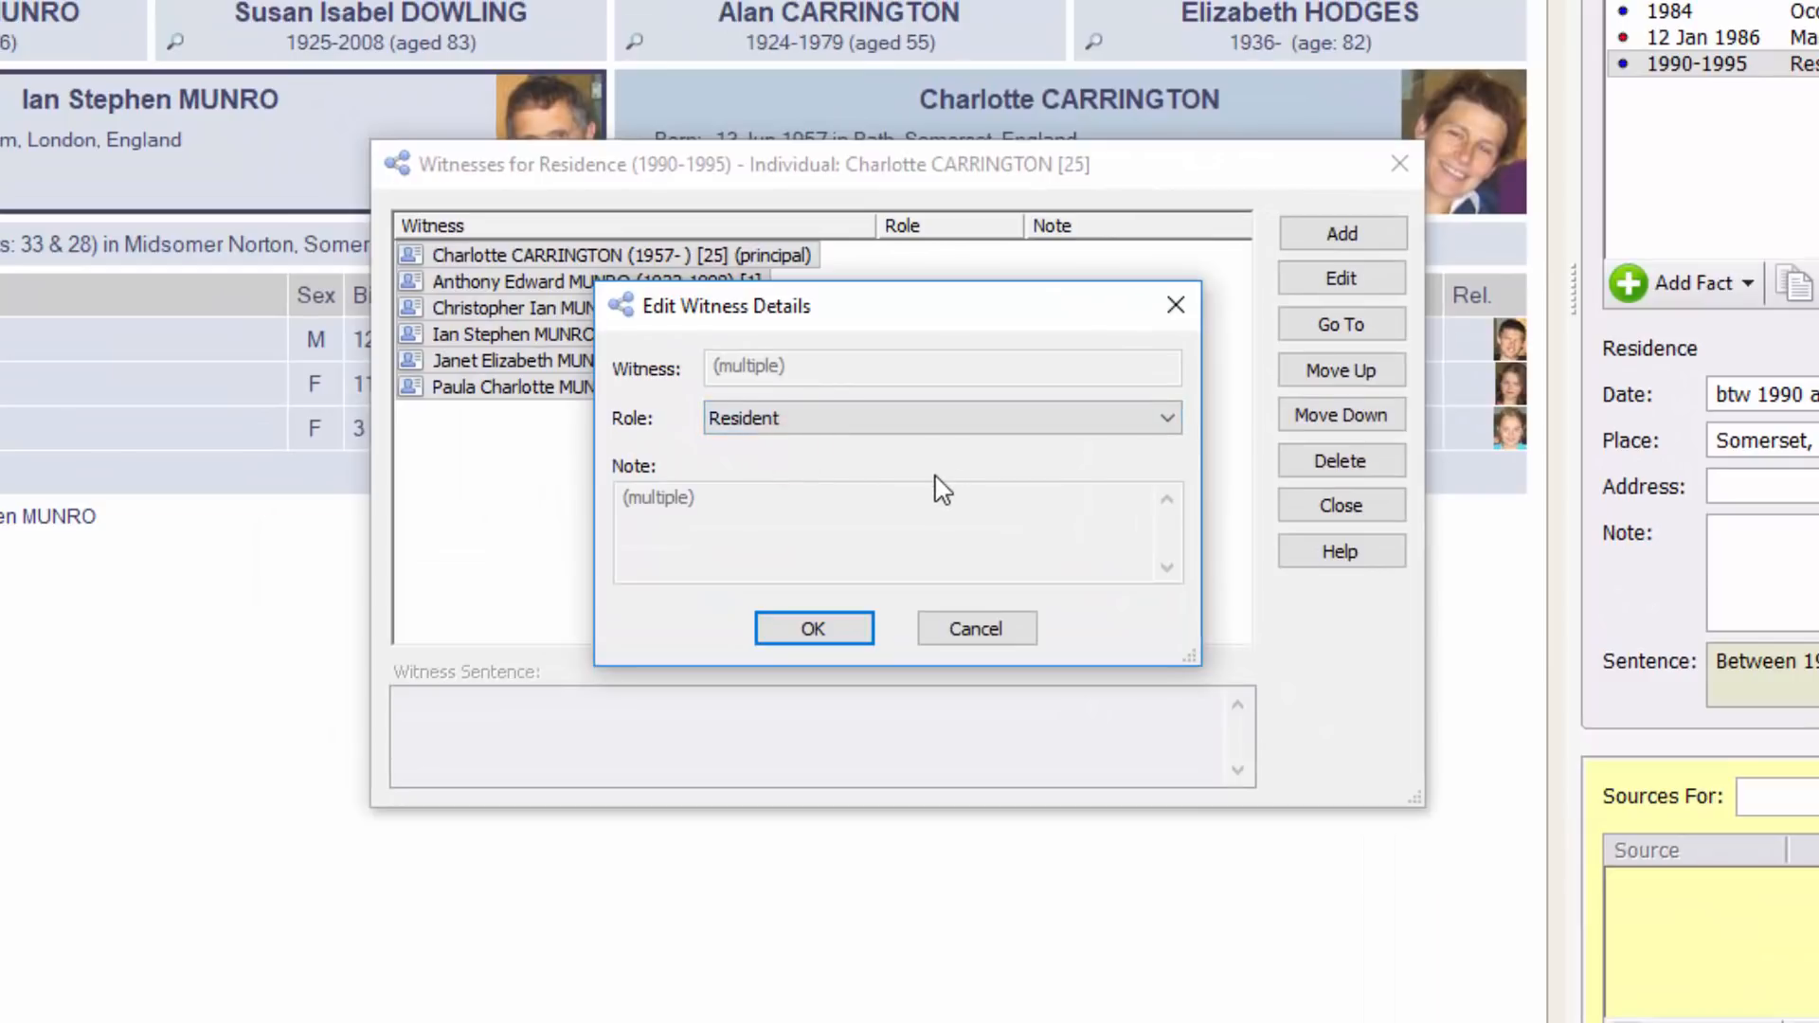
click(813, 629)
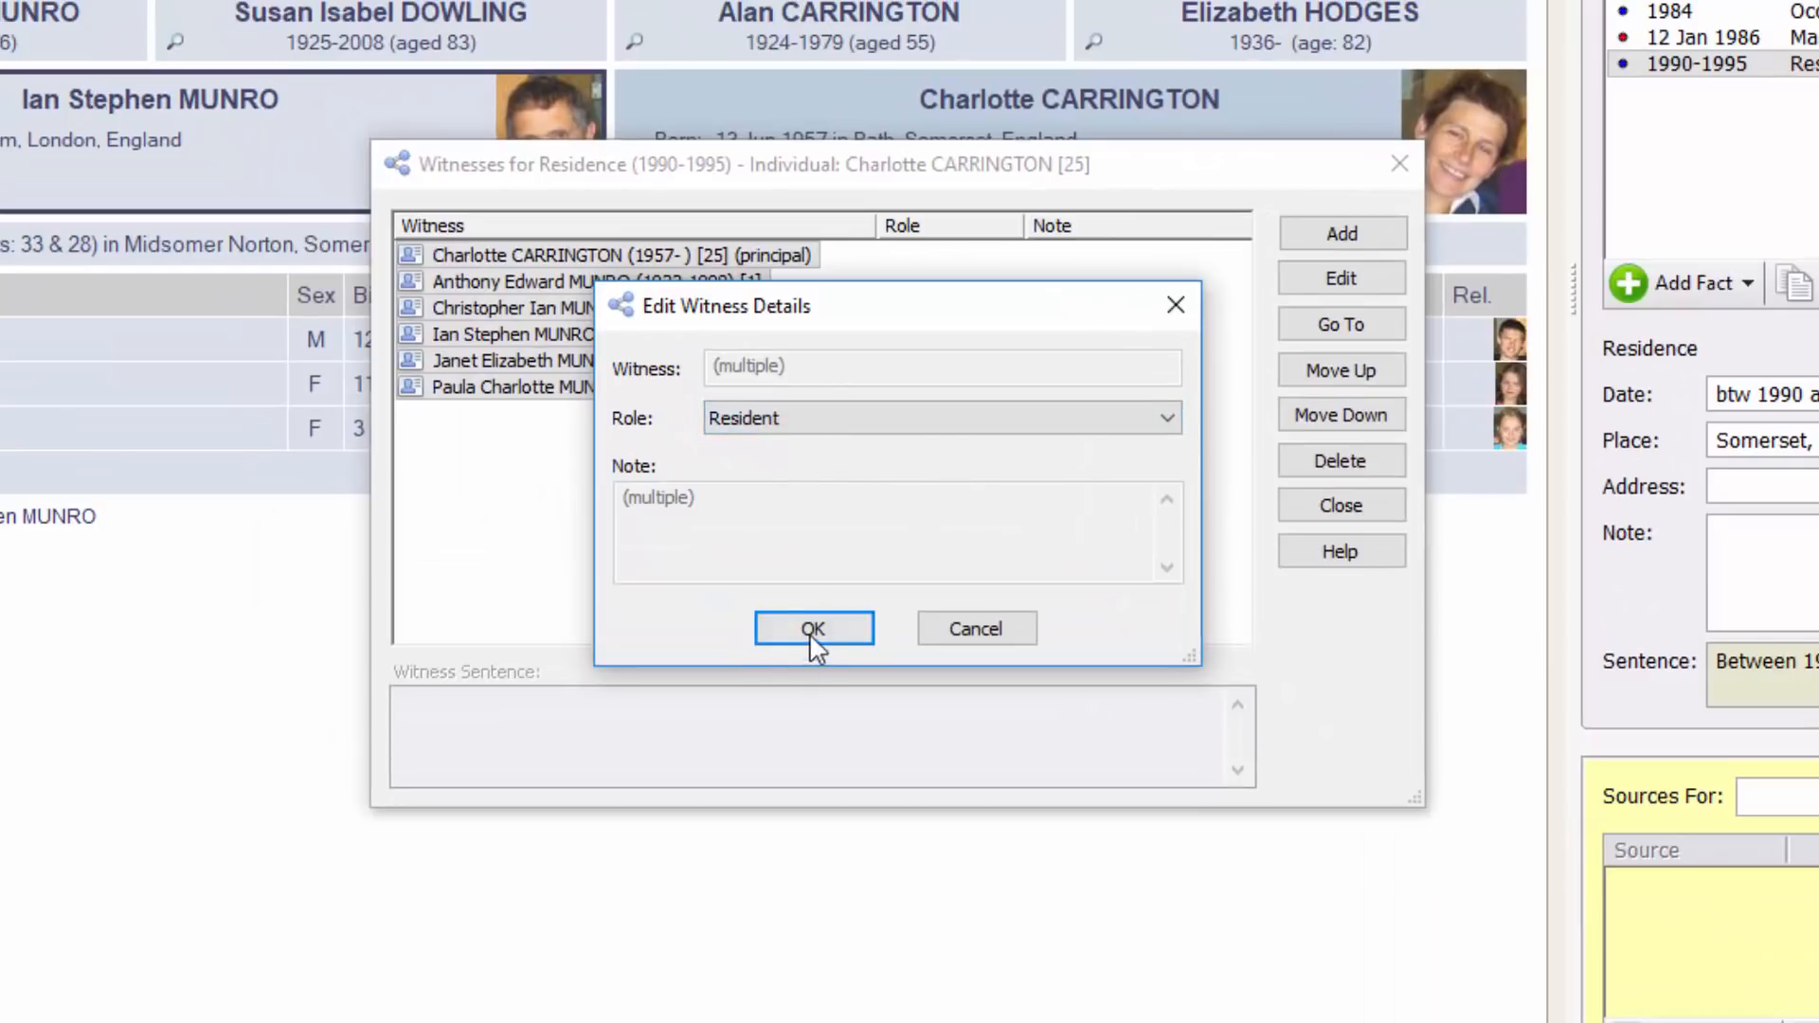